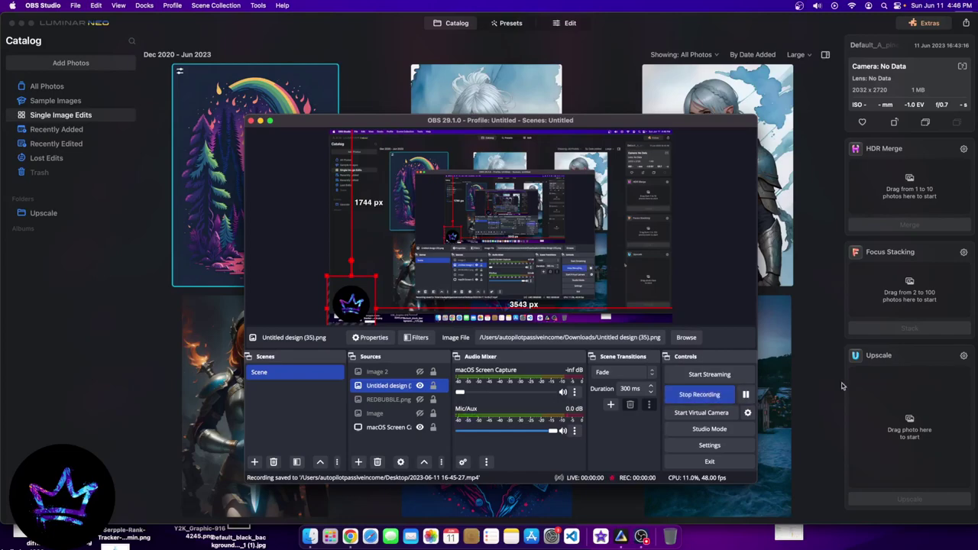
Switch to Luminar Neo and look through the All Photos, Sample Images and Single Image Edits collections
click(817, 386)
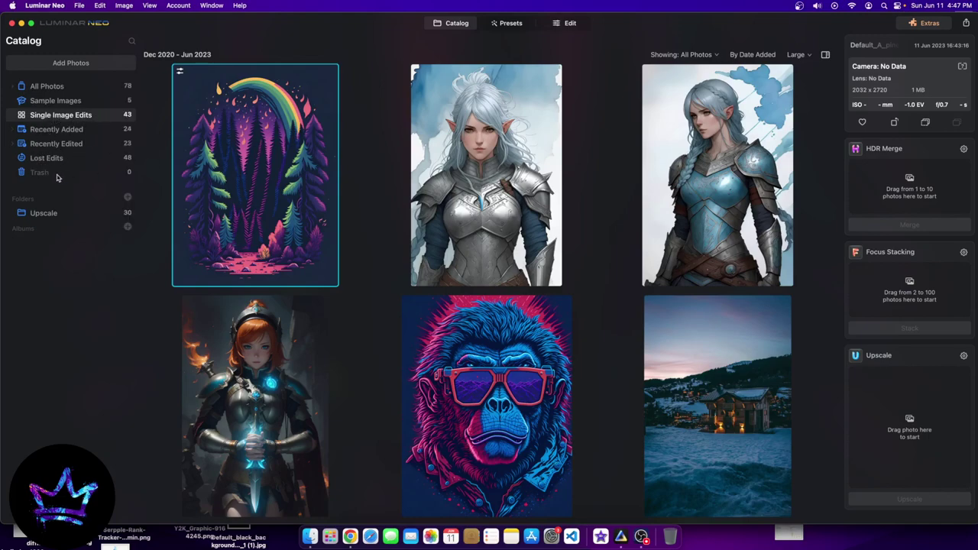
click(40, 88)
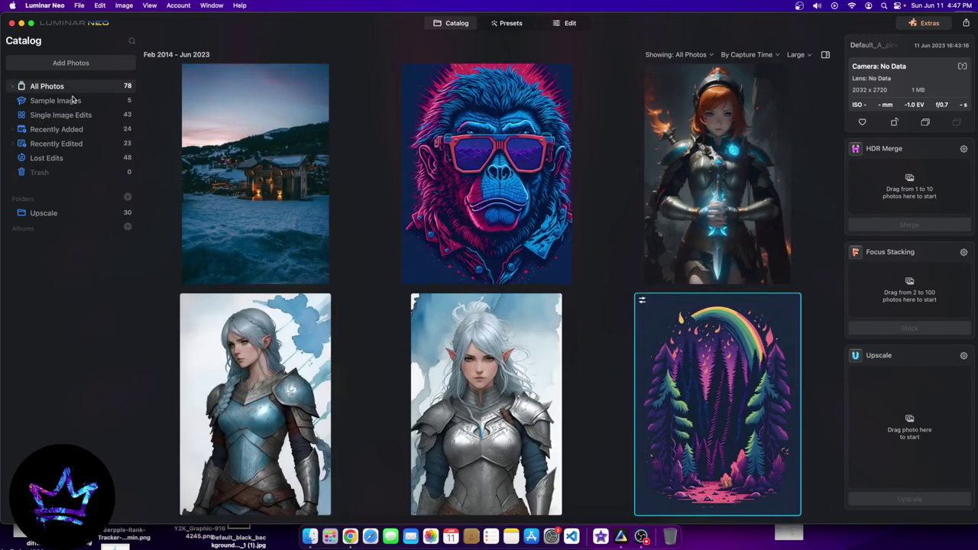
click(73, 101)
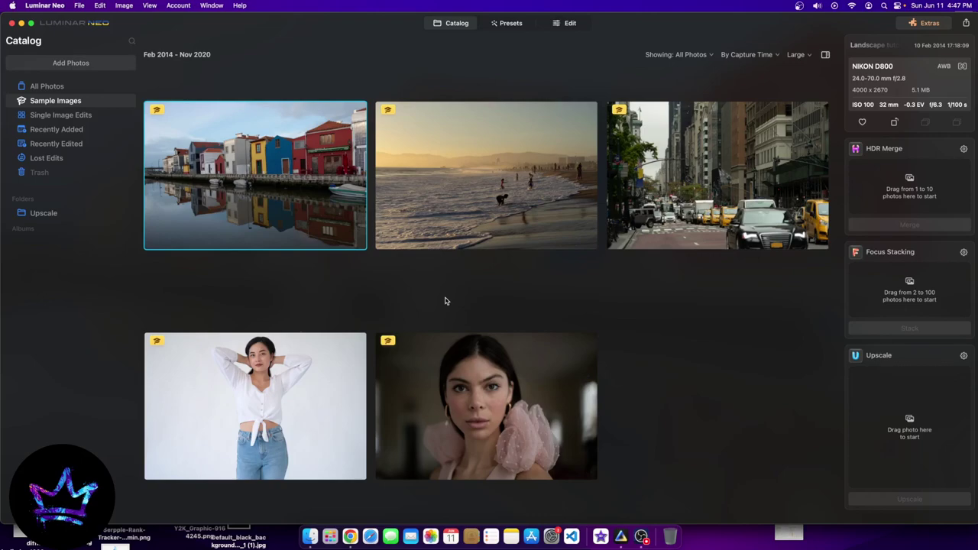
click(47, 85)
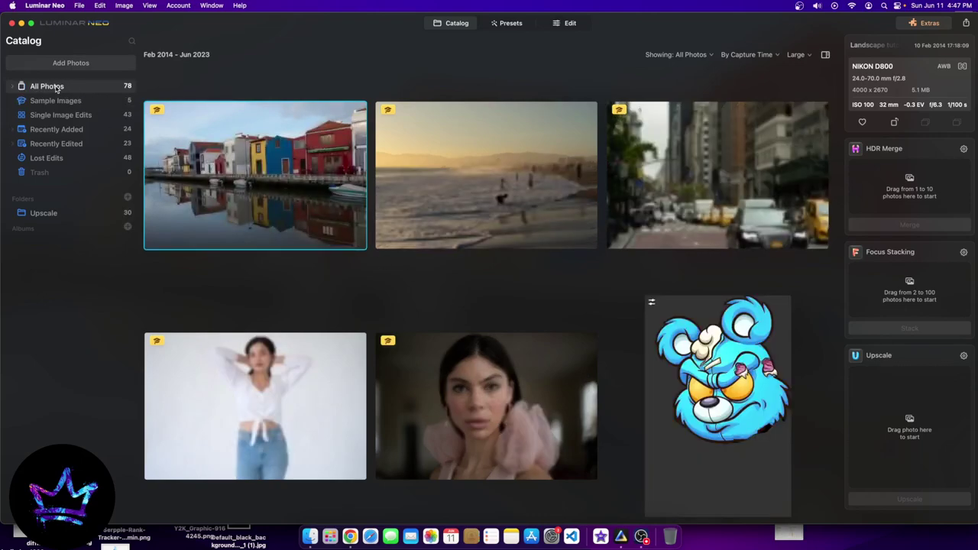
click(87, 115)
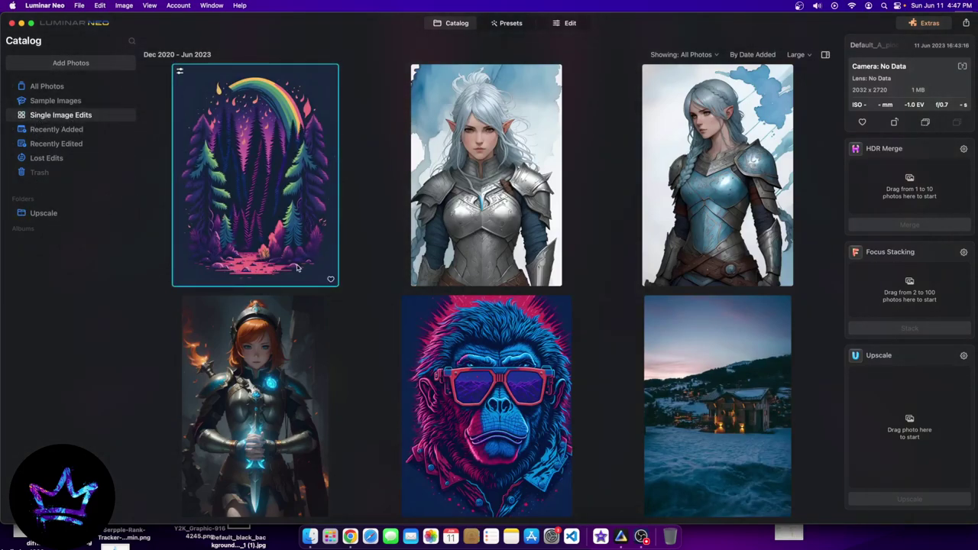
Browse the artwork in the Upscale folder
click(36, 217)
scroll(295, 334, down, 4)
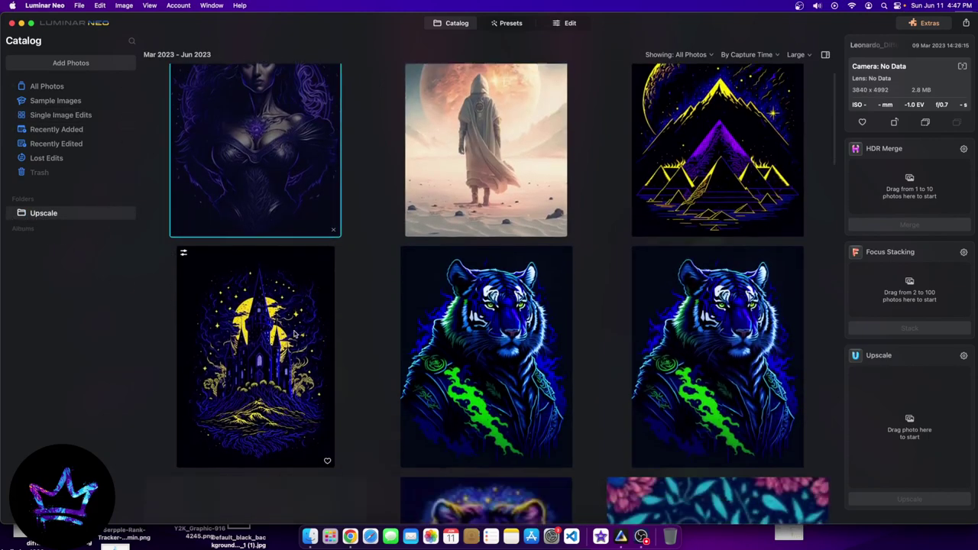
scroll(295, 335, down, 5)
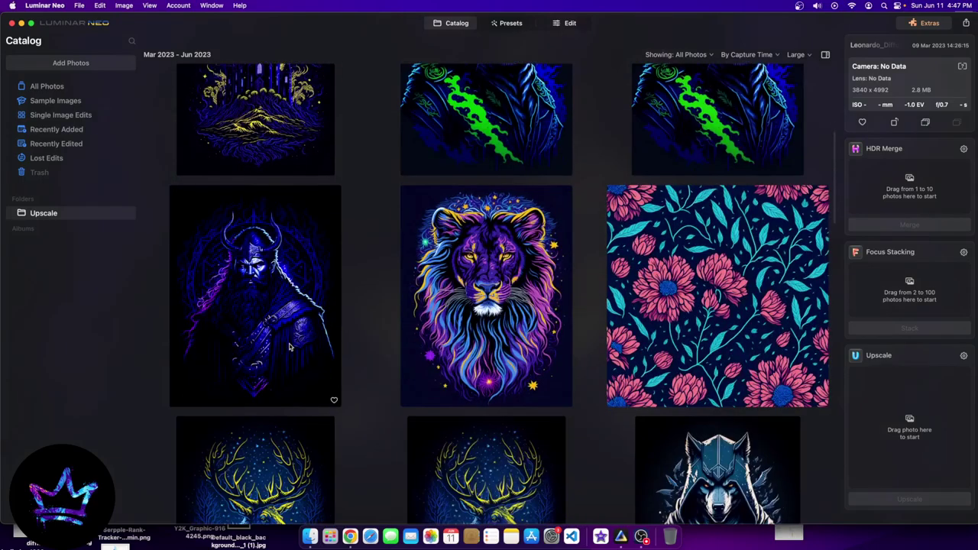
scroll(295, 335, up, 7)
scroll(430, 356, up, 2)
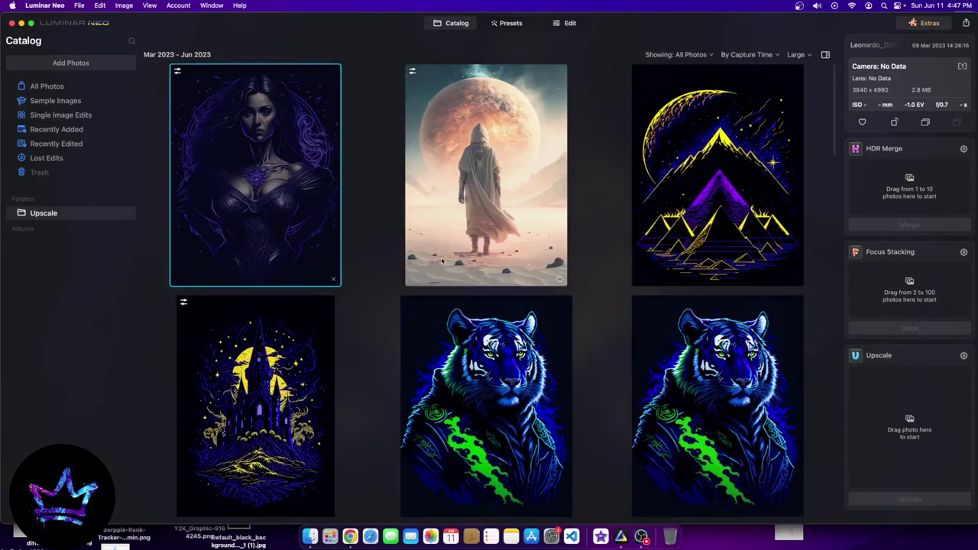
scroll(430, 356, down, 10)
scroll(430, 355, down, 18)
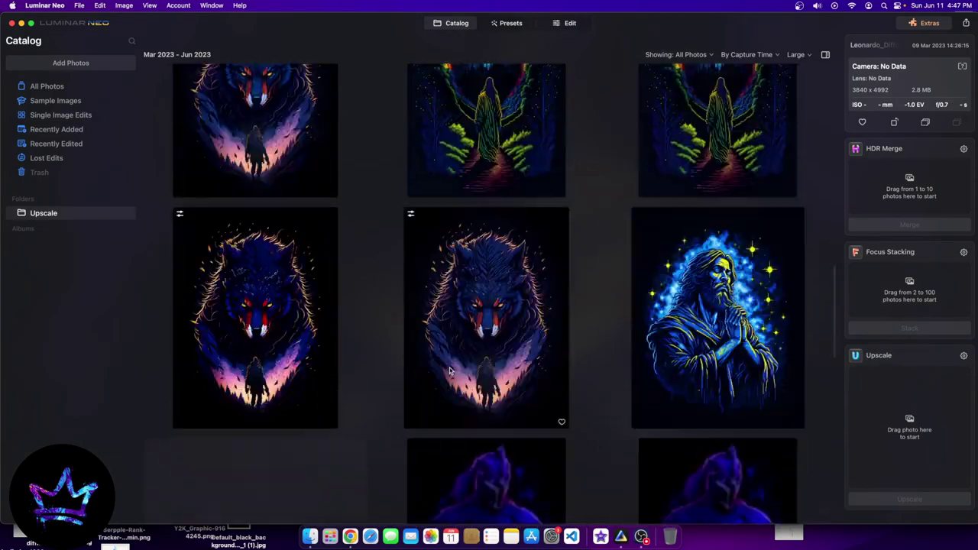
scroll(428, 382, down, 8)
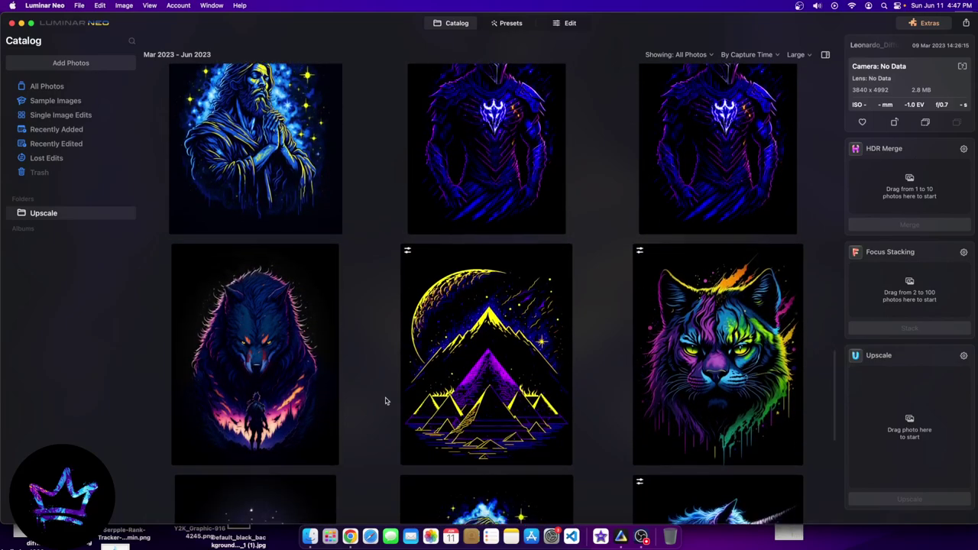
scroll(394, 396, up, 15)
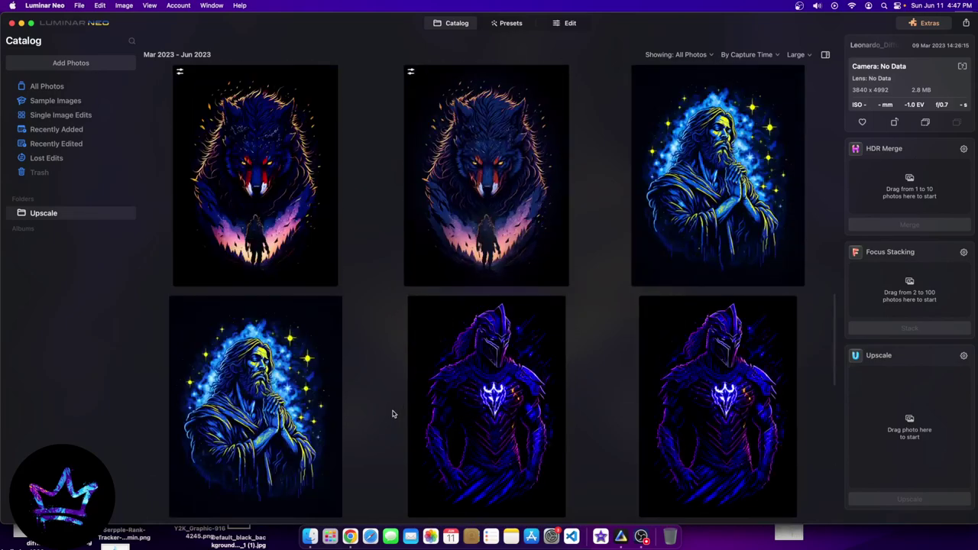
scroll(396, 397, up, 6)
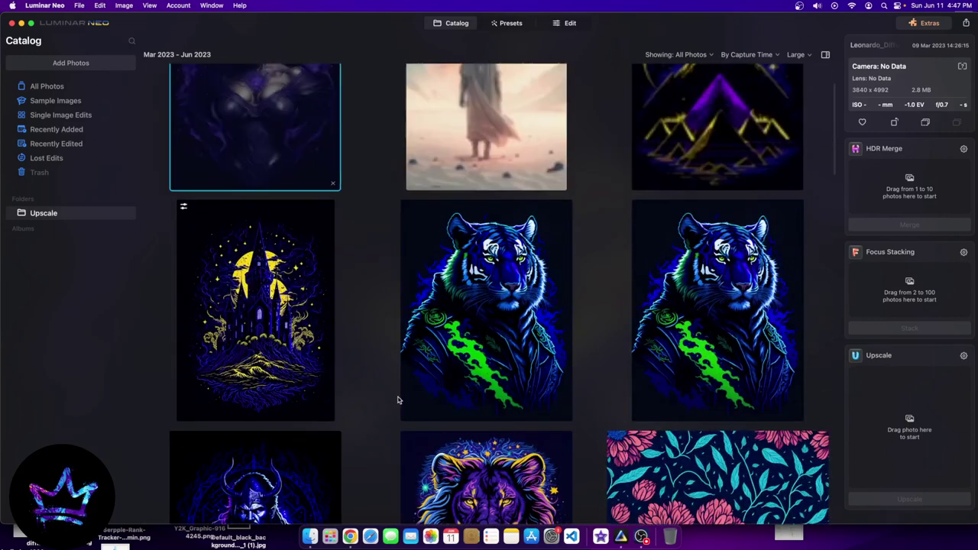
scroll(321, 391, up, 2)
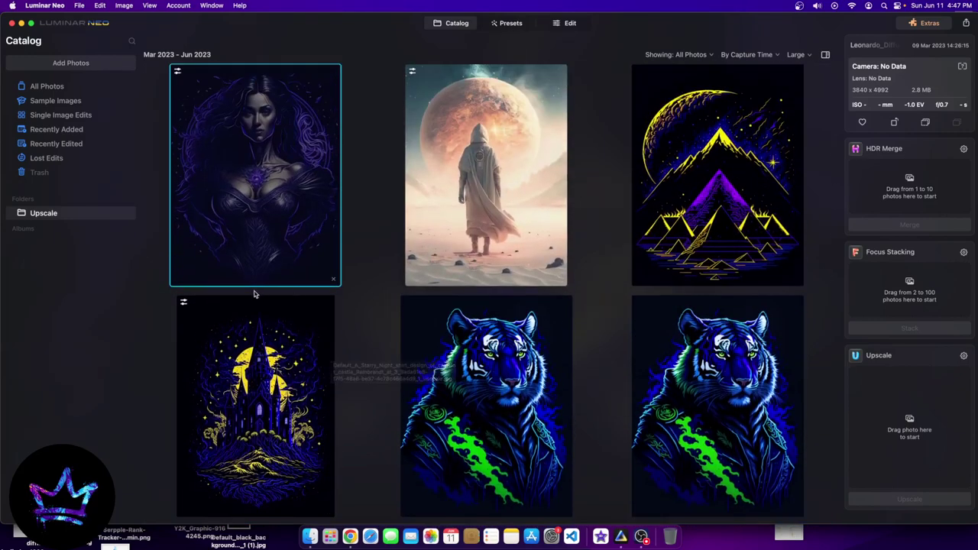
Show all photos in the catalog, and look through the Single Image Edits collection
click(81, 88)
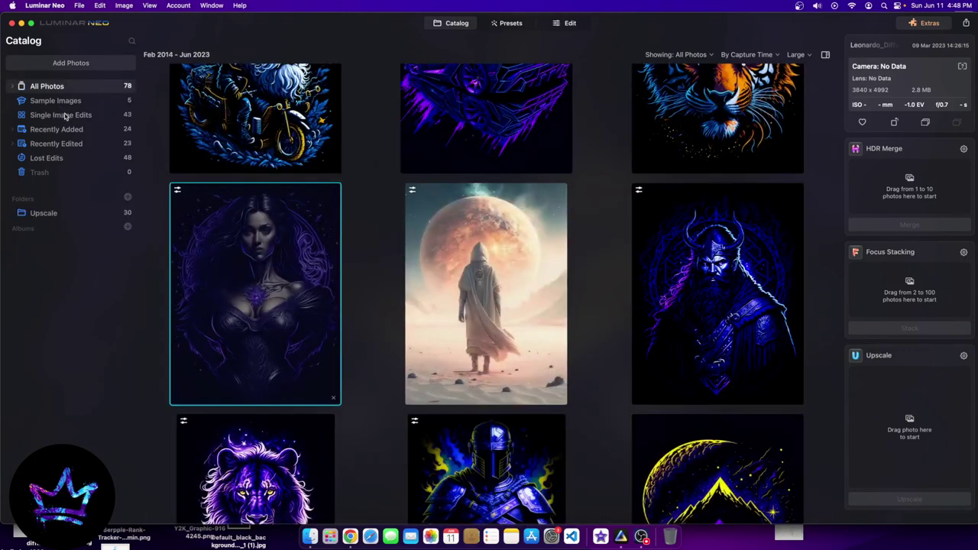
click(68, 116)
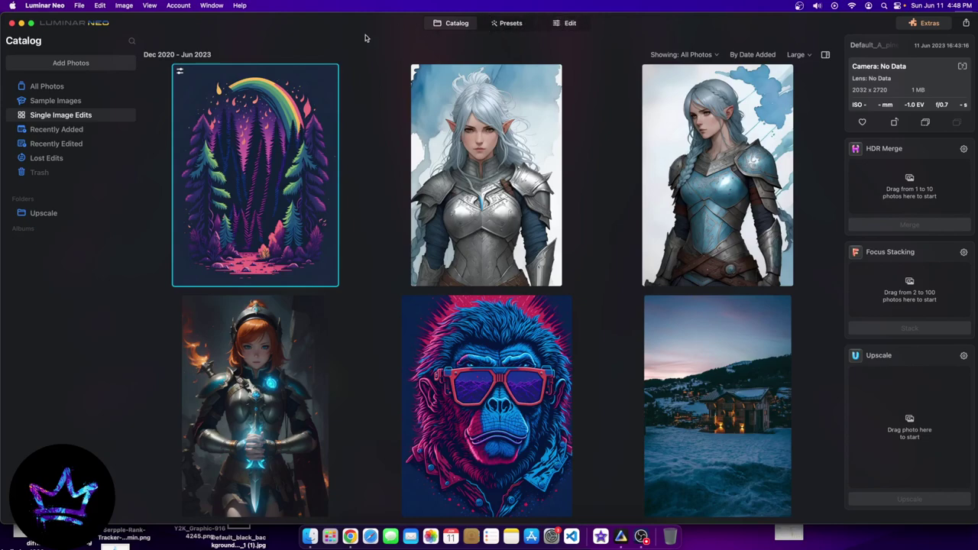
scroll(375, 256, down, 5)
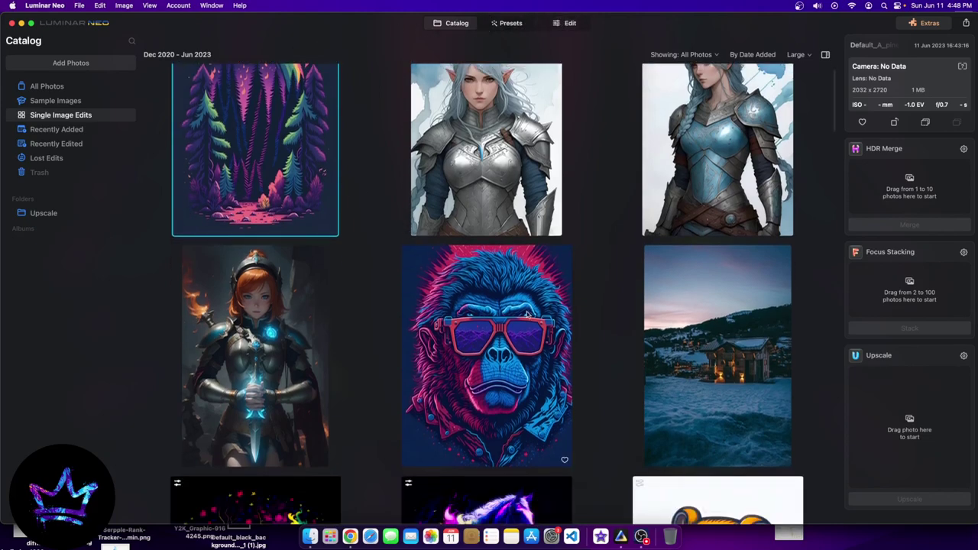
scroll(377, 255, down, 5)
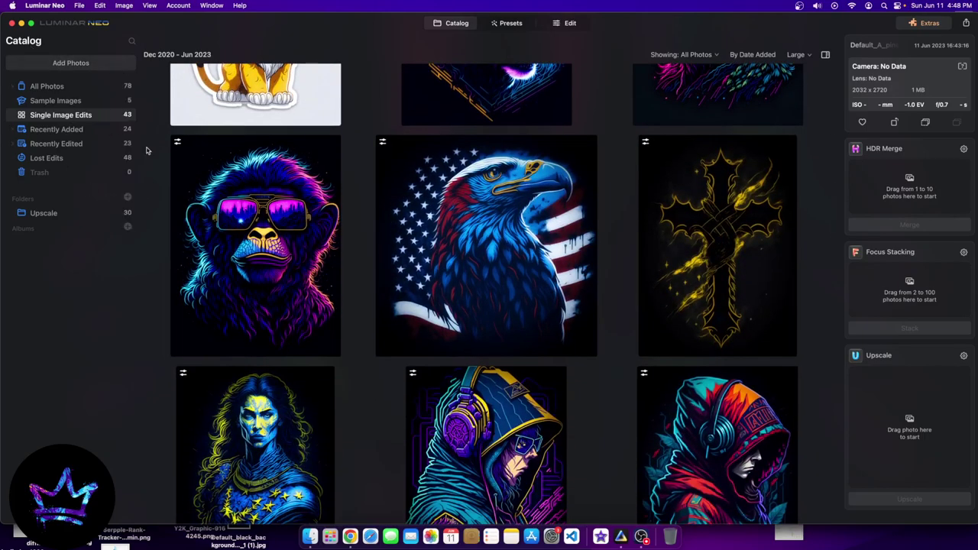
scroll(525, 249, up, 3)
scroll(526, 248, up, 3)
Reopen the Upscale folder and review its images
click(35, 213)
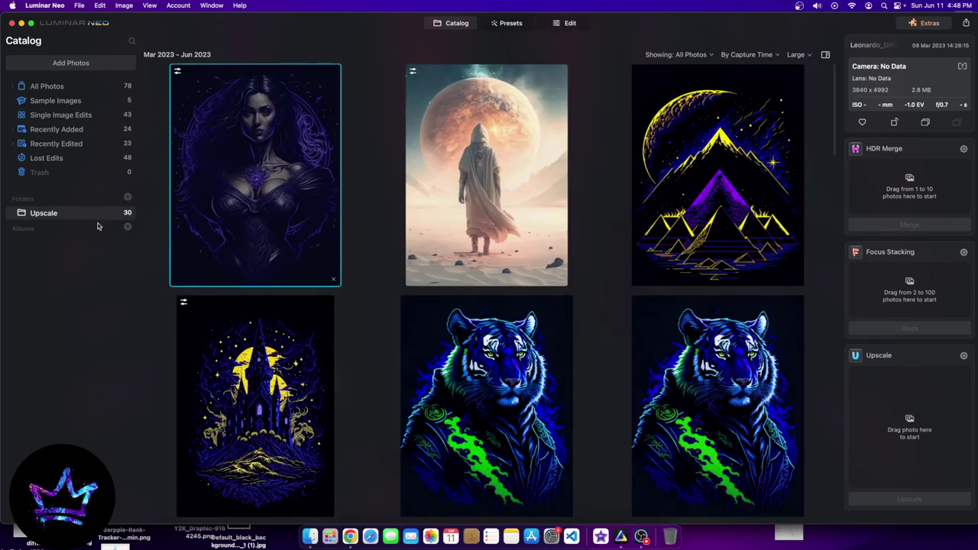
scroll(201, 178, down, 10)
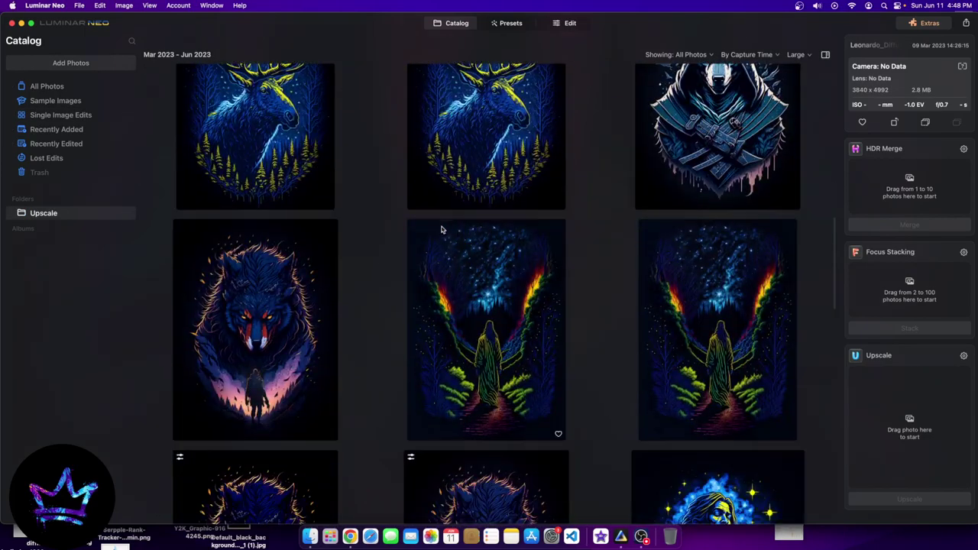
scroll(404, 197, up, 5)
scroll(382, 176, up, 3)
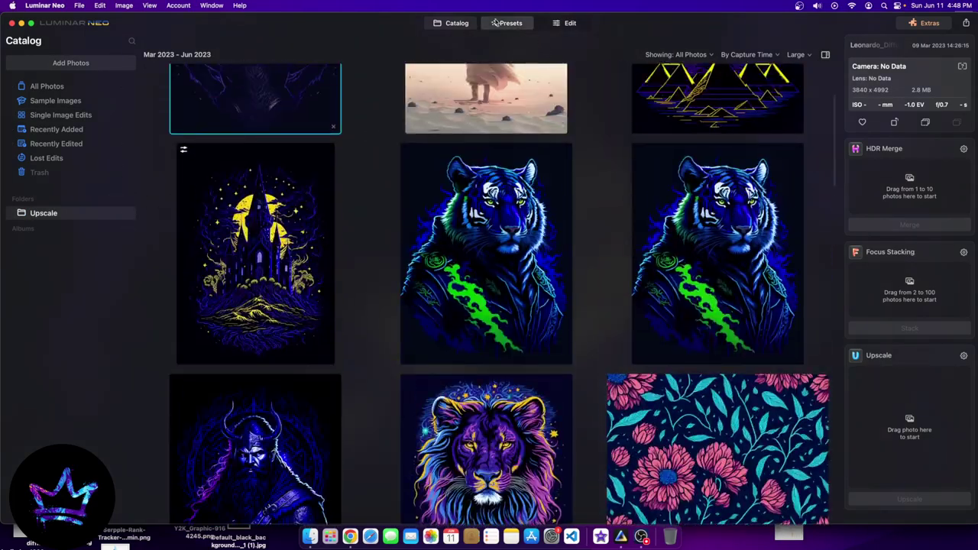
scroll(403, 221, up, 3)
Examine the preset categories and the suggested presets offered for the purple fantasy woman image
click(506, 23)
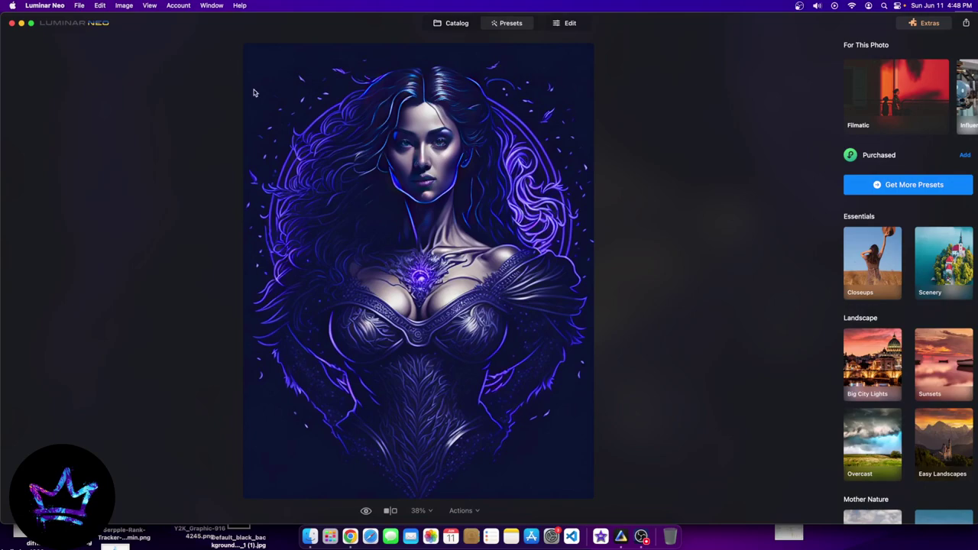
scroll(886, 252, down, 5)
scroll(886, 279, down, 10)
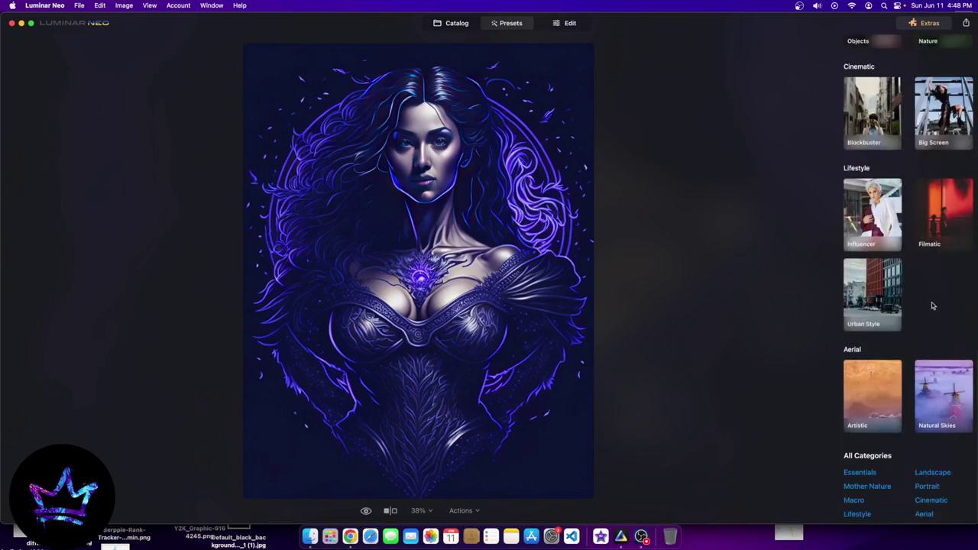
scroll(934, 304, up, 12)
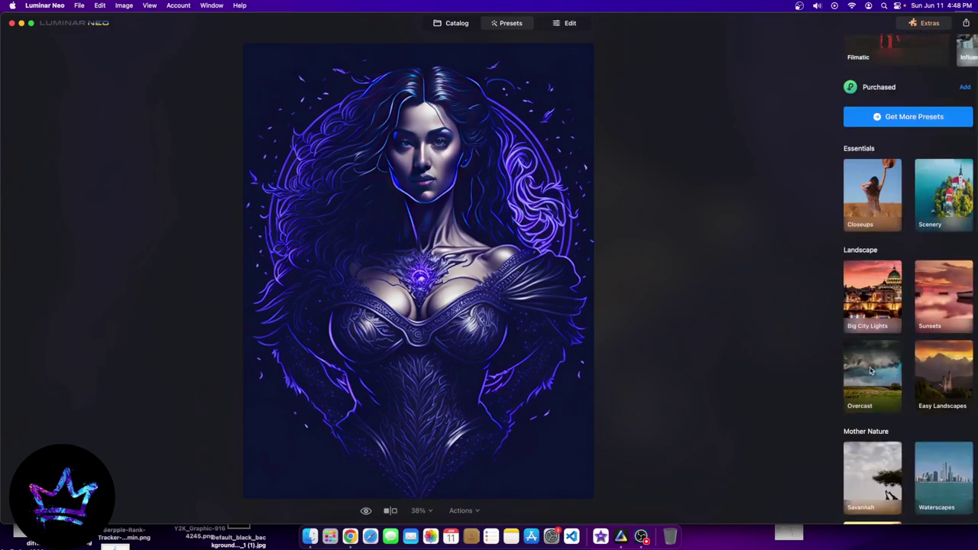
scroll(904, 344, up, 3)
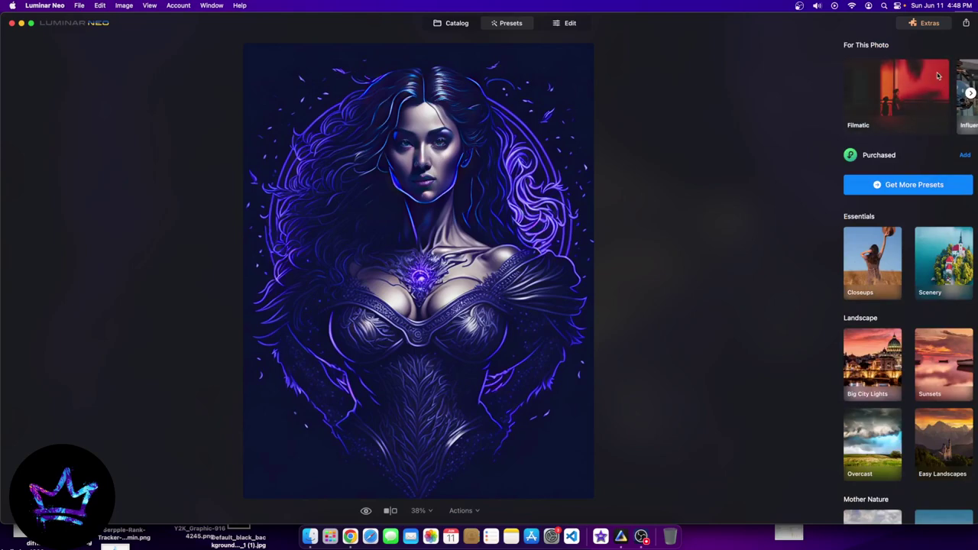
scroll(917, 107, down, 1)
scroll(955, 87, up, 1)
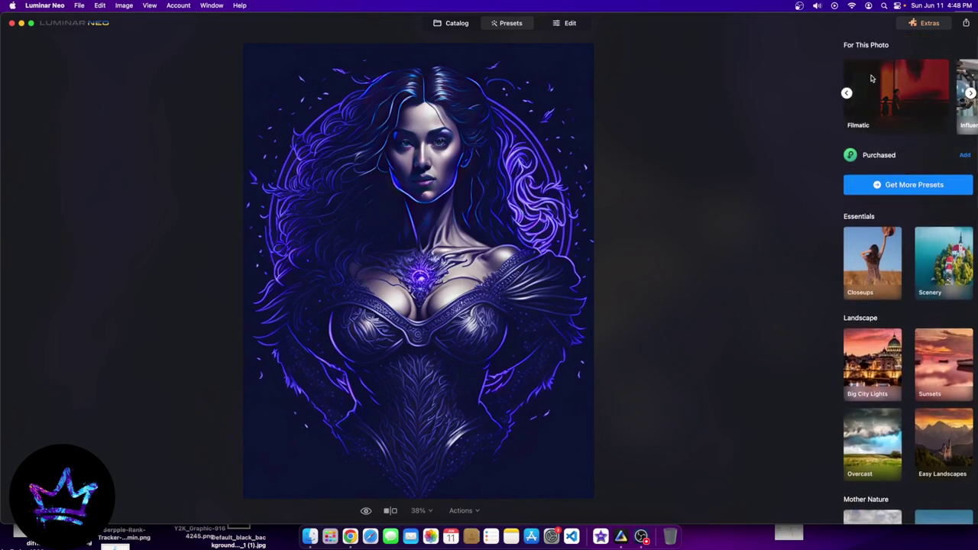
scroll(863, 84, right, 3)
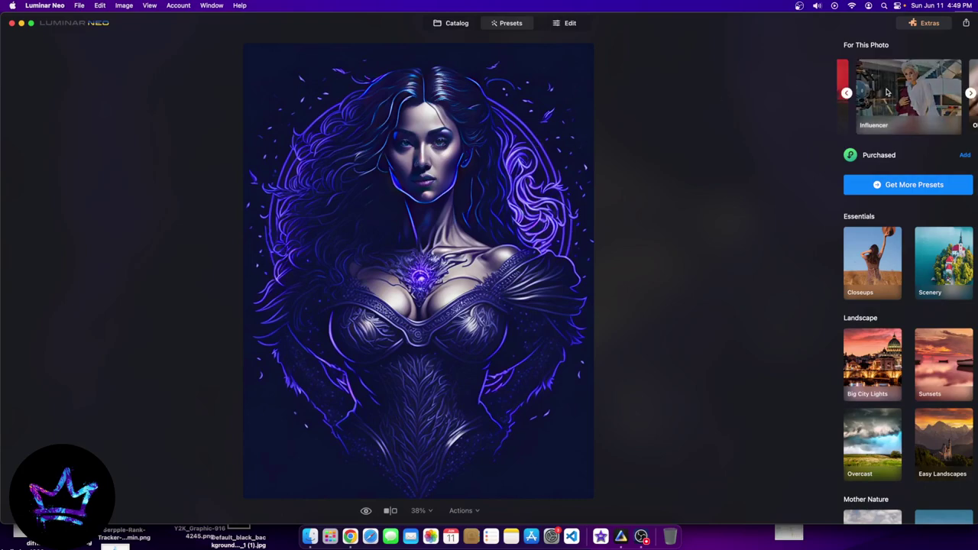
Open the purple fantasy woman image for editing and examine the available editing tools
click(430, 23)
click(567, 24)
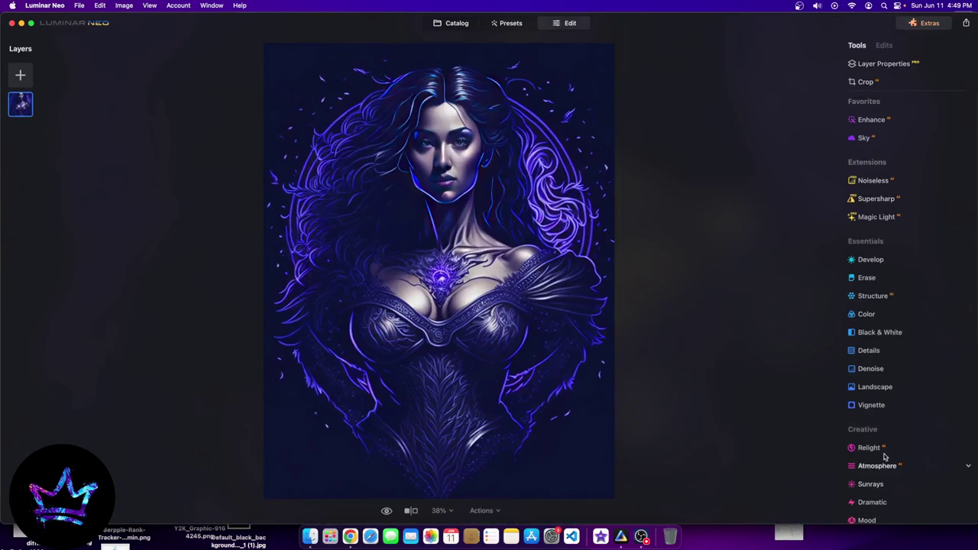
scroll(882, 460, down, 10)
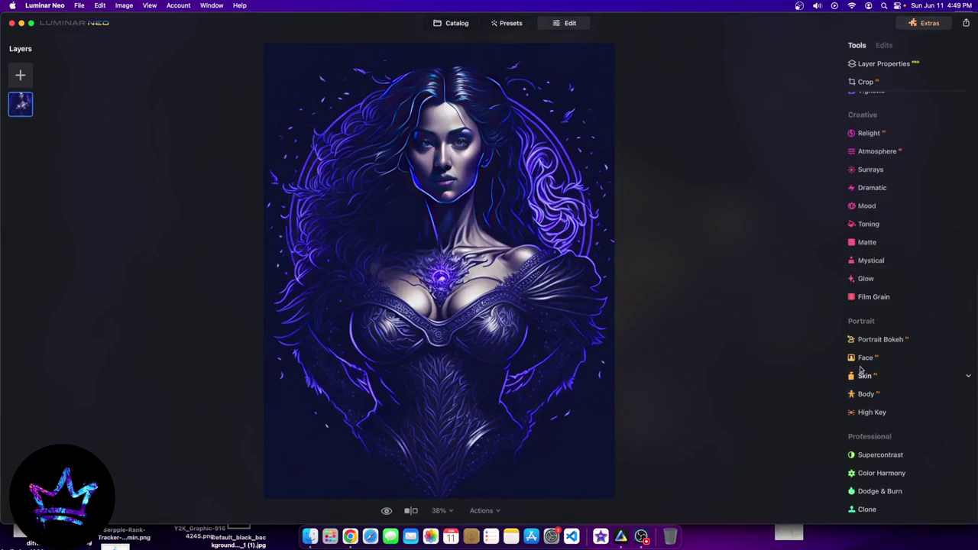
Upscale the front-facing silver-haired elf warrior image from Single Image Edits at 2x
click(444, 24)
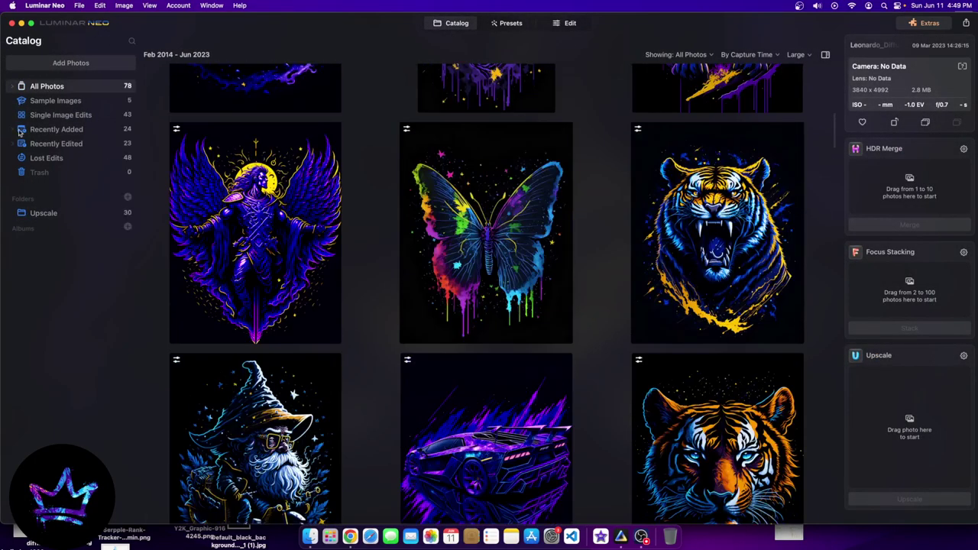
click(74, 116)
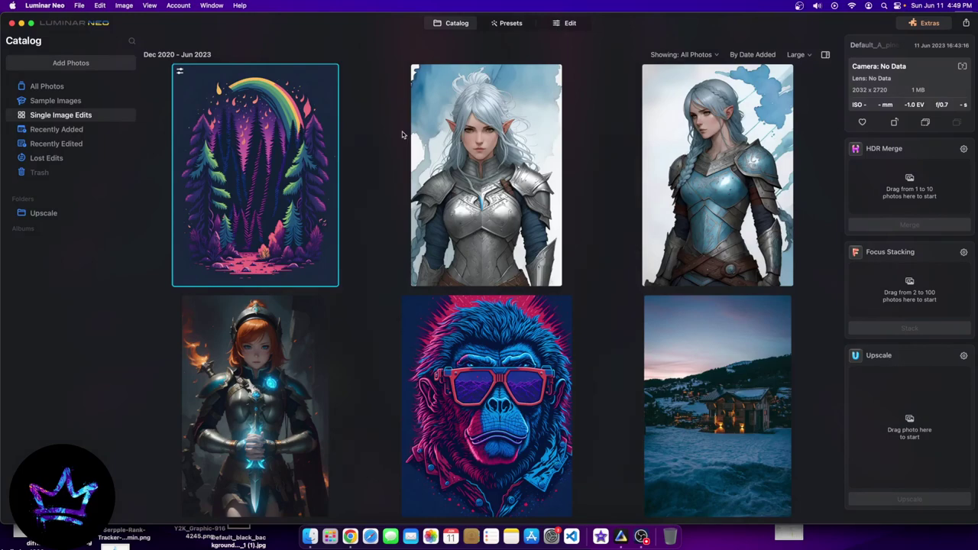
click(538, 86)
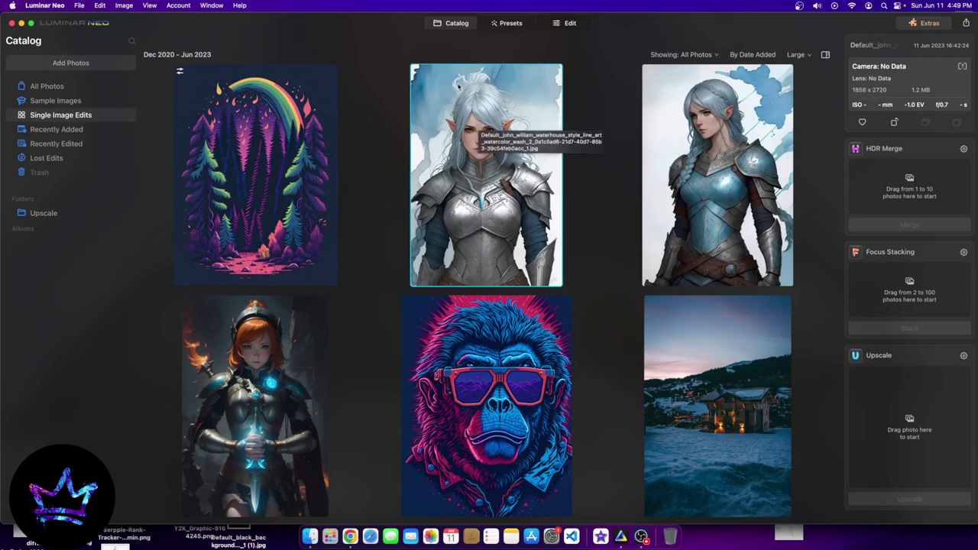
drag(459, 87, 888, 395)
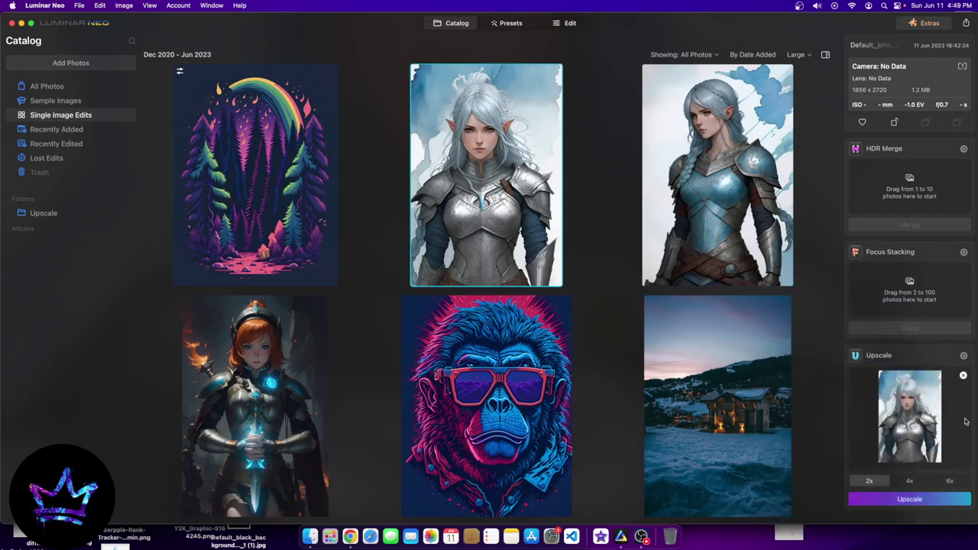
click(911, 500)
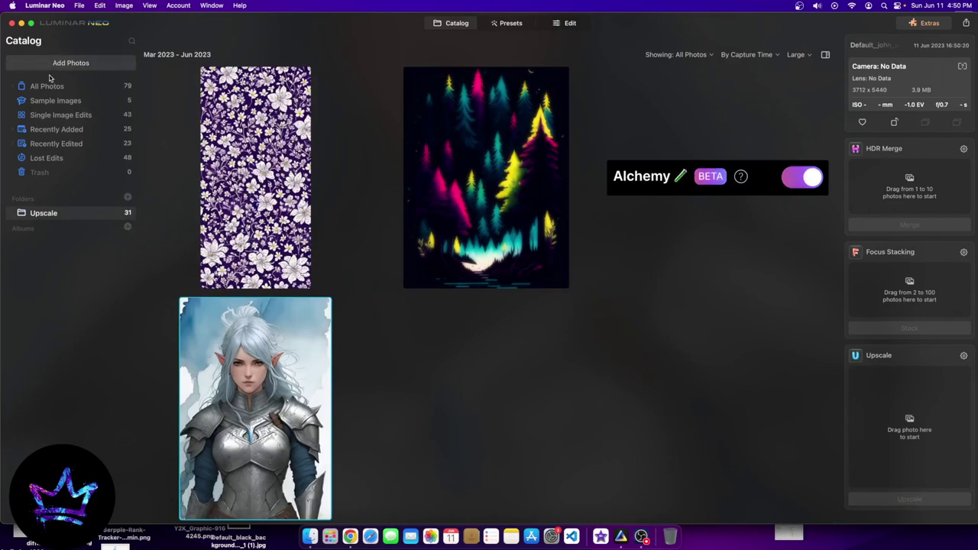
Return to Single Image Edits and review the installed and upcoming extensions offered in Extras
click(47, 114)
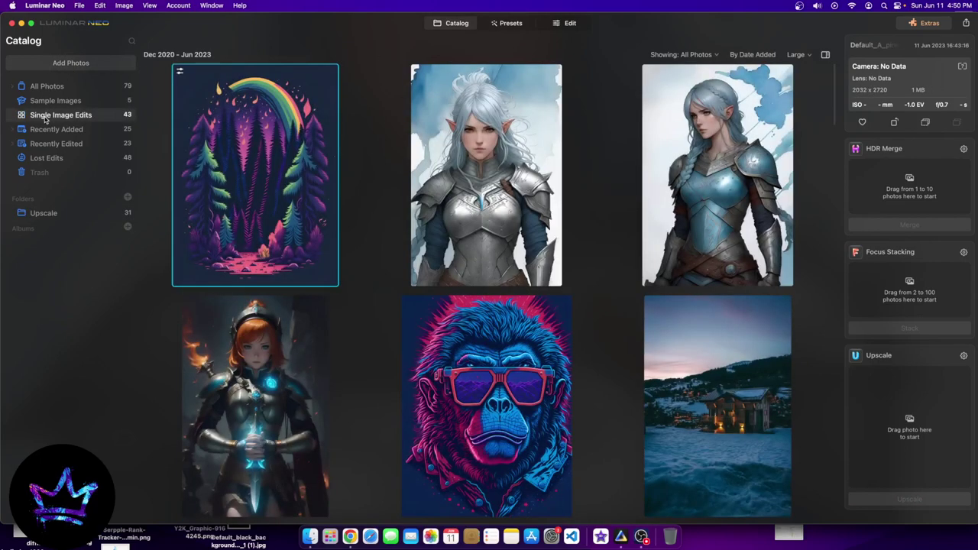
click(917, 27)
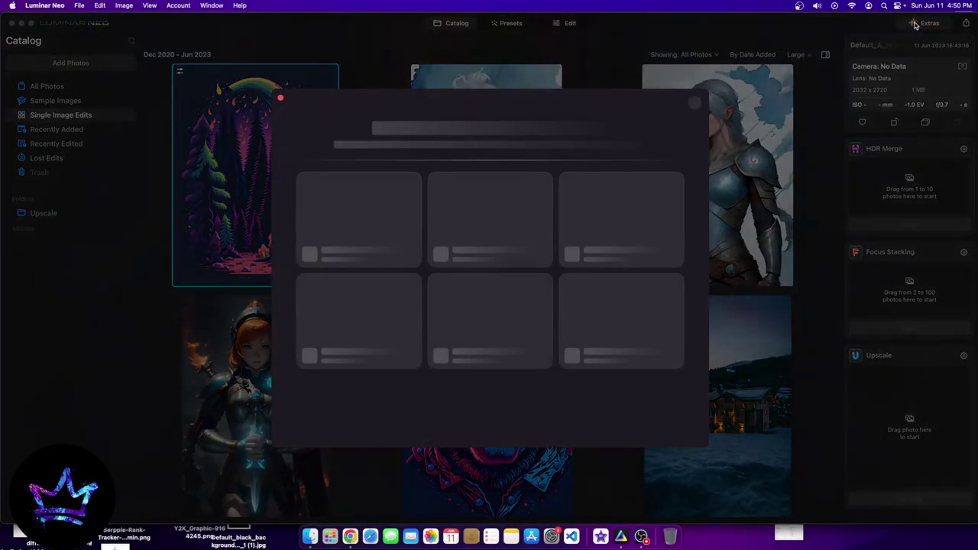
scroll(470, 305, down, 5)
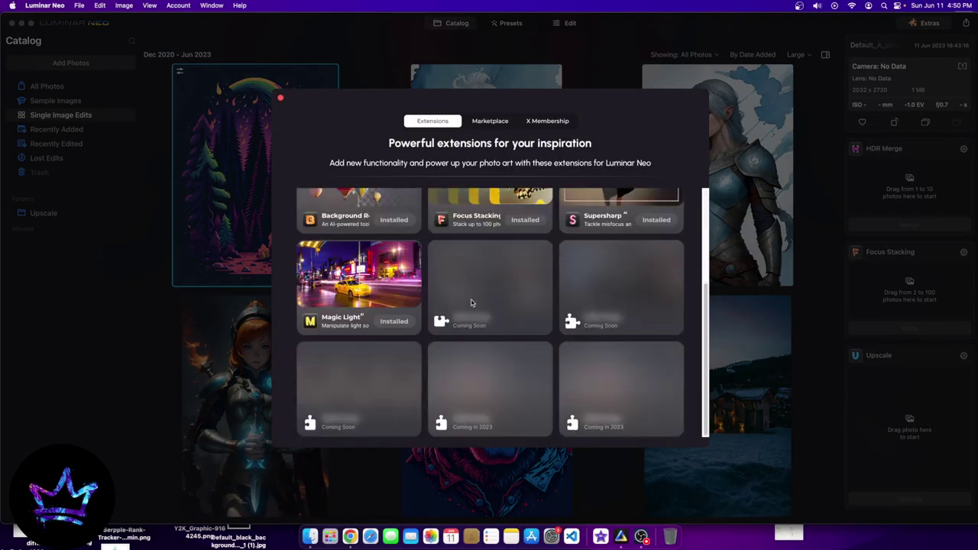
scroll(458, 305, up, 5)
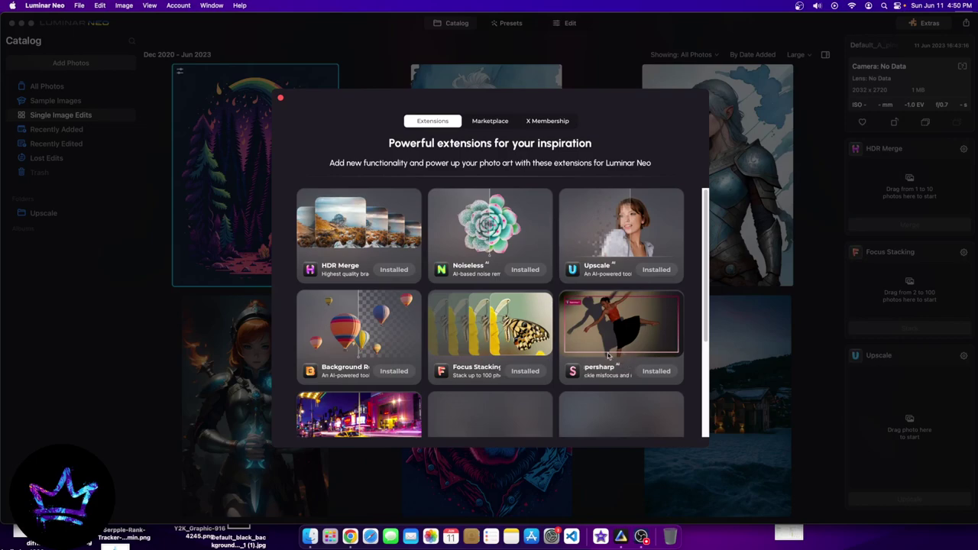
scroll(397, 310, down, 3)
scroll(397, 310, up, 5)
click(280, 100)
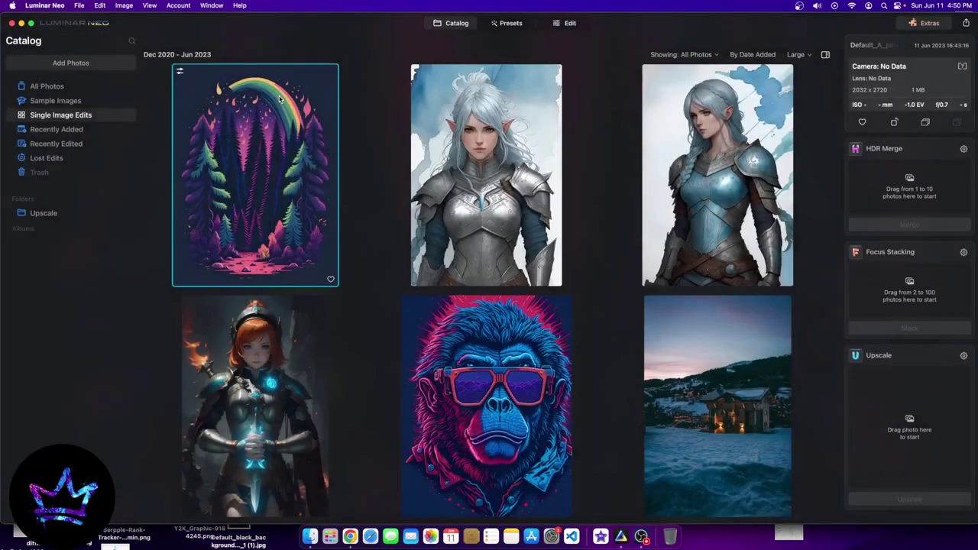
Check the original front-facing elf warrior's file details and open its upscaled version from the end of the Upscale folder
click(471, 103)
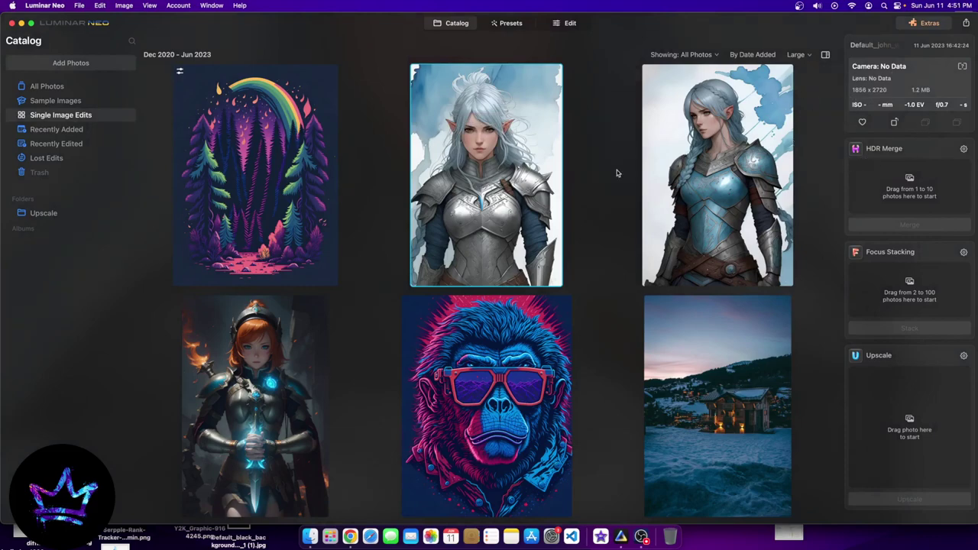
click(51, 215)
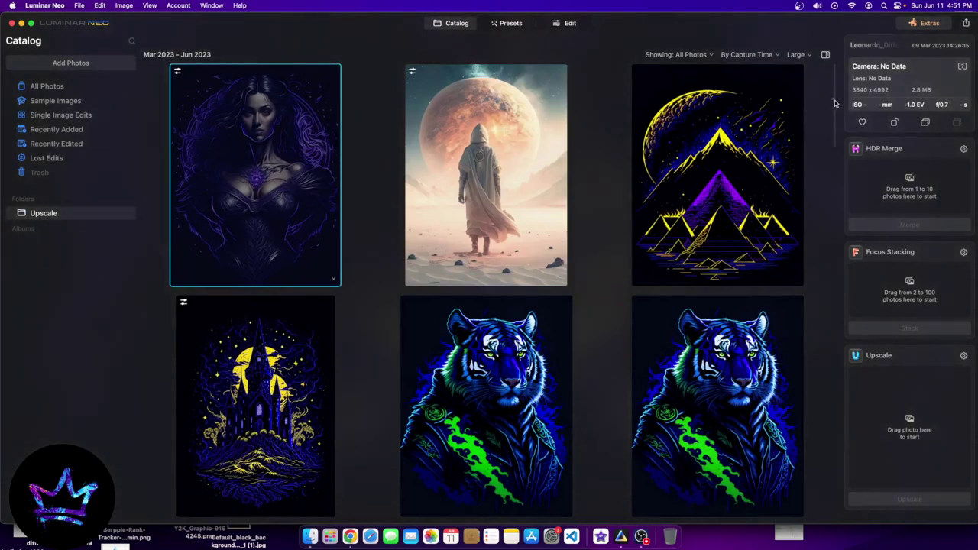
drag(835, 103, 836, 534)
click(274, 445)
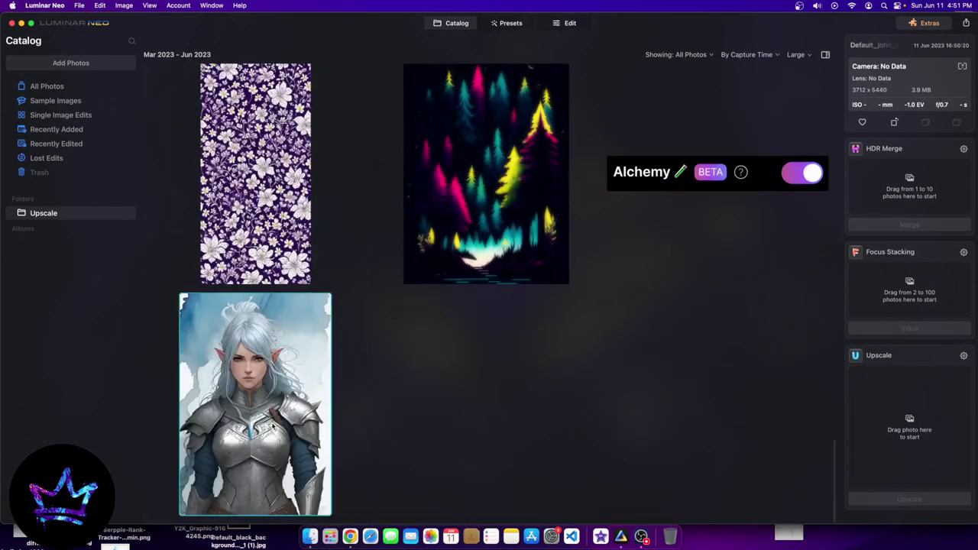
double_click(249, 338)
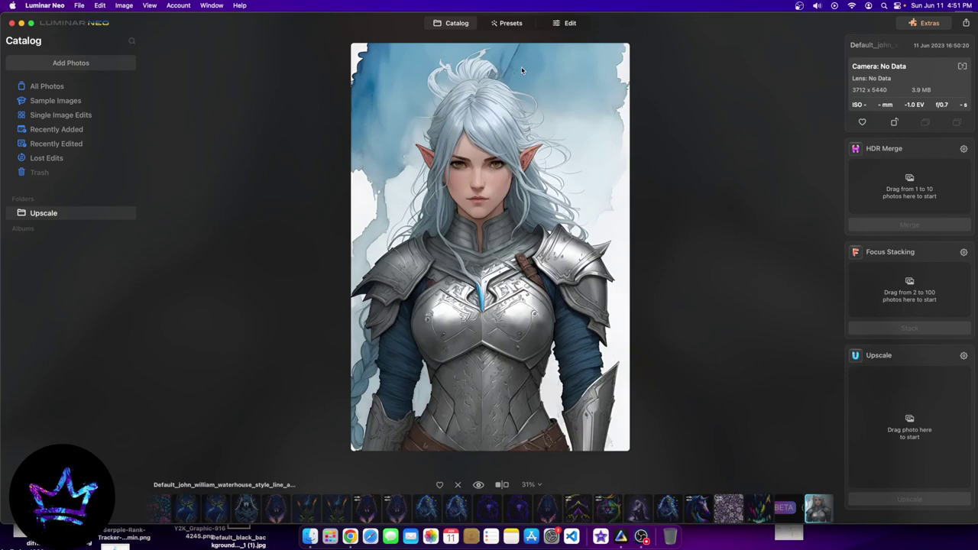
Show the presets for the upscaled elf warrior image and inspect its armour detail at close and distant zoom levels
click(508, 24)
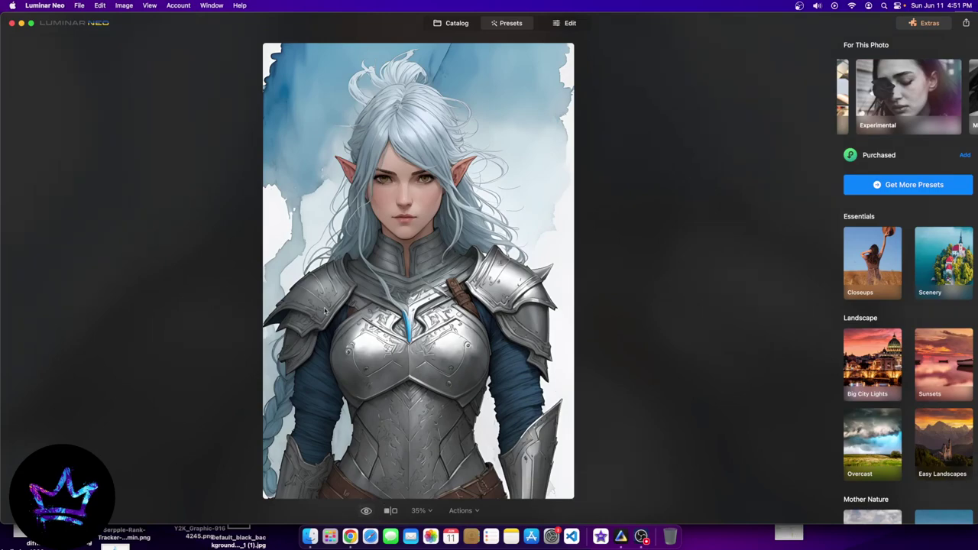
scroll(382, 229, down, 3)
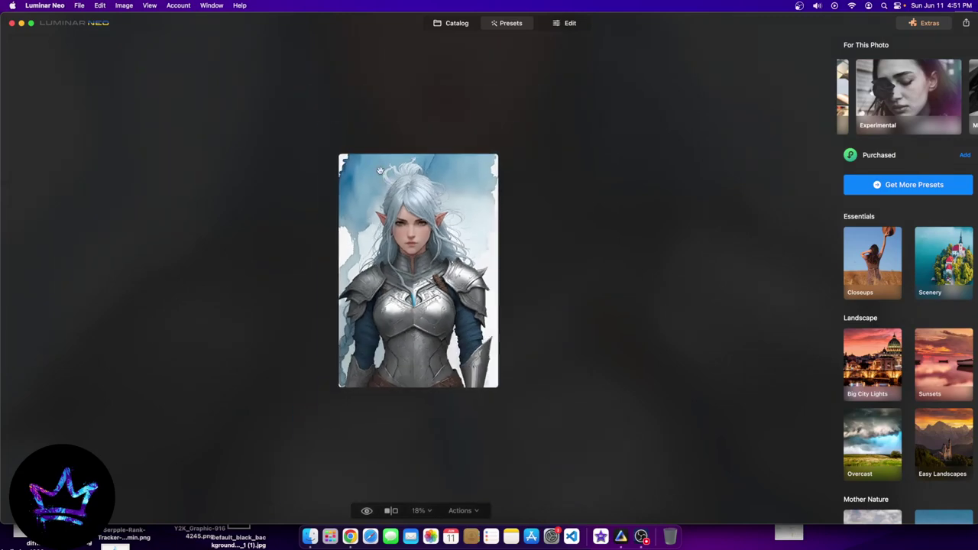
scroll(419, 205, up, 3)
scroll(418, 204, down, 3)
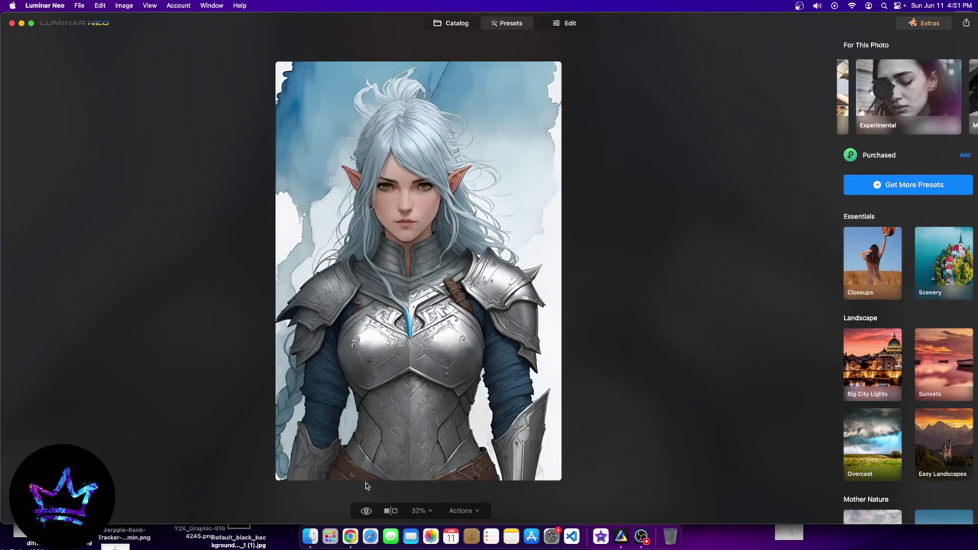
click(420, 510)
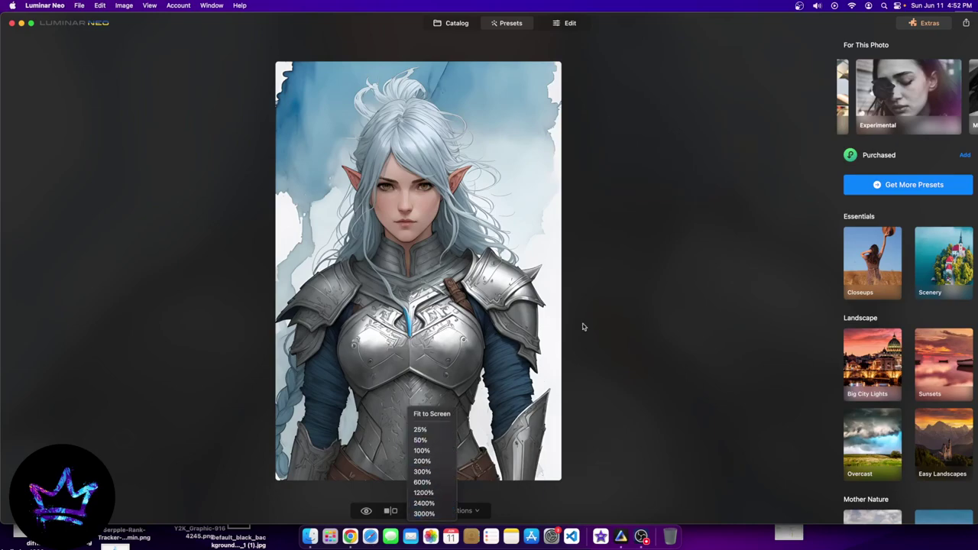
scroll(582, 327, up, 2)
scroll(535, 329, down, 5)
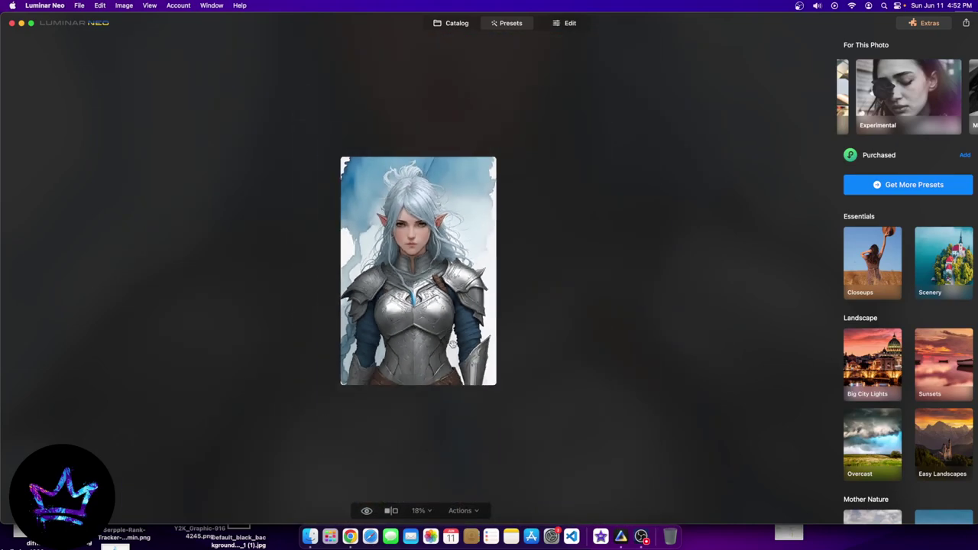
scroll(366, 429, up, 10)
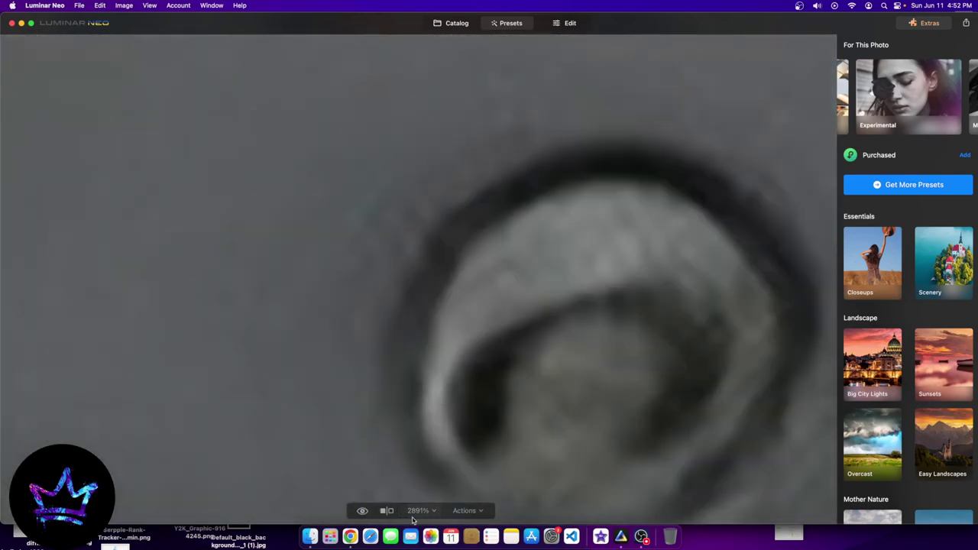
scroll(488, 388, down, 8)
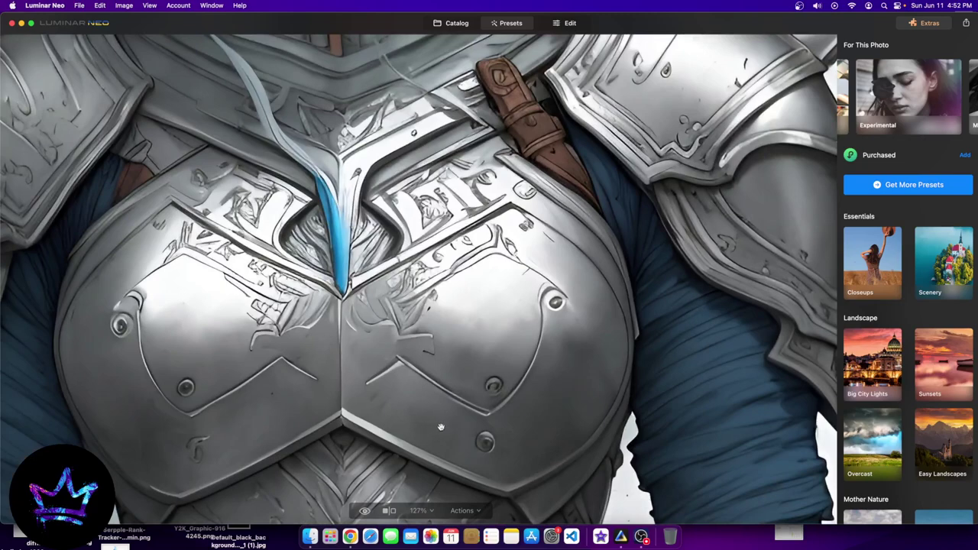
scroll(321, 422, down, 6)
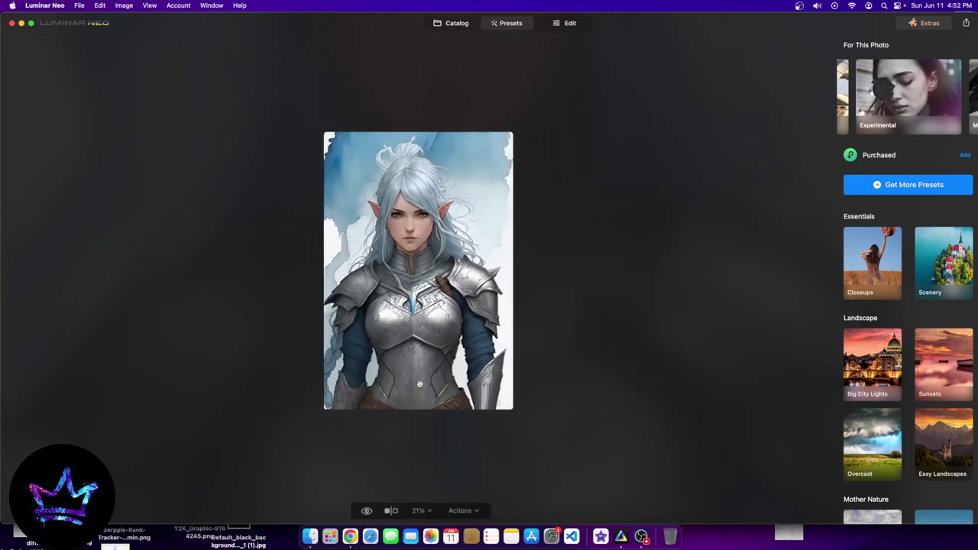
scroll(410, 341, up, 3)
Check which actions are available for the elf warrior image, and dismiss them without choosing one
click(462, 511)
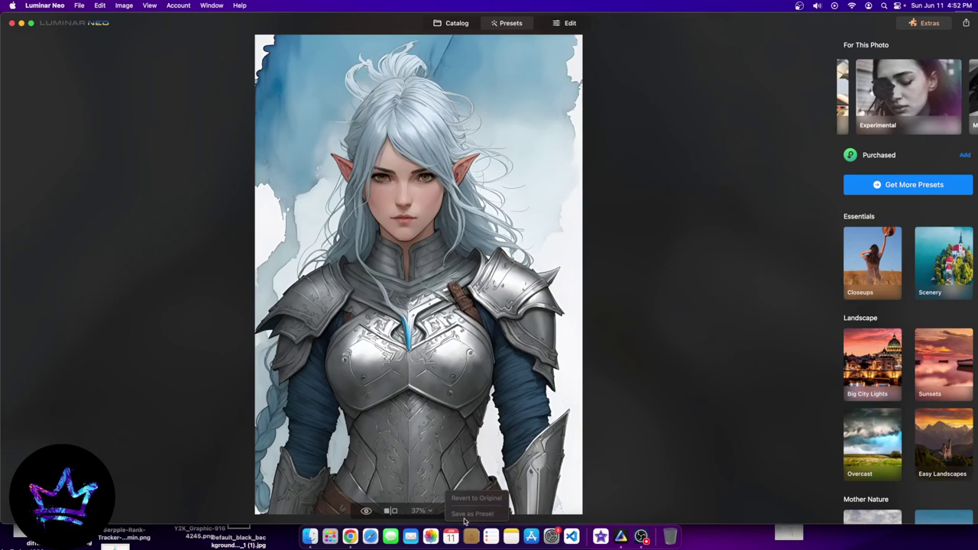
click(570, 502)
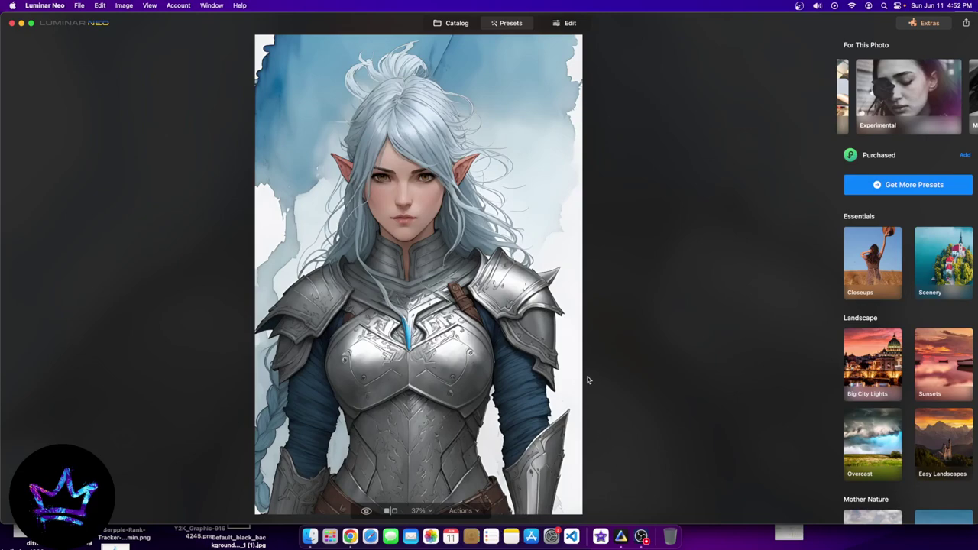
key(super+minus)
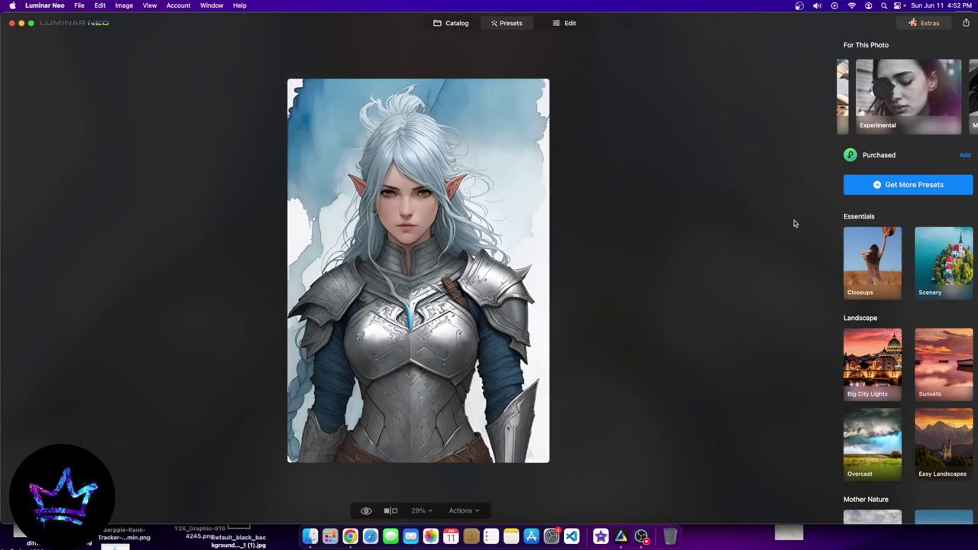
Preview the presets of the suggested Influencer collection on the elf warrior image
click(846, 93)
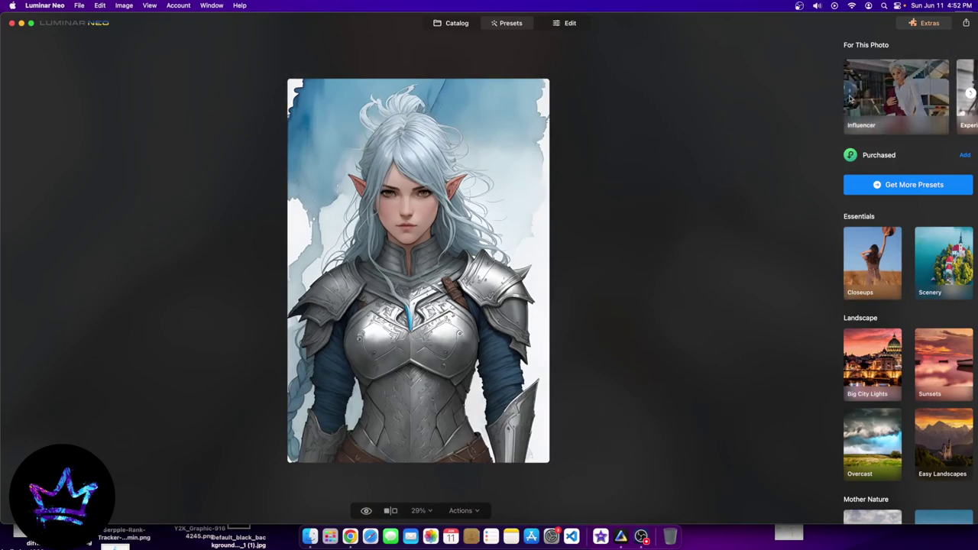
click(901, 113)
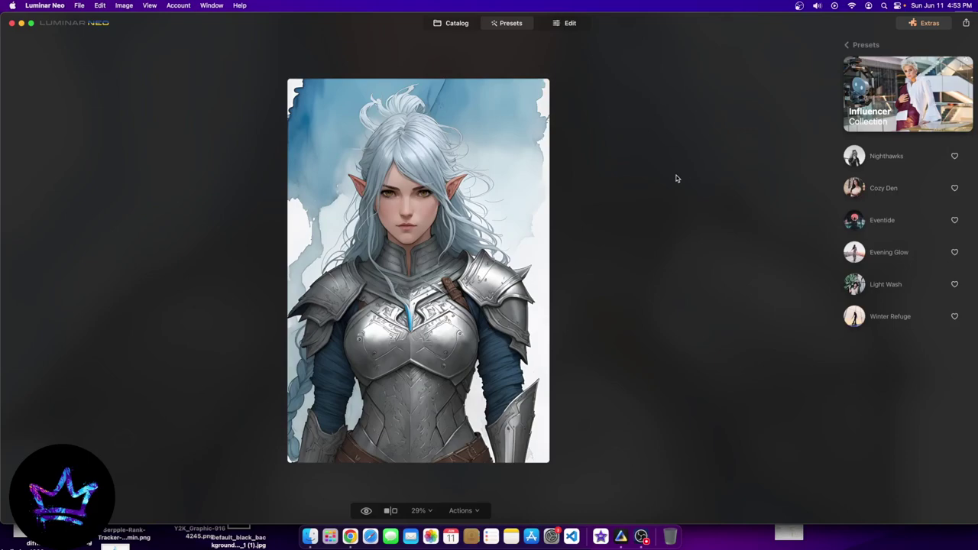
click(854, 158)
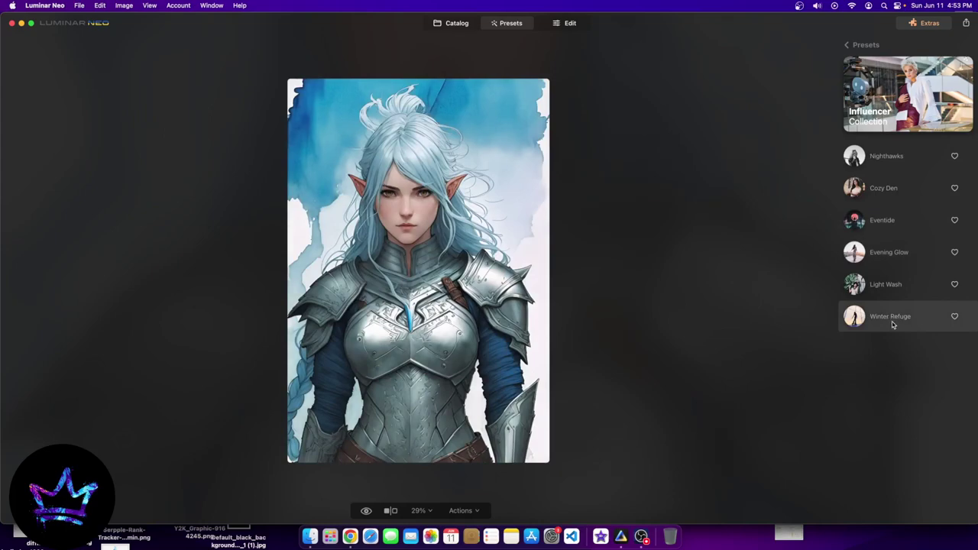
click(852, 44)
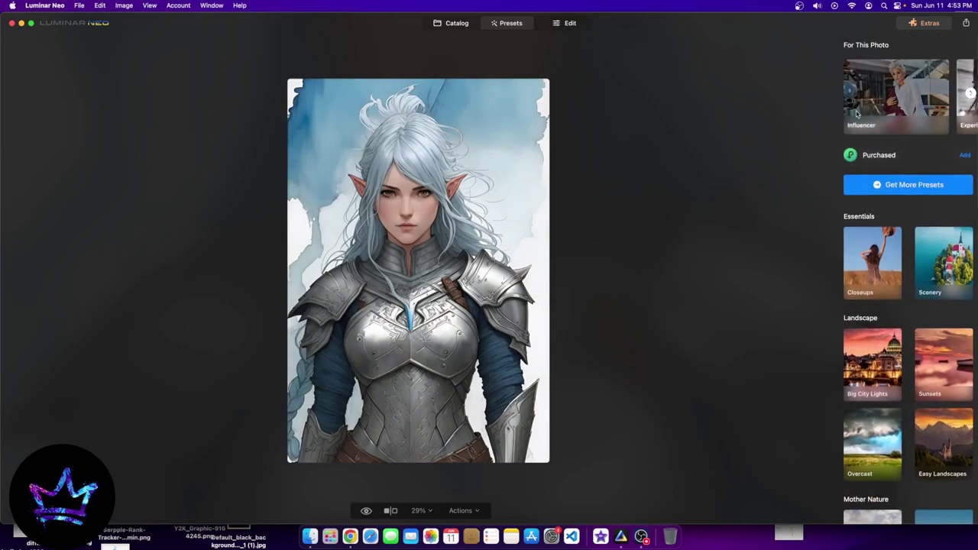
Preview the Monochrome collection's Elegant Matte, Soulful, Film Grain, Lighthouse and Low Key presets on the elf warrior image
click(971, 94)
click(970, 93)
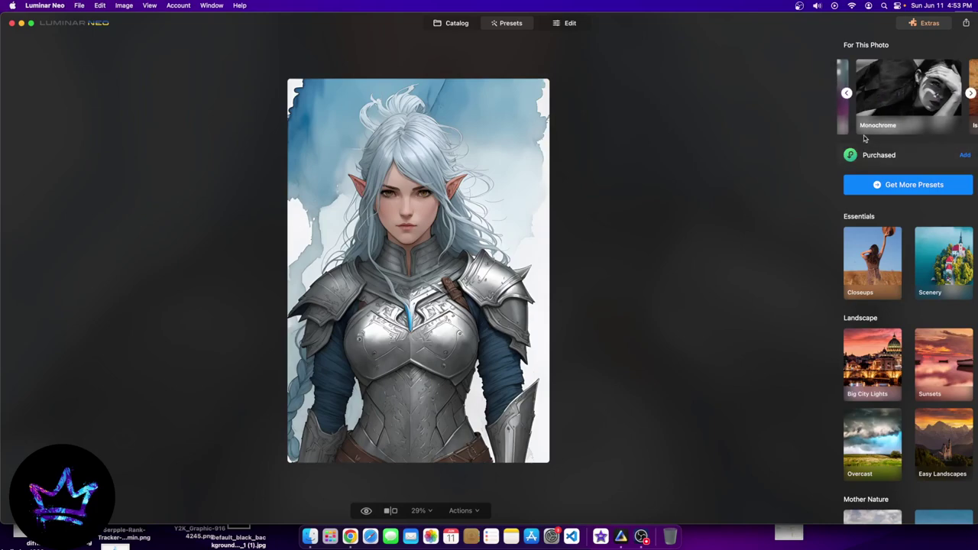
click(903, 96)
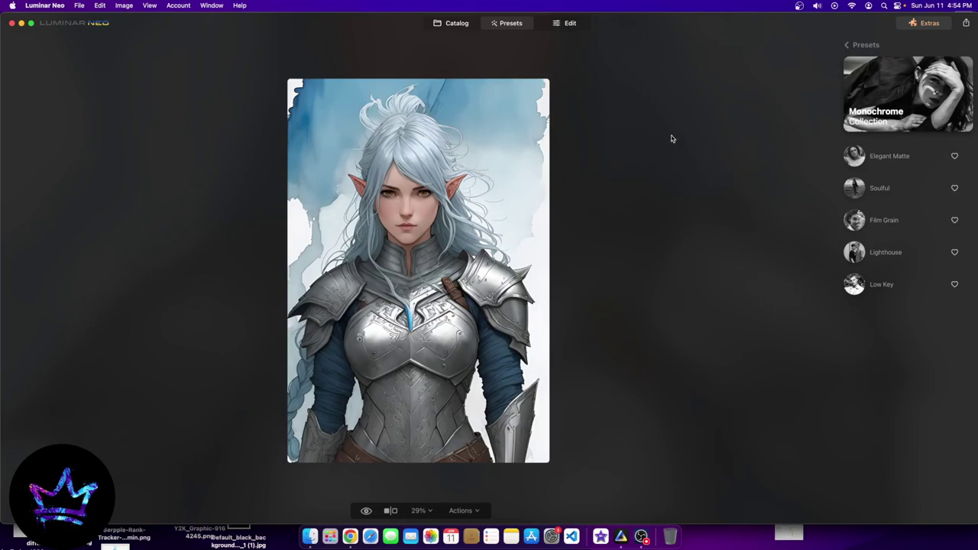
click(886, 156)
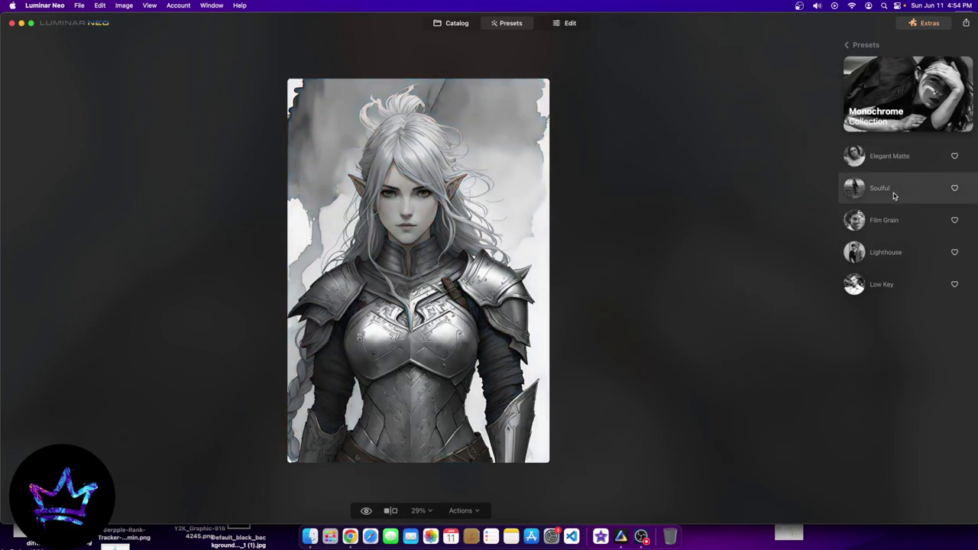
click(894, 221)
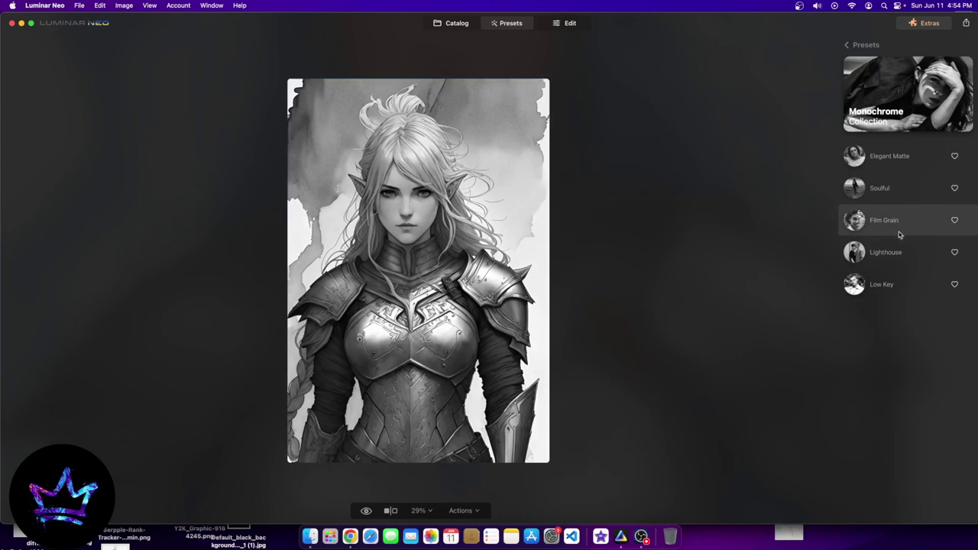
click(899, 251)
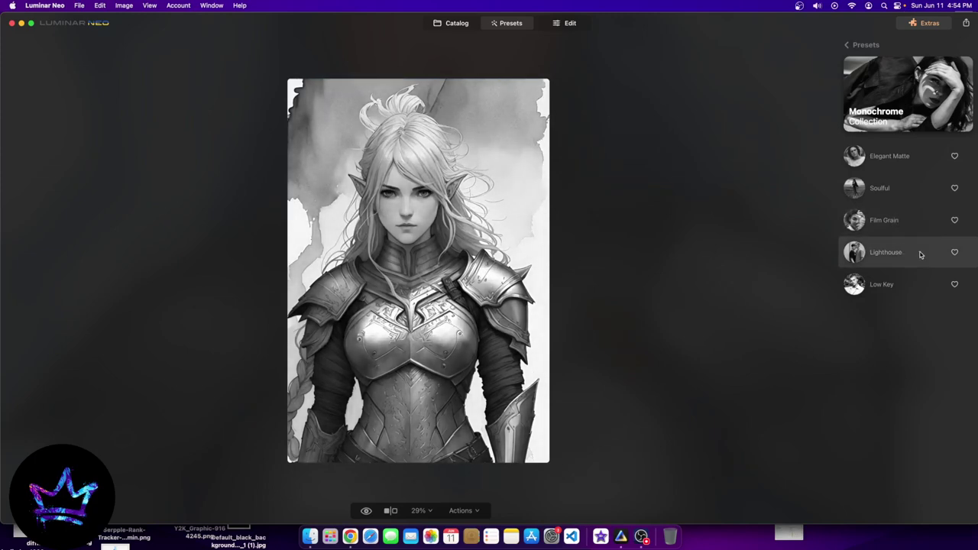
click(895, 287)
click(900, 222)
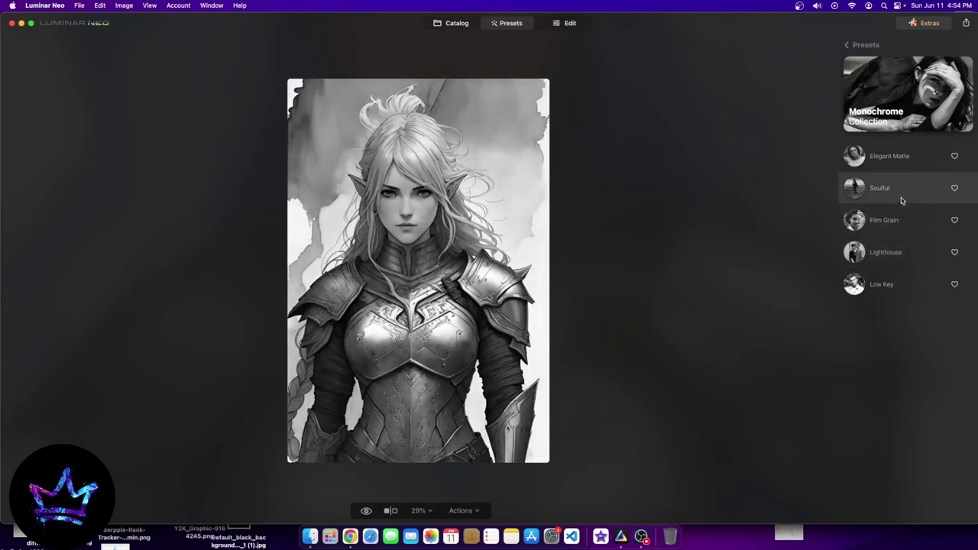
click(904, 170)
click(902, 191)
click(901, 252)
click(909, 221)
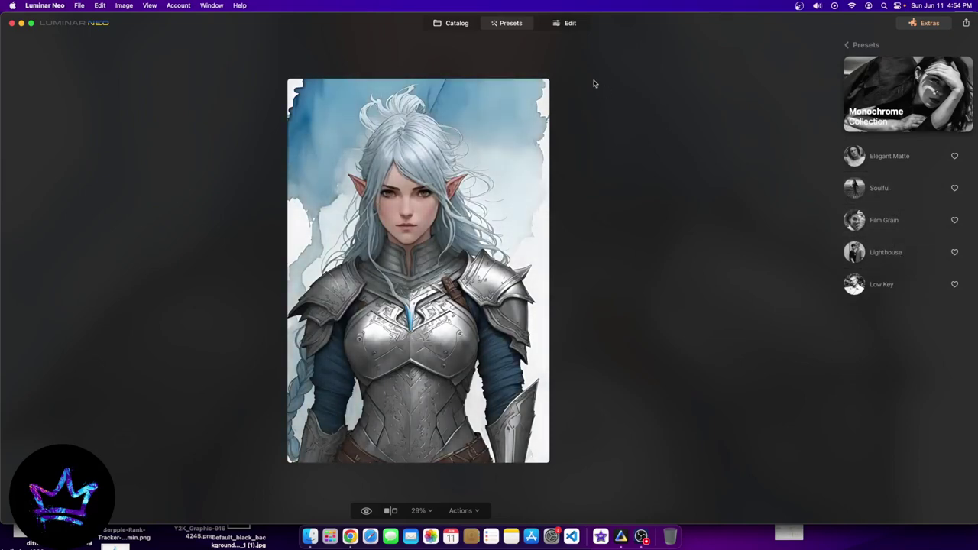
click(856, 45)
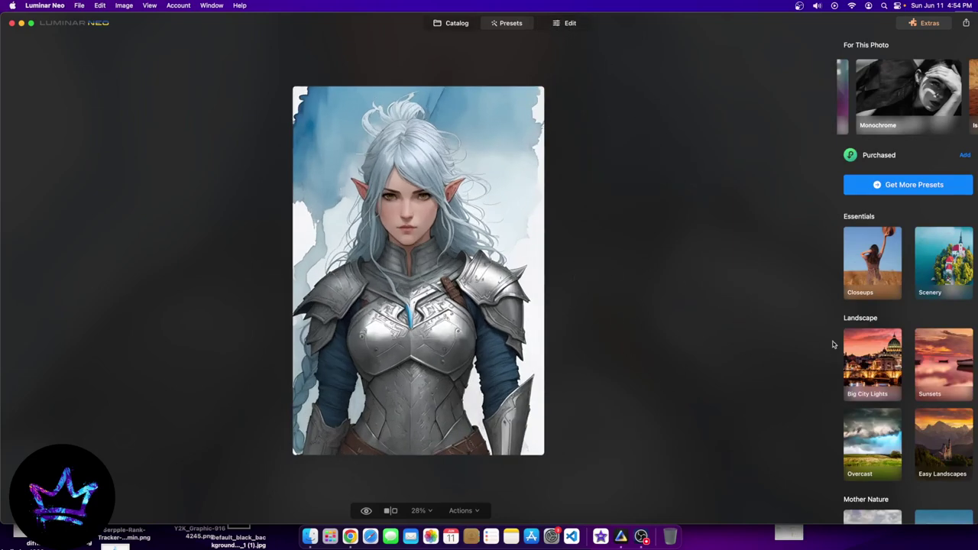
Preview the Frosty preset from the Big City Lights collection on the elf warrior and browse the further preset categories
scroll(833, 345, down, 3)
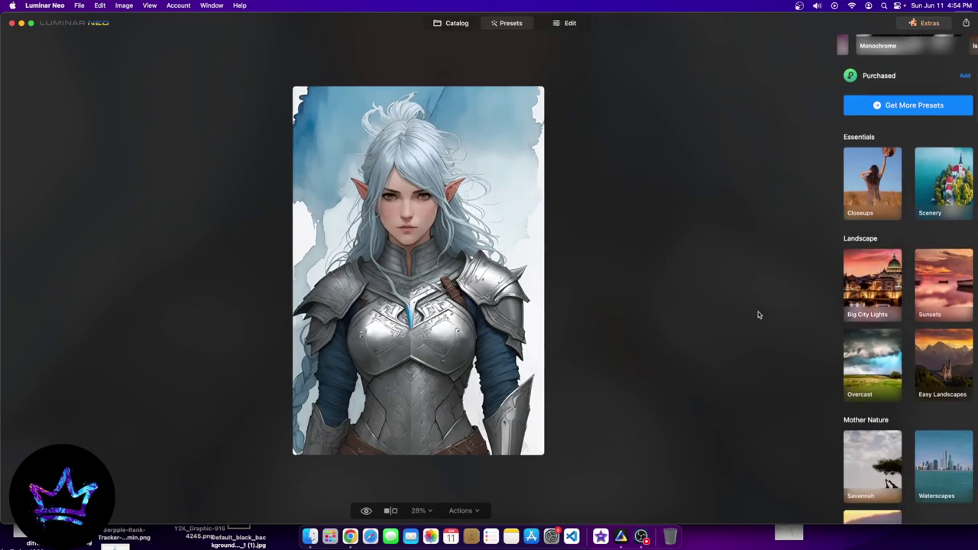
click(874, 296)
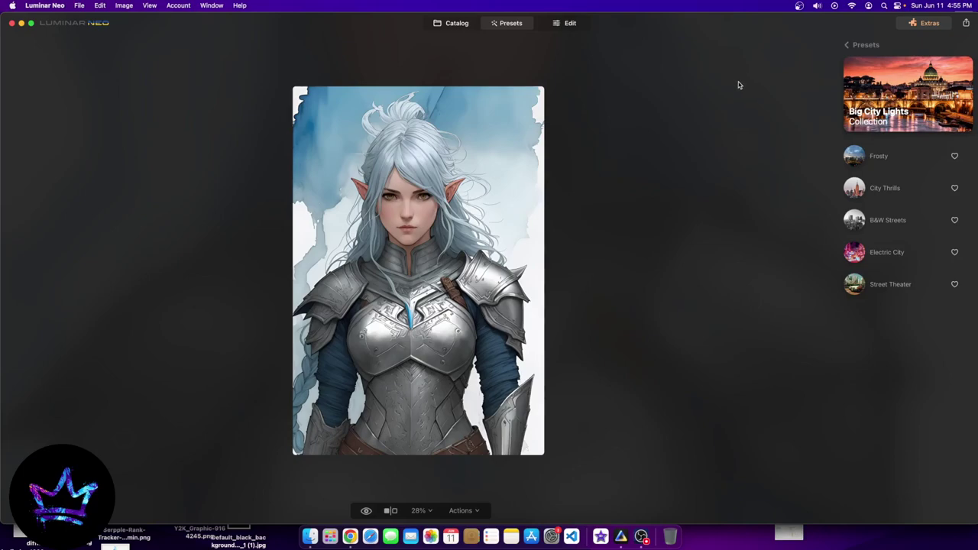
click(880, 157)
click(855, 45)
scroll(961, 236, down, 10)
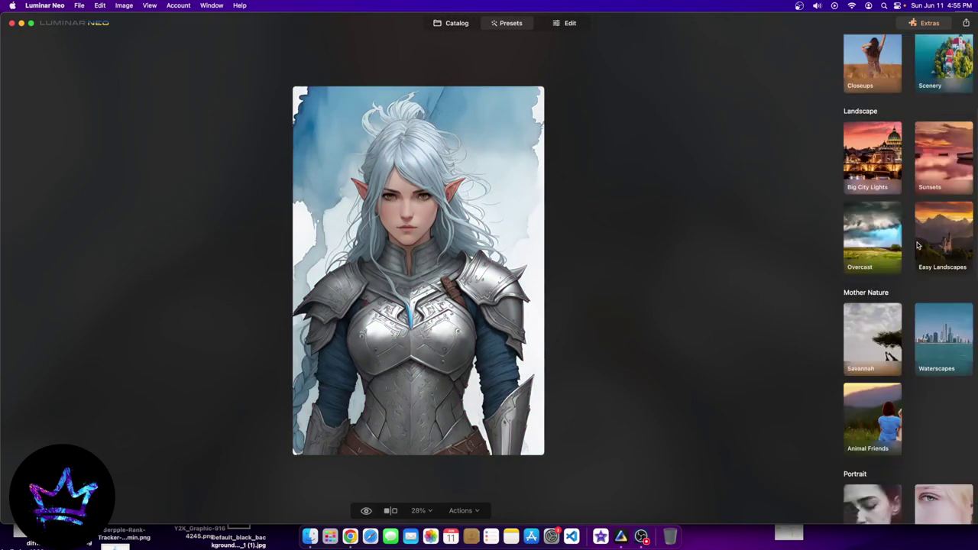
Look through the remaining preset categories, from Essentials down to Aerial and the list of all categories
scroll(922, 218, down, 5)
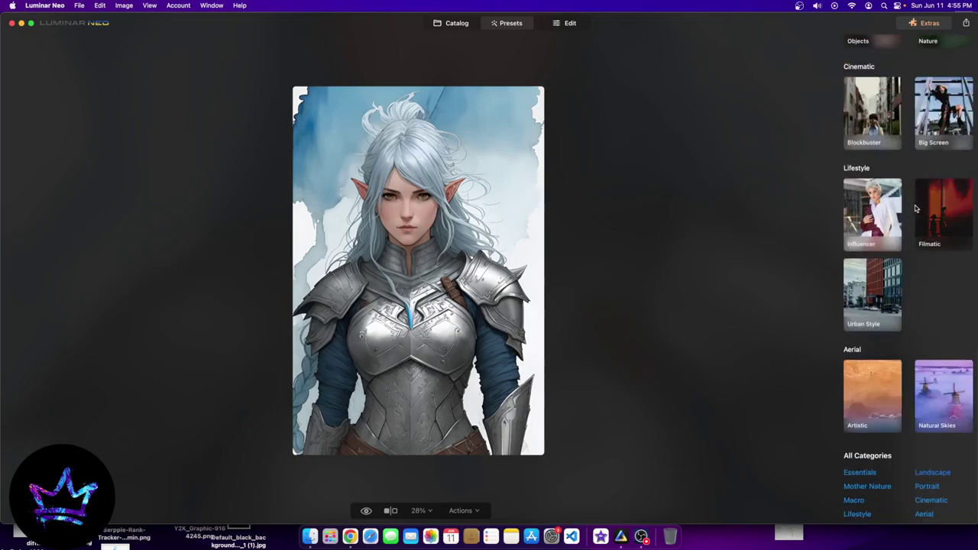
scroll(917, 214, up, 15)
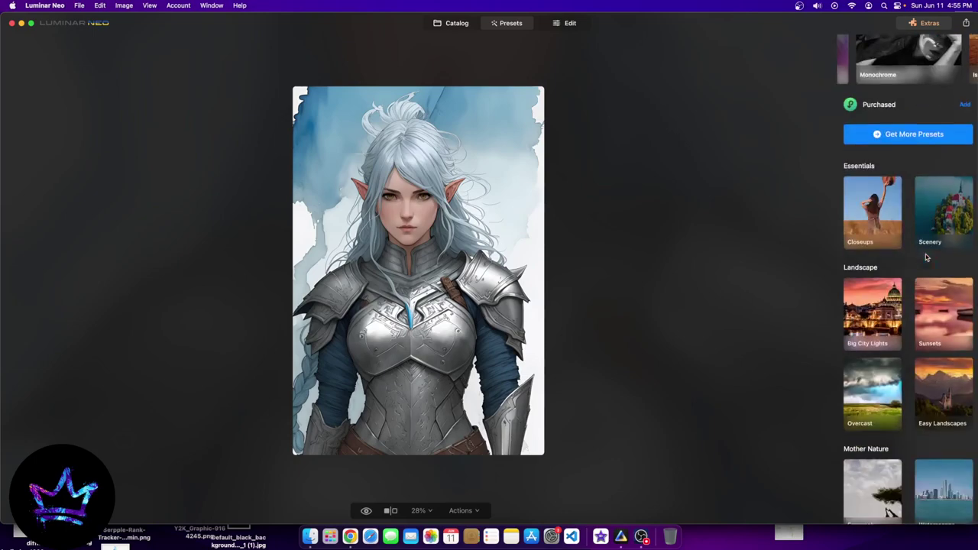
scroll(925, 257, down, 6)
scroll(926, 257, down, 6)
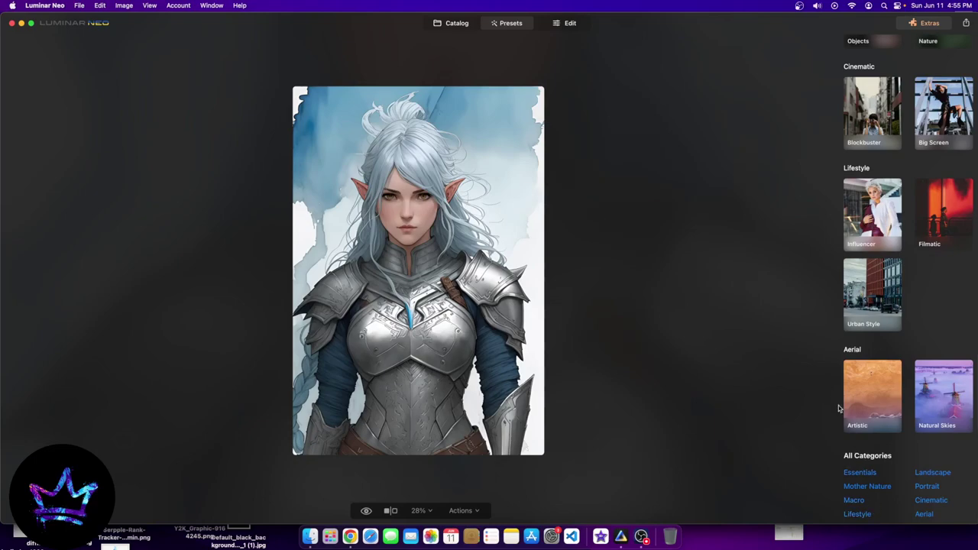
Switch to editing the elf warrior image and look through the available tools, from Favorites down to Professional
click(558, 22)
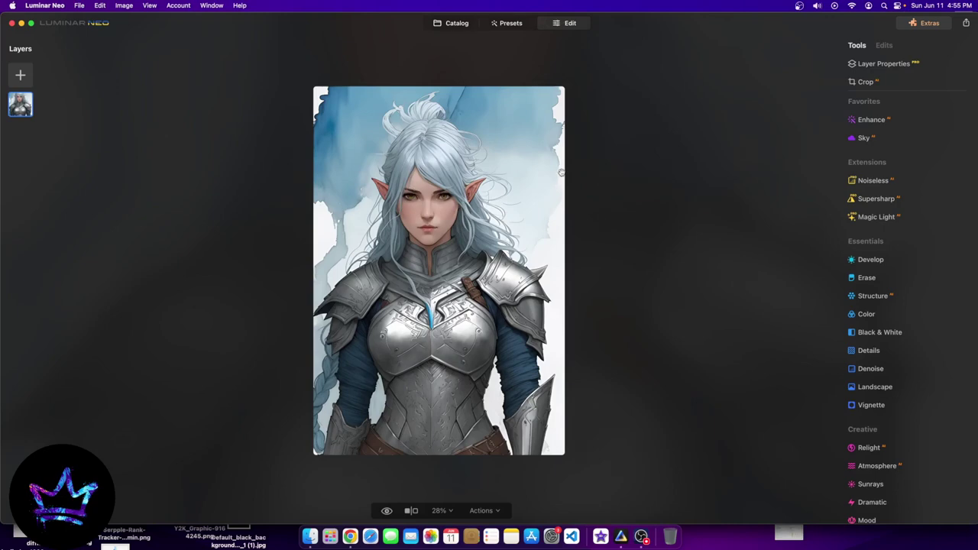
scroll(909, 219, down, 2)
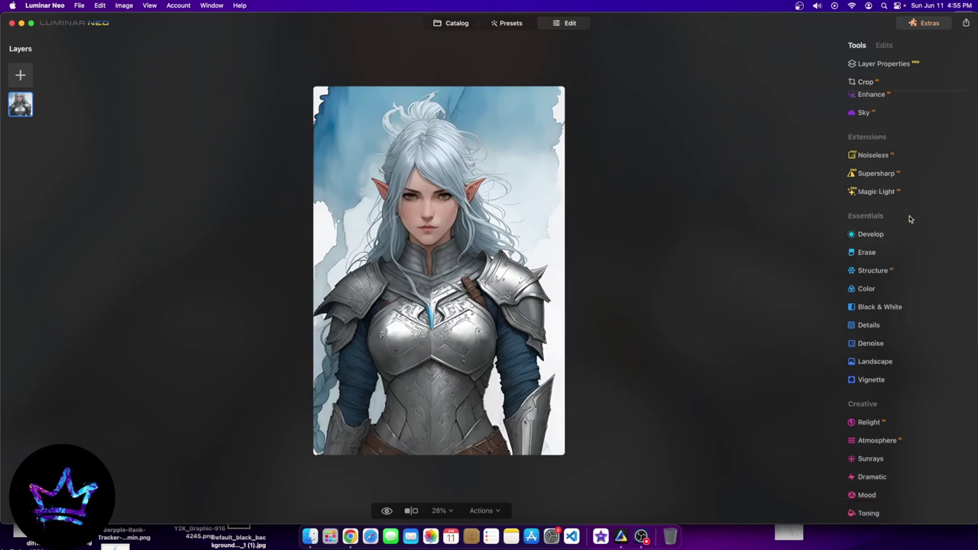
scroll(909, 219, down, 8)
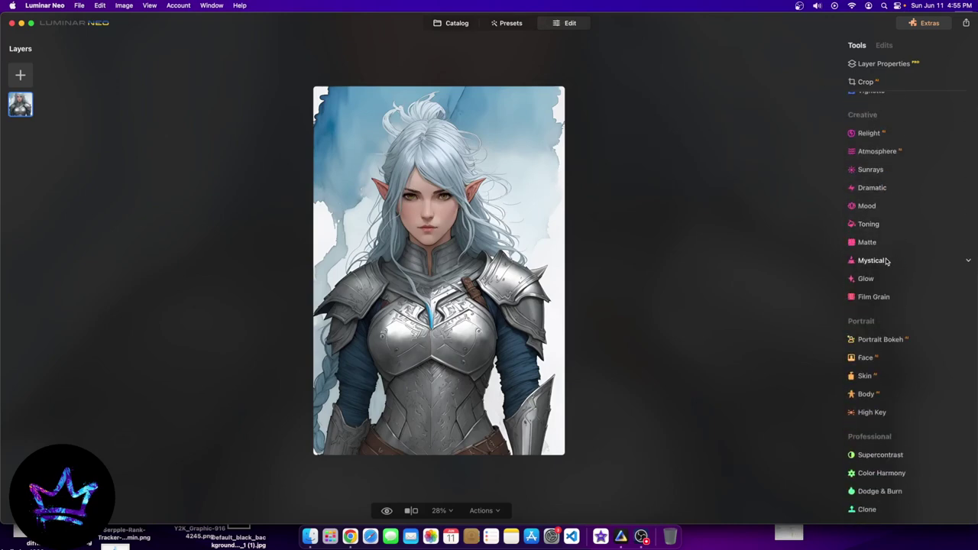
scroll(886, 260, up, 9)
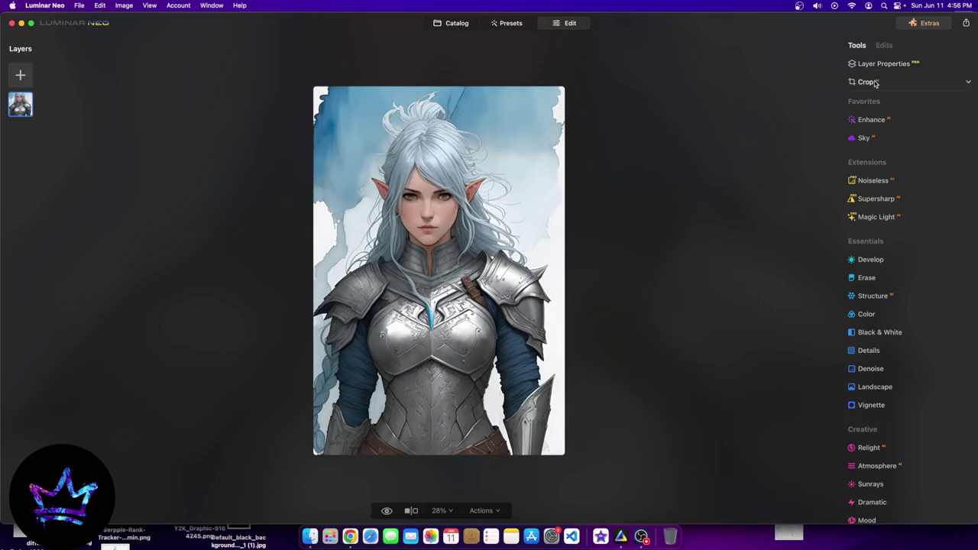
Try cropping the elf warrior image at its original ratio by shrinking the crop frame and enlarging it again
click(869, 82)
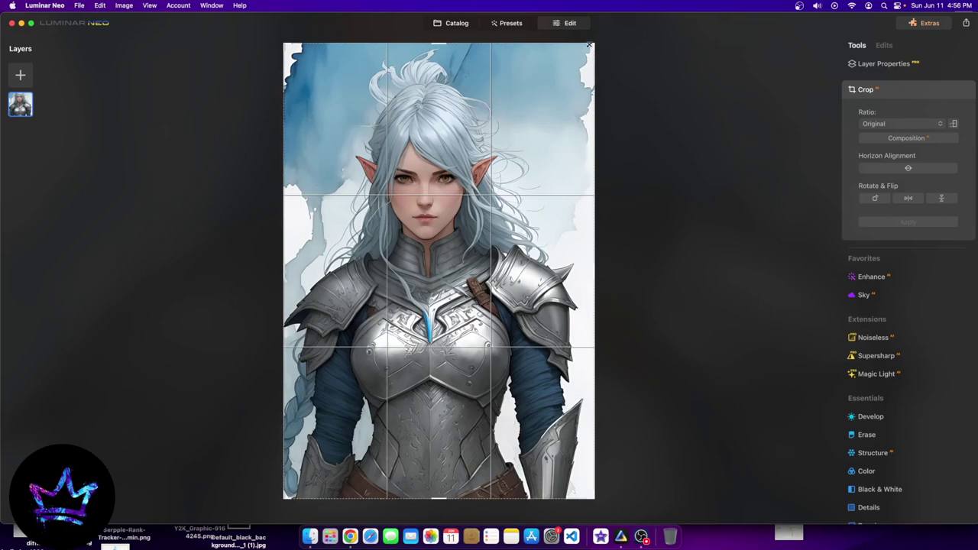
drag(588, 44, 512, 98)
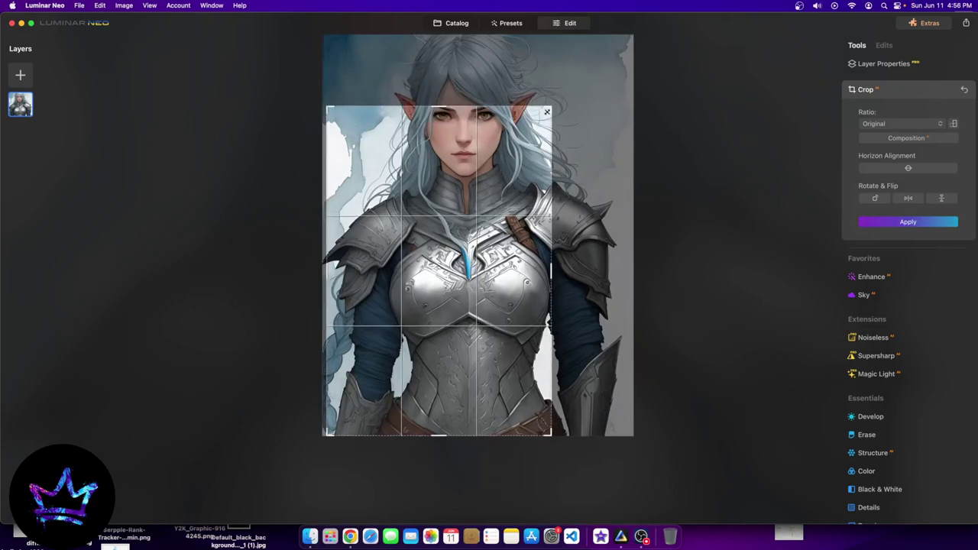
drag(550, 109, 764, 9)
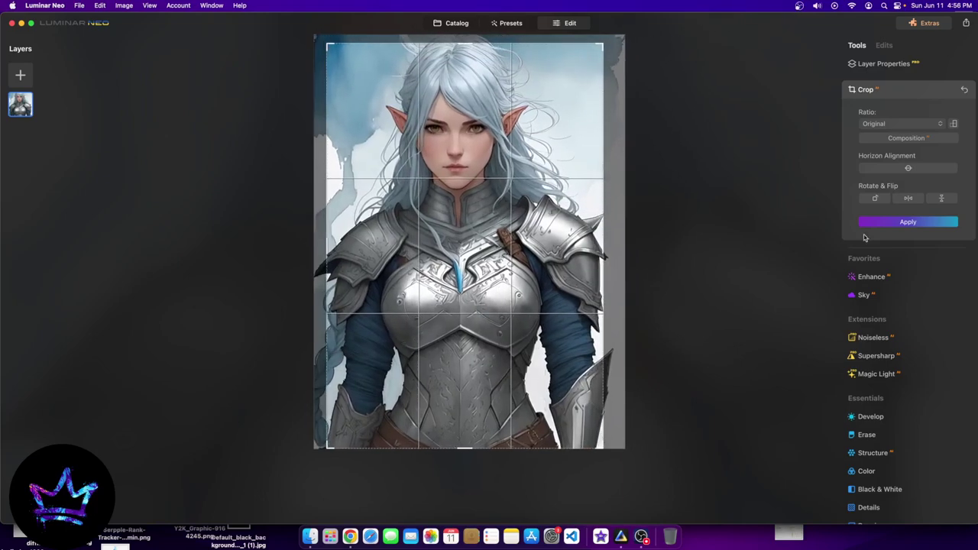
Set the crop ratio to Free and crop the elf warrior image to a wide strip across the waist and forearms
click(885, 124)
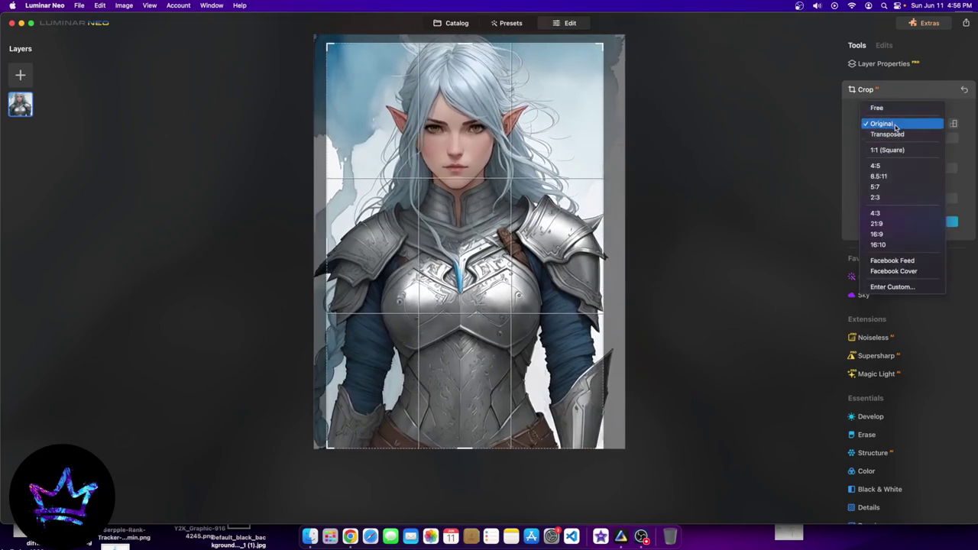
click(871, 111)
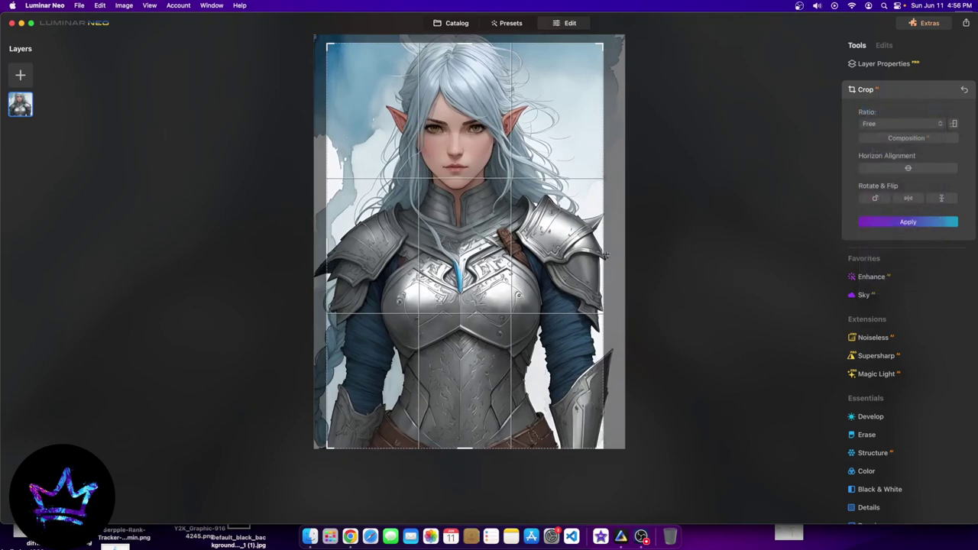
drag(605, 254, 629, 254)
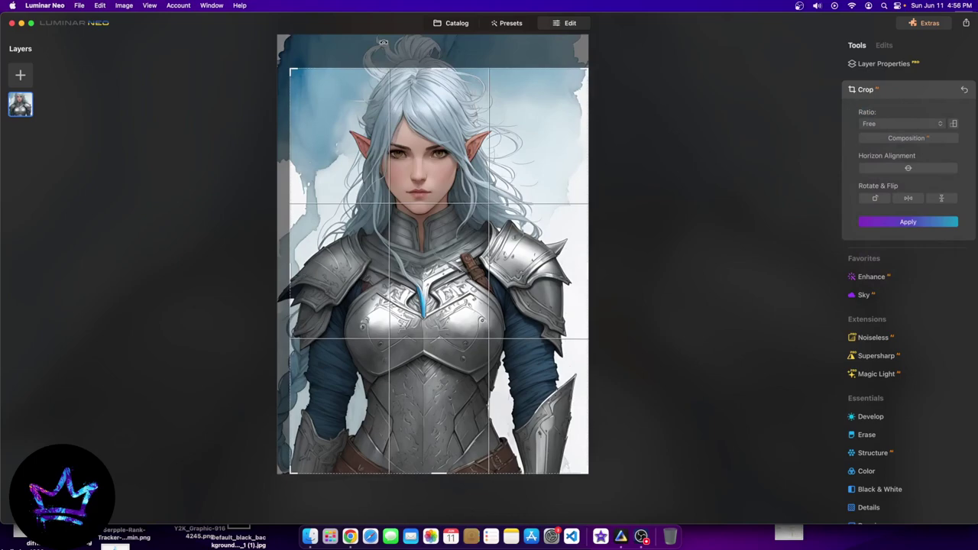
drag(290, 70, 454, 392)
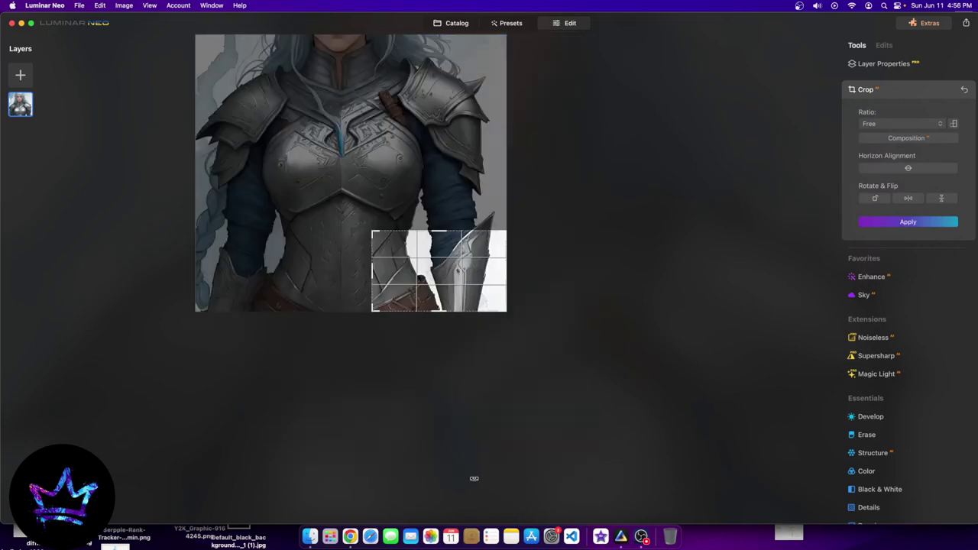
drag(372, 269, 76, 263)
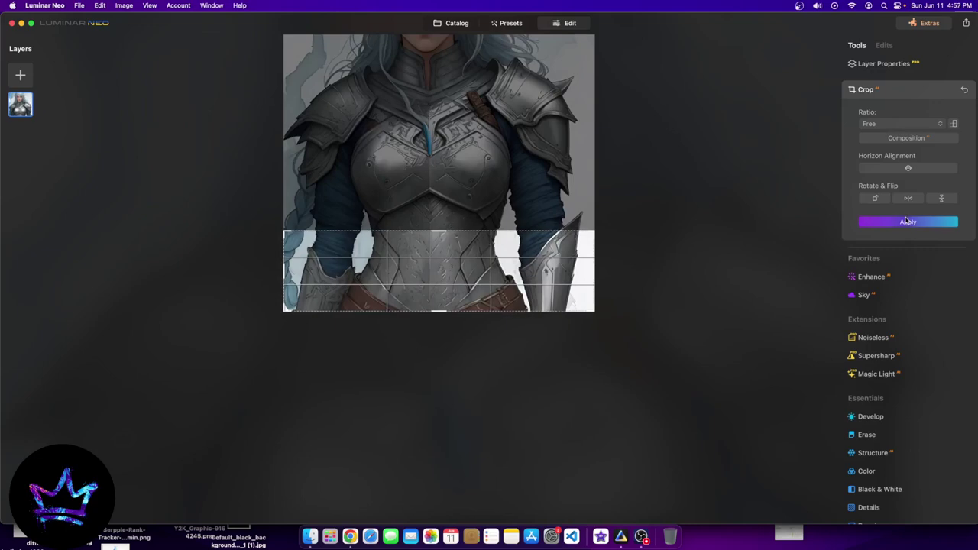
key(Return)
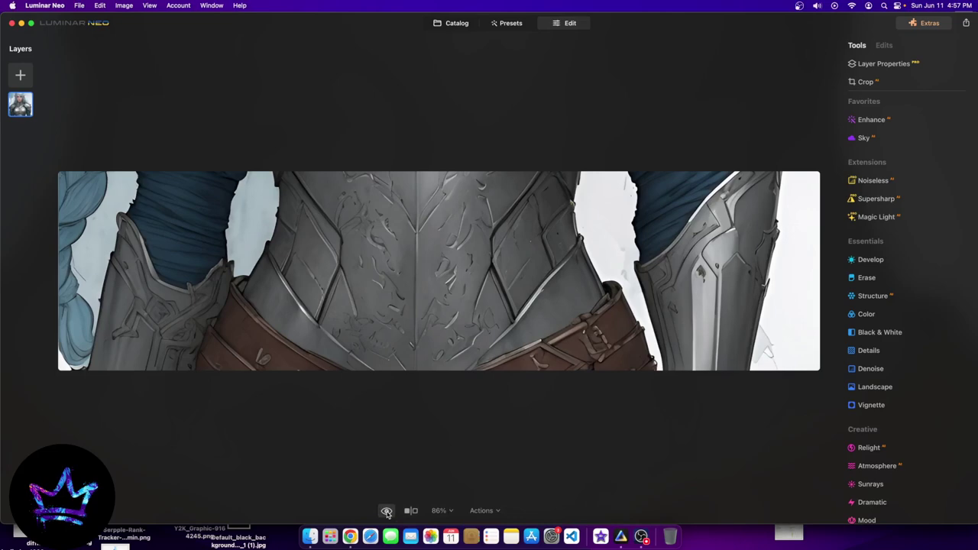
Revert the cropped elf warrior image to its original
click(488, 511)
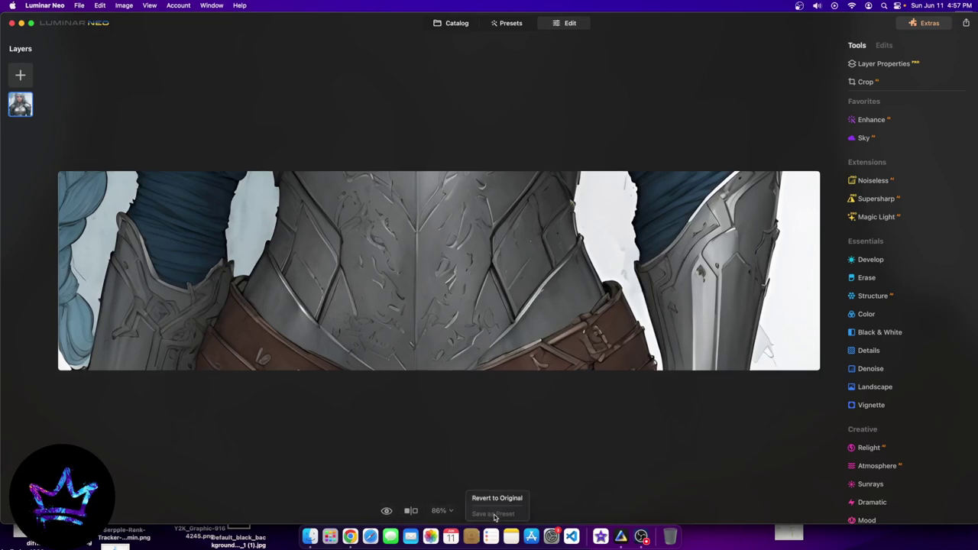
click(498, 500)
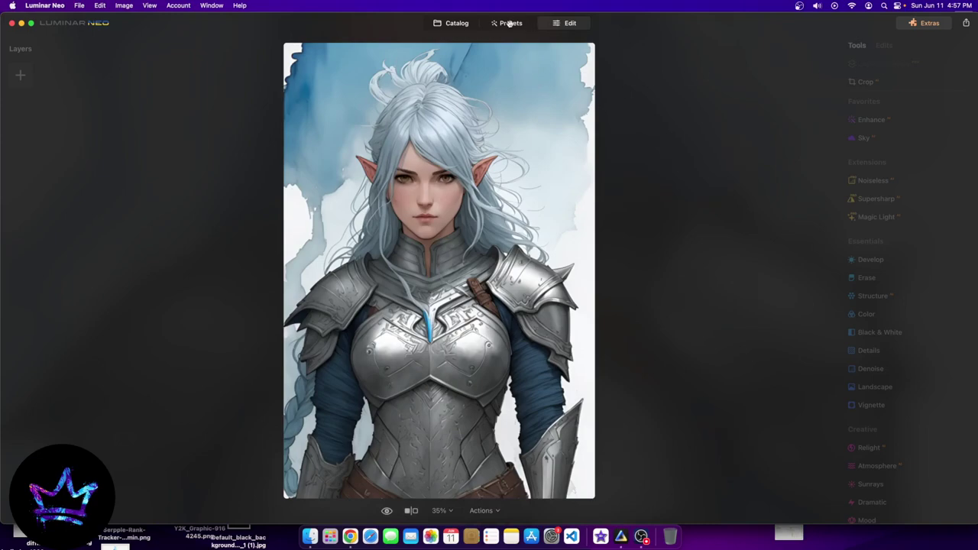
click(535, 138)
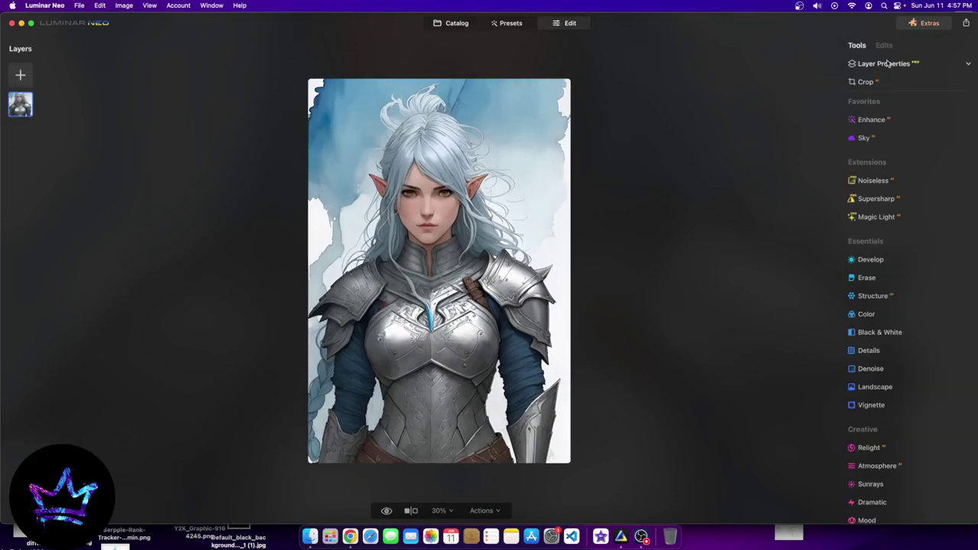
Add a Stardust Bokeh overlay as a new layer above the elf warrior, and remove that layer again
click(882, 64)
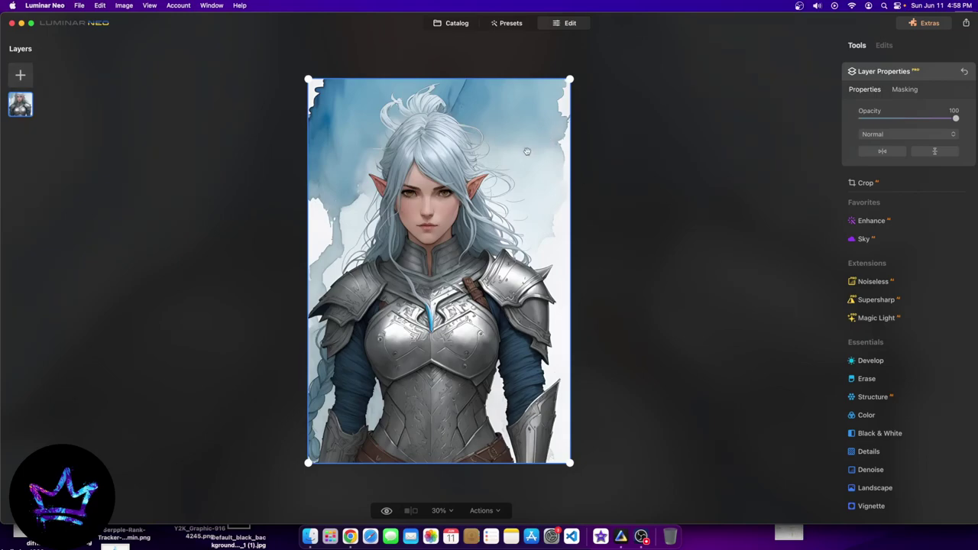
click(21, 75)
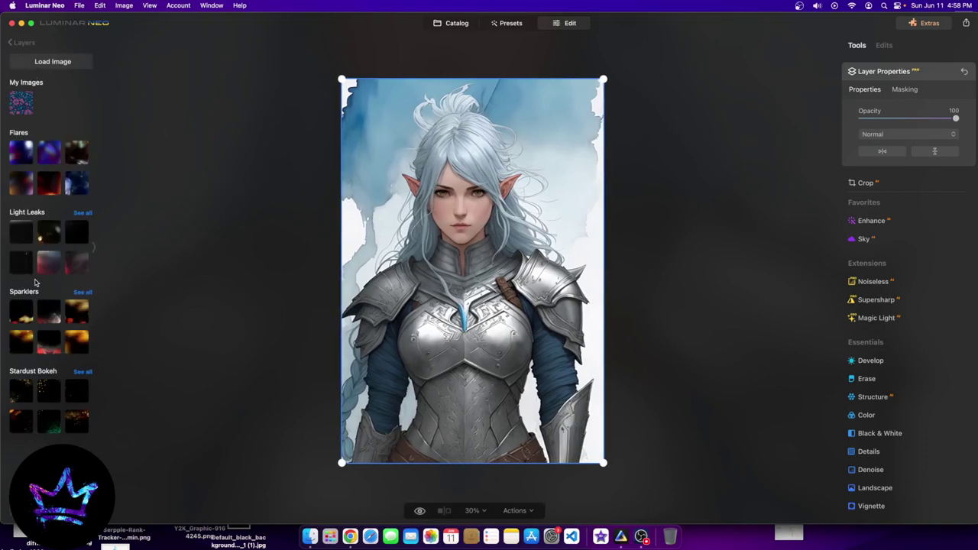
click(43, 395)
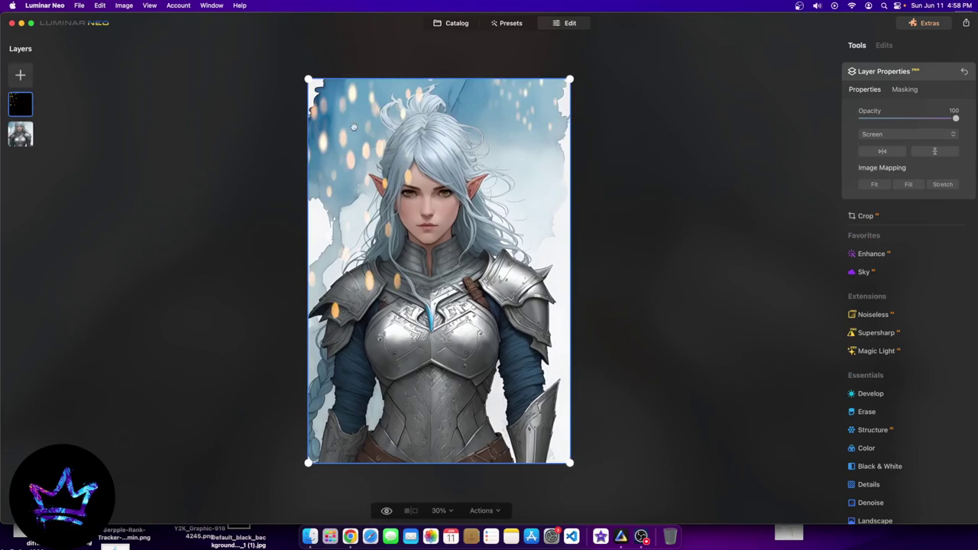
drag(315, 151, 351, 129)
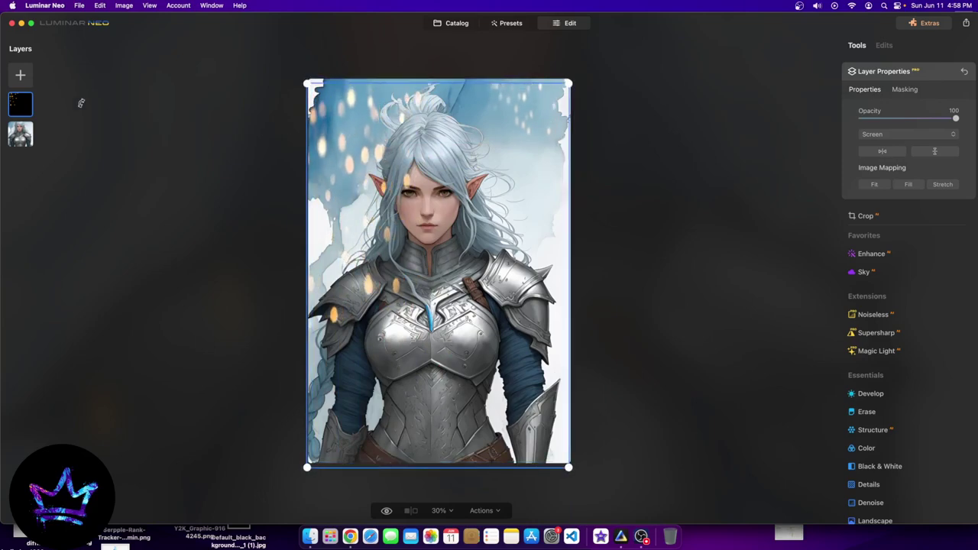
right_click(17, 100)
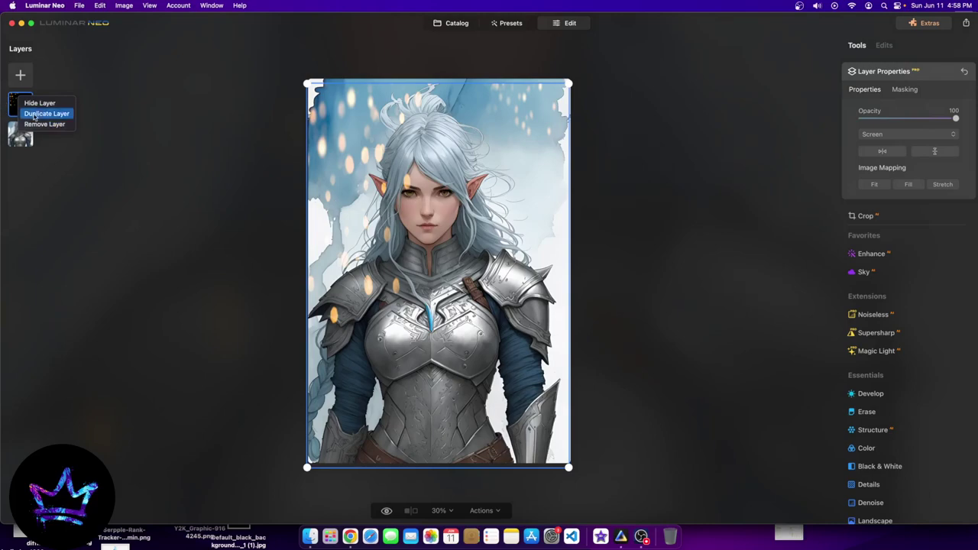
click(43, 124)
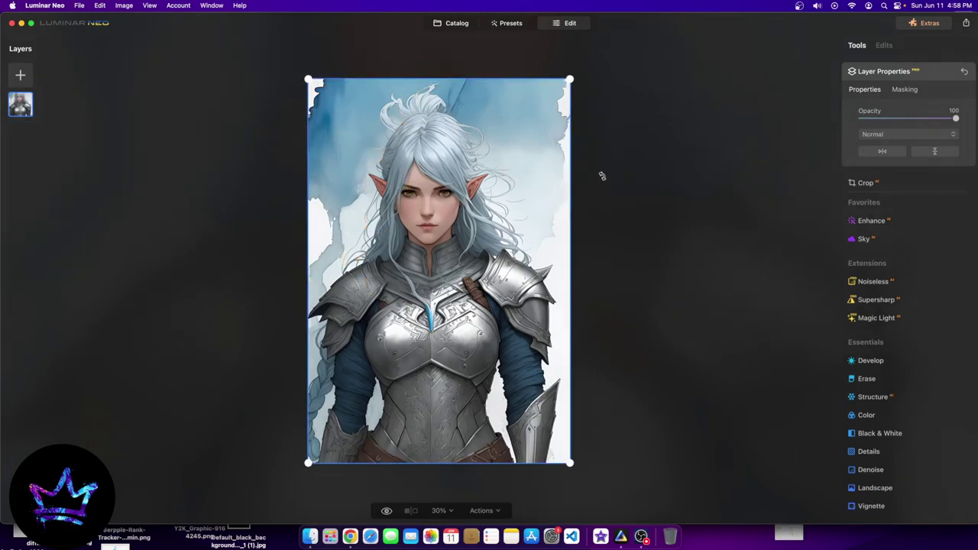
Check the layer's masking options and the Enhance and Sky tool settings for the elf warrior image
click(896, 89)
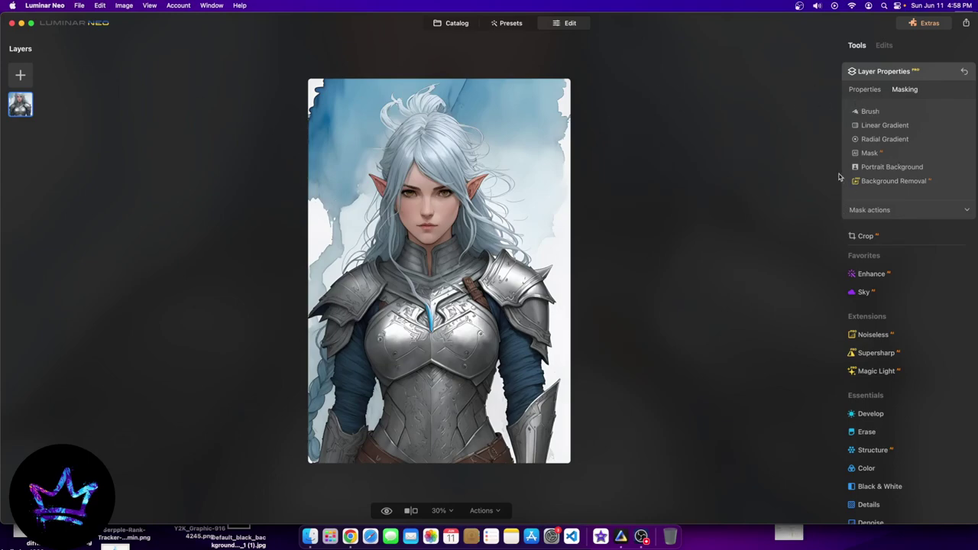
click(864, 90)
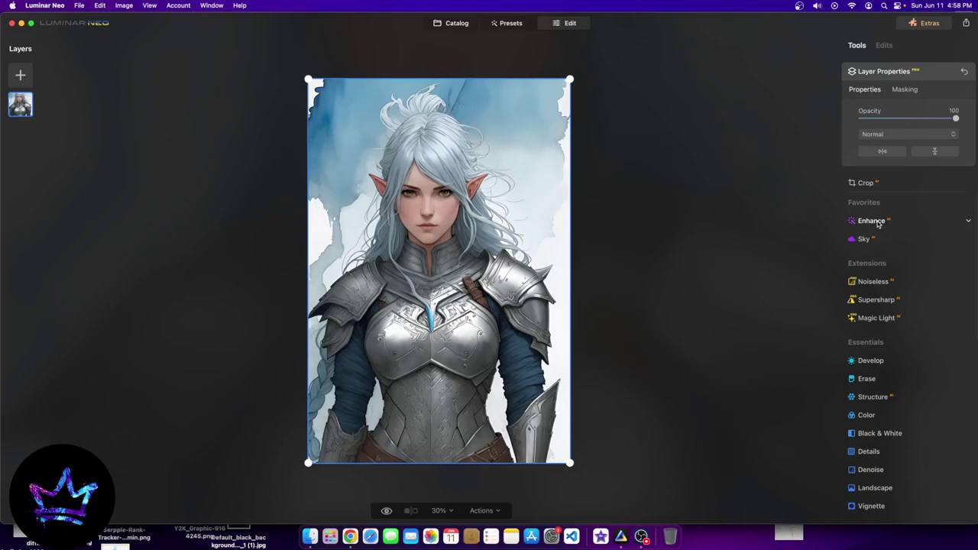
click(878, 223)
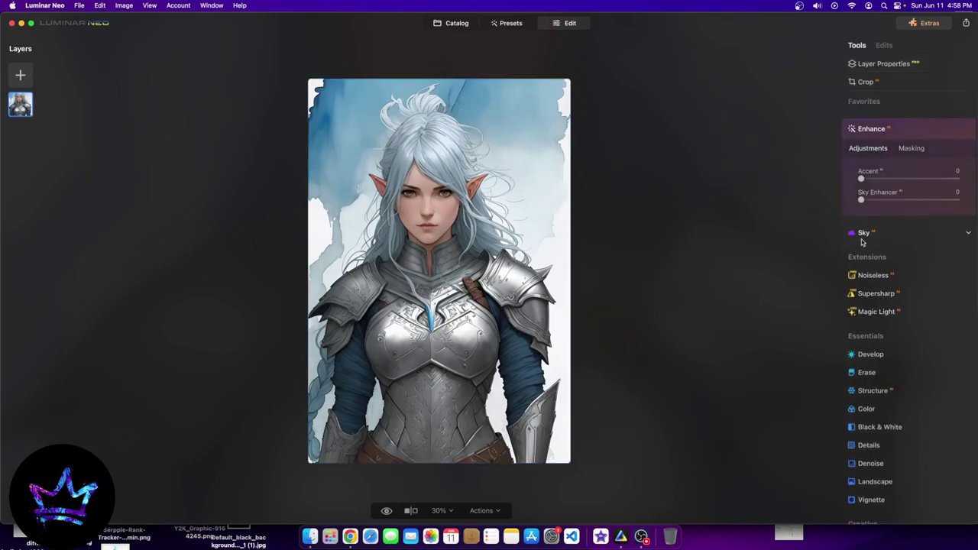
click(886, 232)
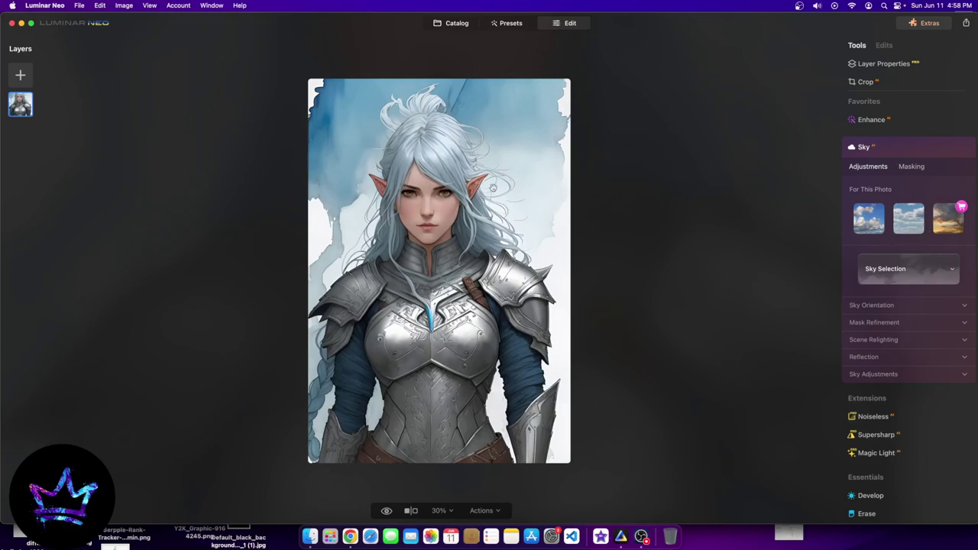
Open the snowy cabin photo from the catalog's Single Image Edits for editing
click(452, 23)
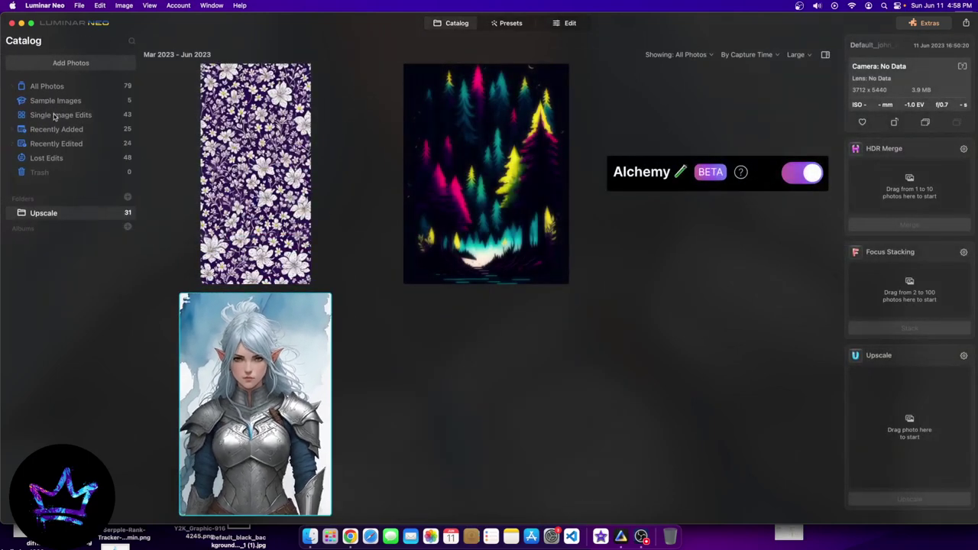
click(55, 115)
scroll(474, 232, down, 2)
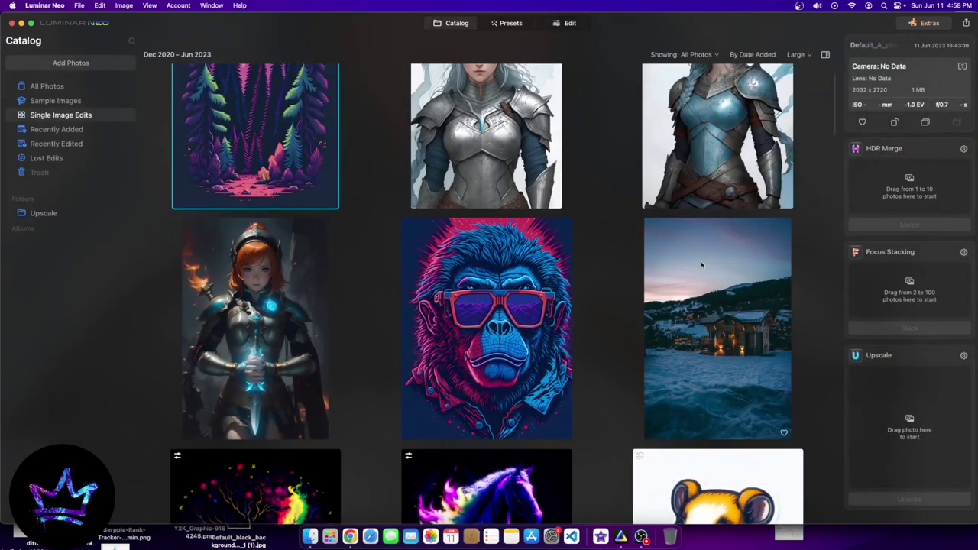
double_click(742, 245)
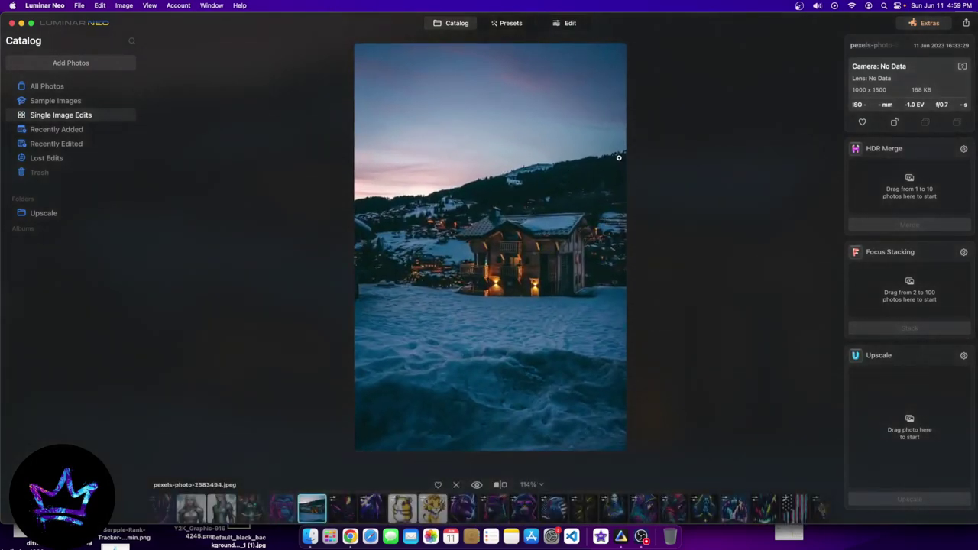
click(566, 26)
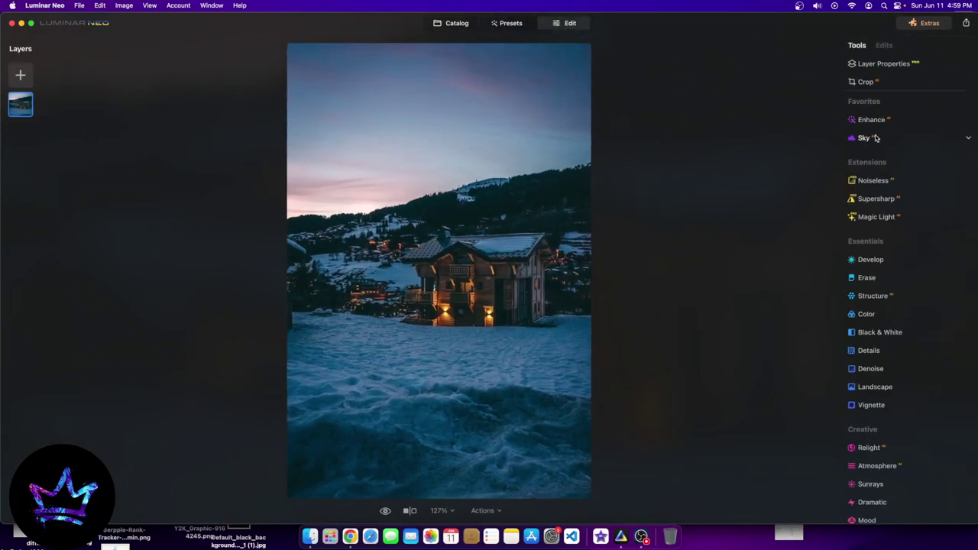
Replace the sky in the snowy cabin photo with the Galaxy 1 sky
click(871, 138)
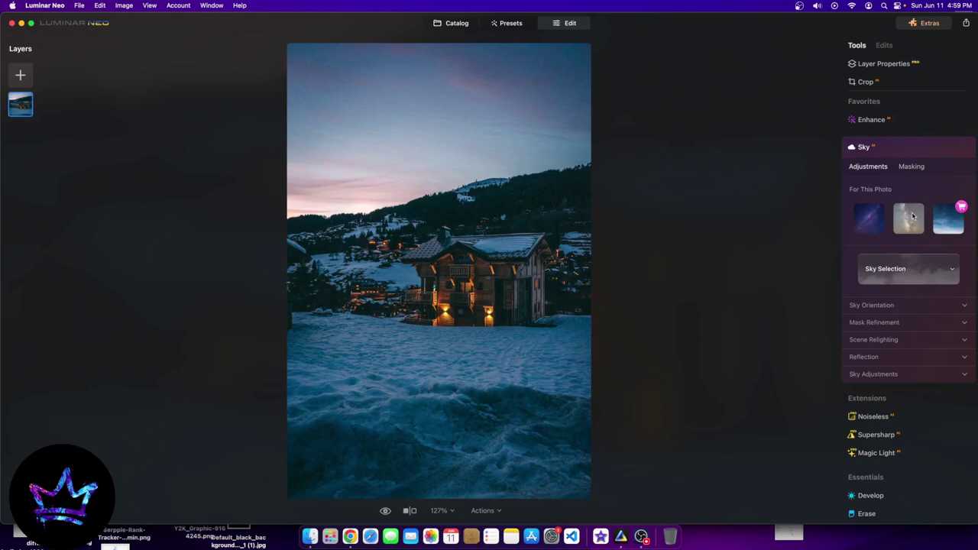
click(955, 267)
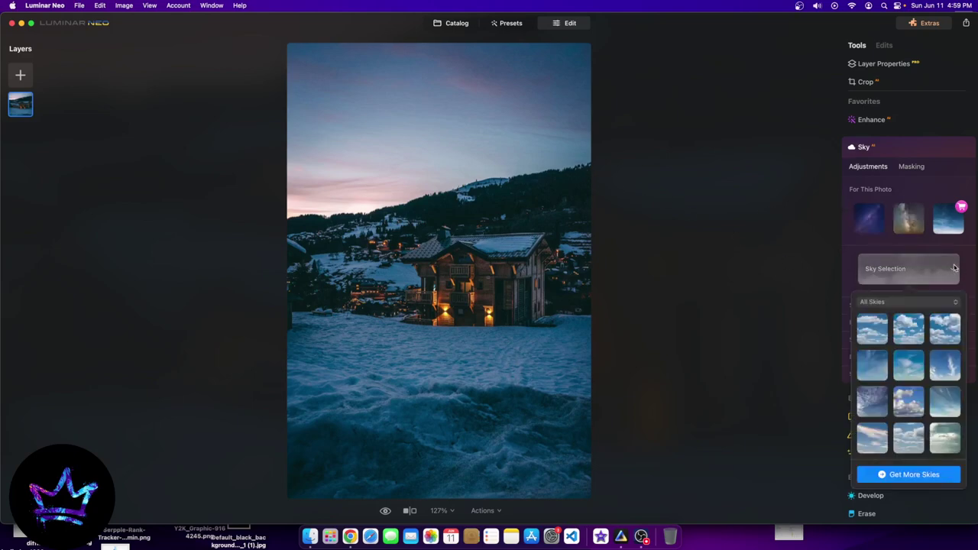
scroll(946, 382, down, 5)
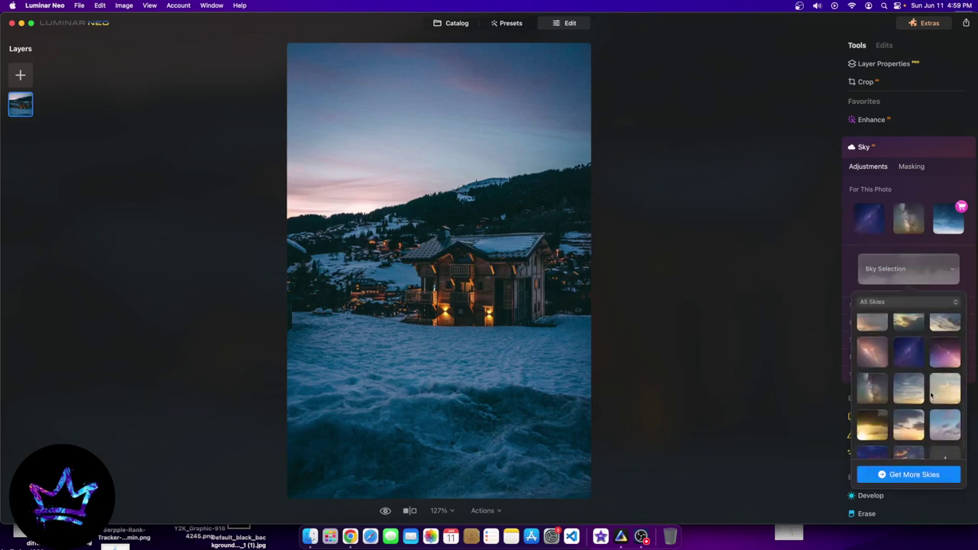
scroll(926, 417, up, 1)
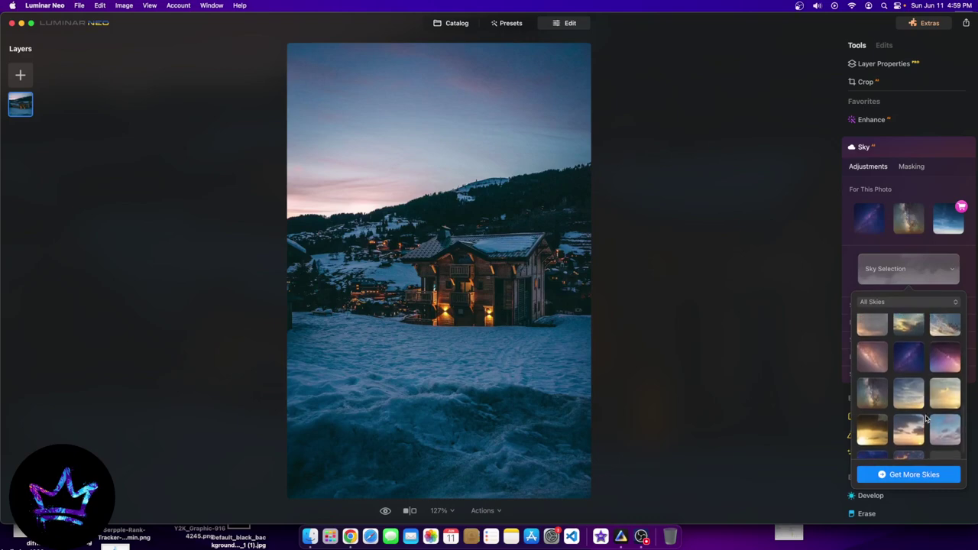
click(870, 362)
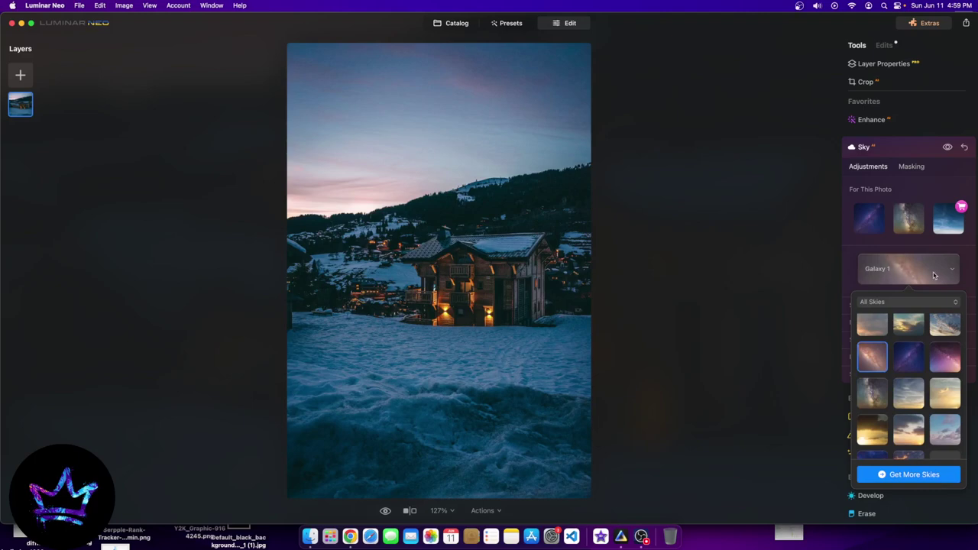
click(966, 271)
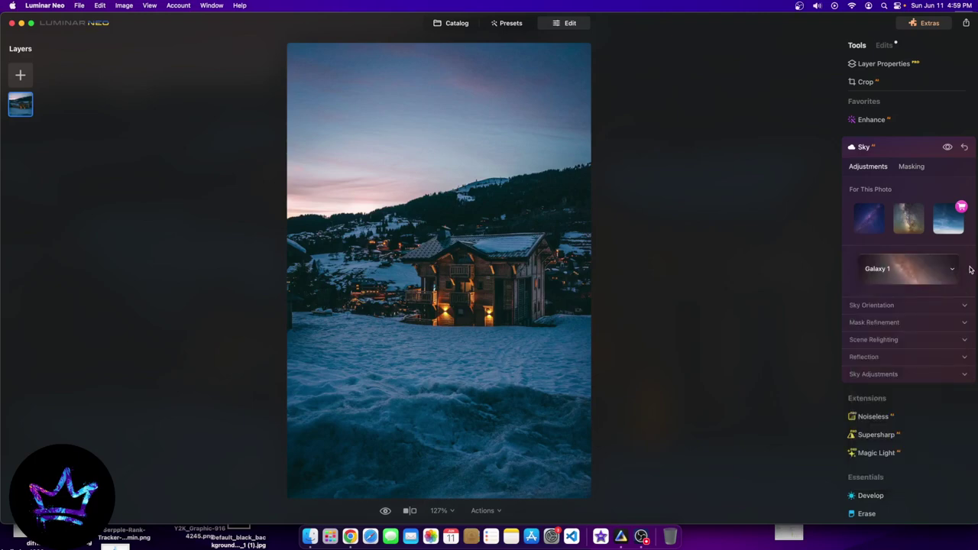
click(895, 269)
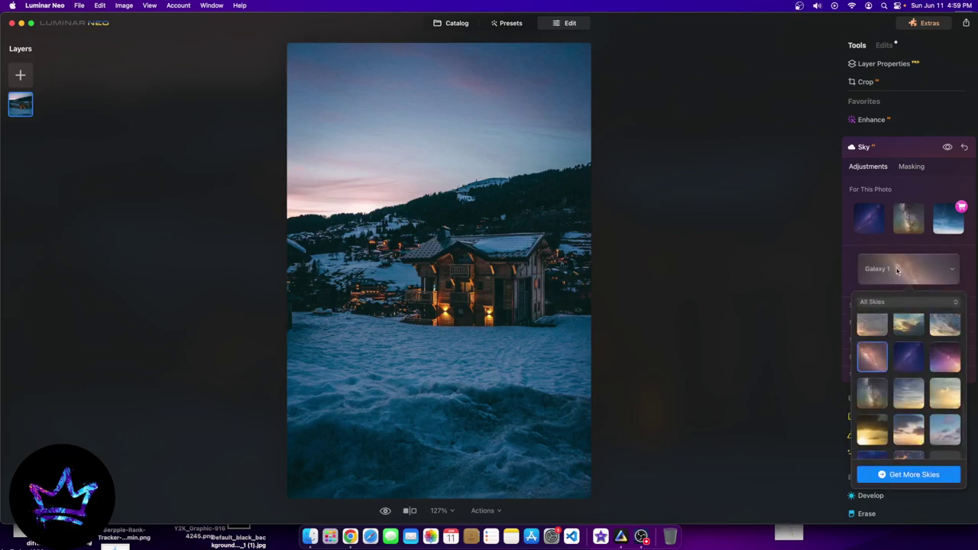
click(953, 275)
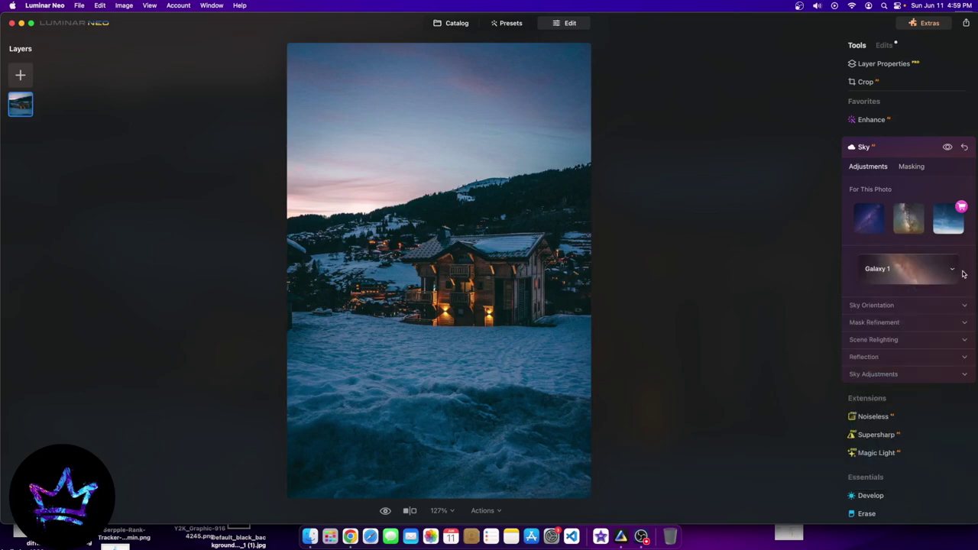
Brush a Sky mask over the area above the mountains, painting in the galaxy at size, softness and strength 100
click(909, 166)
click(870, 188)
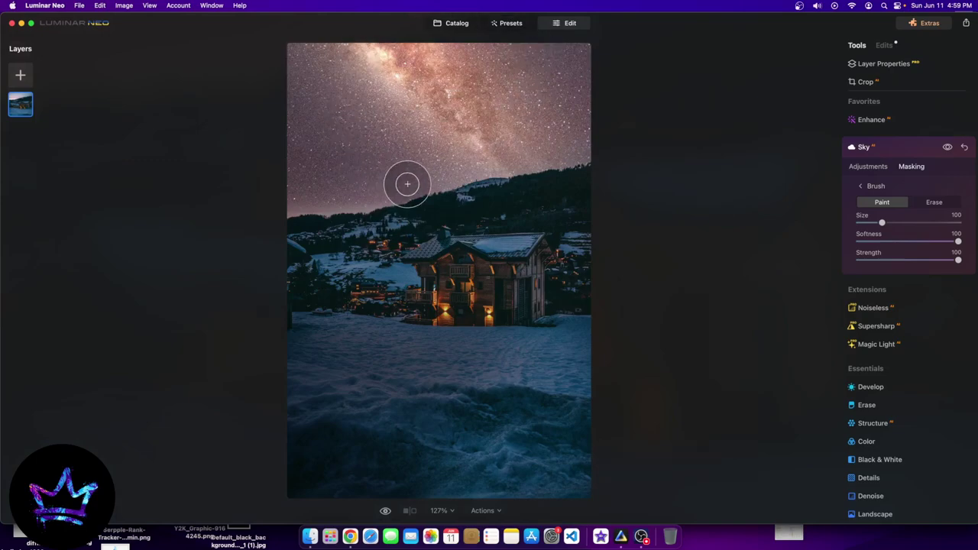
mouse_move(380, 83)
mouse_down()
mouse_move(411, 84)
mouse_move(494, 149)
mouse_move(402, 53)
mouse_move(504, 145)
mouse_up()
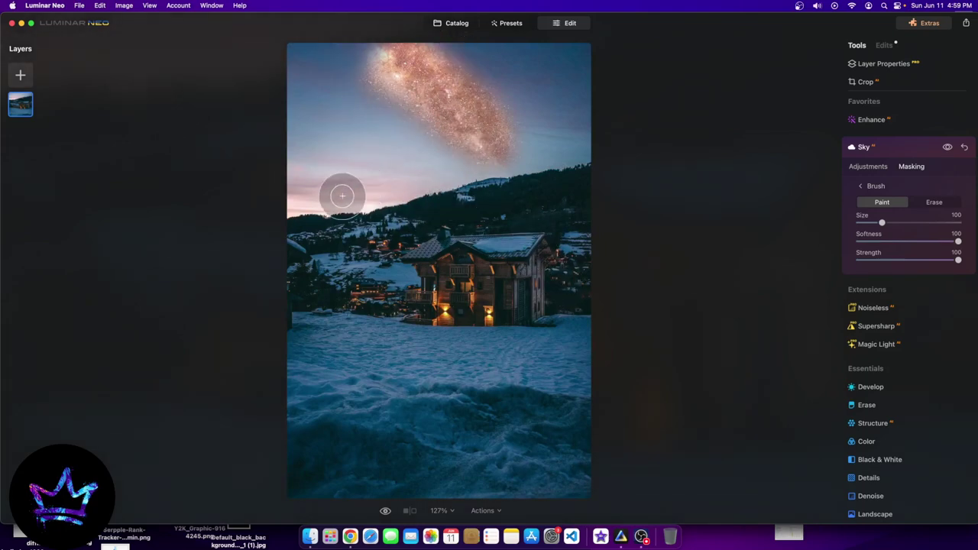
mouse_move(303, 190)
mouse_down()
mouse_move(385, 169)
mouse_move(447, 162)
mouse_move(365, 179)
mouse_move(556, 154)
mouse_move(590, 95)
mouse_move(488, 62)
mouse_move(500, 75)
mouse_move(328, 124)
mouse_move(384, 157)
mouse_move(457, 164)
mouse_move(563, 80)
mouse_move(298, 138)
mouse_move(306, 162)
mouse_move(278, 170)
mouse_move(361, 142)
mouse_up()
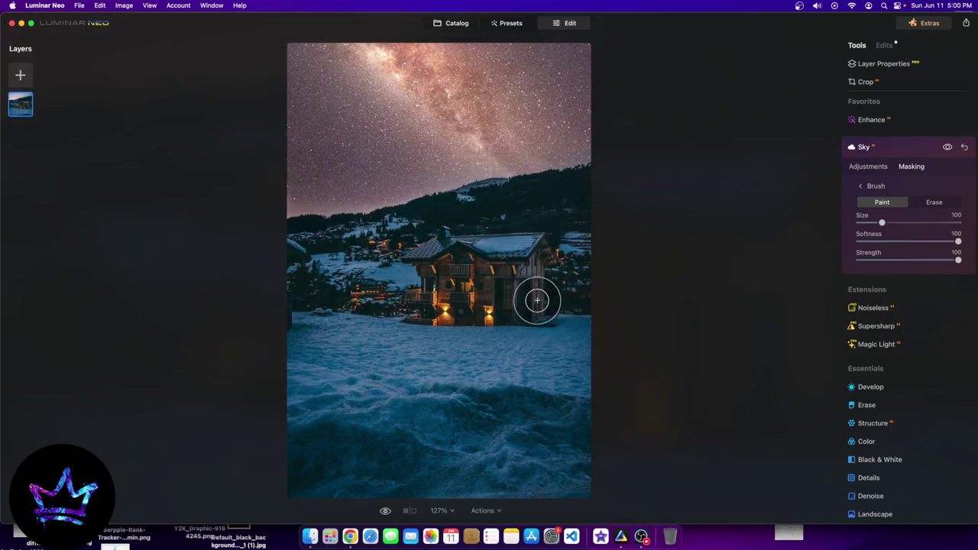
Compare the cabin photo with the masked galaxy sky against its original several times
click(383, 512)
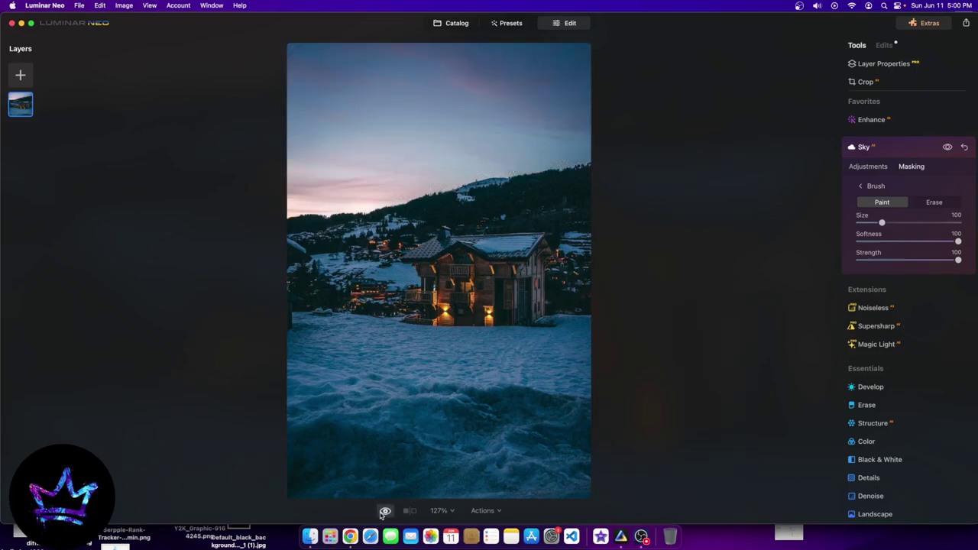
click(384, 512)
click(384, 512)
click(383, 512)
click(384, 512)
click(384, 512)
click(383, 512)
click(384, 512)
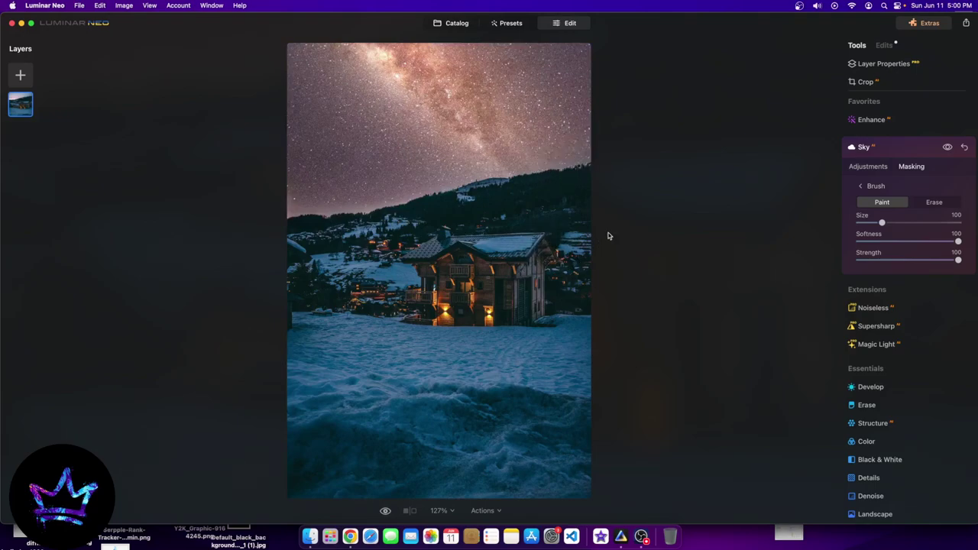
Undo the brushed sky mask strokes and return to the Sky tool's adjustments
key(super+z)
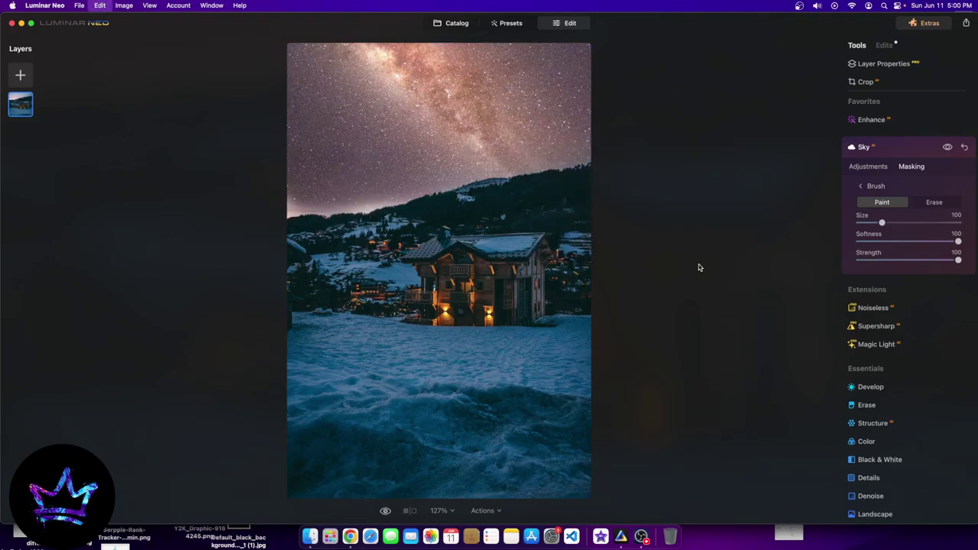
key(super+z)
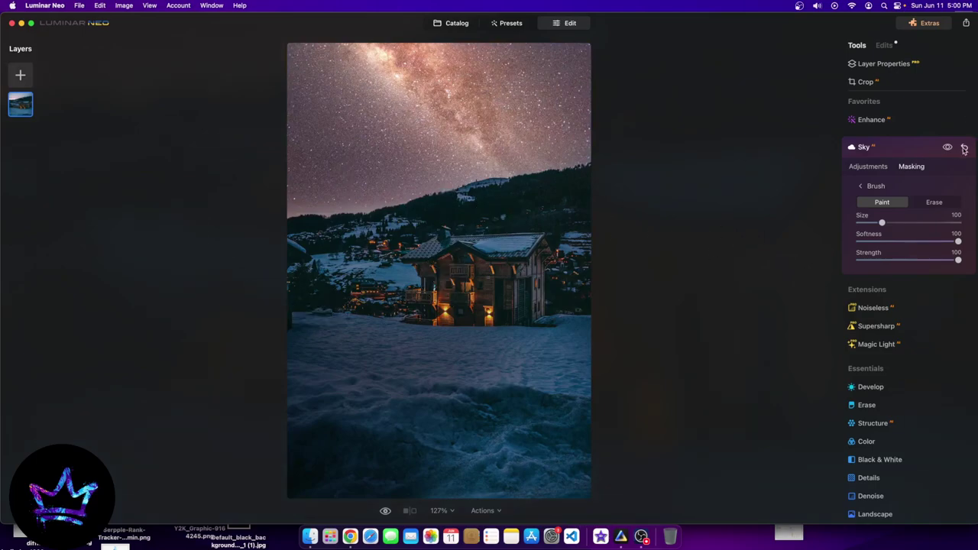
click(867, 166)
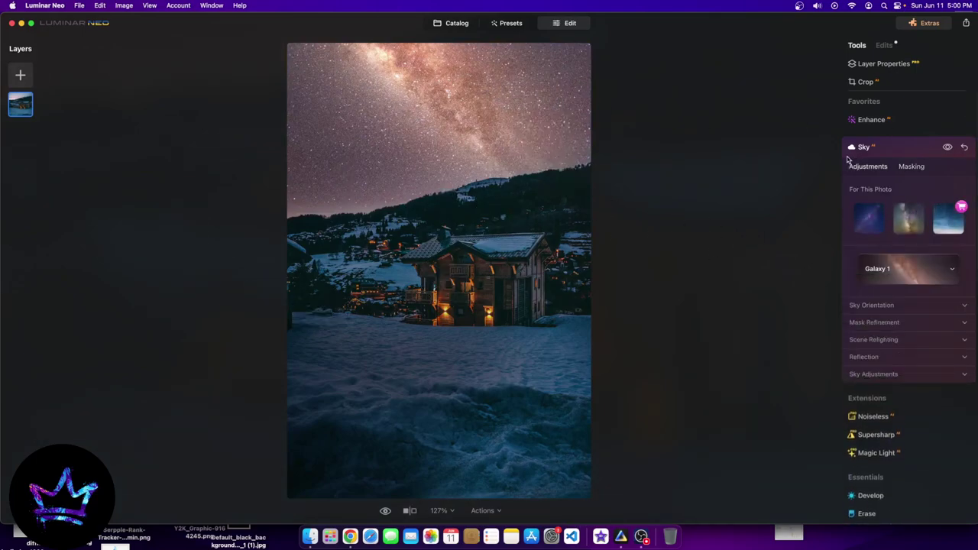
Try the Galaxy 2, Starry Night 1, Sunset Clouds 1, Starry Night 2, Sunset 4 and Sunset 3 skies on the cabin photo
click(906, 267)
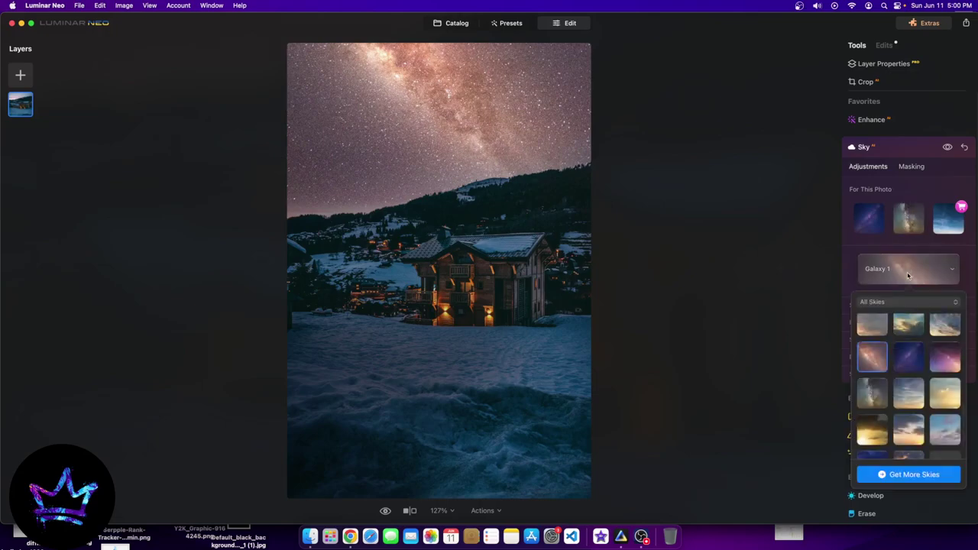
click(911, 343)
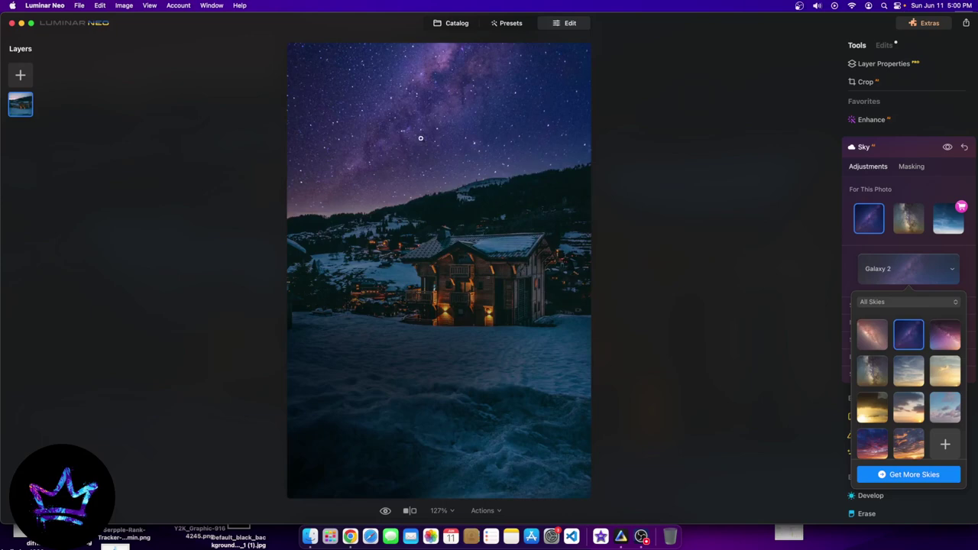
click(947, 346)
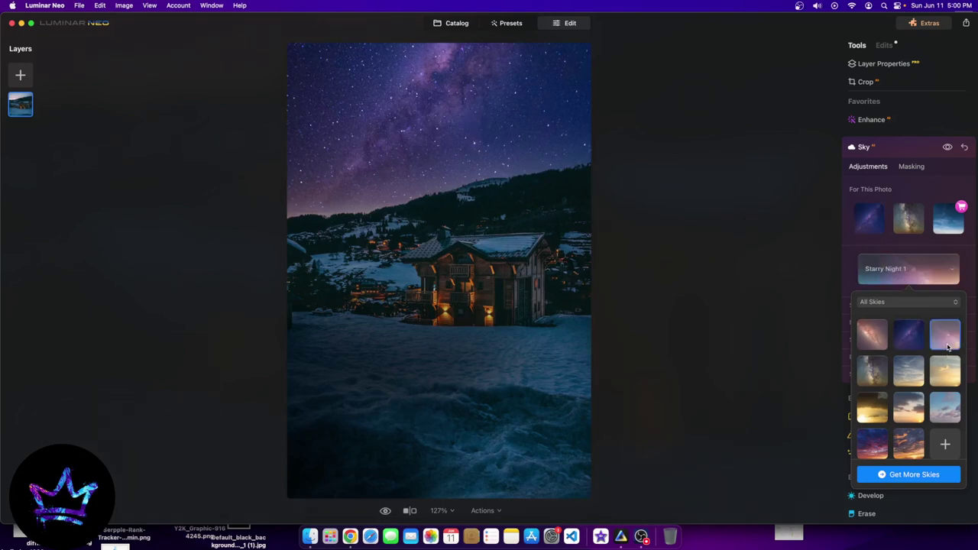
click(952, 404)
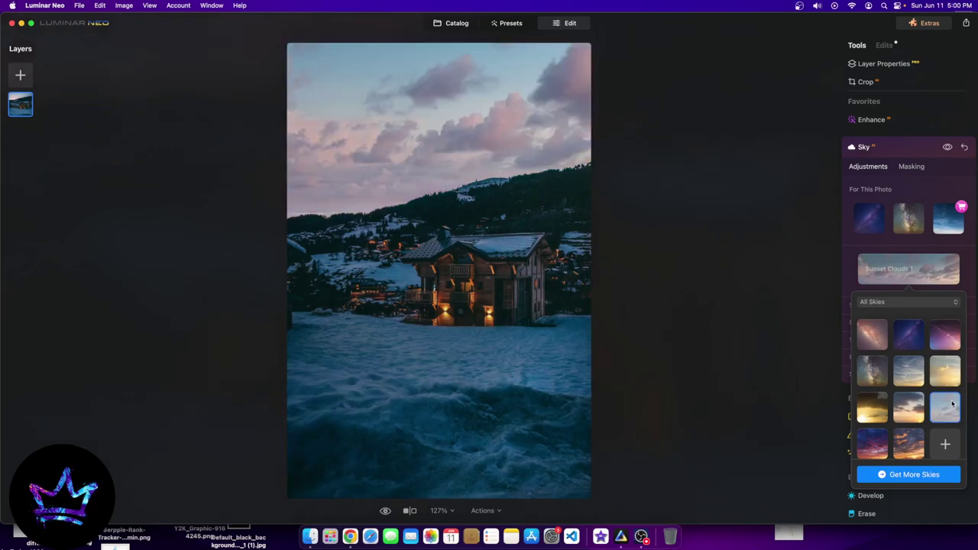
click(871, 368)
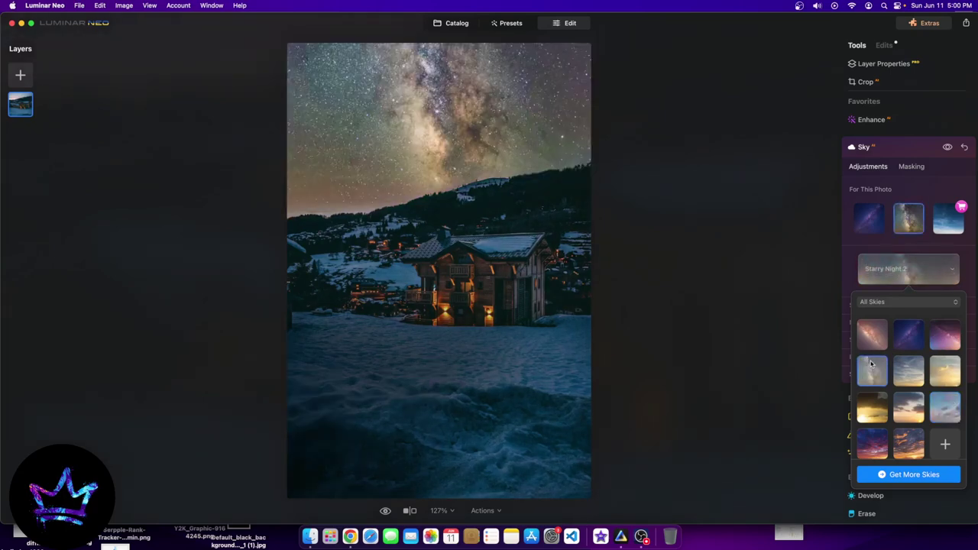
click(908, 407)
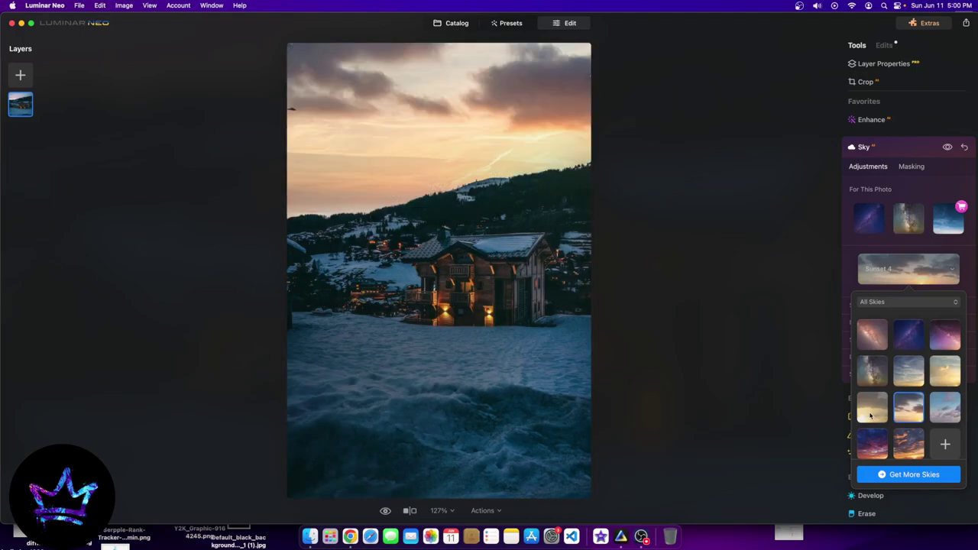
click(870, 416)
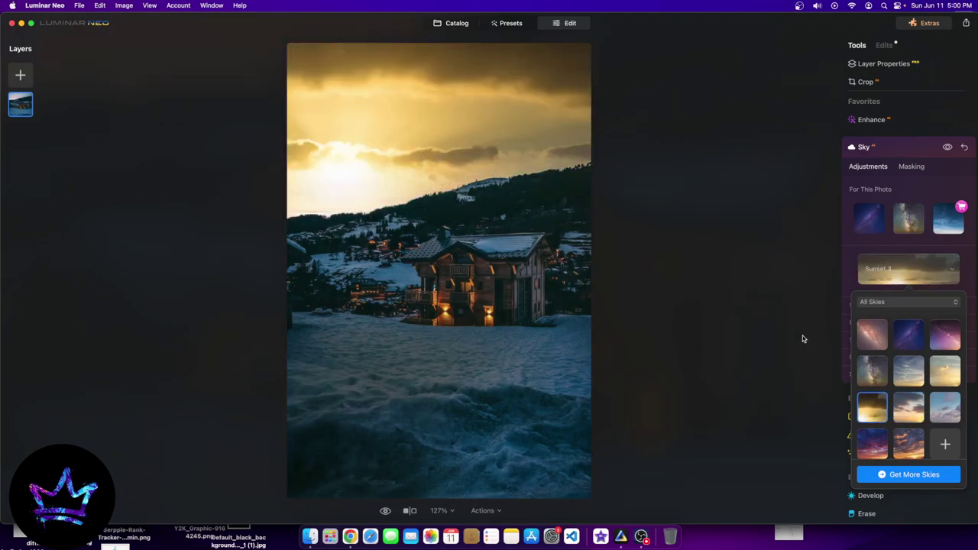
Try several dramatic skies on the cabin photo, including Dramatic Sky 6 and Dramatic Sky 2
scroll(921, 397, up, 3)
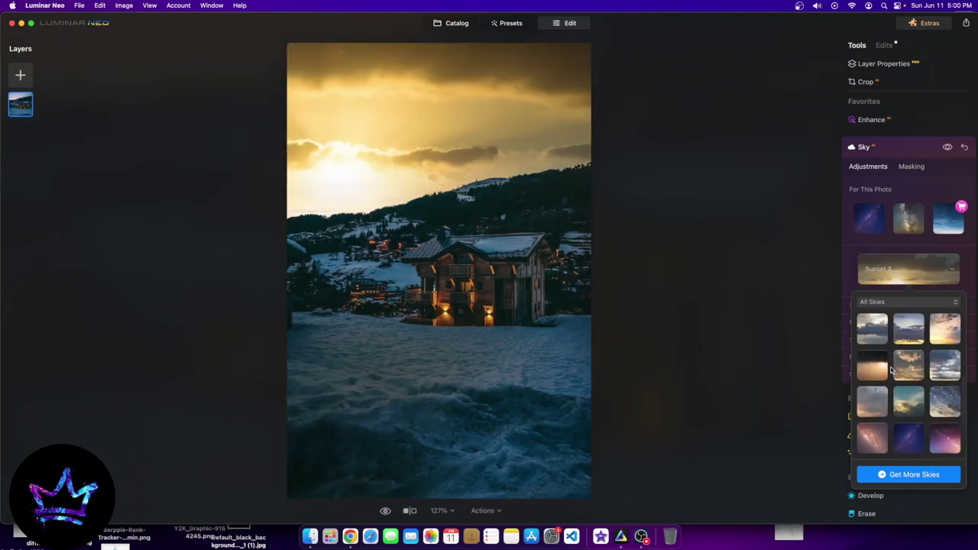
click(945, 336)
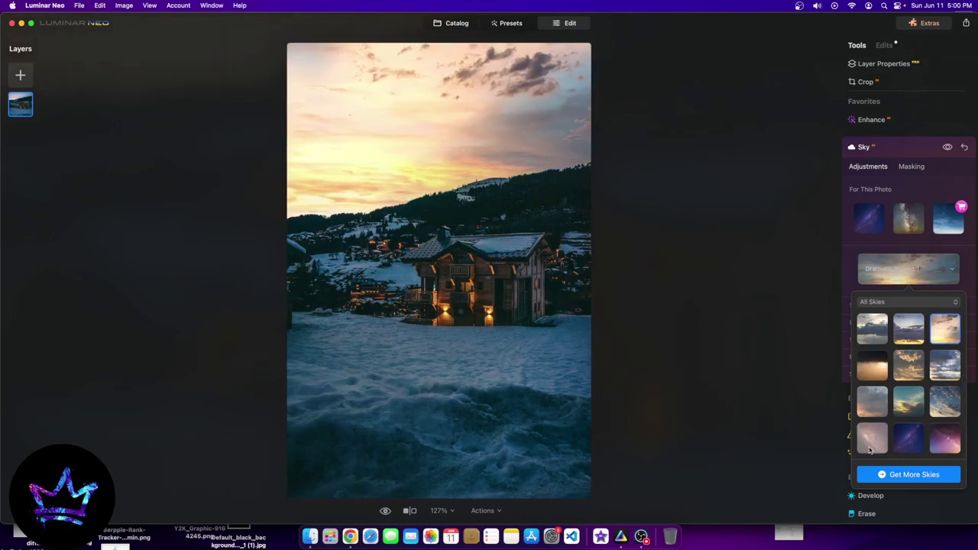
scroll(952, 363, up, 2)
click(908, 382)
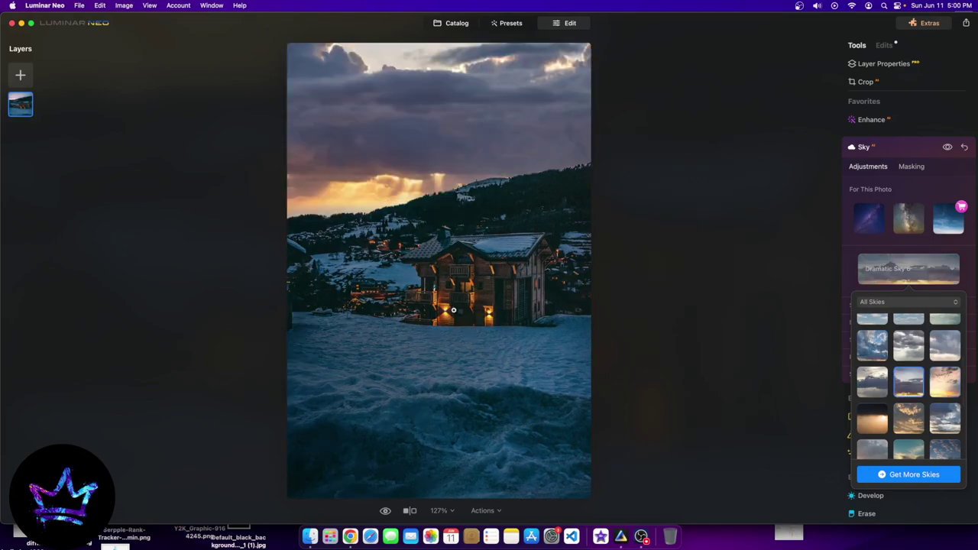
click(873, 348)
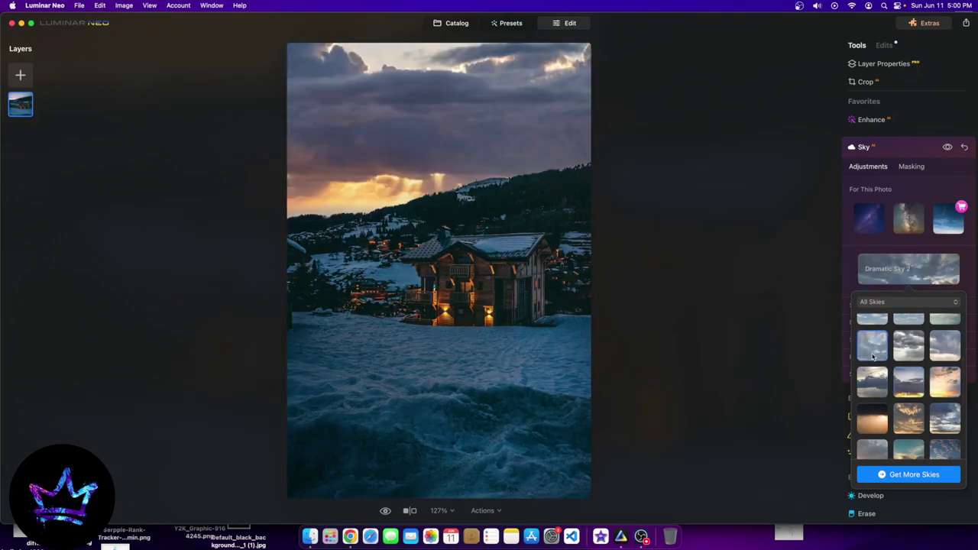
Apply the Starry Night 1 sky to the cabin photo
scroll(900, 416, down, 3)
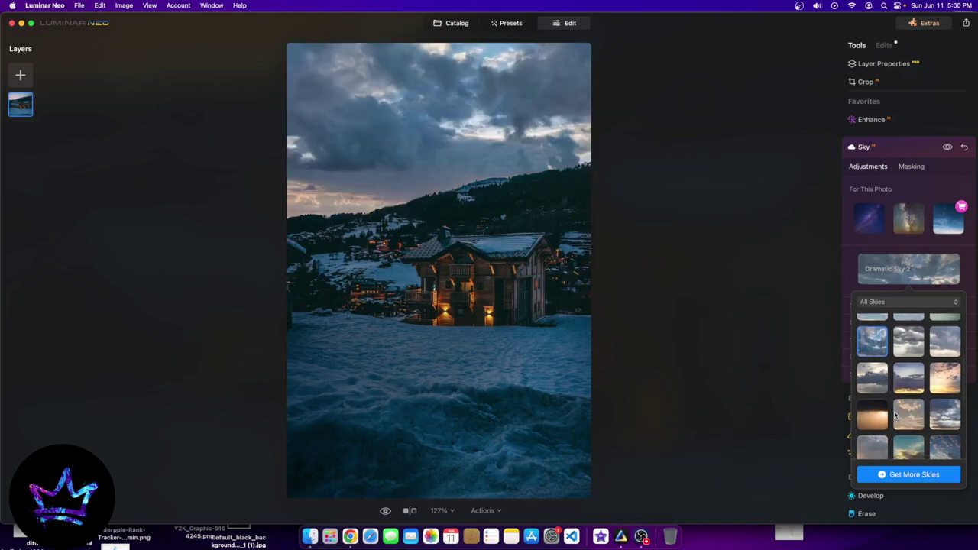
scroll(909, 424, down, 2)
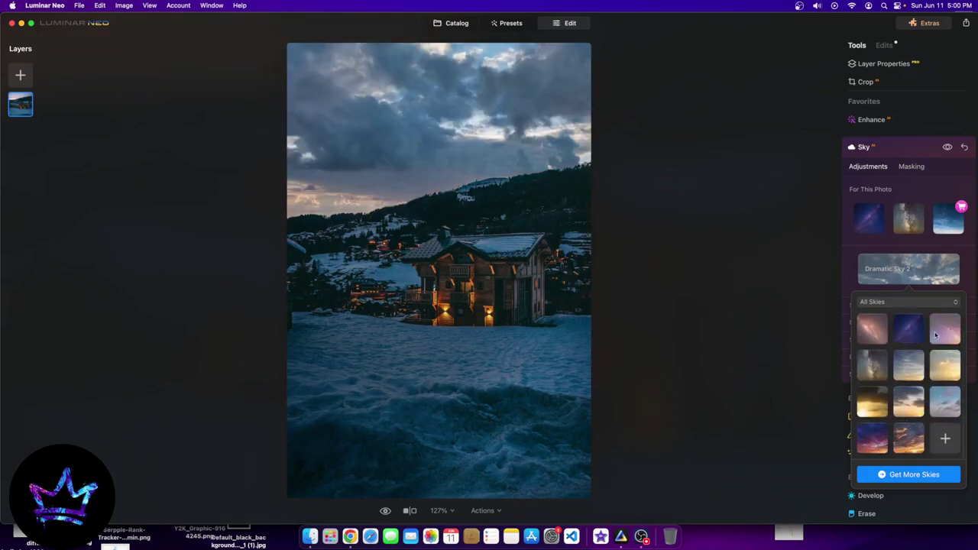
click(933, 337)
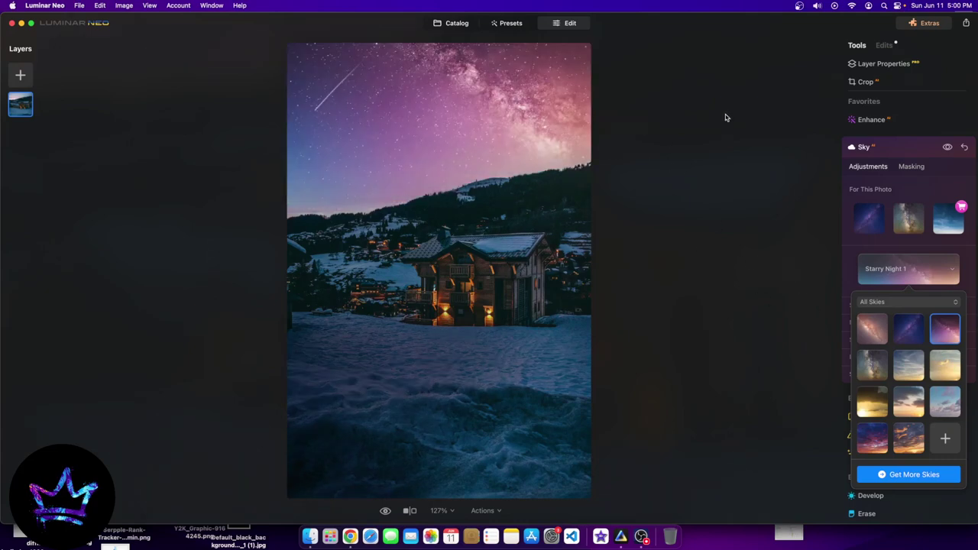
click(732, 158)
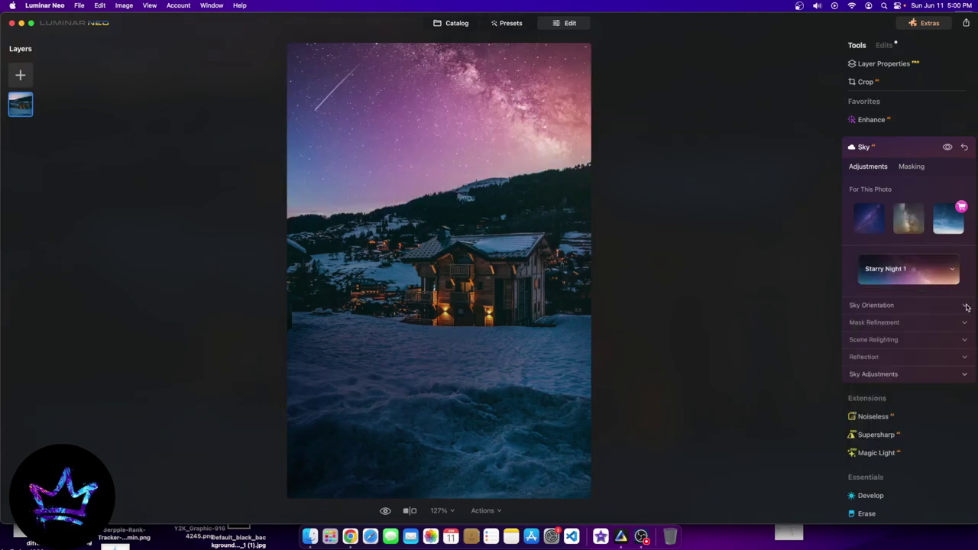
Set Enhance's Accent to 100 for the cabin photo and compare the edit with the original
scroll(894, 244, down, 1)
scroll(894, 245, up, 1)
click(862, 121)
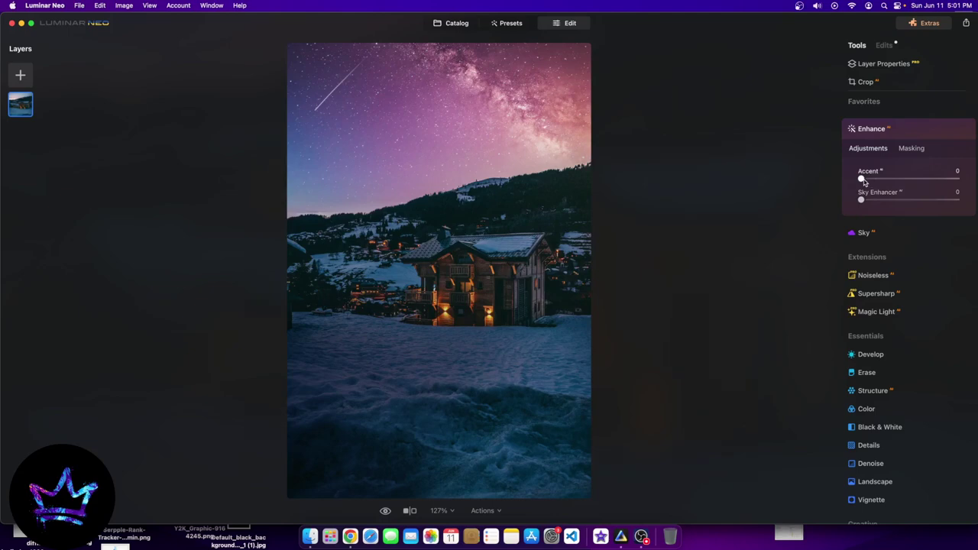
drag(864, 181, 976, 184)
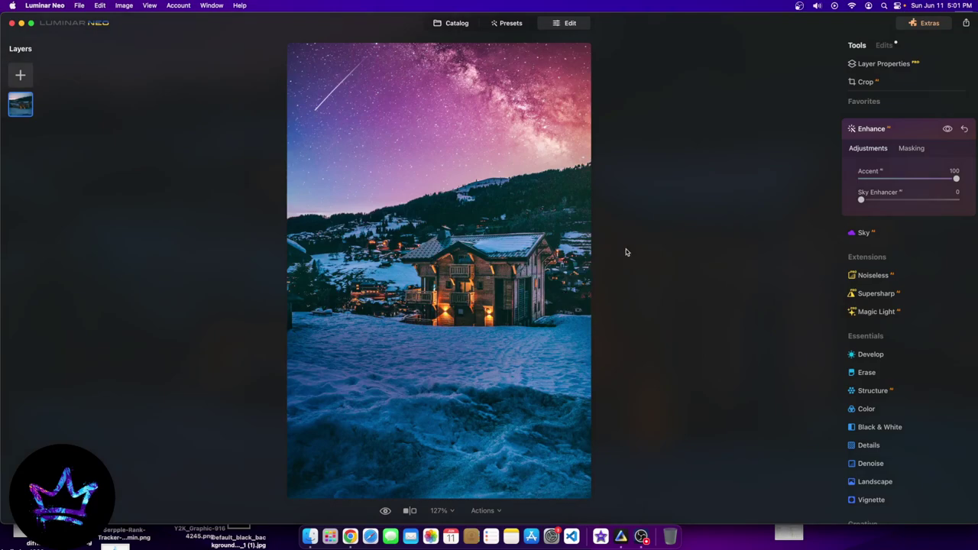
click(388, 512)
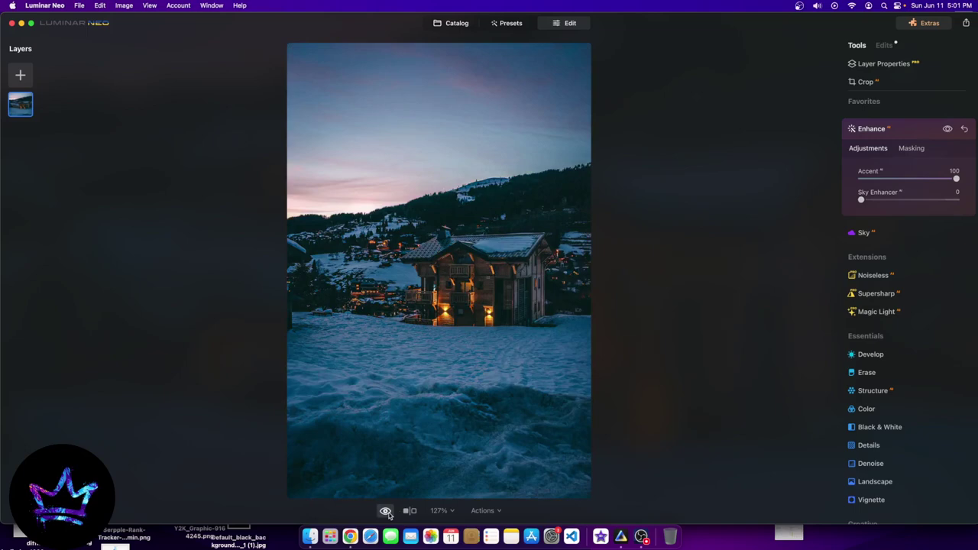
click(386, 512)
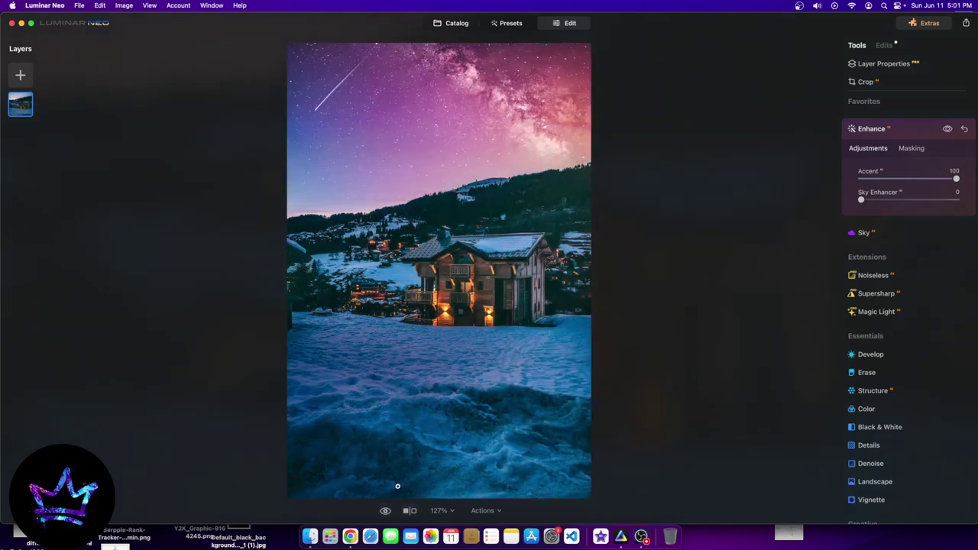
Compare the edited cabin photo with the original in the before/after split view, sweeping the divider across the image
click(411, 510)
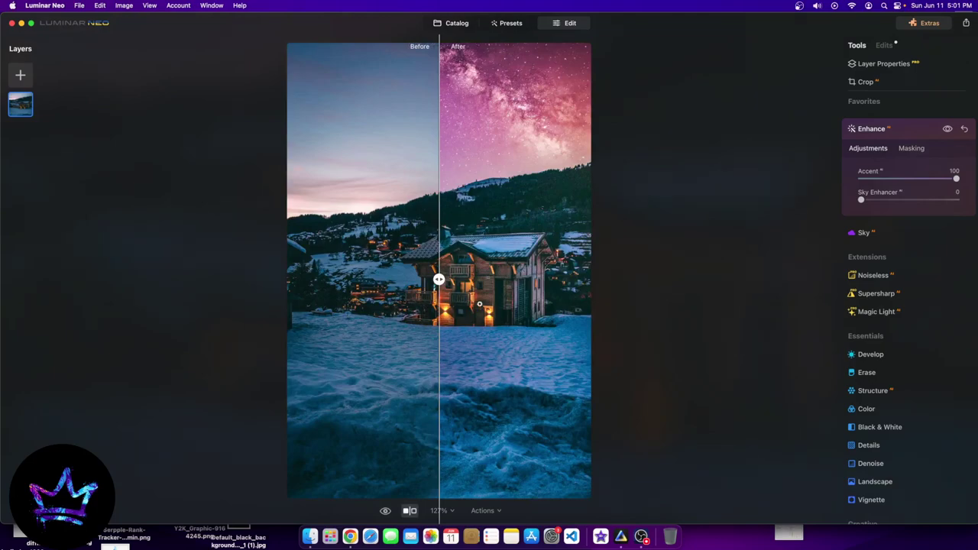
mouse_move(438, 279)
mouse_down()
mouse_move(558, 278)
mouse_move(432, 280)
mouse_move(557, 275)
mouse_move(444, 283)
mouse_up()
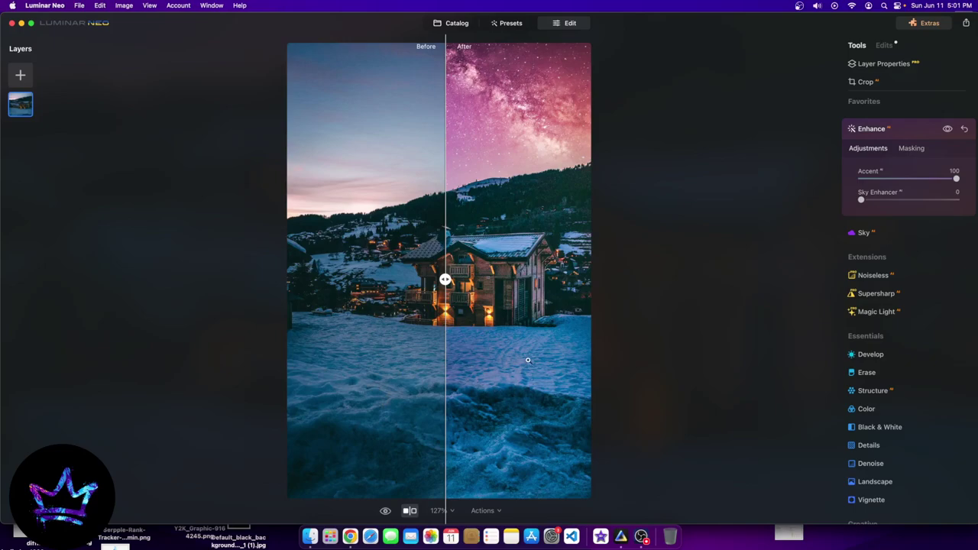
drag(445, 280, 351, 280)
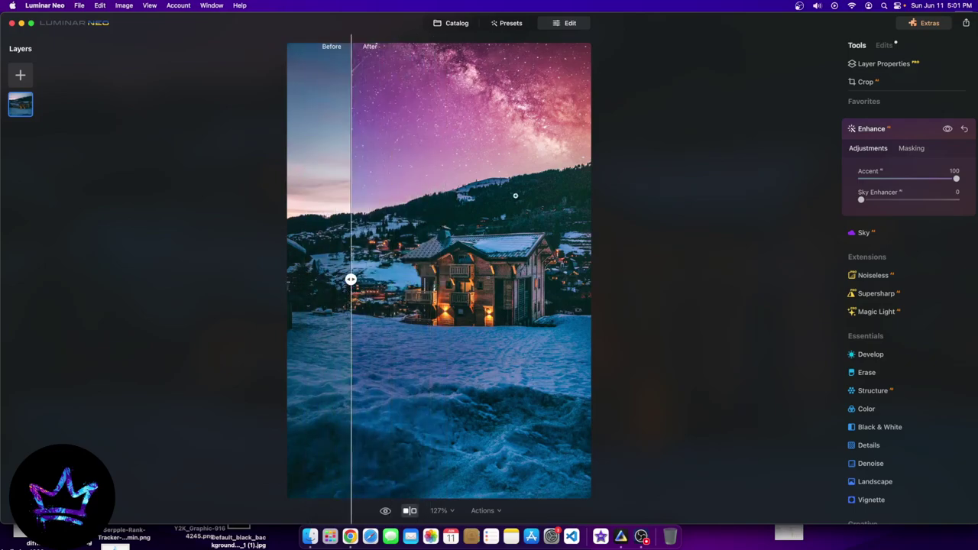
drag(350, 279, 438, 280)
click(410, 512)
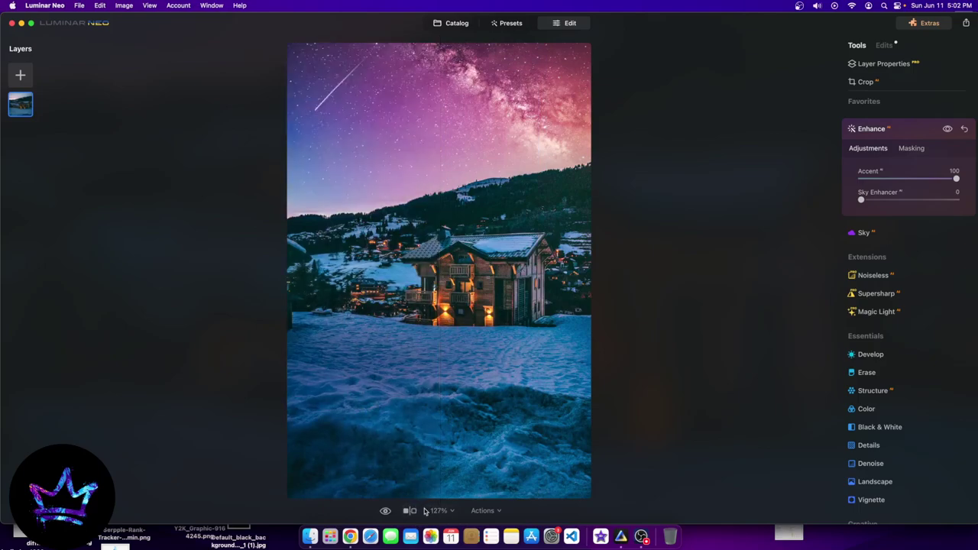
Reset Enhance's Accent, try Accent and Sky Enhancer at 100, and settle on Accent 35 and Sky Enhancer 32
double_click(920, 184)
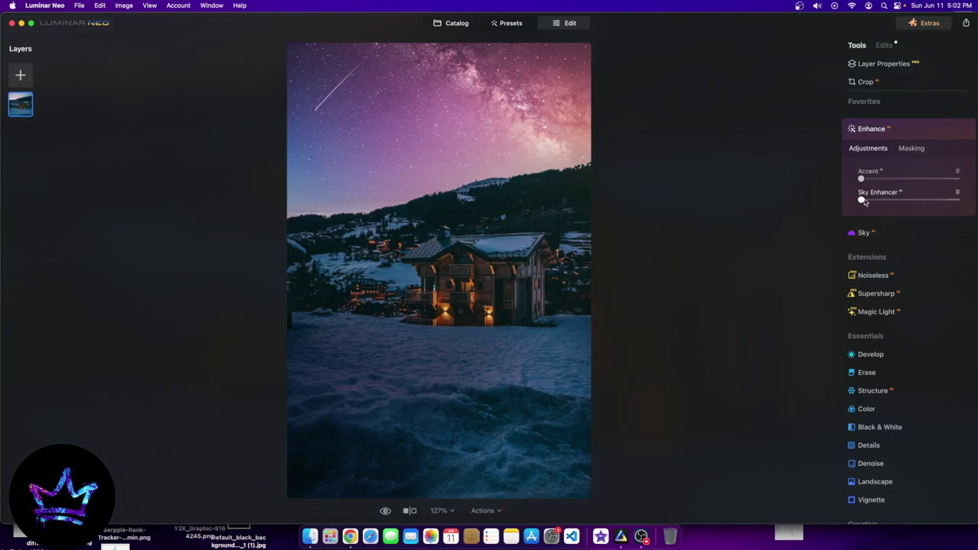
drag(862, 199, 956, 200)
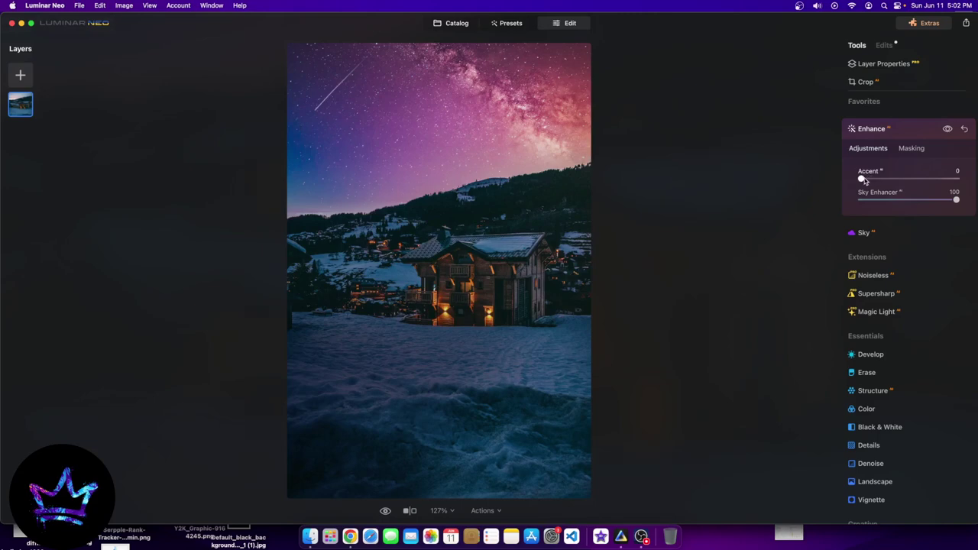
drag(862, 178, 976, 181)
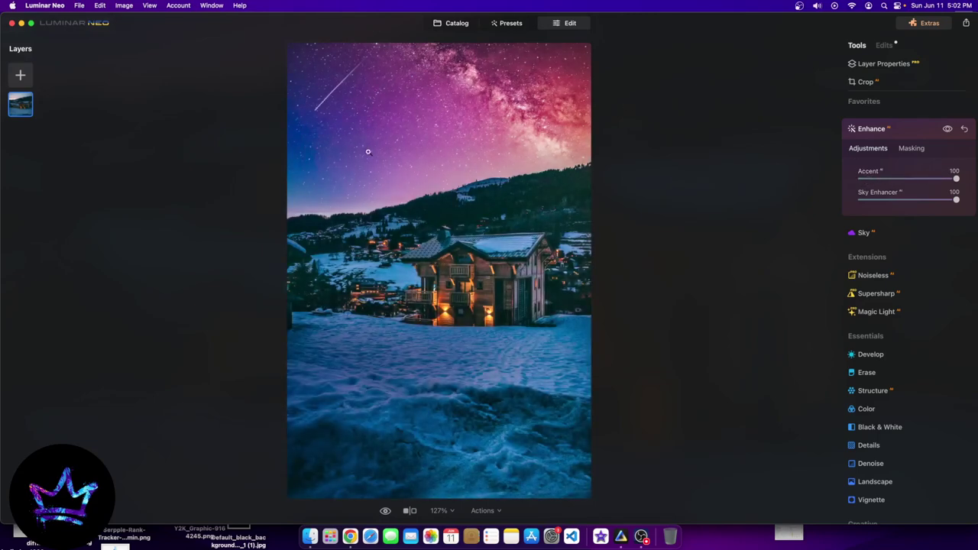
click(895, 179)
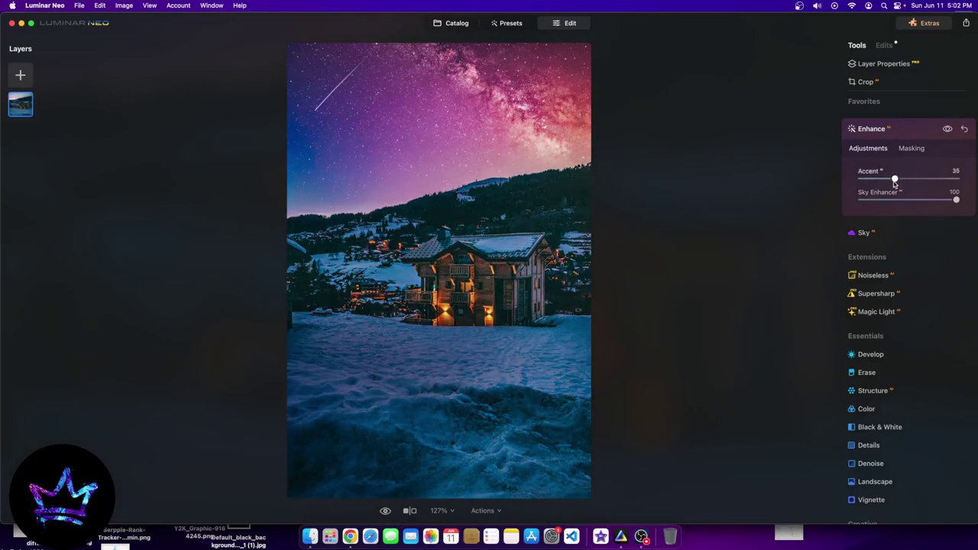
mouse_move(902, 200)
mouse_down()
mouse_move(845, 201)
mouse_move(892, 201)
mouse_up()
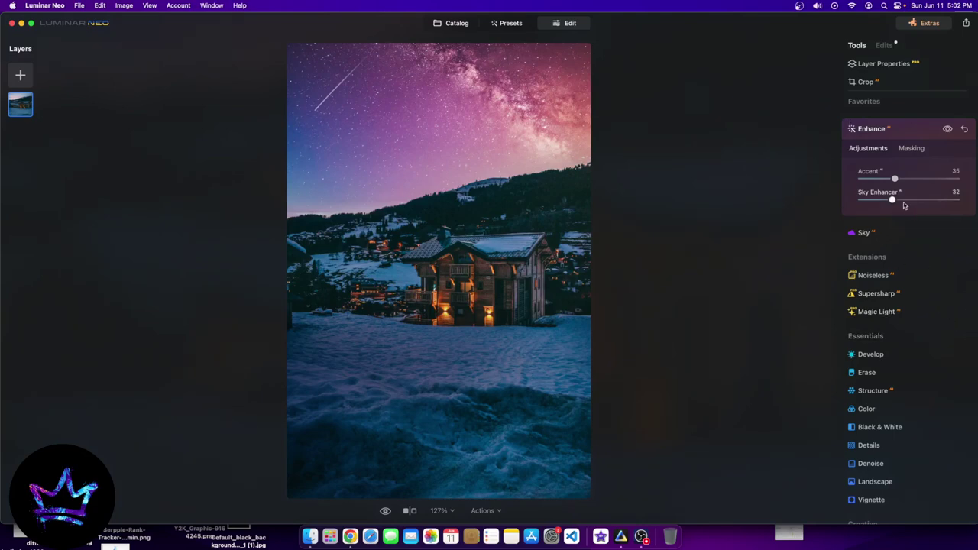
View the installed extensions in the Extras window and close it
scroll(883, 268, down, 1)
scroll(883, 268, down, 3)
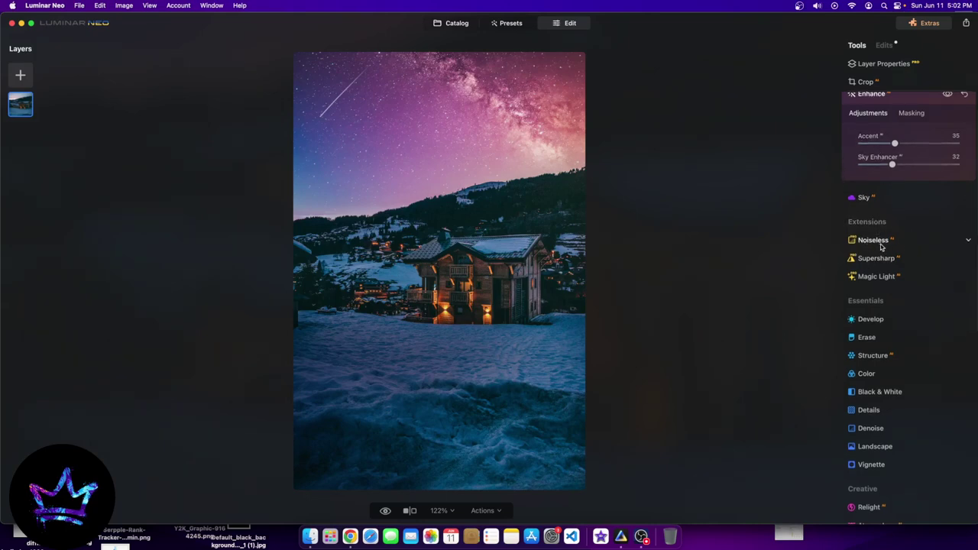
click(926, 23)
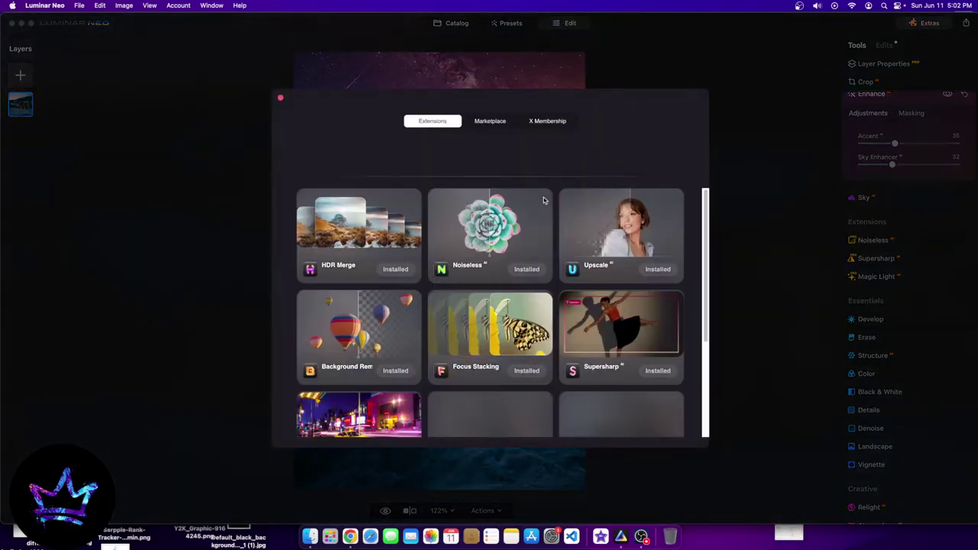
click(280, 99)
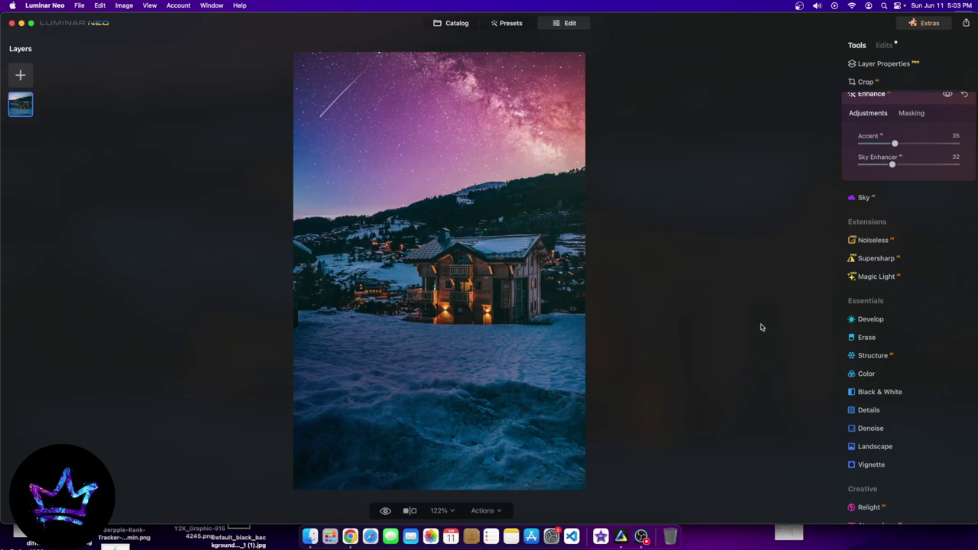
scroll(436, 477, up, 5)
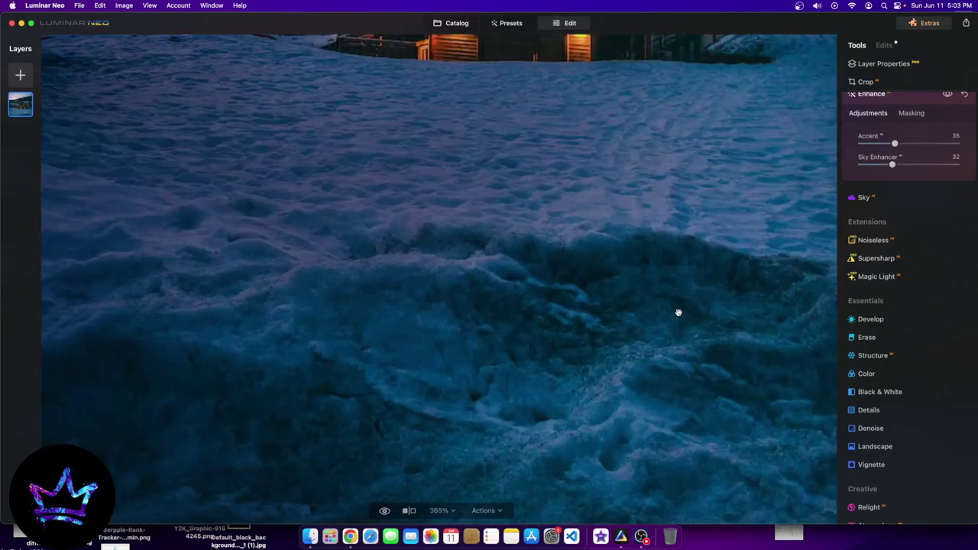
key(super+0)
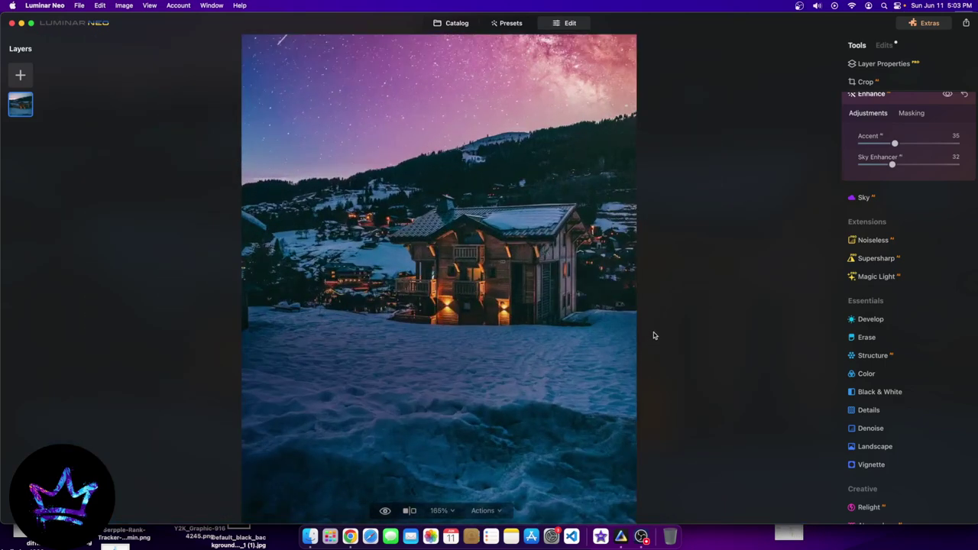
drag(308, 343, 319, 311)
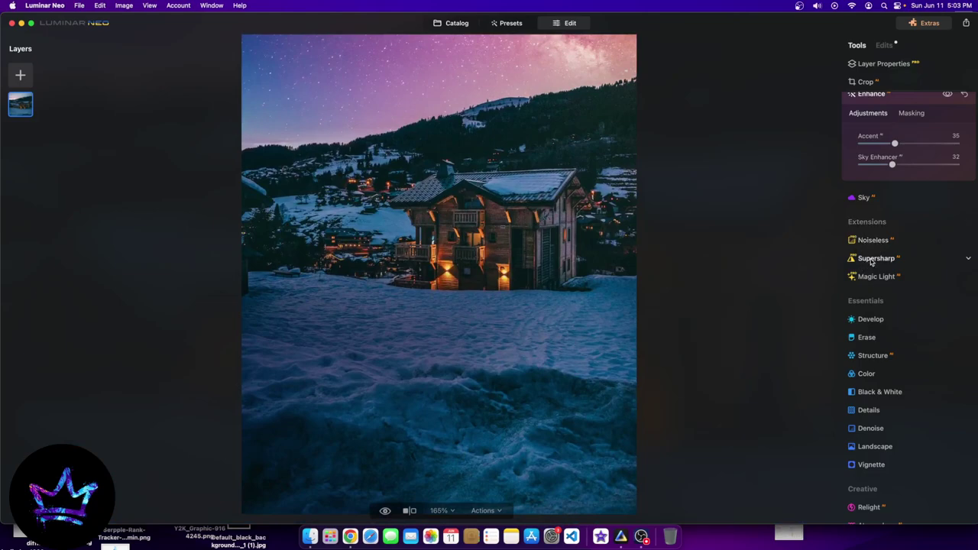
key(super+0)
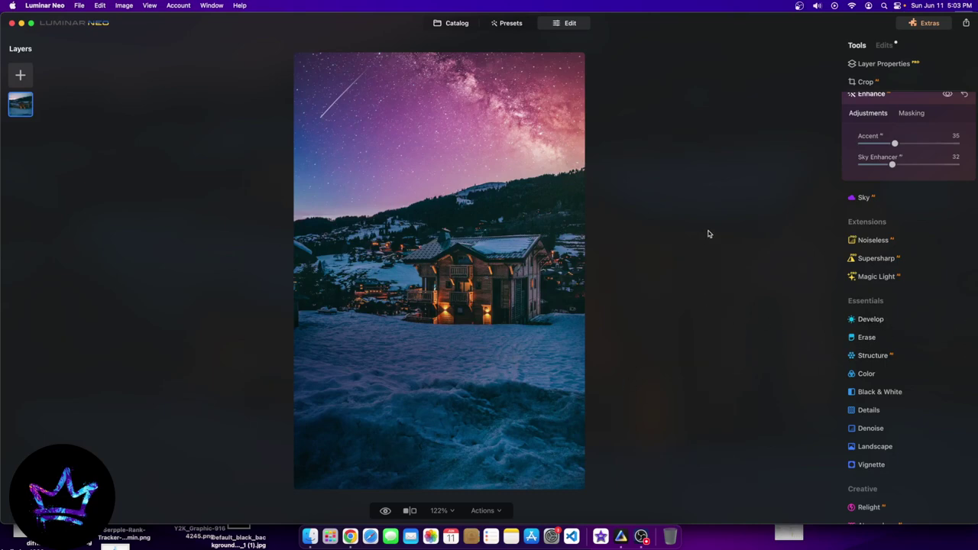
Add Magic Light to the cabin's lamps, trying Intensity at 74 and 0 before setting it to 100
scroll(695, 243, up, 2)
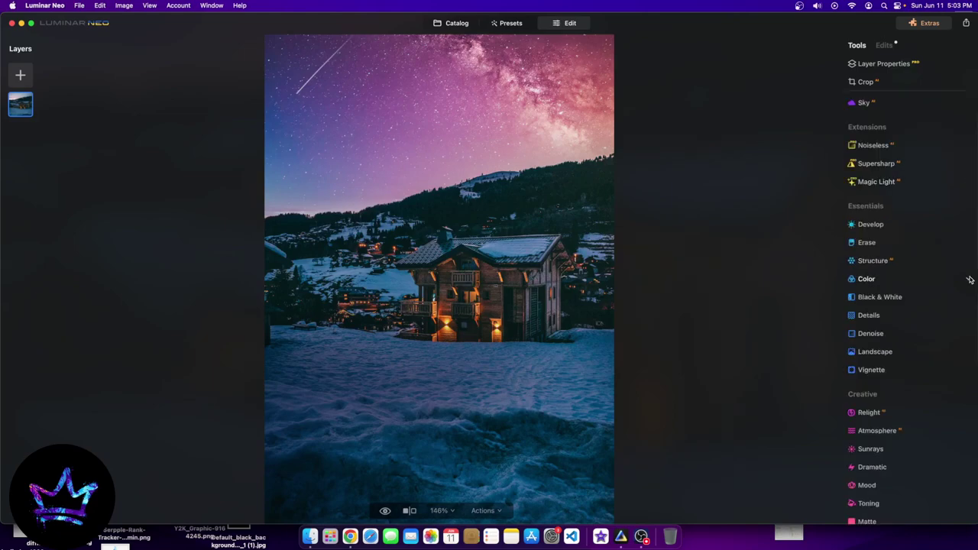
click(969, 181)
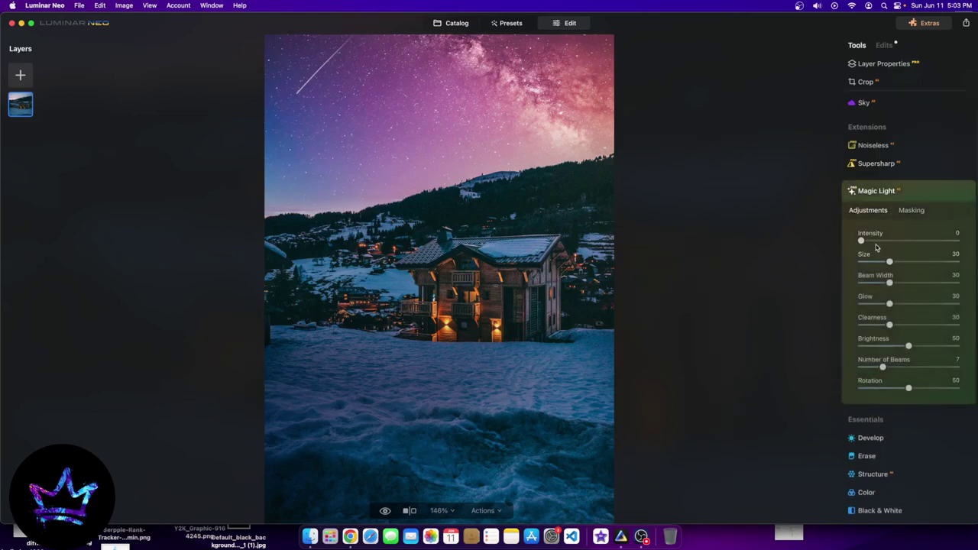
drag(861, 241, 932, 241)
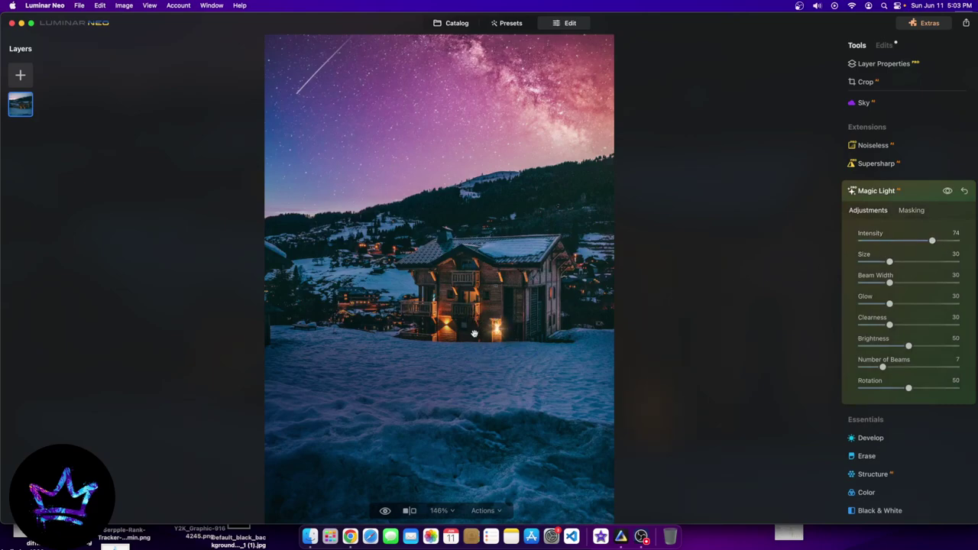
scroll(493, 345, up, 2)
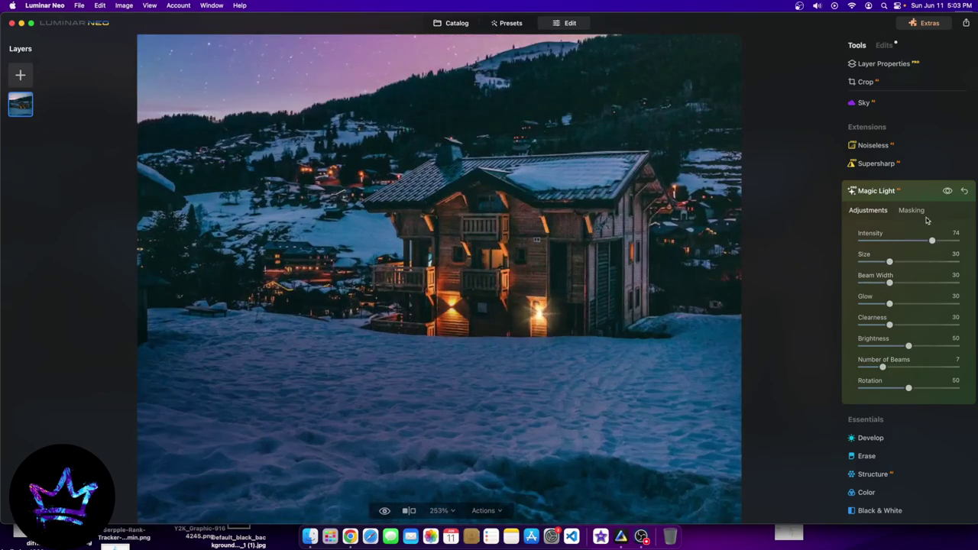
drag(931, 239, 830, 236)
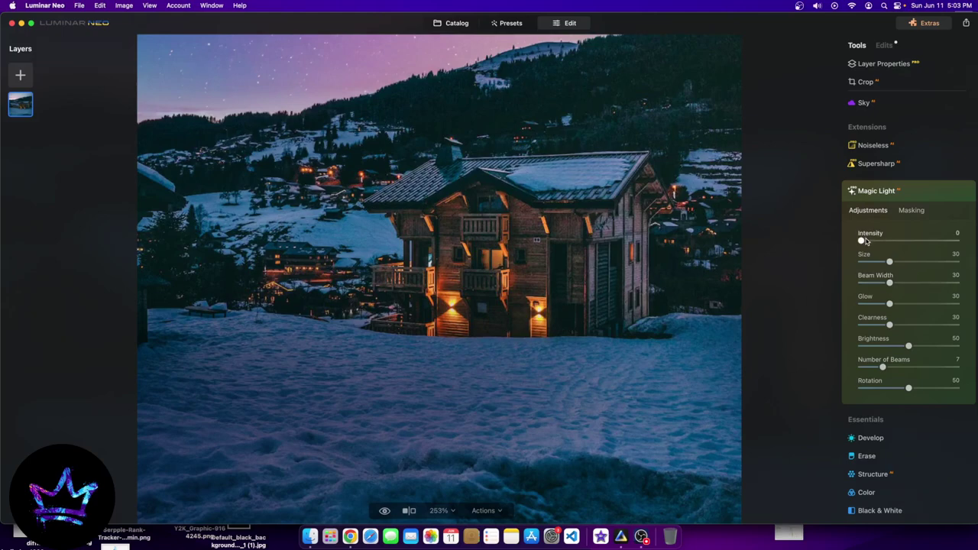
drag(862, 241, 956, 241)
Check the cabin's light flares at different zoom levels and set Magic Light's Glow to 19 and Size to 21
key(super+0)
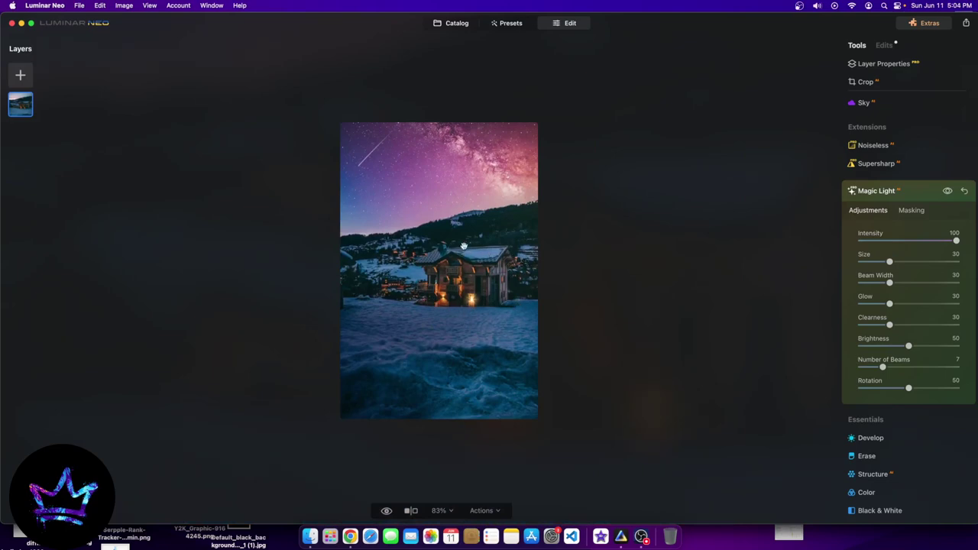
scroll(466, 246, up, 5)
scroll(467, 246, down, 4)
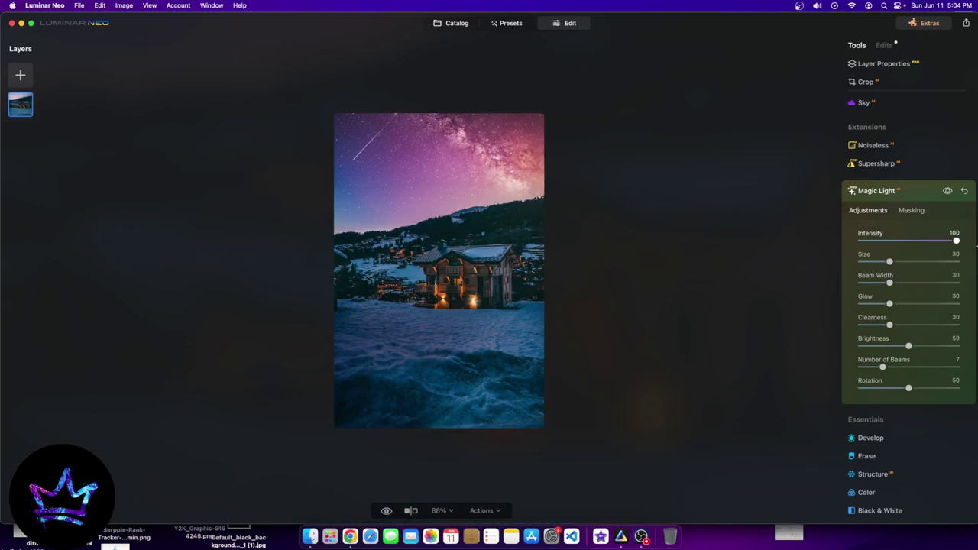
scroll(486, 314, up, 4)
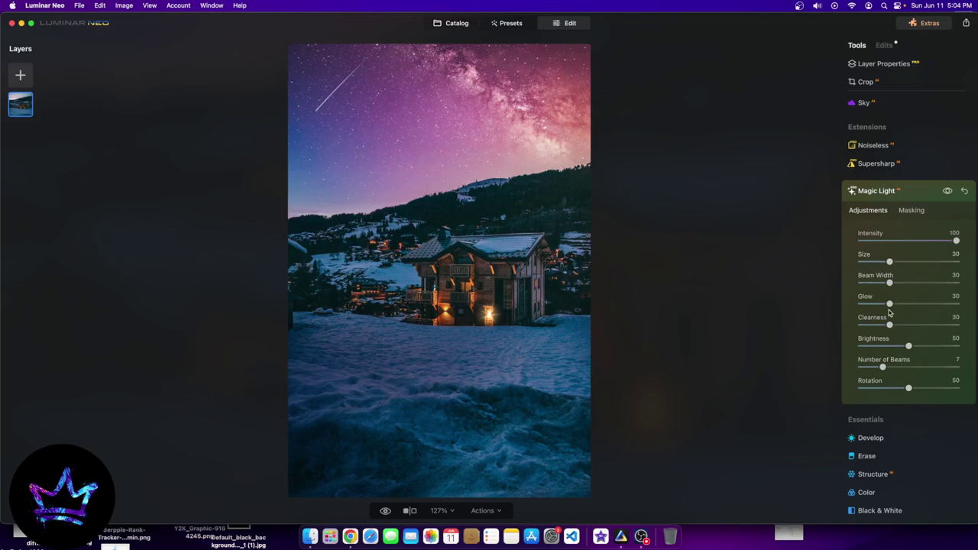
mouse_move(889, 303)
mouse_down()
mouse_move(956, 304)
mouse_move(881, 304)
mouse_up()
mouse_move(888, 262)
mouse_down()
mouse_move(953, 263)
mouse_move(881, 263)
mouse_up()
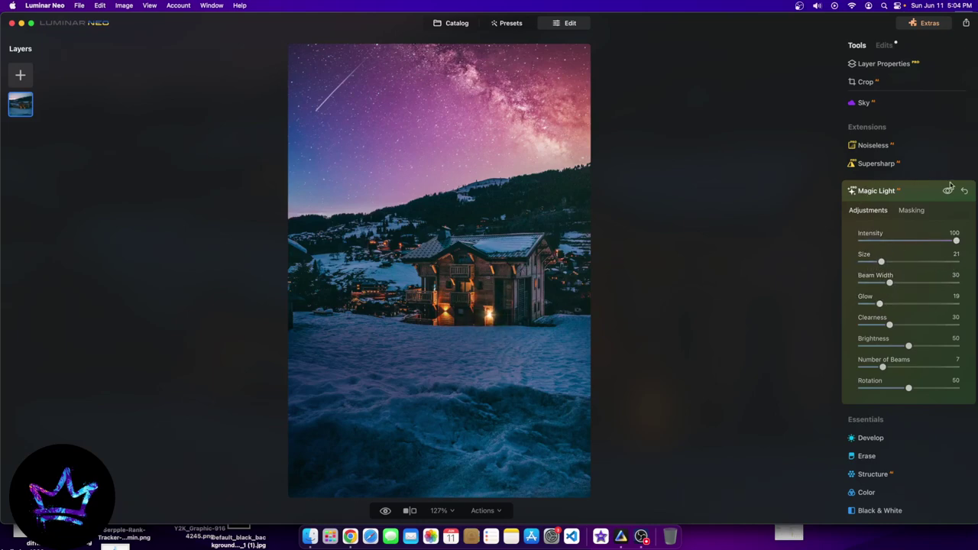
Open the Supersharp tool and check its Universal and Motion Blur modes
click(868, 164)
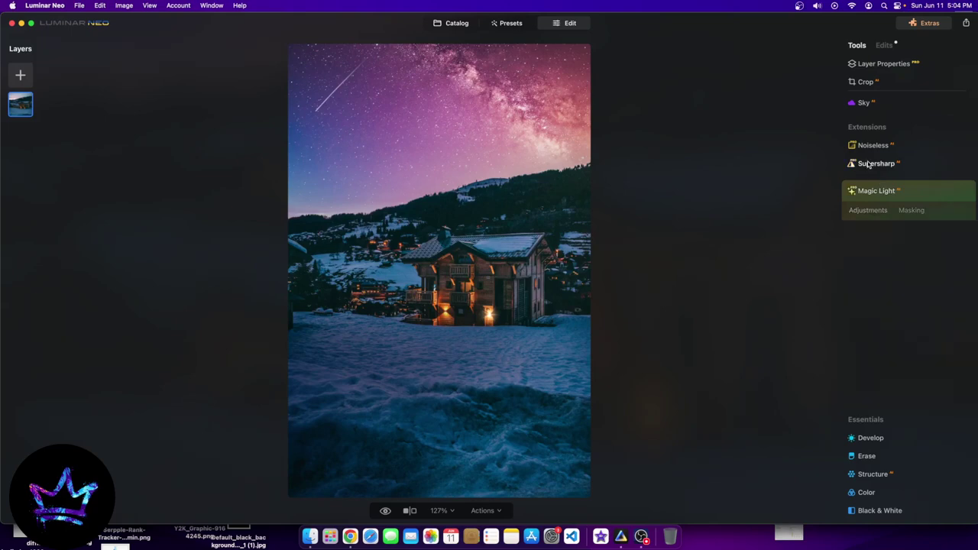
click(898, 221)
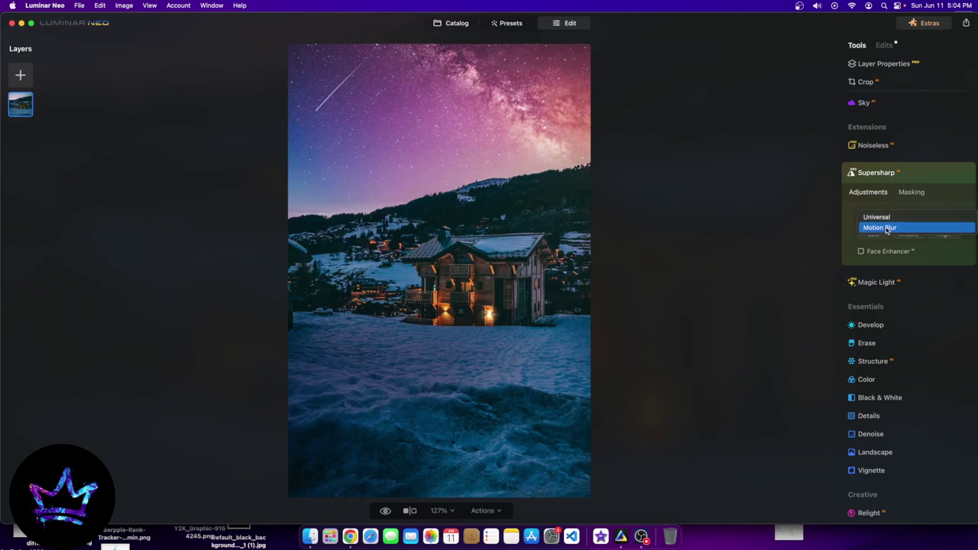
click(887, 228)
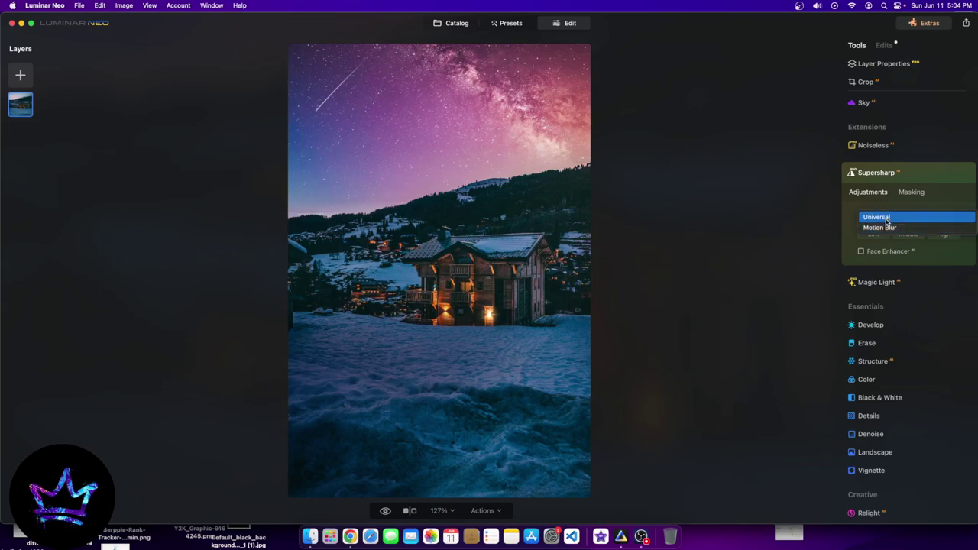
click(847, 219)
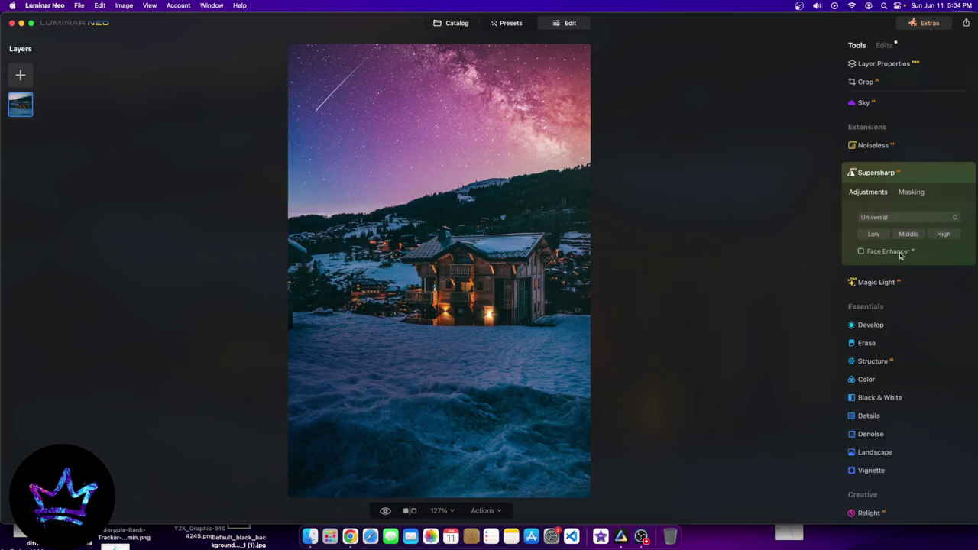
Apply Noiseless at the Middle level to the cabin photo and inspect the starry sky up close
click(885, 145)
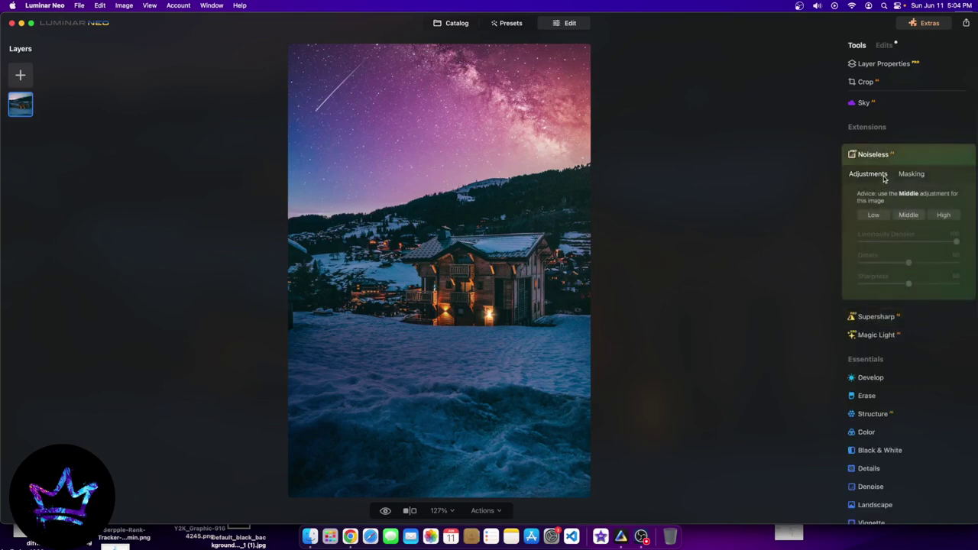
click(906, 215)
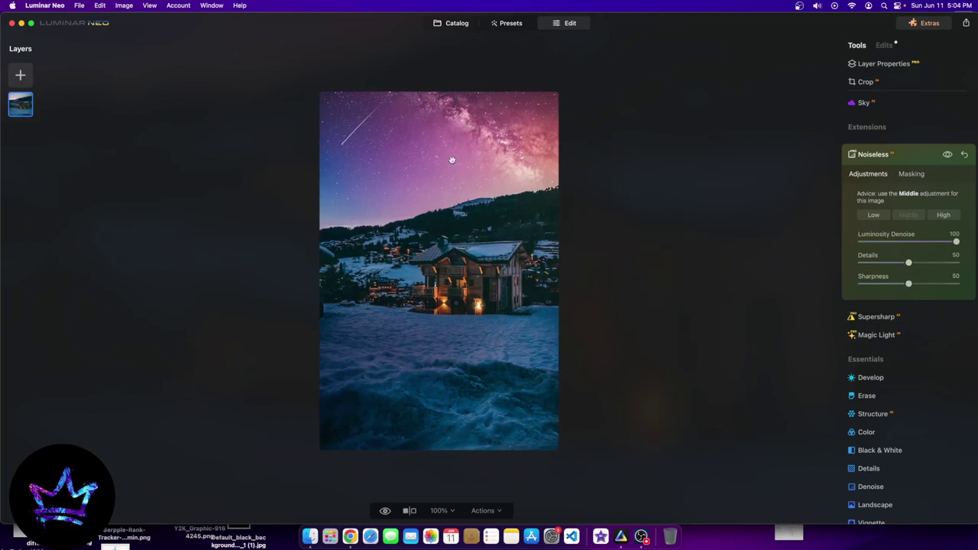
scroll(560, 336, up, 5)
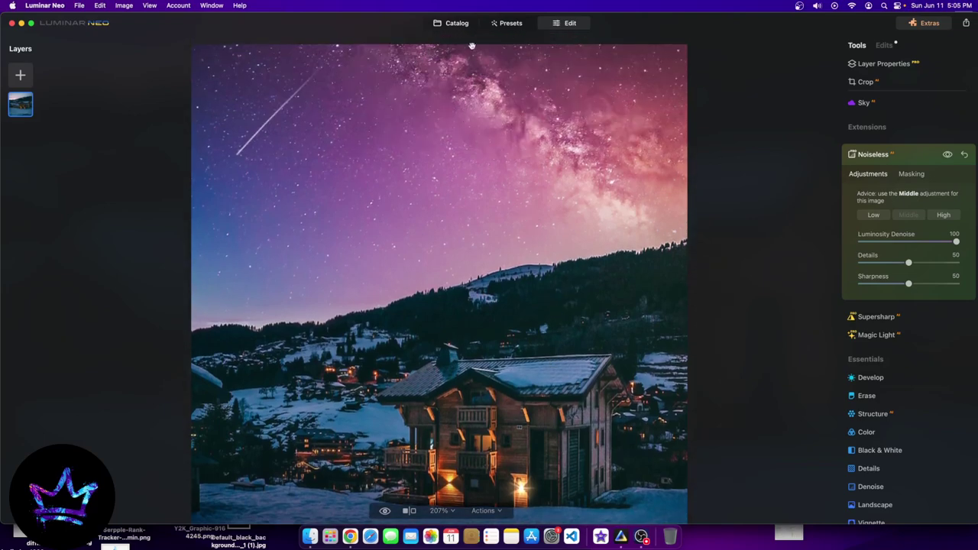
scroll(596, 207, up, 5)
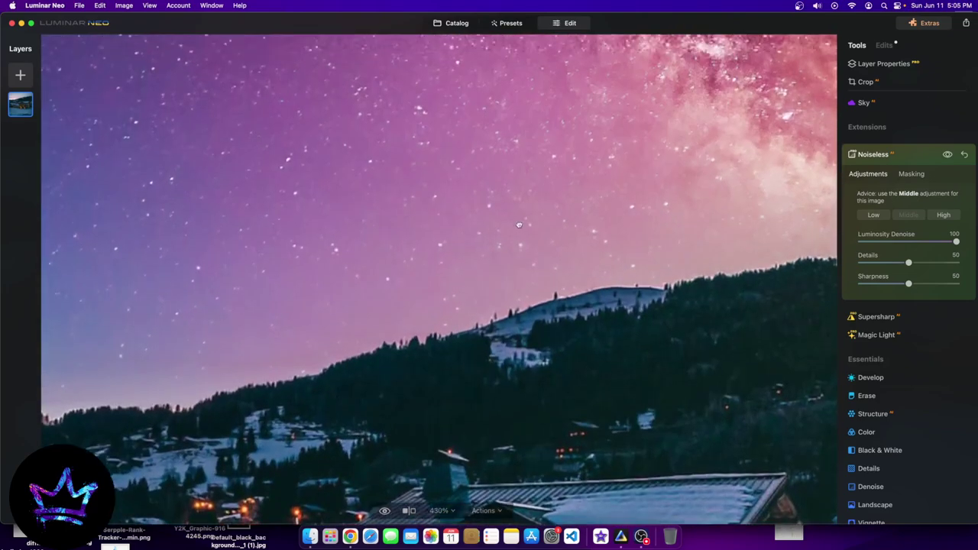
scroll(601, 195, up, 2)
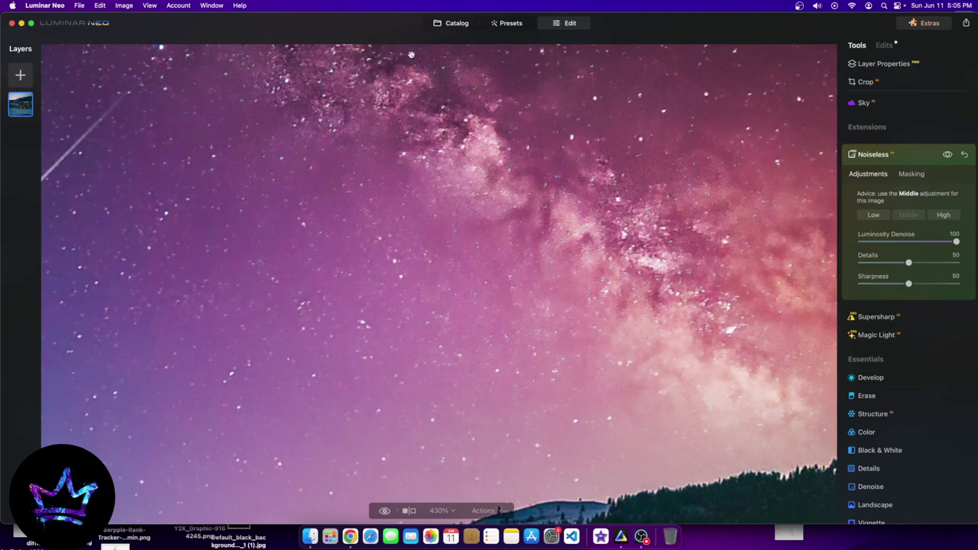
scroll(411, 55, down, 10)
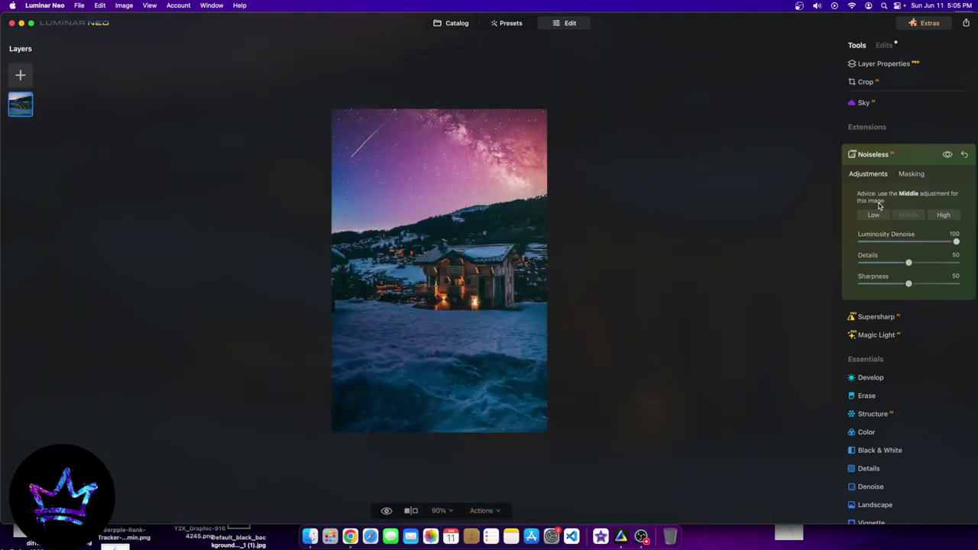
Reset the Noiseless adjustment on the cabin photo and inspect the starry sky at different zoom levels
click(965, 156)
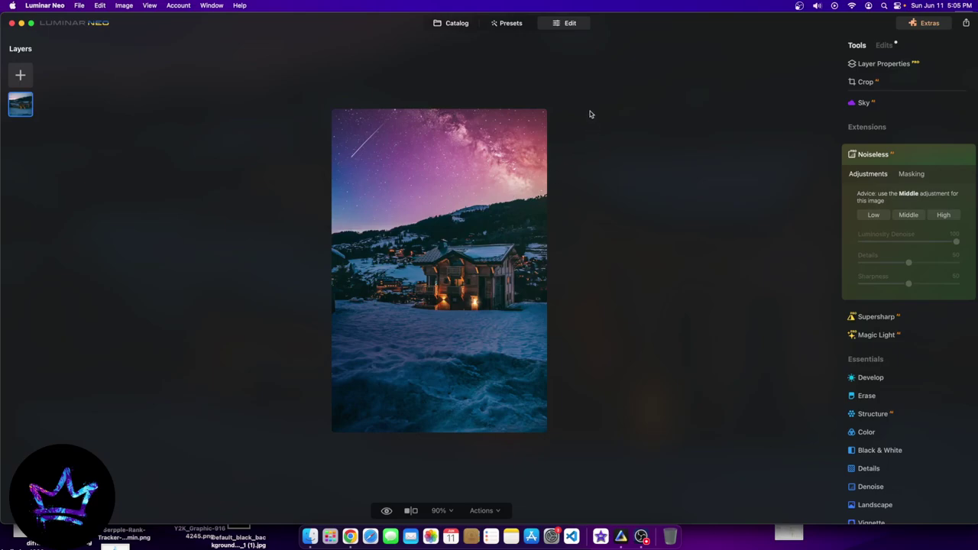
scroll(468, 148, up, 6)
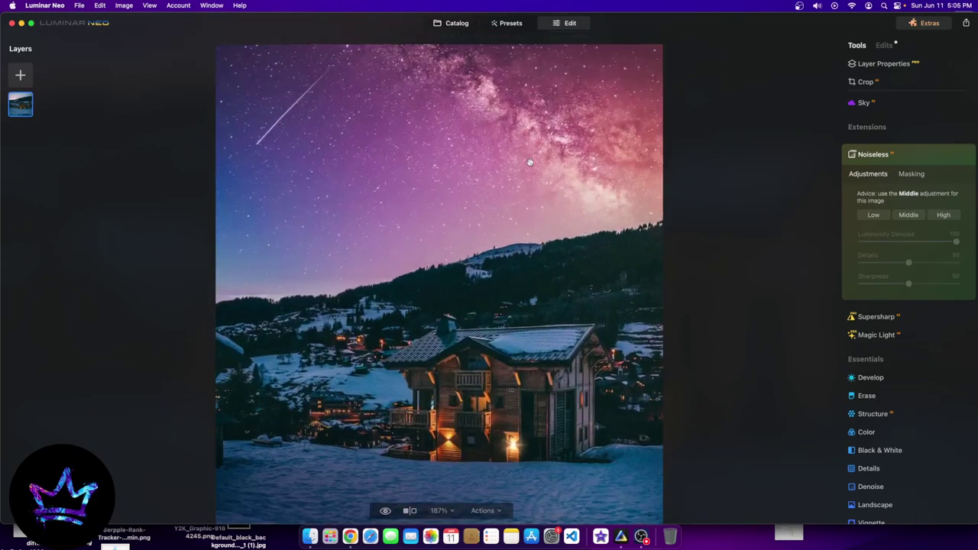
scroll(546, 183, down, 7)
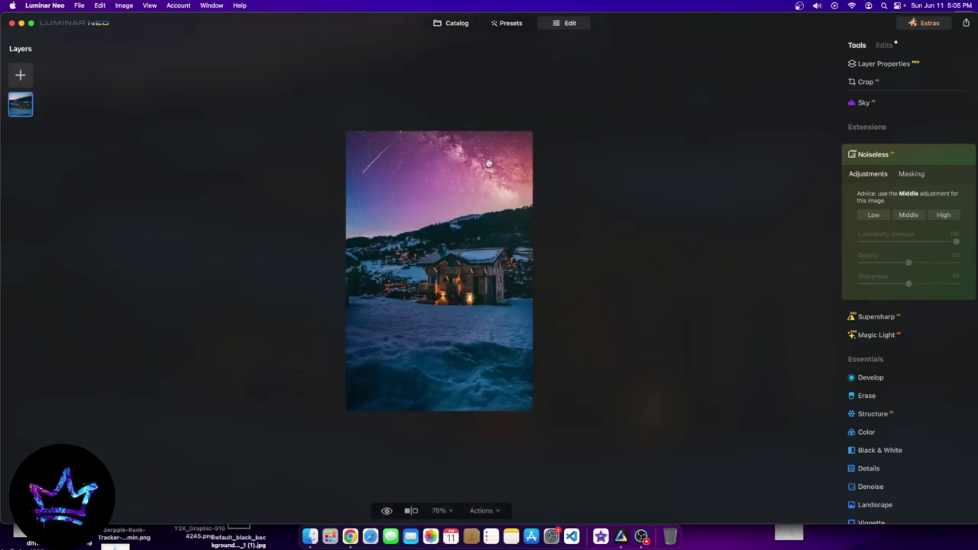
scroll(488, 162, up, 3)
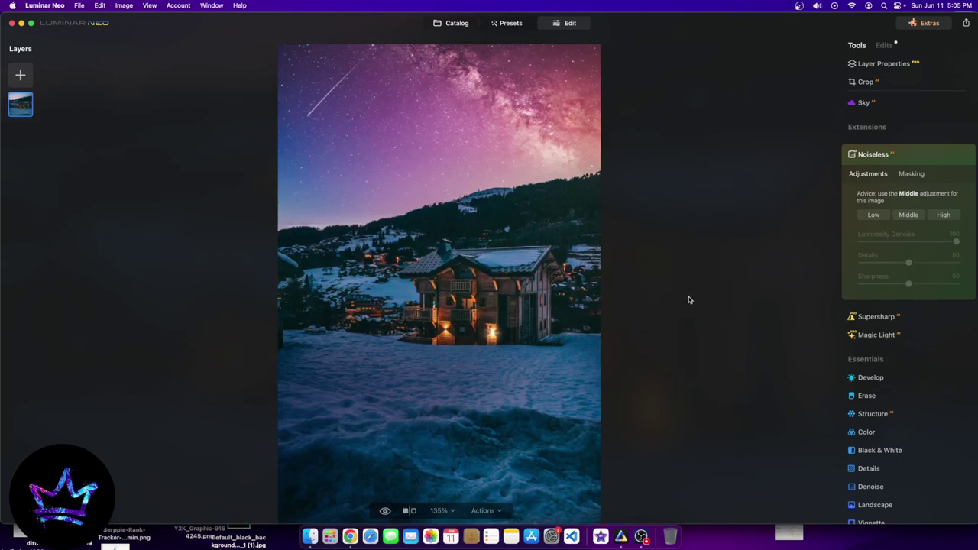
scroll(891, 386, down, 4)
scroll(806, 350, down, 3)
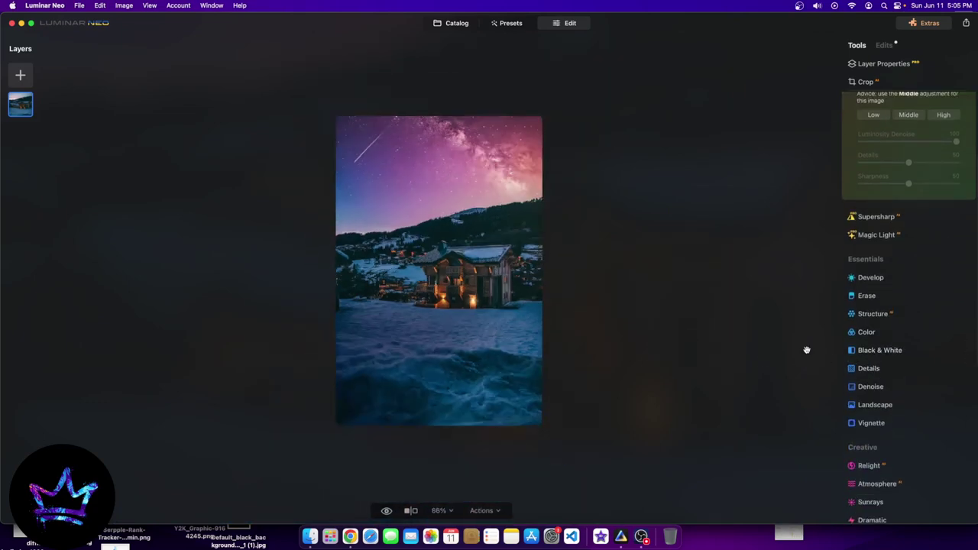
scroll(468, 239, up, 3)
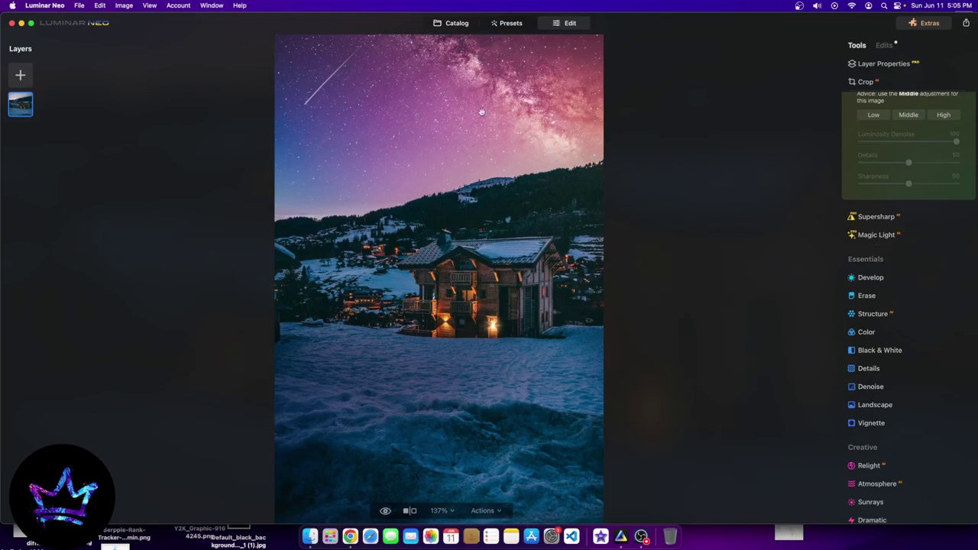
Open the gorilla-with-sunglasses artwork from the catalog for editing
click(456, 24)
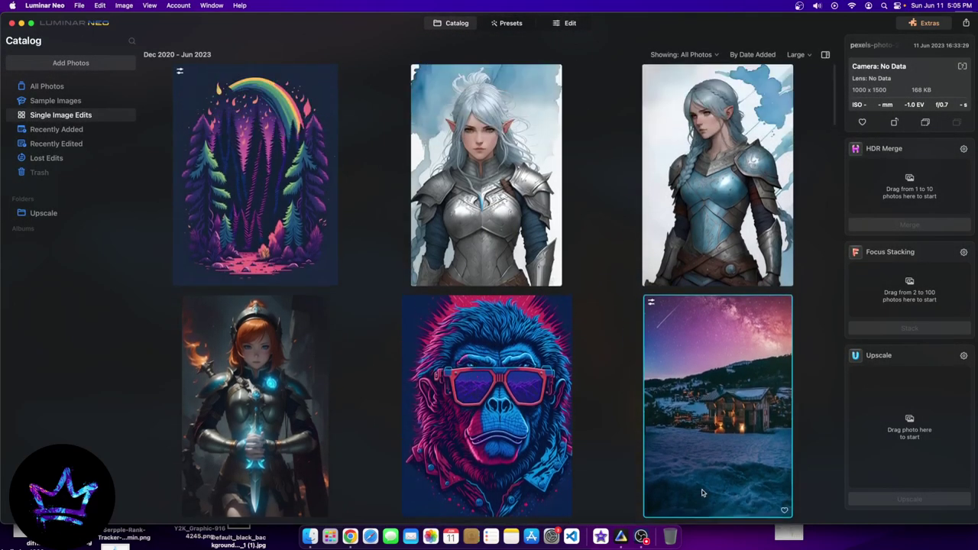
double_click(535, 397)
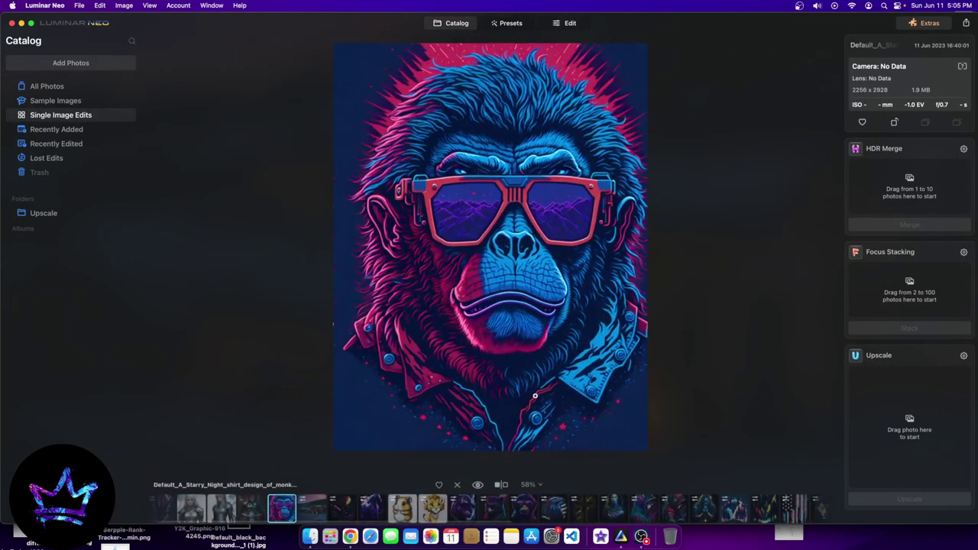
click(554, 23)
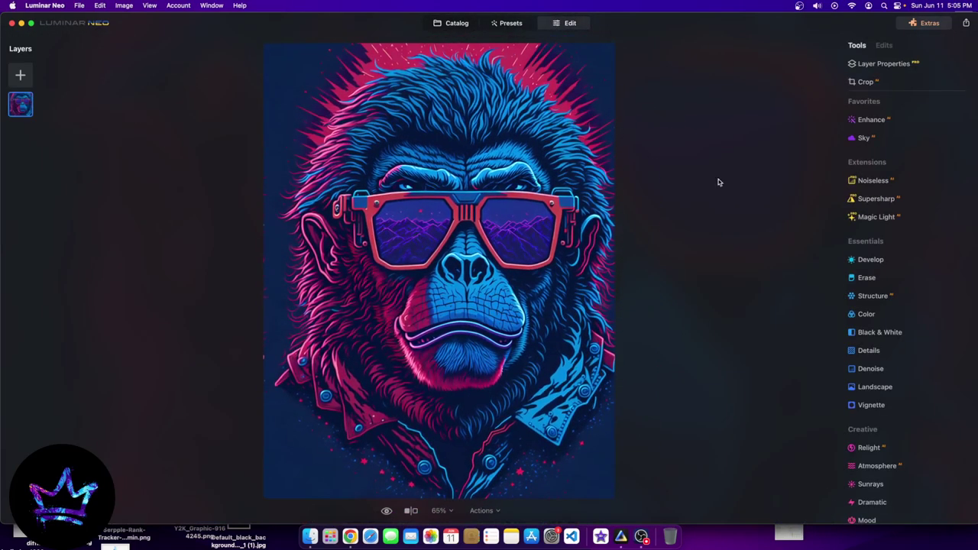
Set the gorilla artwork's Smart Contrast in Develop to 100, trying 0 in between for comparison
click(863, 264)
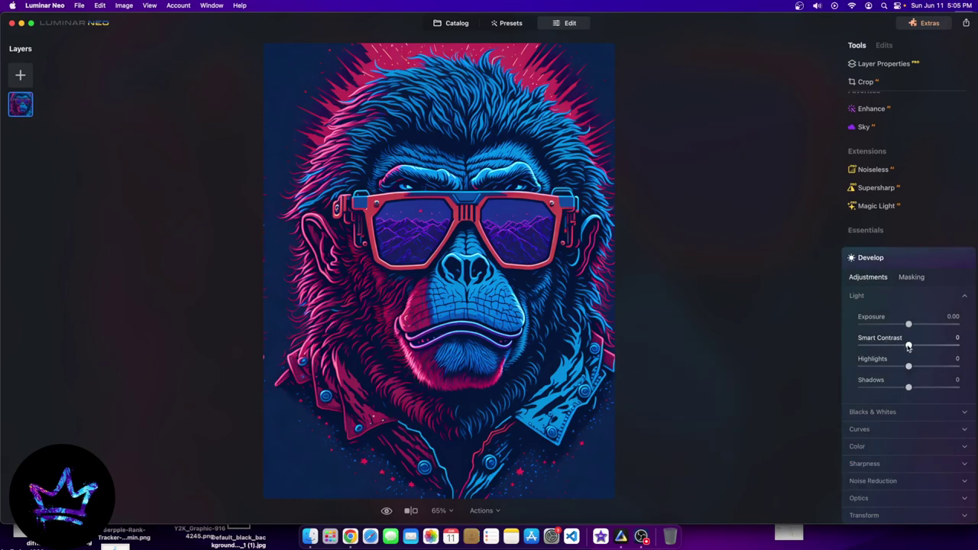
drag(909, 347, 956, 346)
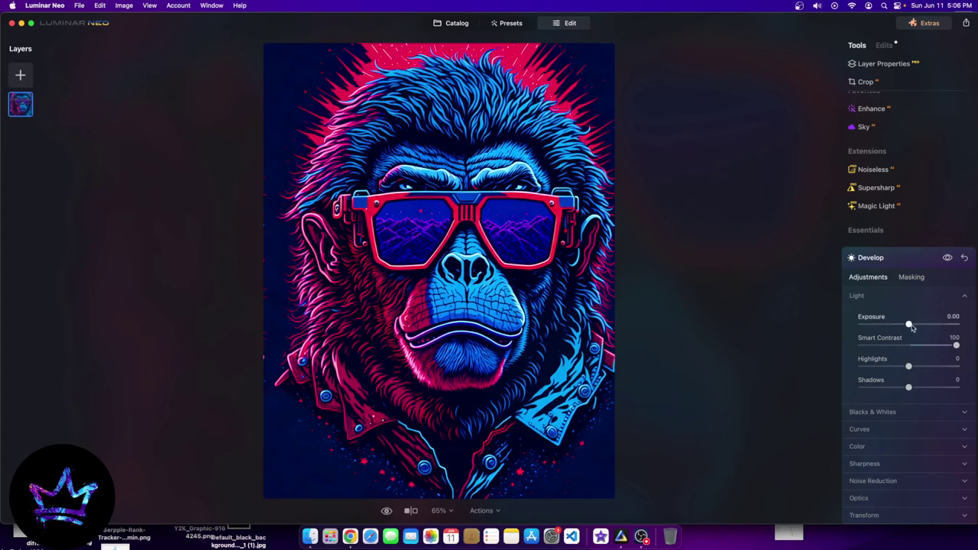
drag(955, 345, 908, 346)
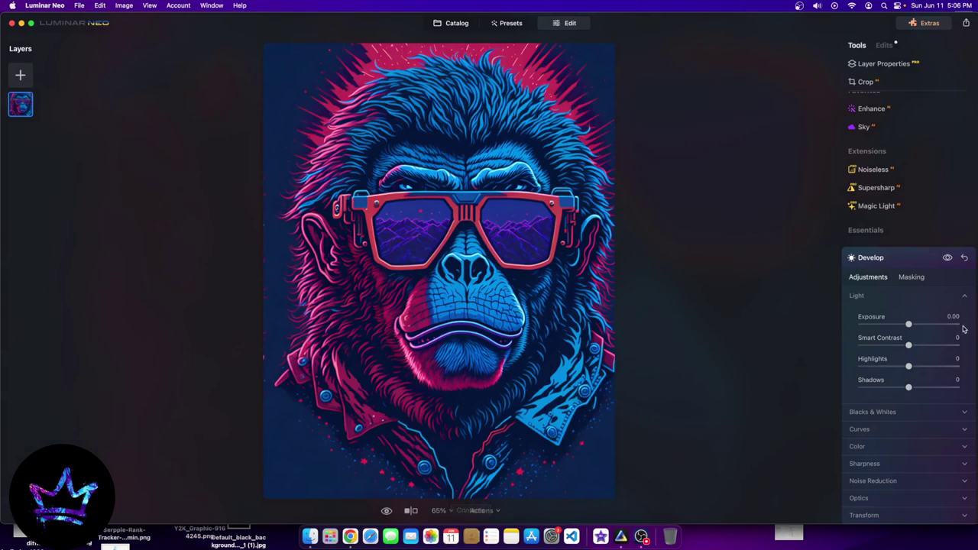
drag(909, 346, 956, 345)
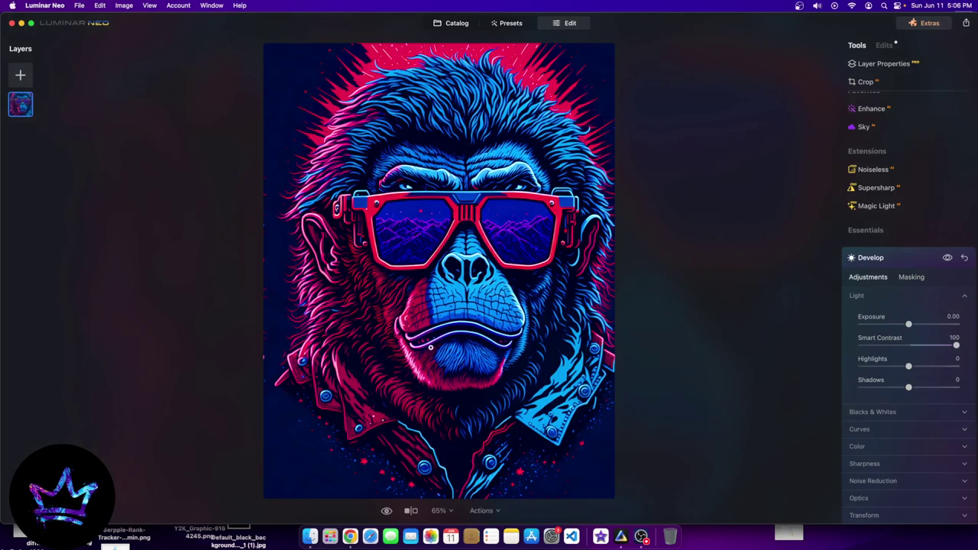
Compare the gorilla artwork before and after the contrast edit, using the original view and the split comparison
click(387, 511)
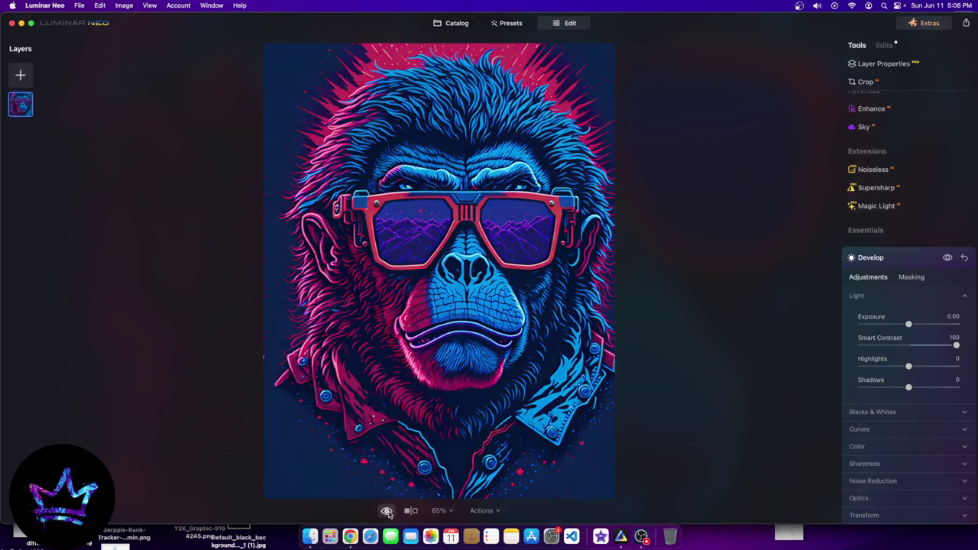
click(387, 512)
click(387, 512)
click(387, 512)
click(410, 511)
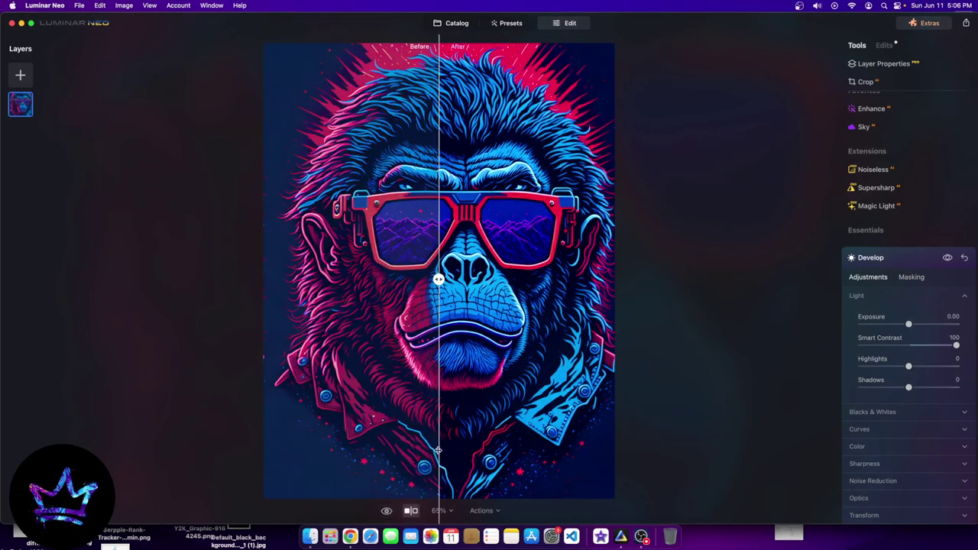
drag(438, 280, 465, 279)
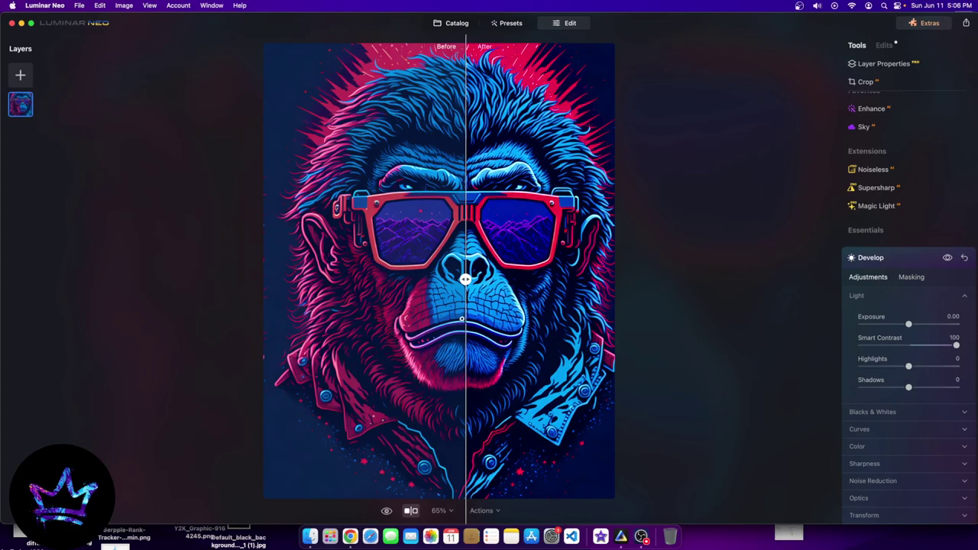
mouse_move(465, 280)
mouse_down()
mouse_move(414, 278)
mouse_move(461, 280)
mouse_up()
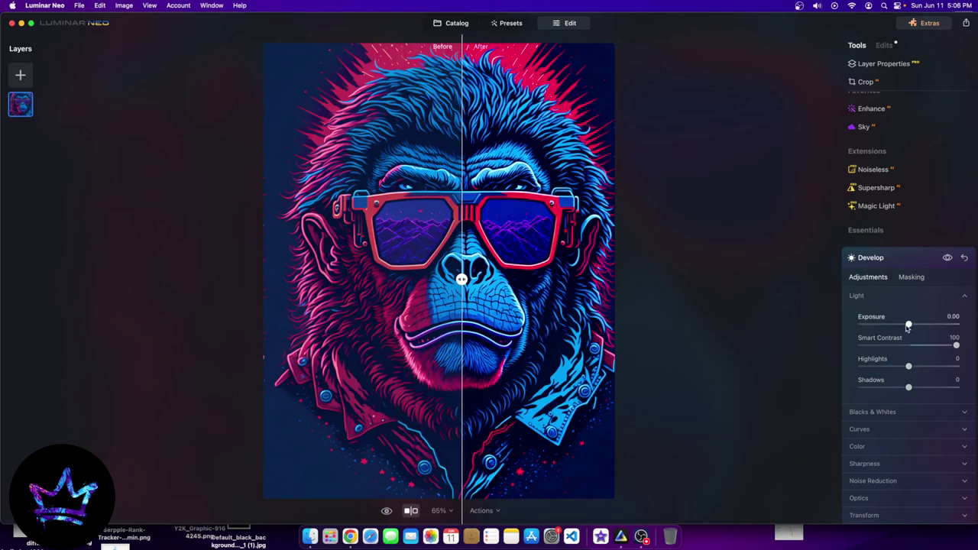
Try Develop's Exposure at 5.00 and -1.54 against the original, then set it to -0.02
drag(909, 326, 956, 325)
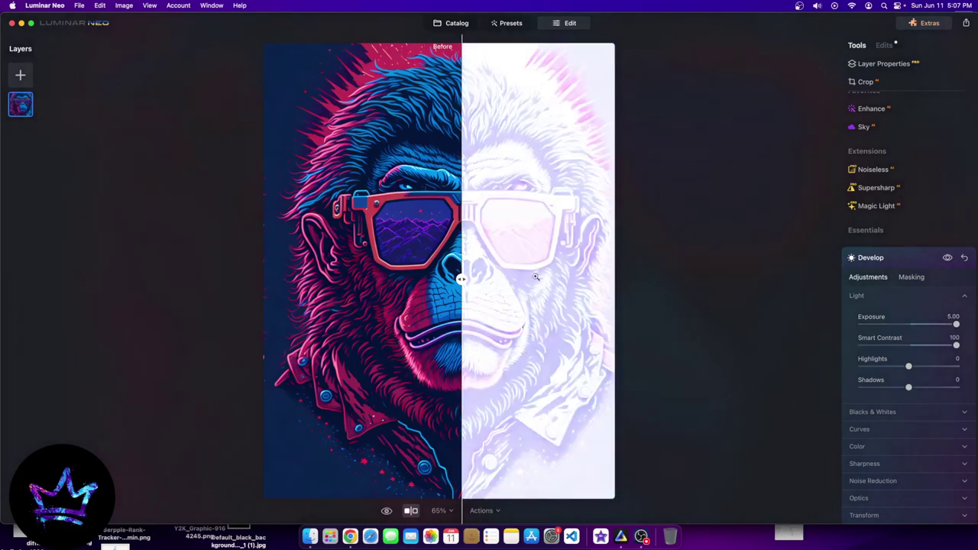
drag(954, 325, 894, 327)
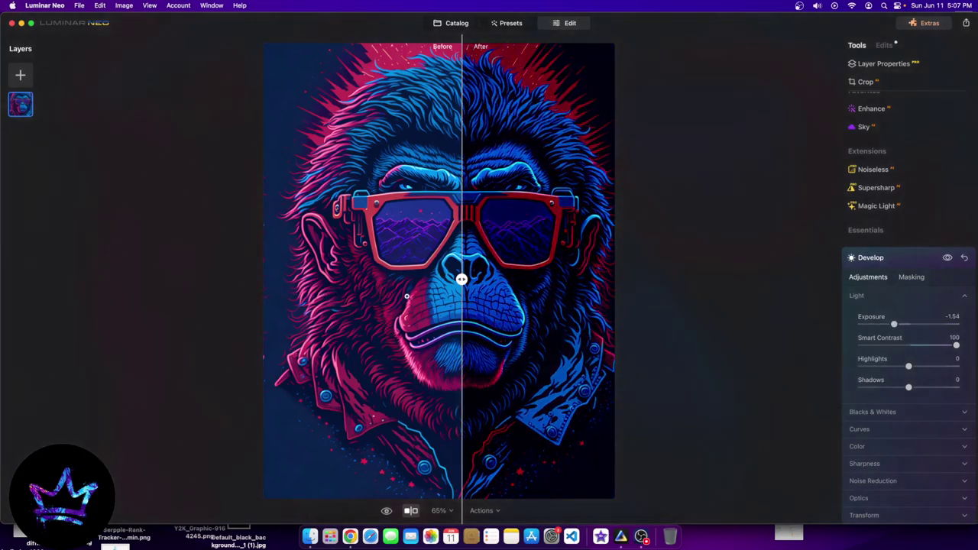
drag(462, 280, 281, 280)
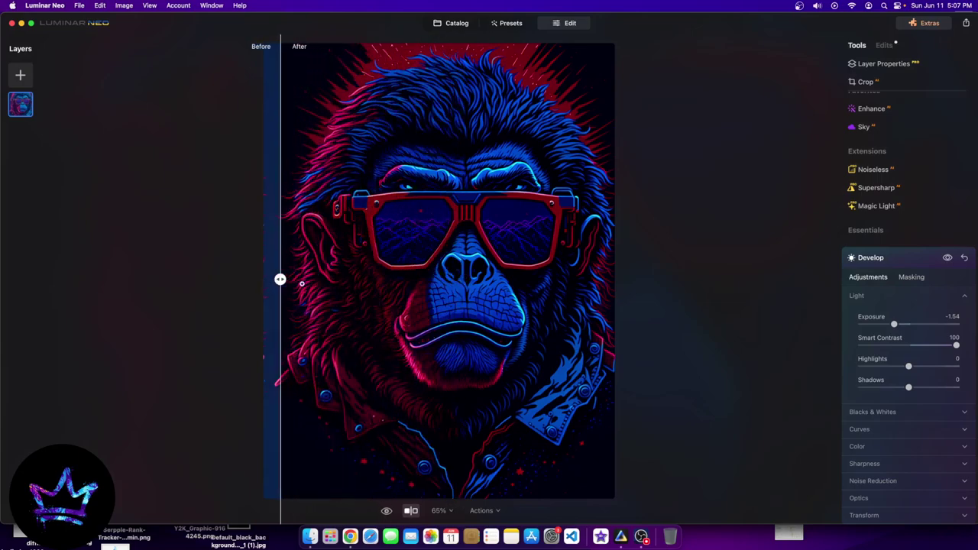
drag(894, 324, 908, 327)
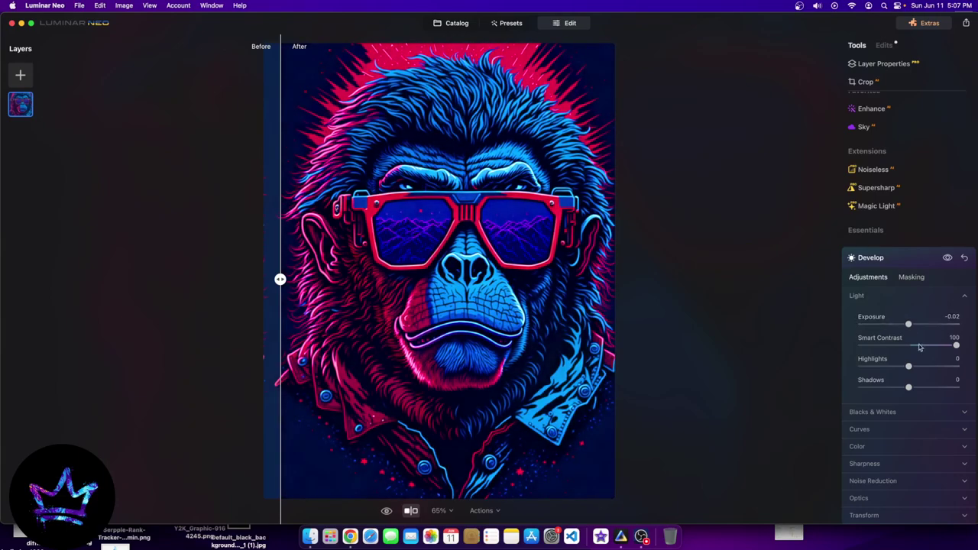
Set Shadows to -100 and try Highlights at 100 before returning Highlights to 0
drag(908, 388, 861, 387)
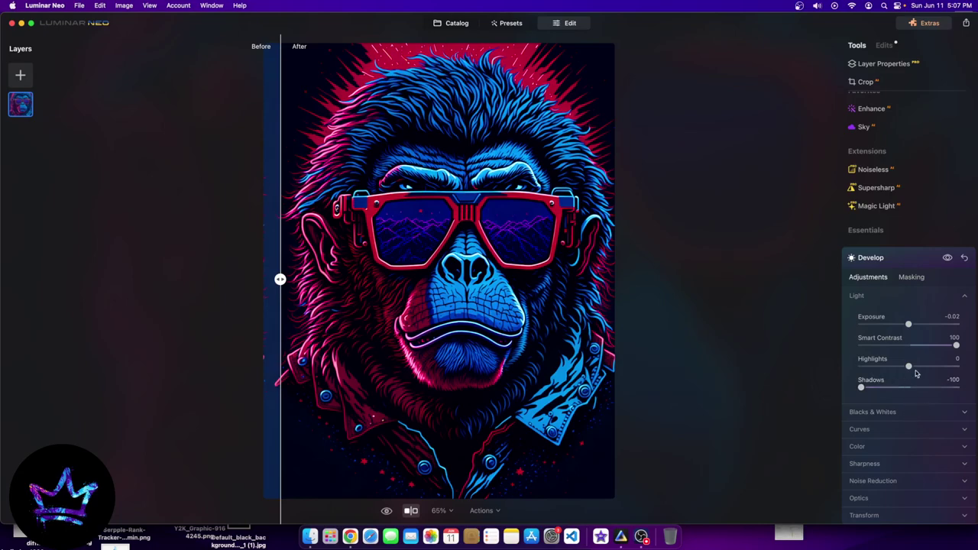
mouse_move(909, 367)
mouse_down()
mouse_move(951, 368)
mouse_move(777, 352)
mouse_move(923, 370)
mouse_move(908, 375)
mouse_up()
drag(909, 367, 956, 366)
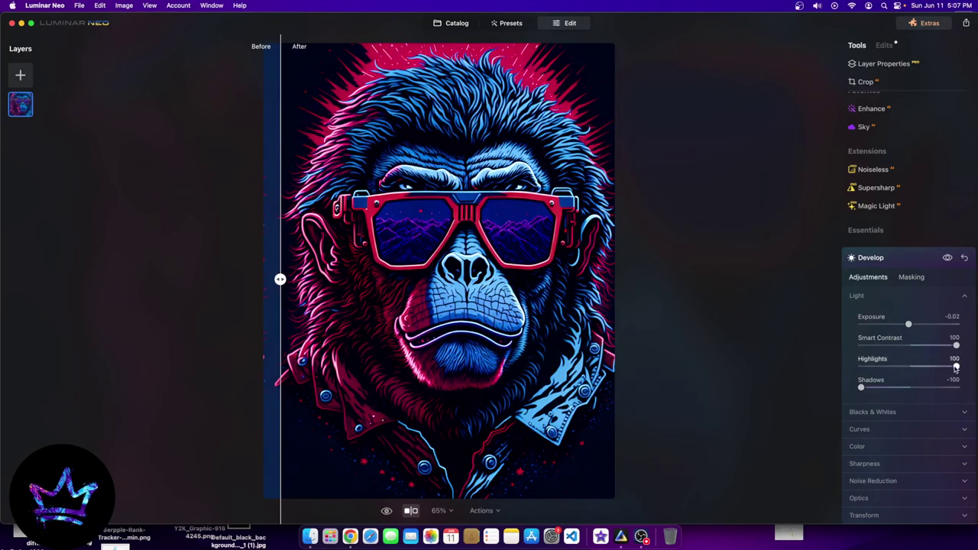
drag(955, 369, 902, 373)
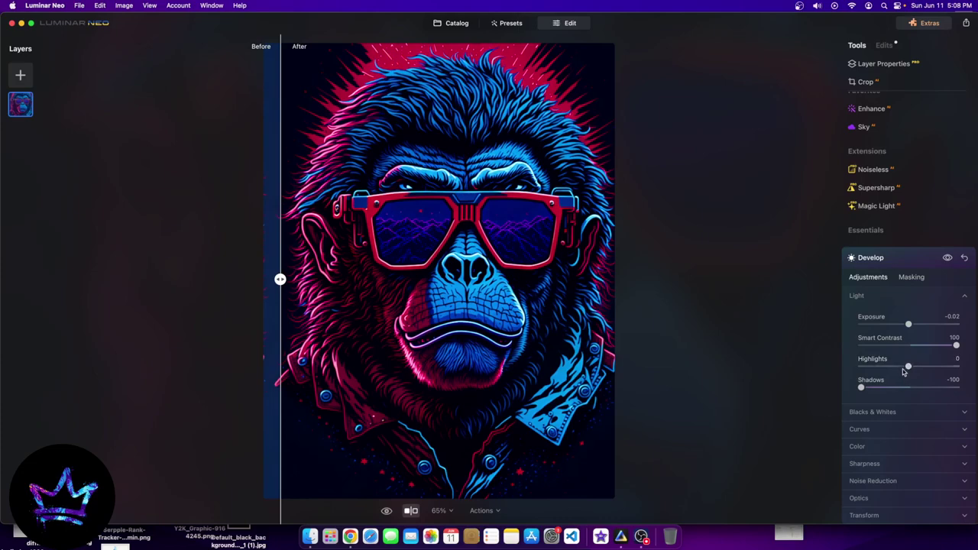
Turn off the split comparison and try Blacks at 100 and -100 before setting it to -13
click(892, 410)
scroll(901, 408, down, 3)
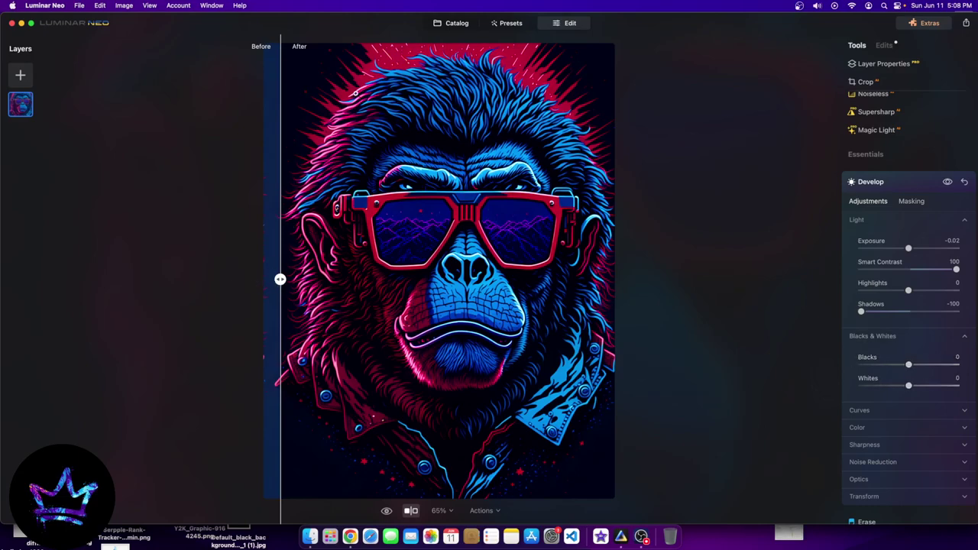
click(411, 511)
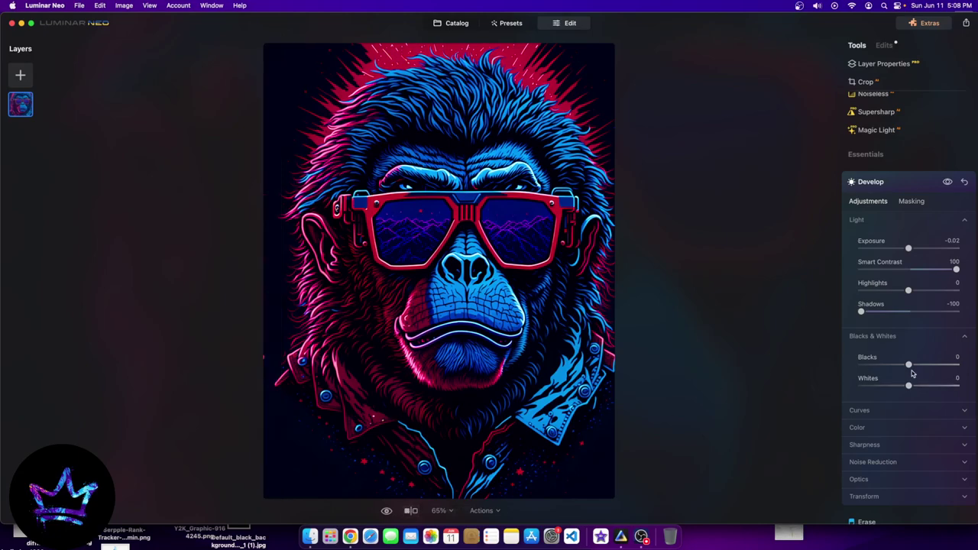
drag(909, 365, 956, 365)
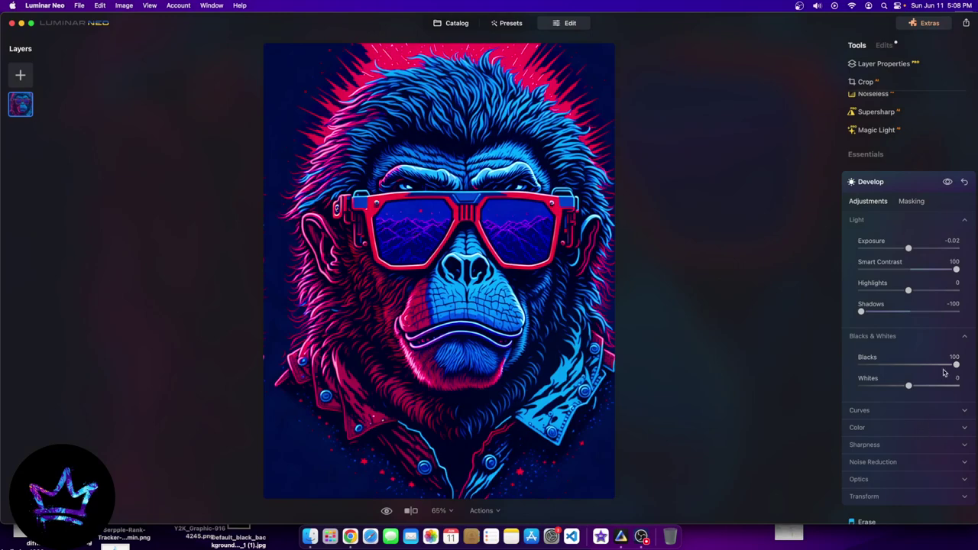
drag(953, 364, 541, 368)
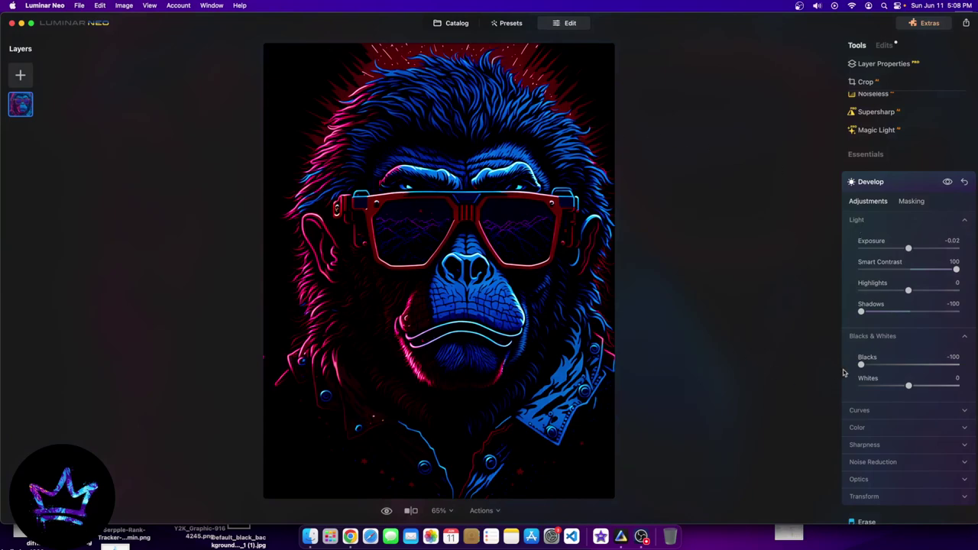
drag(861, 365, 905, 368)
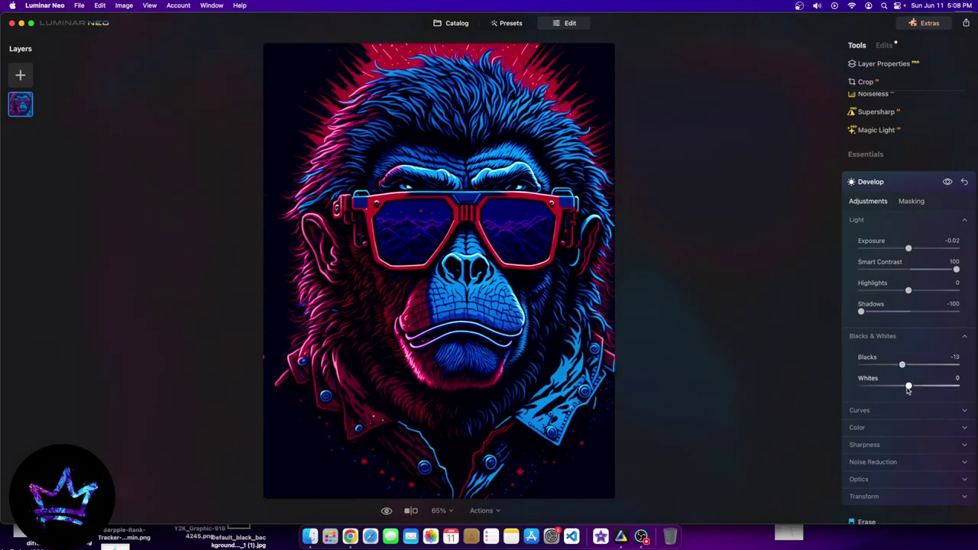
Try Whites at 100 and -100, reset Blacks to 0, and set Whites to -14
drag(908, 386, 956, 386)
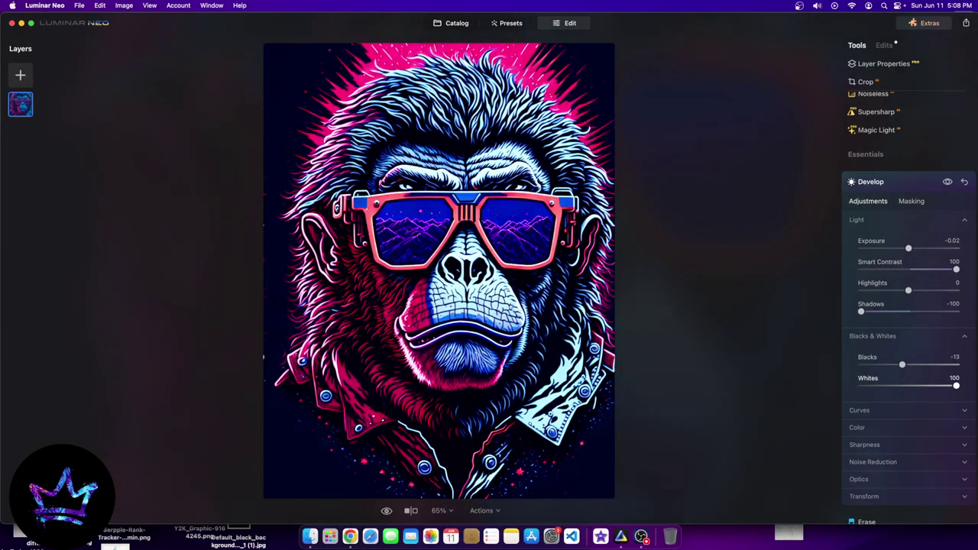
drag(952, 386, 793, 382)
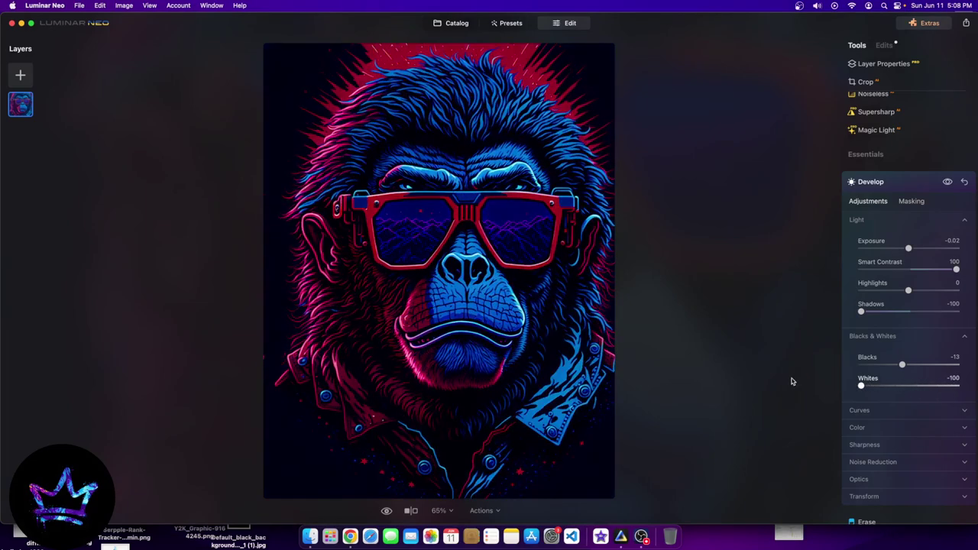
drag(861, 385, 906, 366)
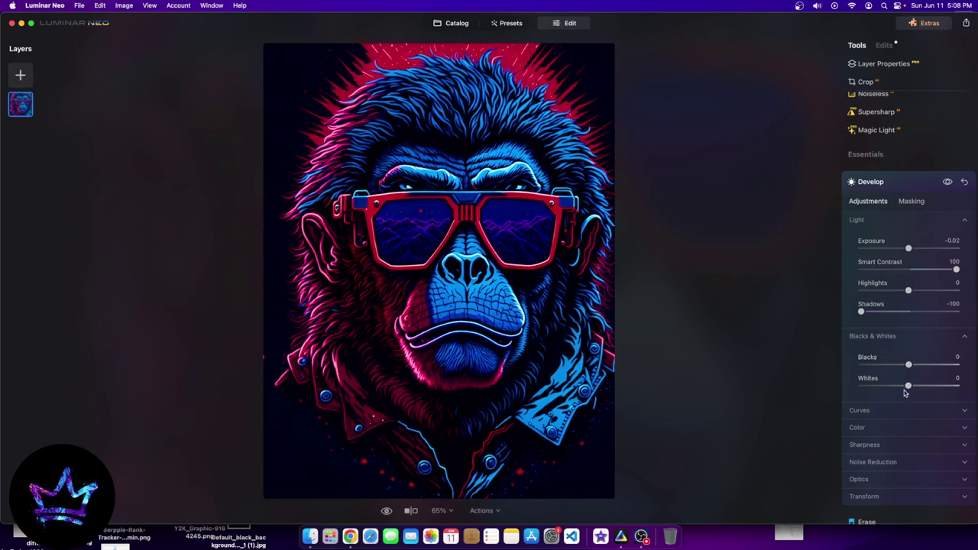
drag(907, 387, 902, 390)
Pull the middle of Develop's main tone curve far down to darken the gorilla artwork
click(896, 411)
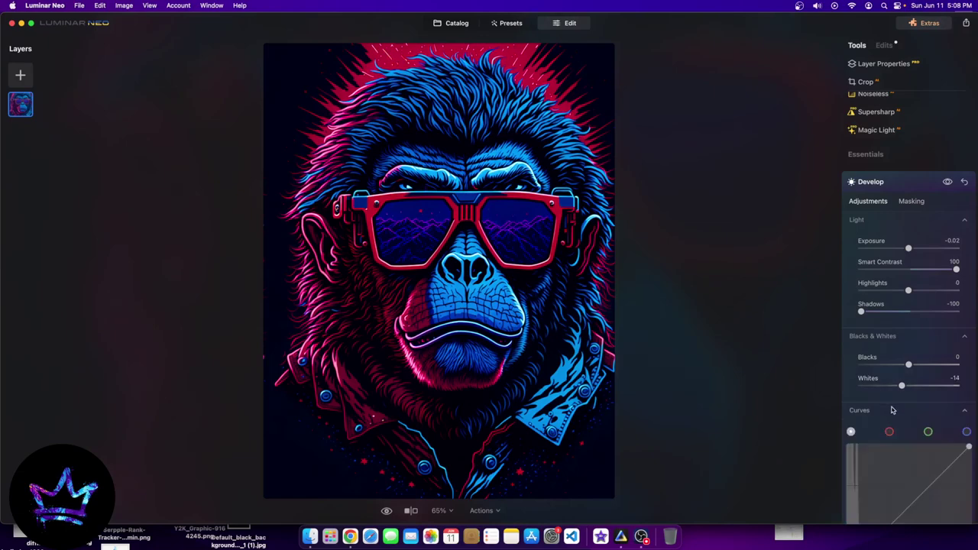
scroll(913, 413, down, 3)
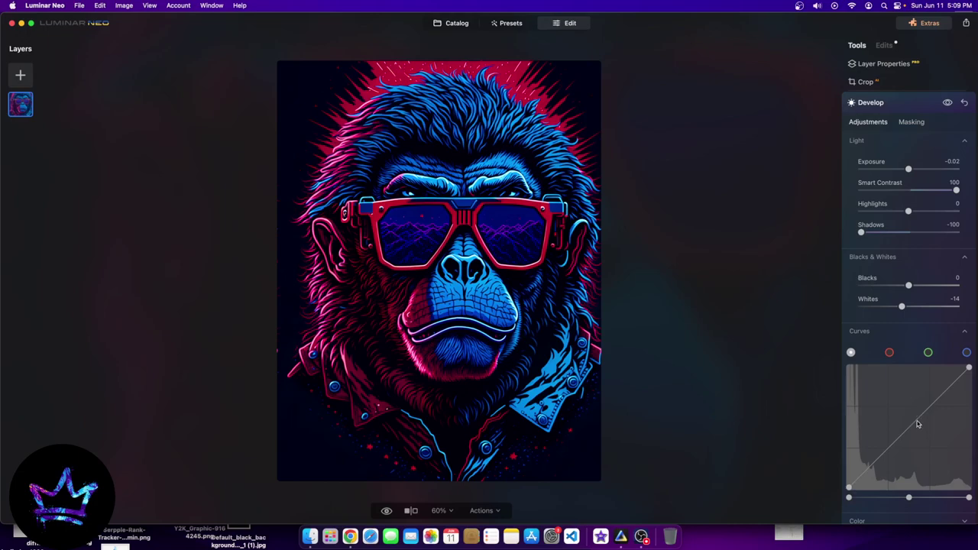
drag(917, 425, 946, 443)
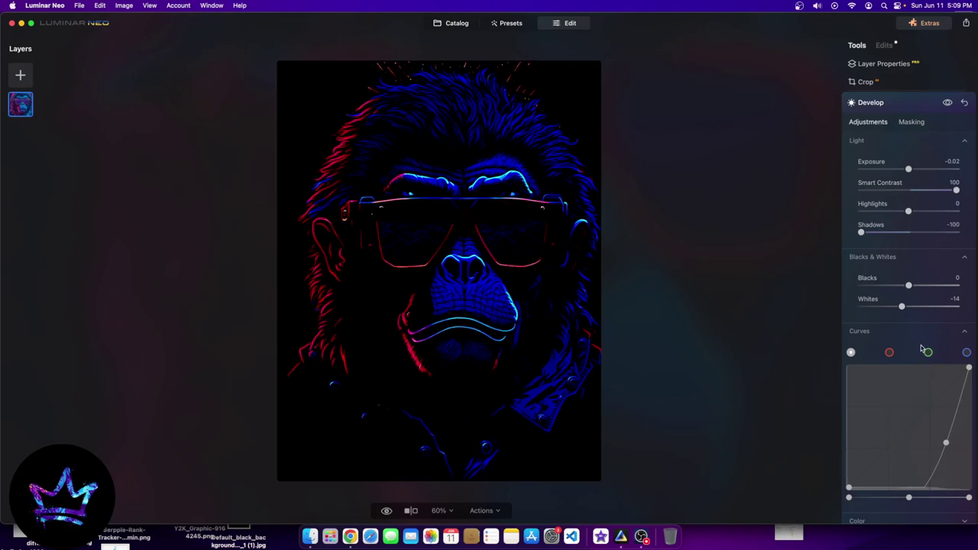
Bend the red curve up in the shadows and down in the highlights, and pull the middle of the blue curve down
click(888, 353)
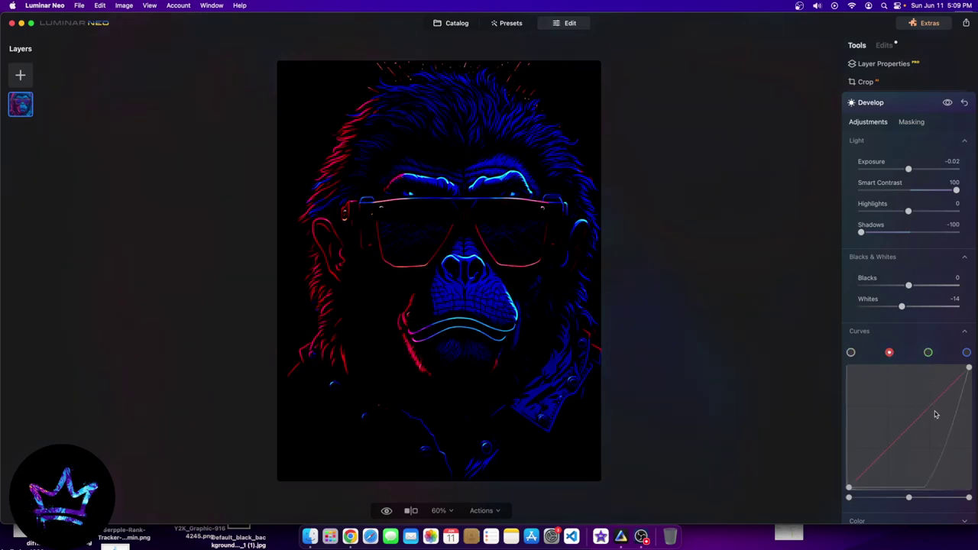
drag(938, 412, 887, 381)
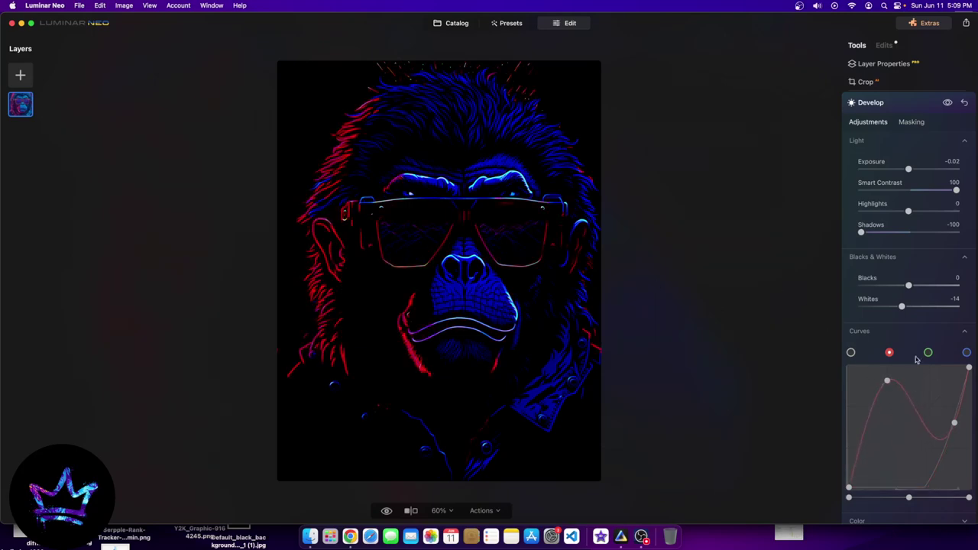
click(966, 353)
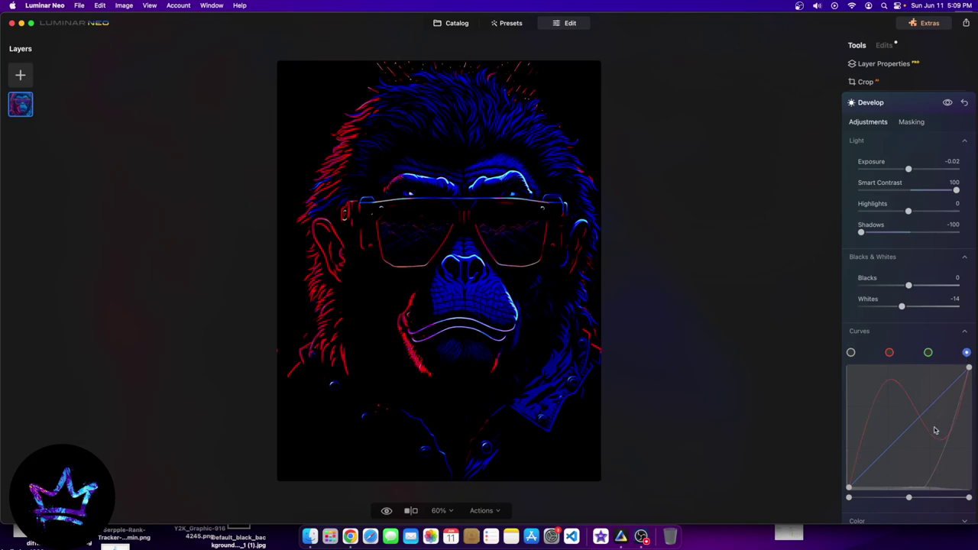
drag(912, 426, 935, 421)
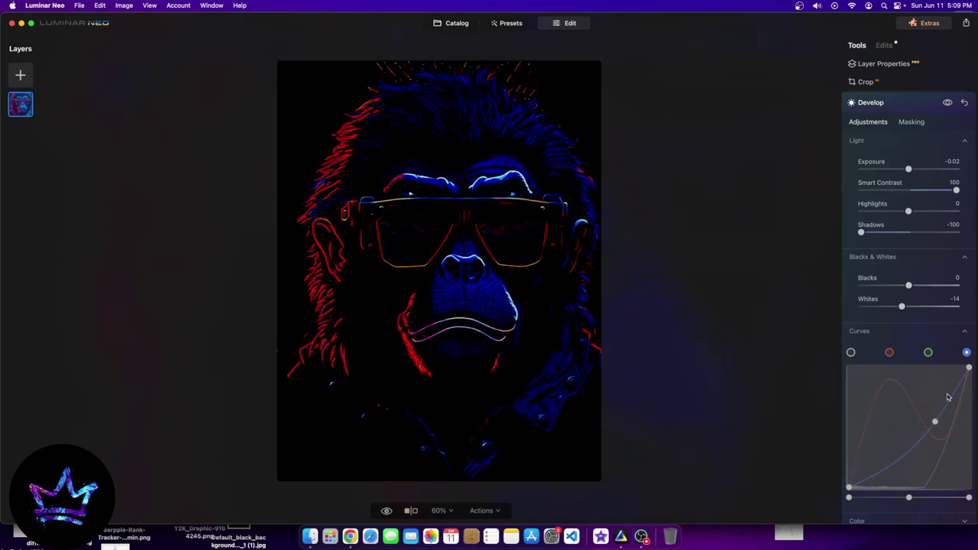
click(965, 334)
Reset all Develop adjustments, and set Smart Contrast to 100, Exposure to -0.68 and Shadows to -25
click(965, 106)
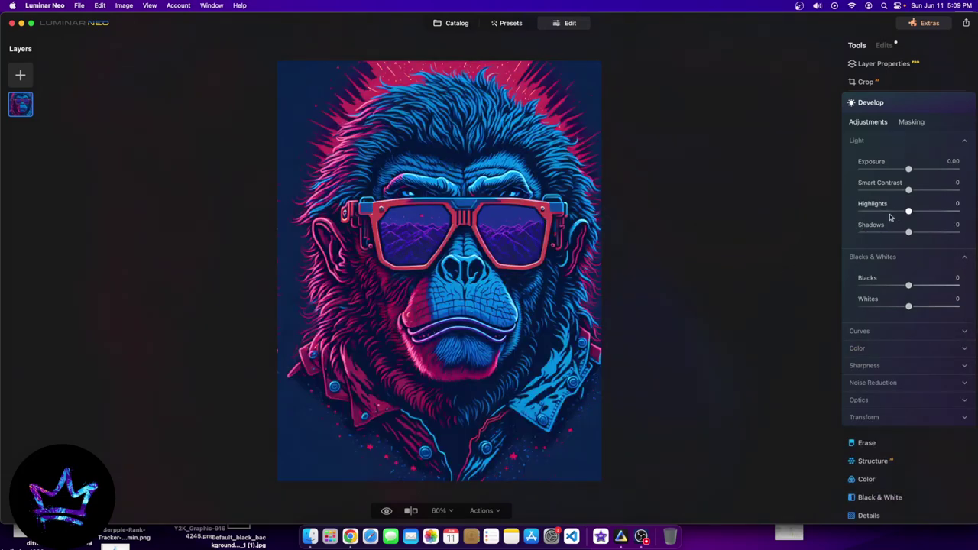
drag(909, 189, 958, 190)
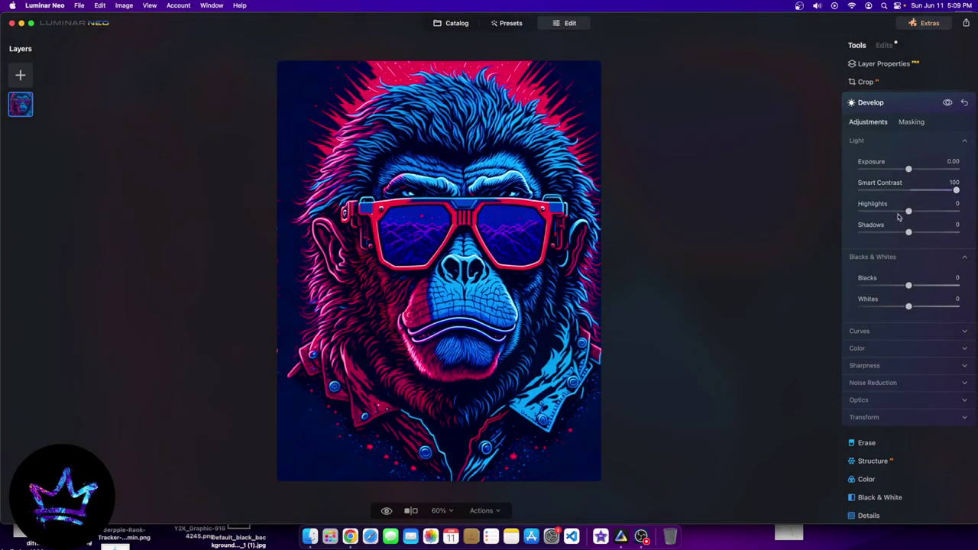
drag(908, 170, 902, 171)
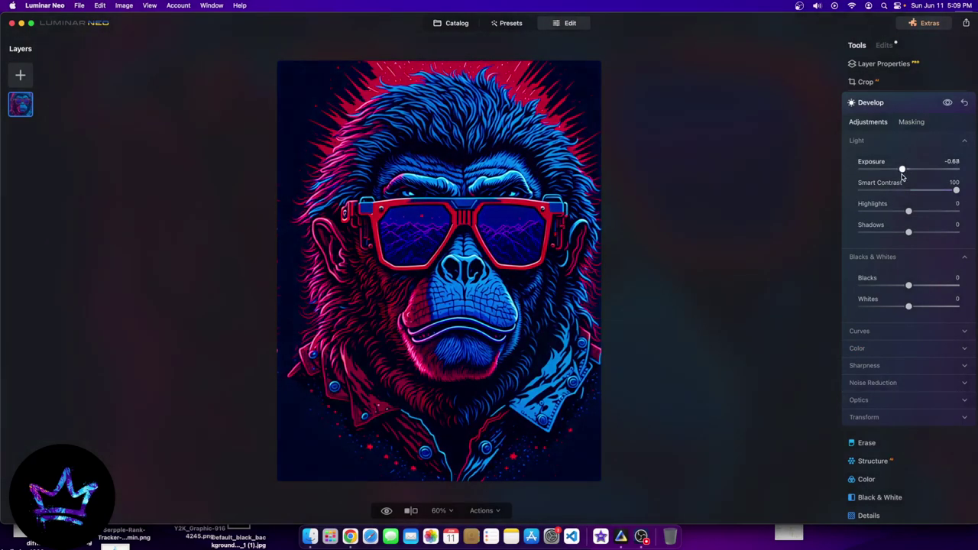
drag(909, 232, 896, 238)
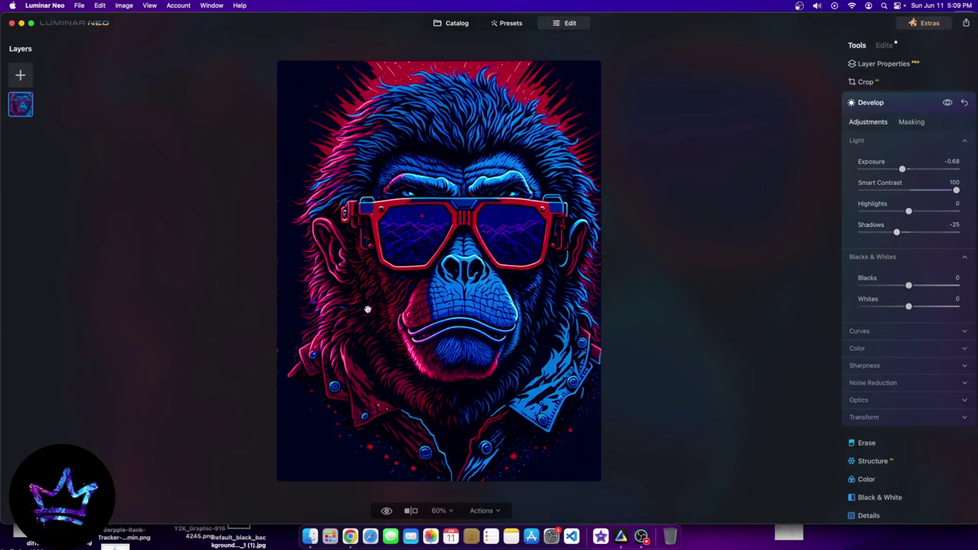
Try Develop's Temperature at -100 and Tint at its lowest value, returning both to 0
click(870, 350)
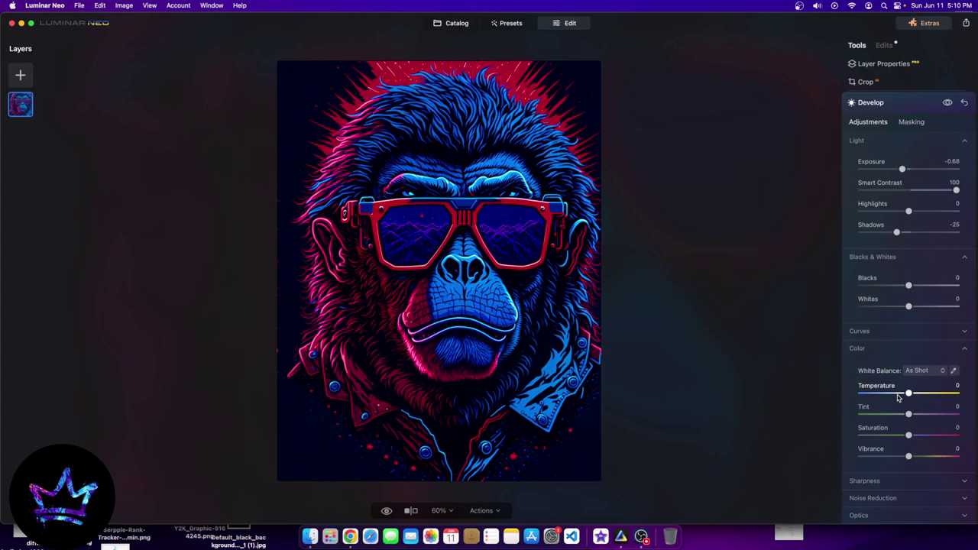
drag(908, 393, 759, 391)
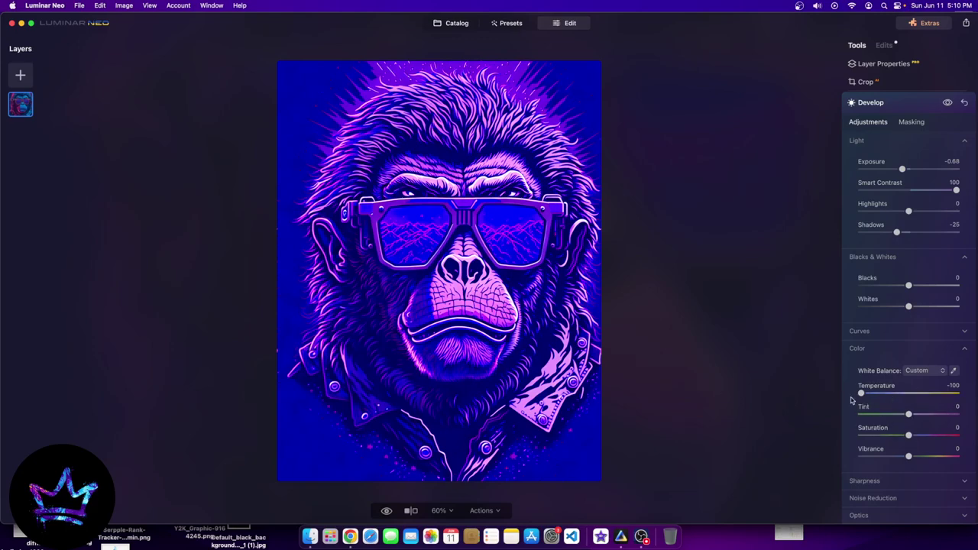
drag(864, 394, 915, 396)
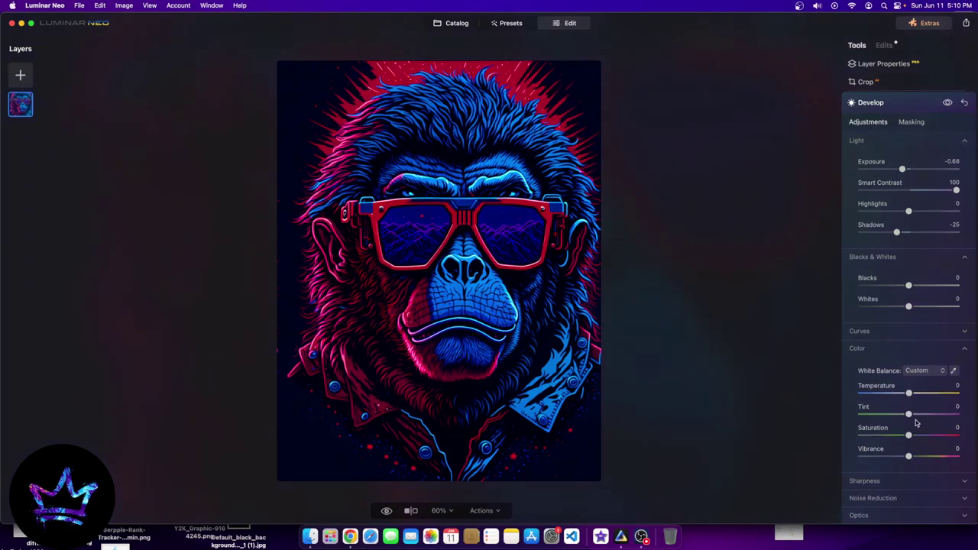
drag(907, 413, 803, 421)
drag(884, 422, 910, 422)
Try Saturation at 100 and Vibrance at 100, returning each to 0
drag(908, 436, 957, 436)
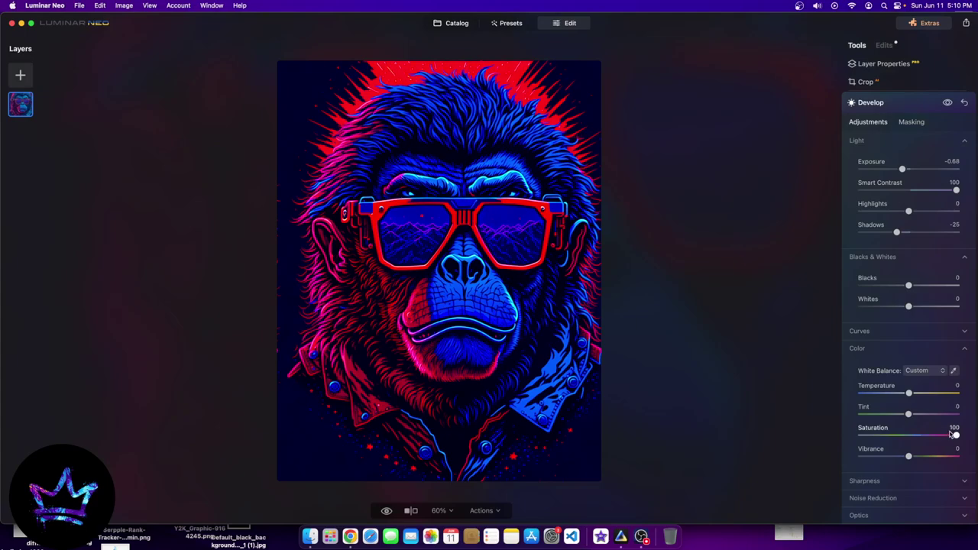
drag(951, 434, 964, 464)
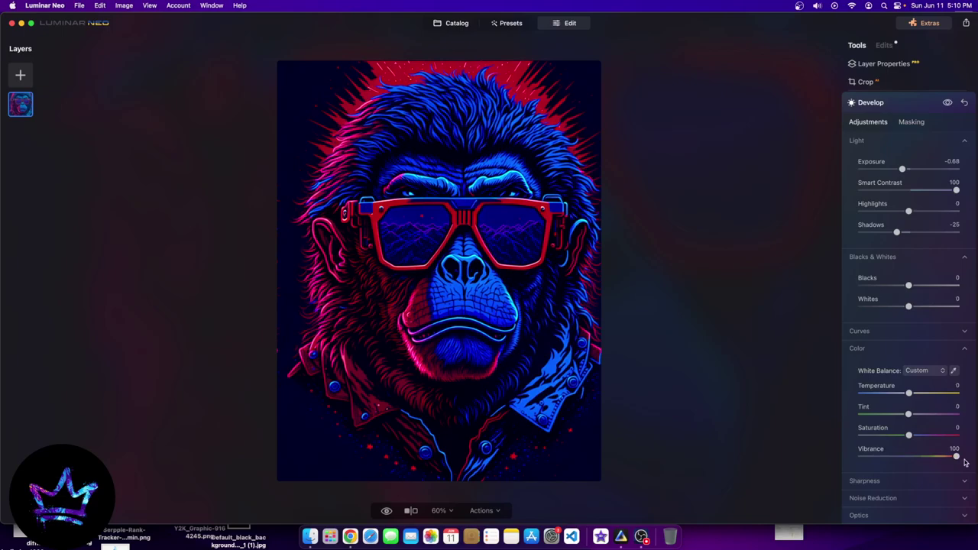
drag(909, 436, 905, 463)
double_click(911, 436)
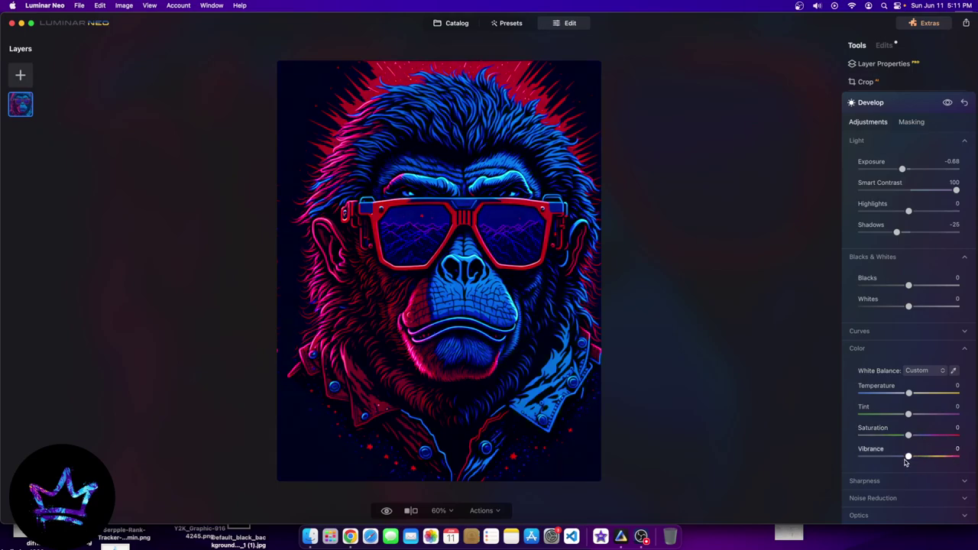
Set Sharpen to 100 in Develop's Sharpness settings for the gorilla artwork
scroll(909, 443, down, 2)
scroll(684, 417, down, 3)
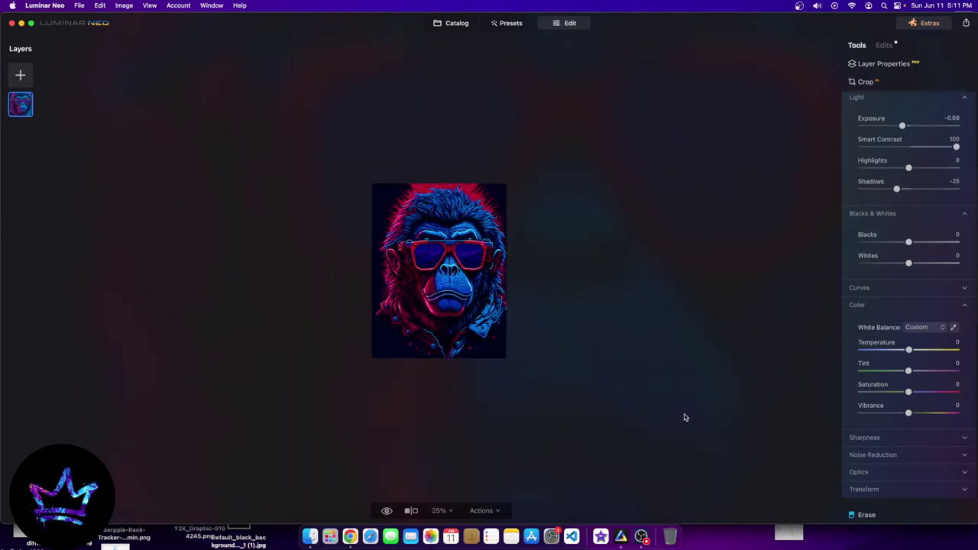
scroll(489, 349, up, 2)
scroll(425, 384, up, 2)
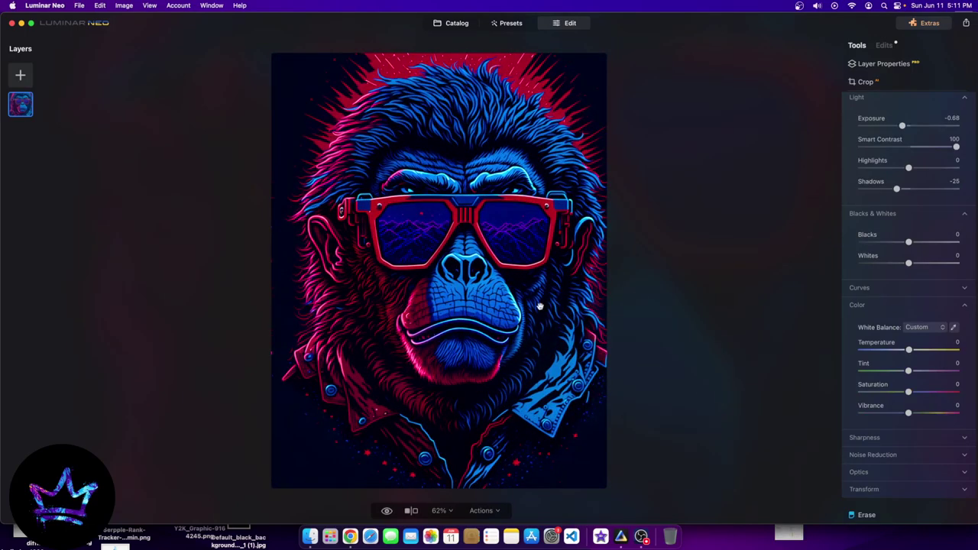
click(903, 439)
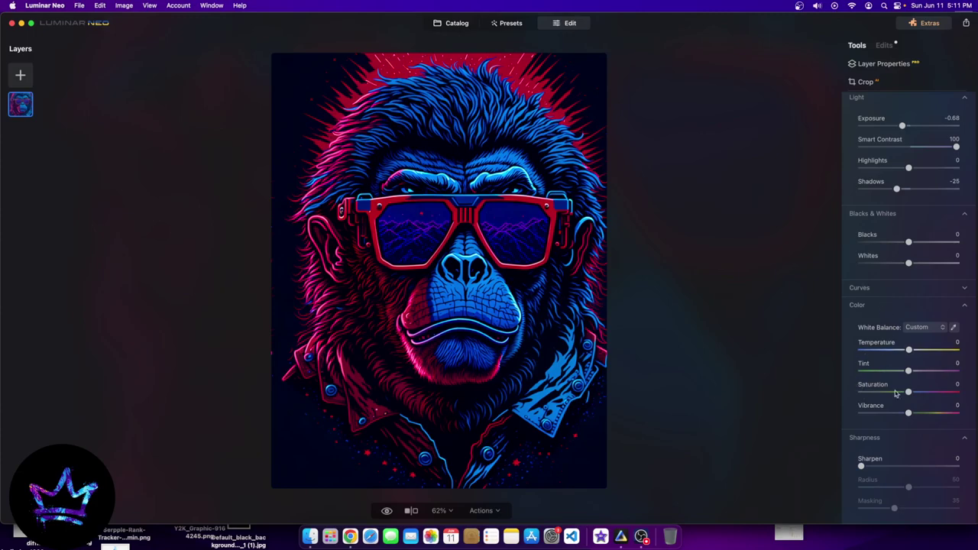
drag(862, 468, 977, 454)
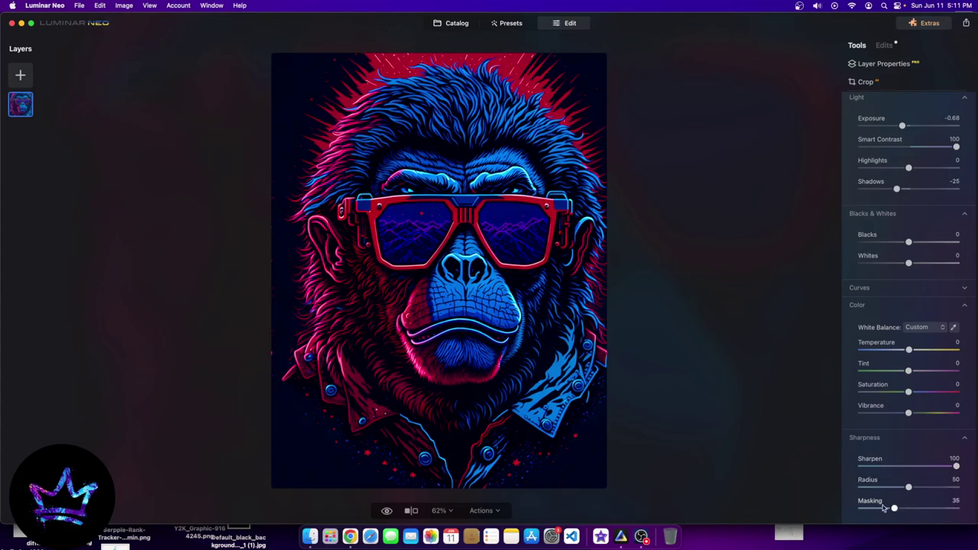
Try the sharpening Radius at its maximum before setting it to 0
scroll(884, 496, down, 3)
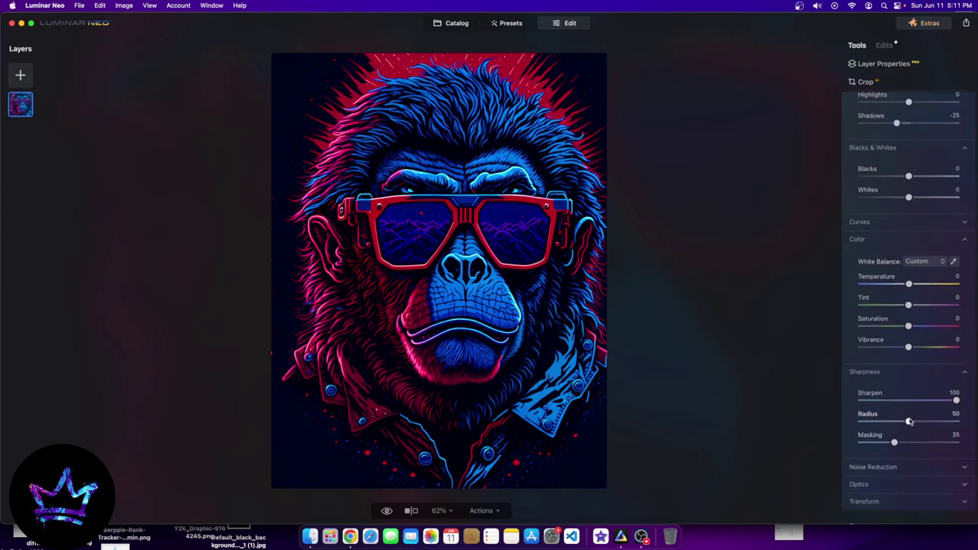
drag(908, 423, 956, 423)
drag(953, 425, 815, 426)
scroll(951, 229, up, 5)
scroll(924, 355, down, 6)
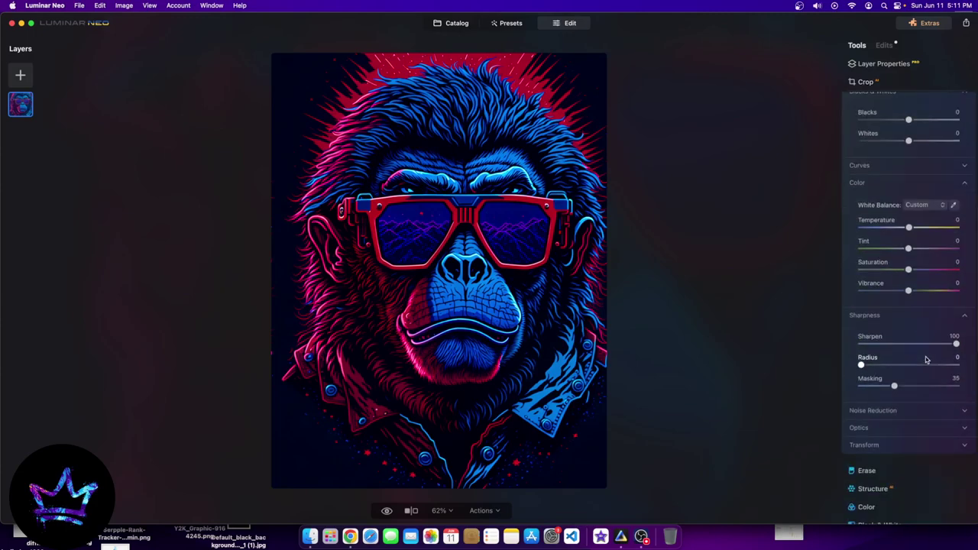
Set Noise Reduction's Luminosity to 100, inspect the artwork's lower part up close, and compare with 0 before restoring 100
click(881, 366)
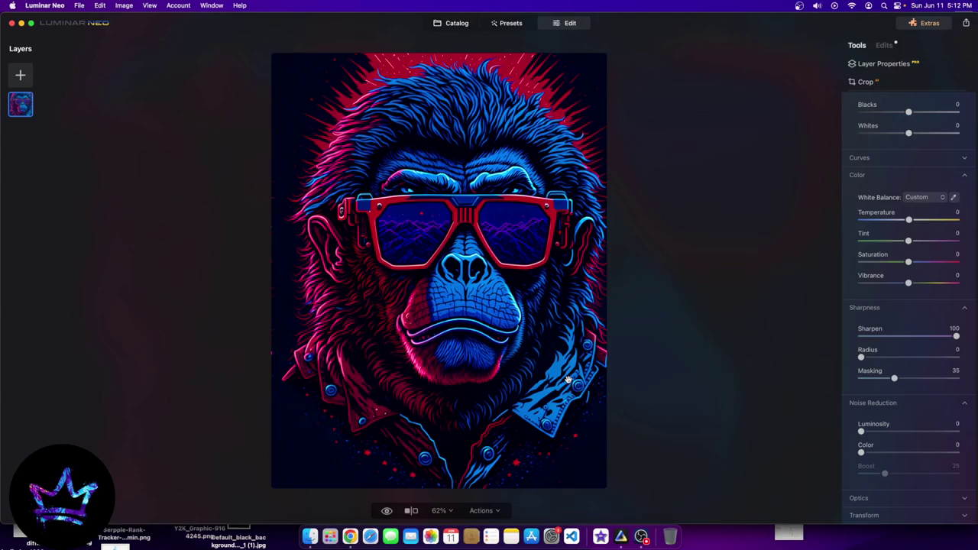
scroll(921, 458, down, 2)
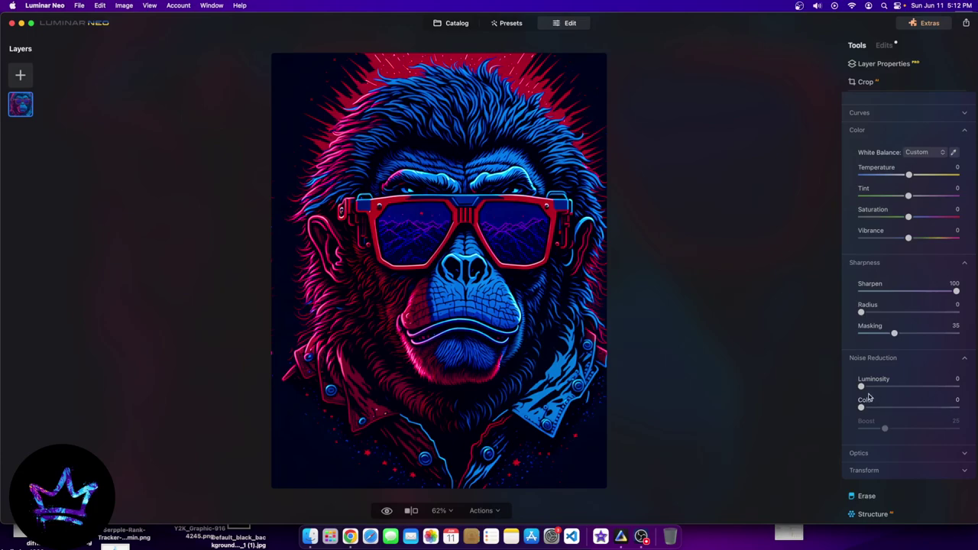
drag(861, 386, 976, 387)
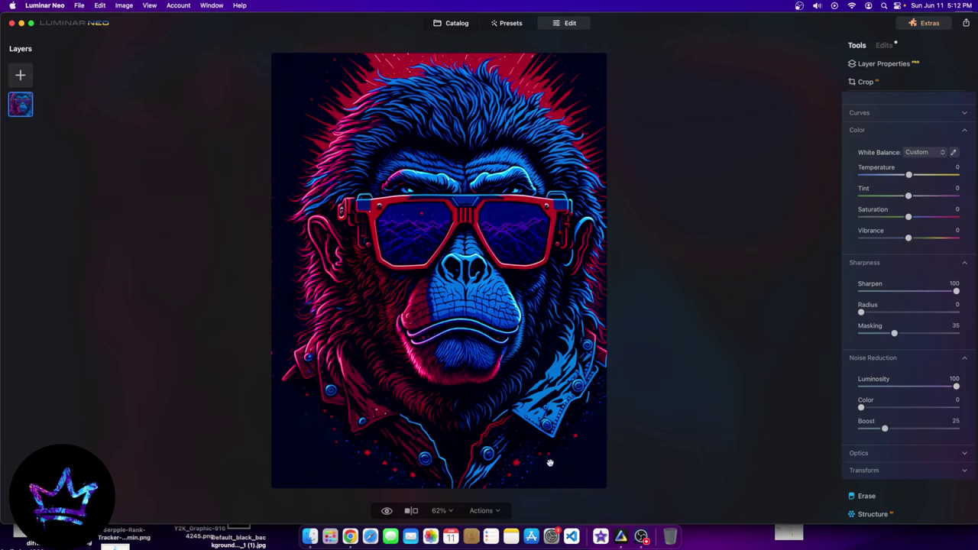
scroll(564, 444, up, 5)
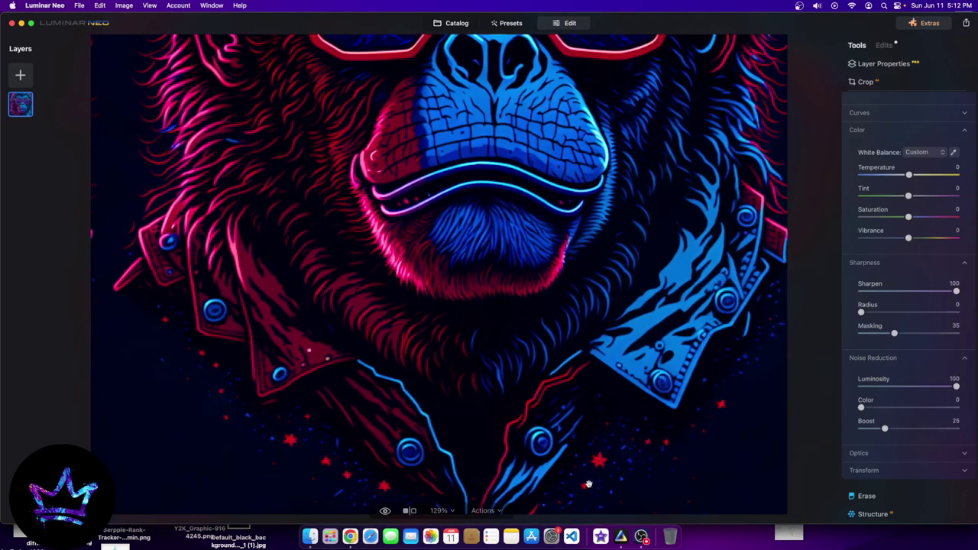
scroll(688, 412, up, 3)
scroll(547, 412, down, 6)
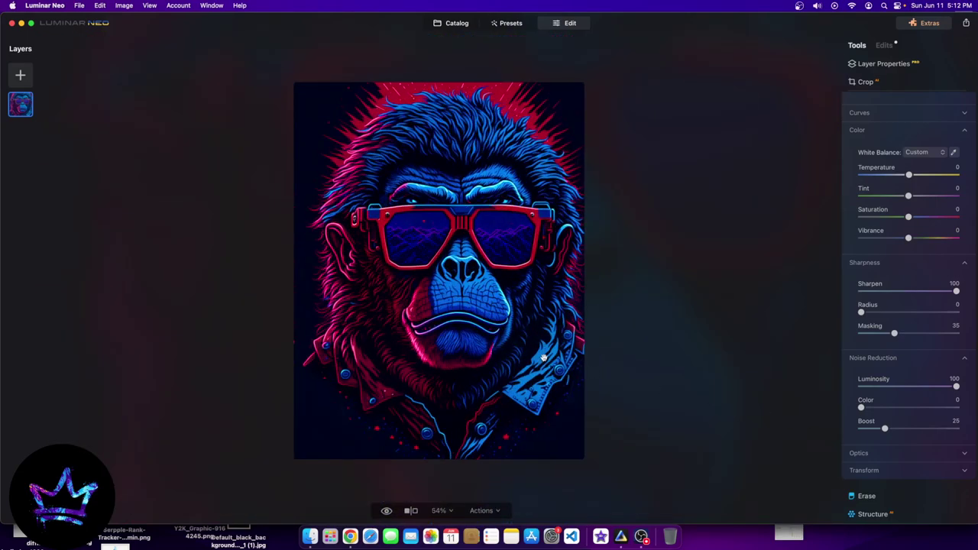
double_click(921, 391)
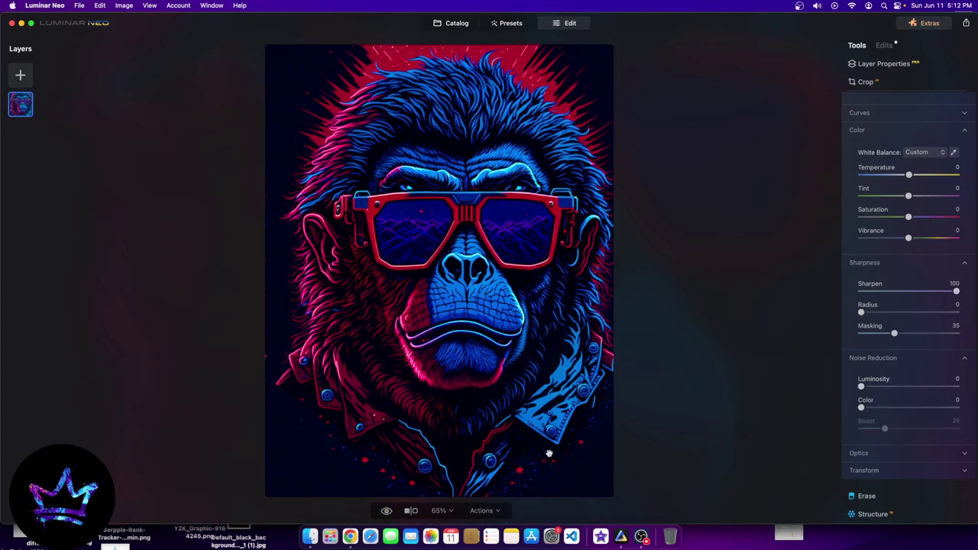
drag(862, 386, 956, 386)
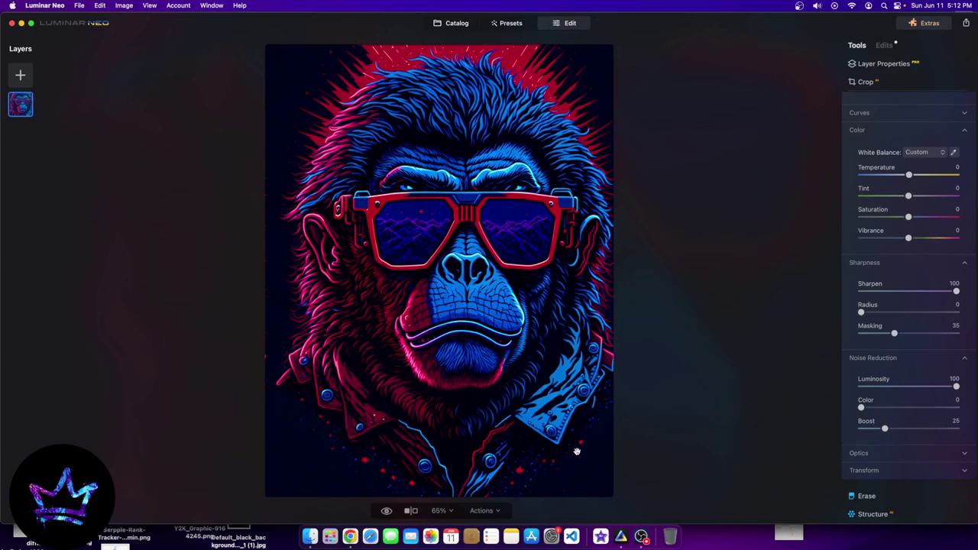
Compare the artwork with Auto Defringe on and off in Develop's Optics settings, leaving it enabled
click(859, 453)
scroll(849, 456, down, 3)
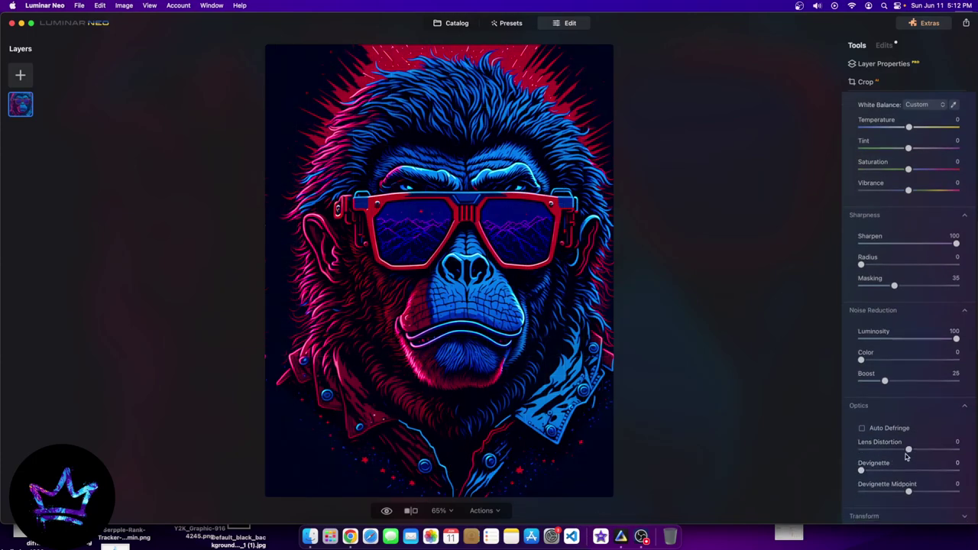
mouse_move(894, 427)
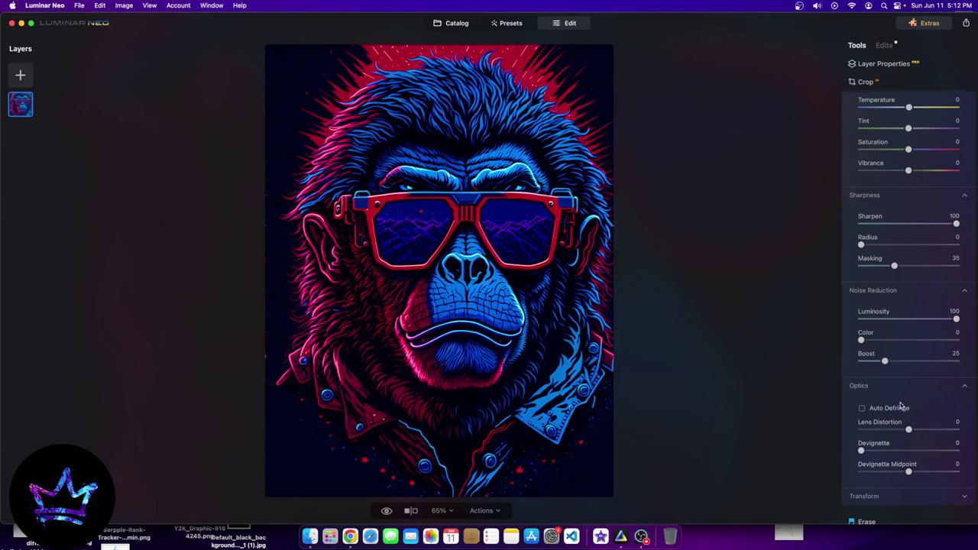
click(862, 411)
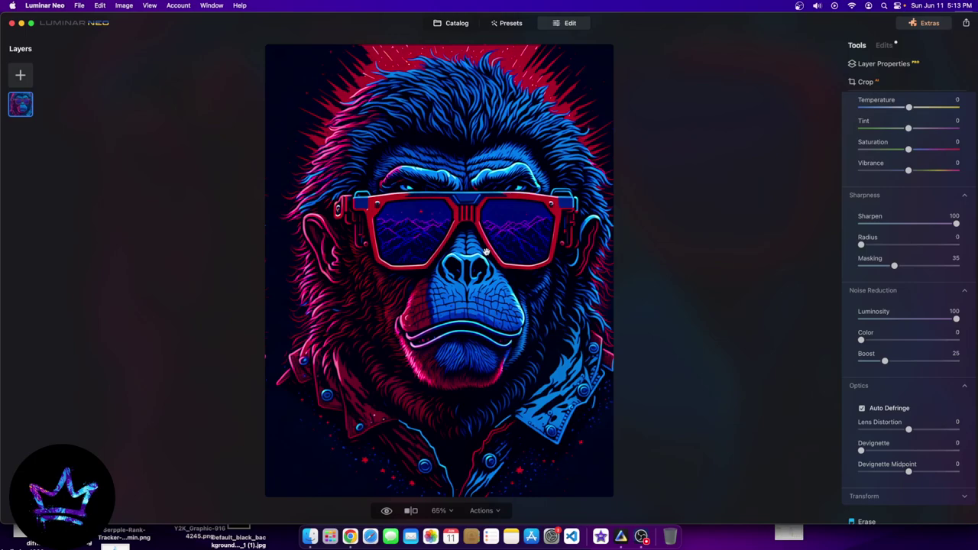
click(864, 409)
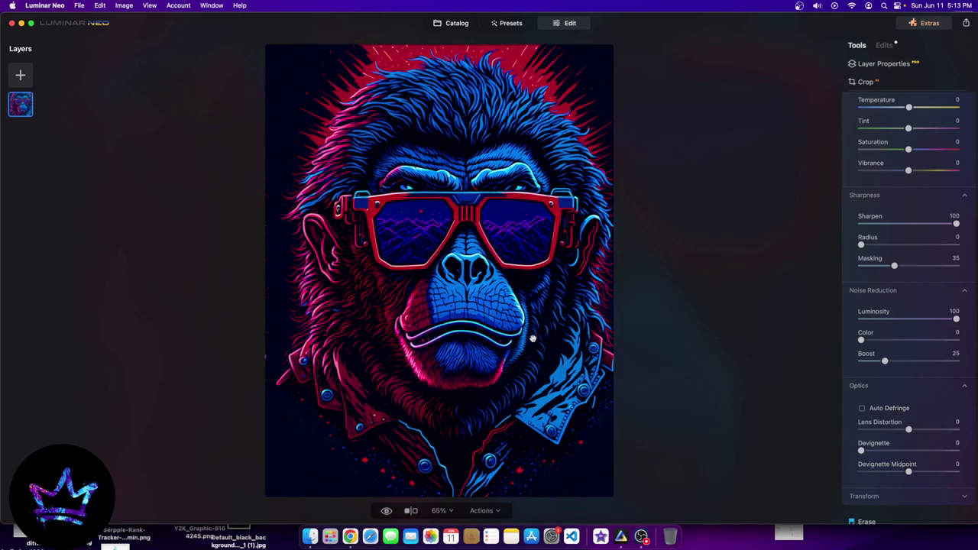
click(863, 409)
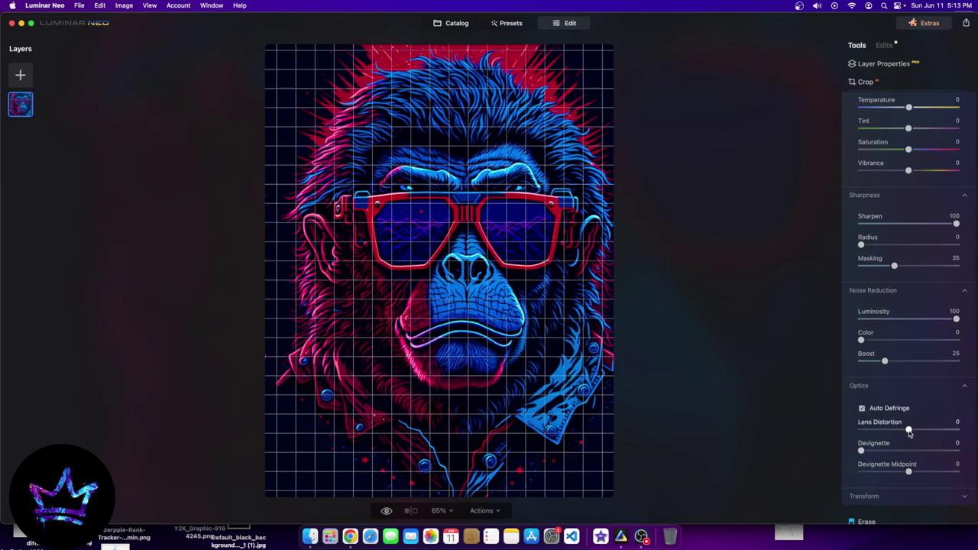
Try Lens Distortion at -100, set it to 100, and return to the photo catalog
drag(909, 430, 862, 430)
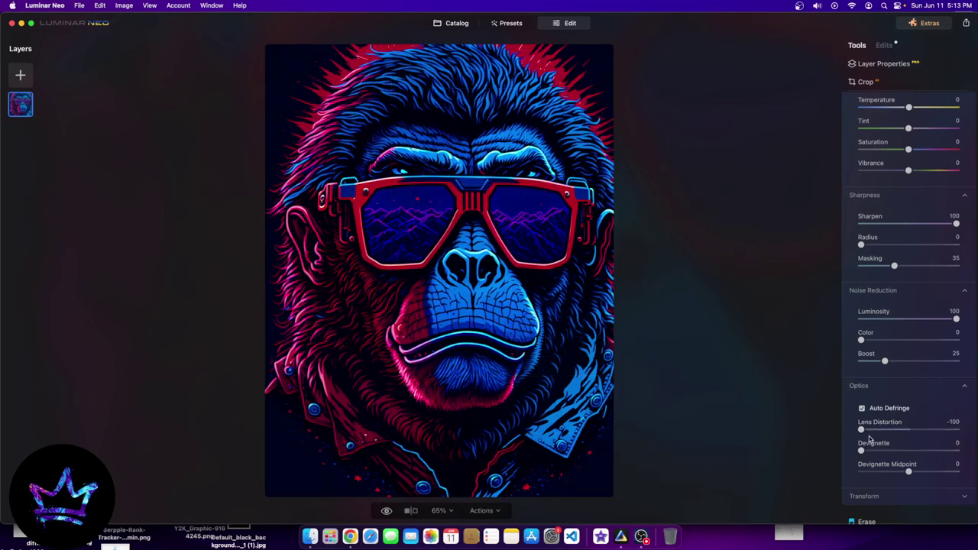
drag(862, 430, 976, 452)
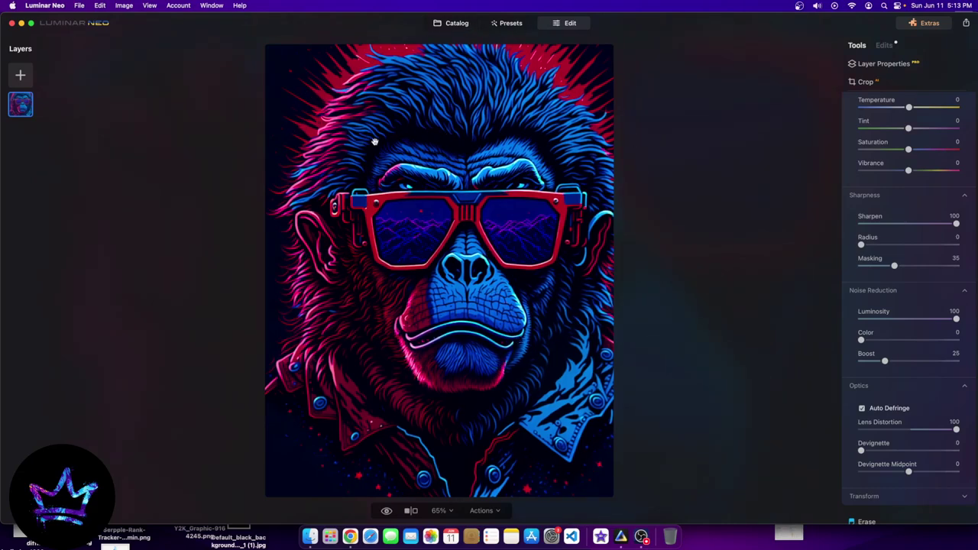
mouse_move(956, 429)
mouse_down()
mouse_move(875, 436)
mouse_move(957, 435)
mouse_move(961, 442)
mouse_move(806, 437)
mouse_move(965, 438)
mouse_up()
click(450, 28)
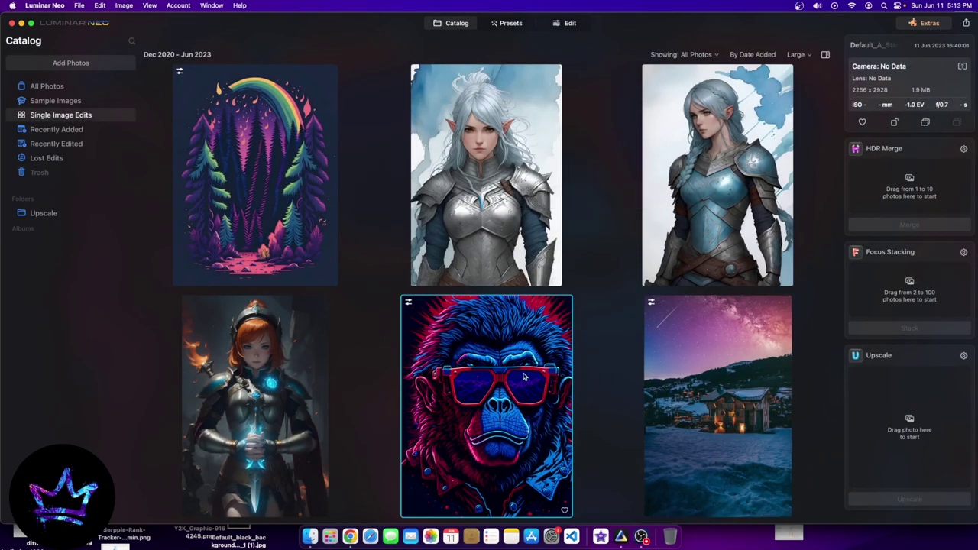
Open the ape-in-sunglasses artwork for editing and discard its existing Develop edits
double_click(480, 369)
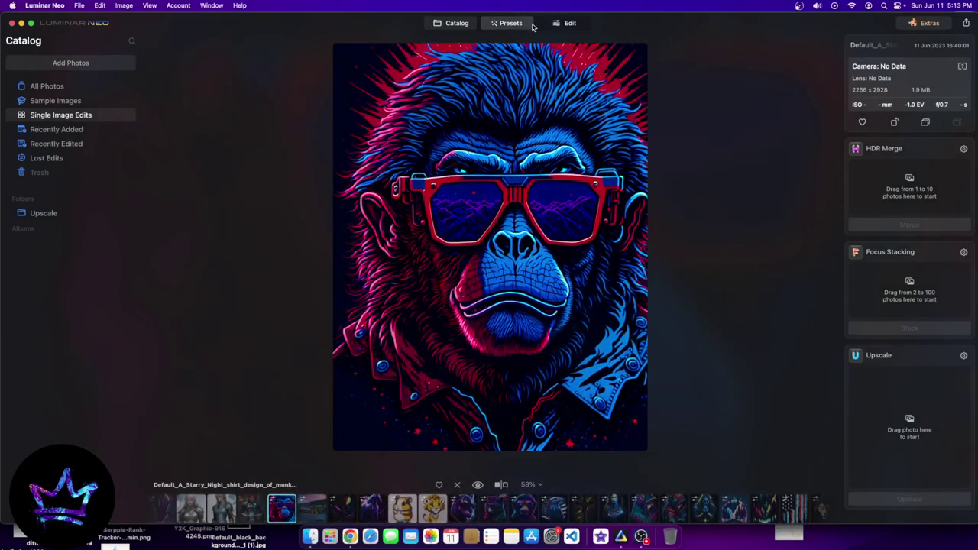
click(544, 24)
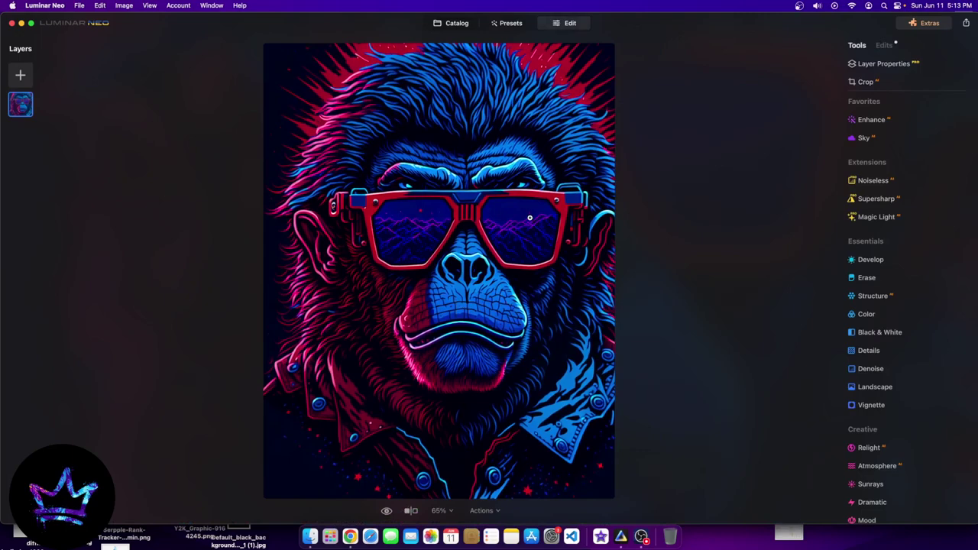
click(884, 46)
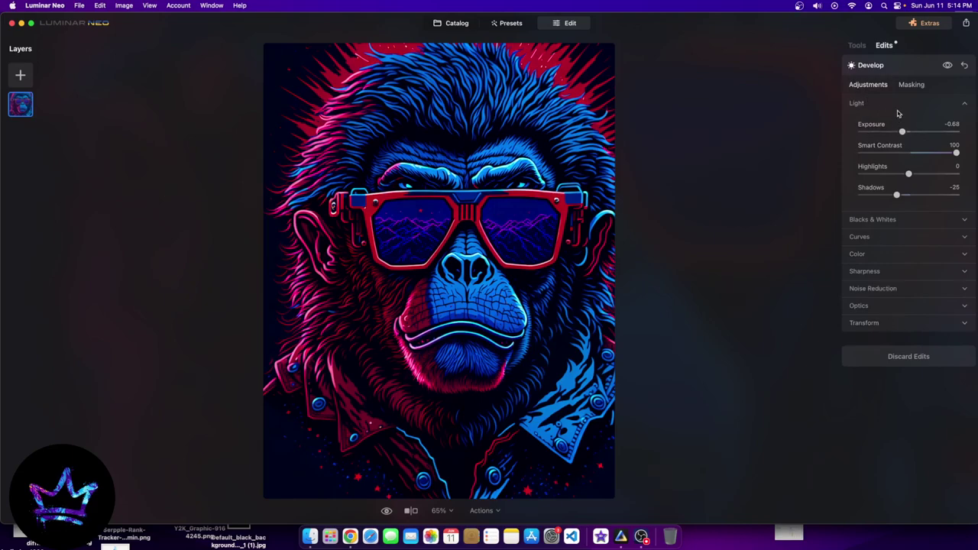
click(878, 325)
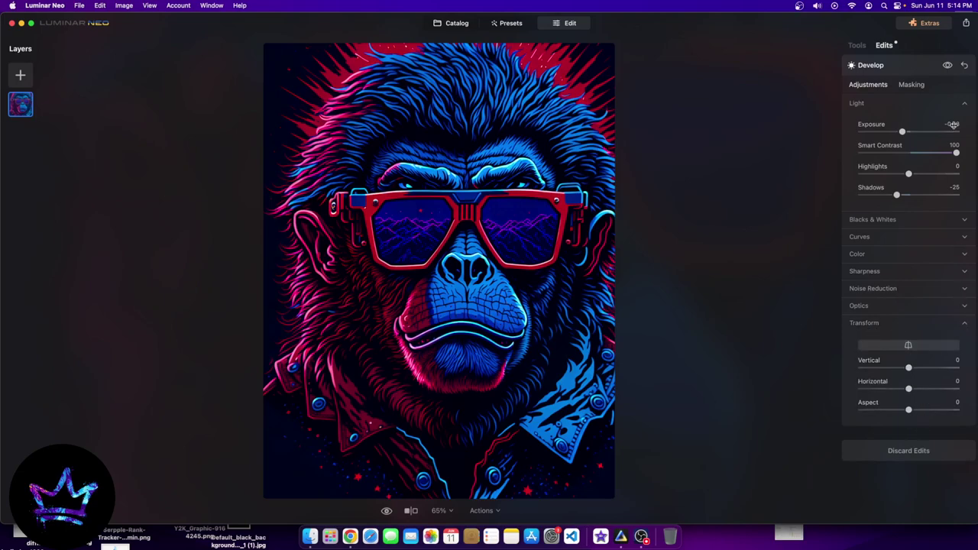
click(909, 452)
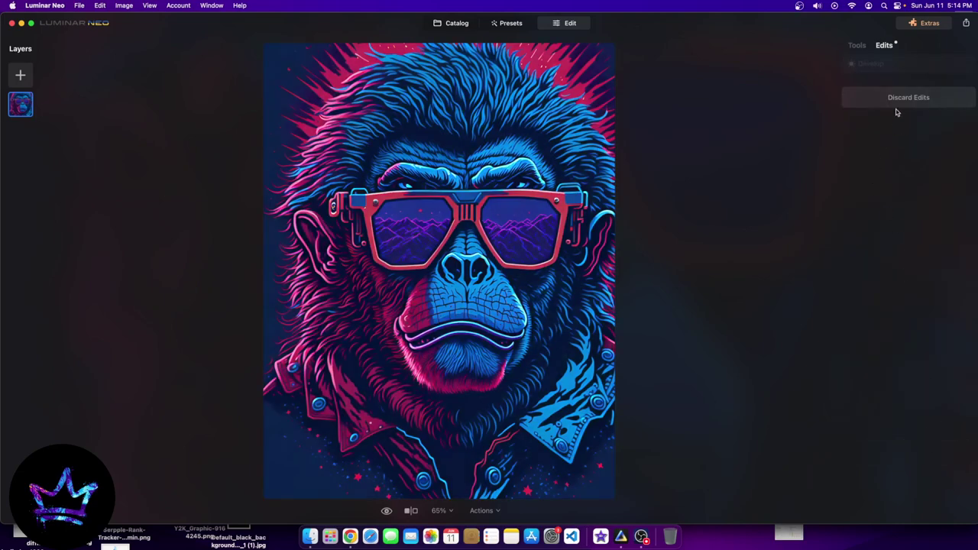
click(857, 45)
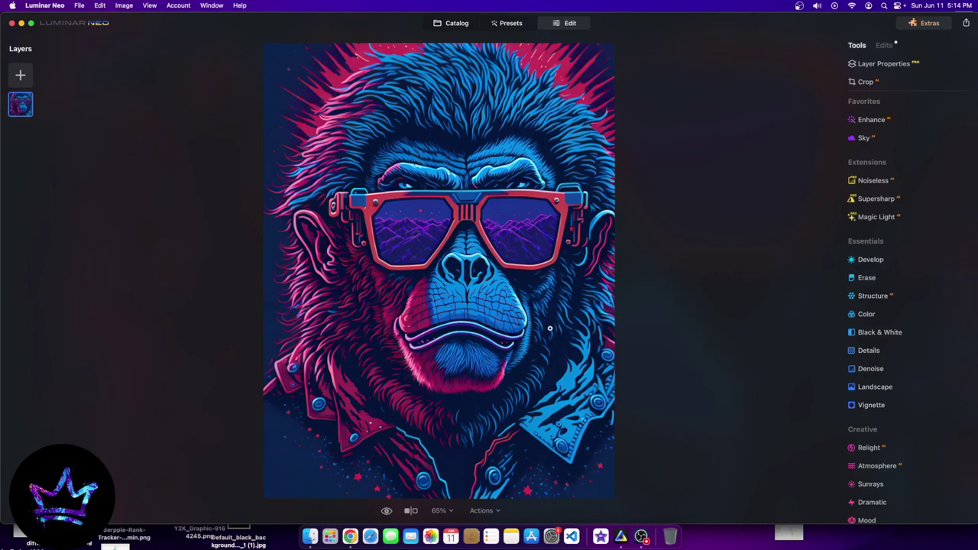
Try a Vignette Amount of -100 on the ape artwork and inspect its edges up close
scroll(544, 330, down, 5)
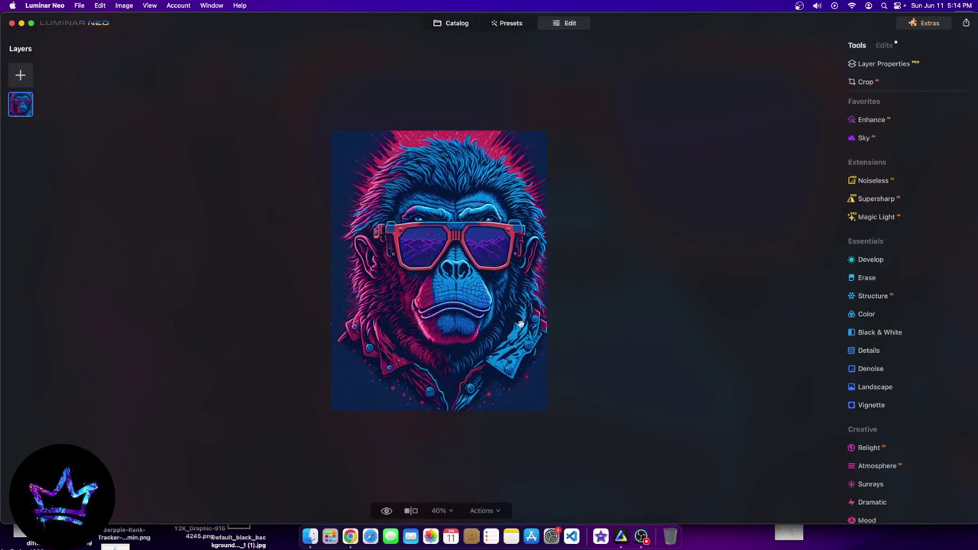
scroll(491, 289, up, 2)
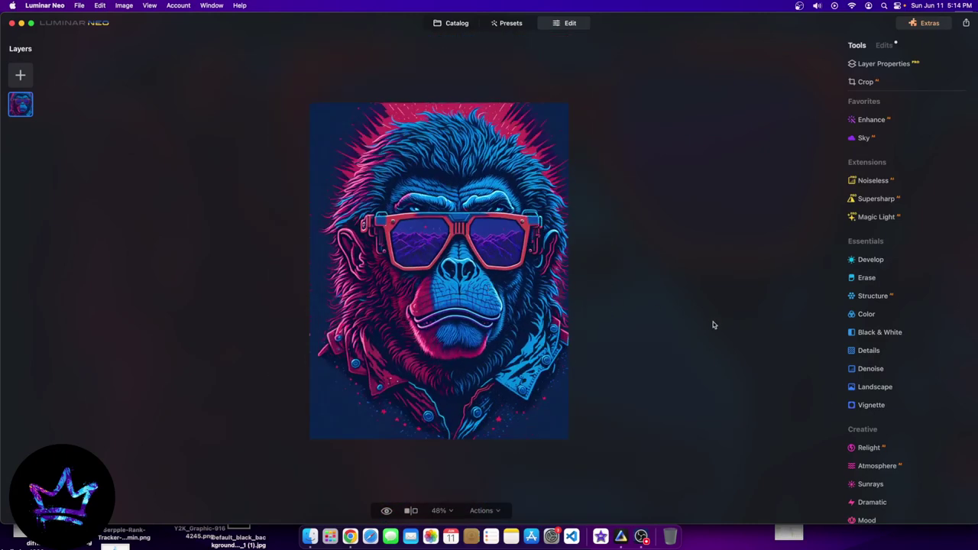
click(883, 406)
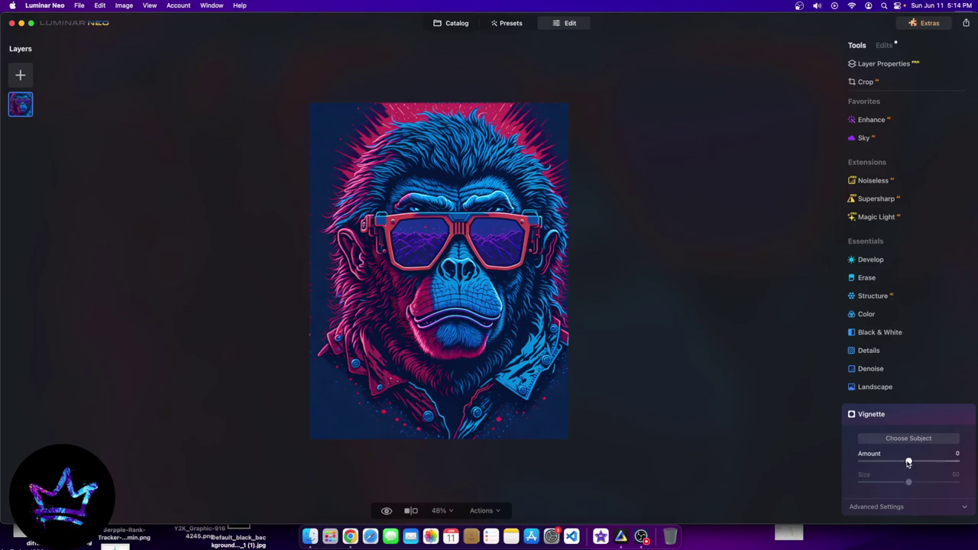
drag(908, 461, 861, 461)
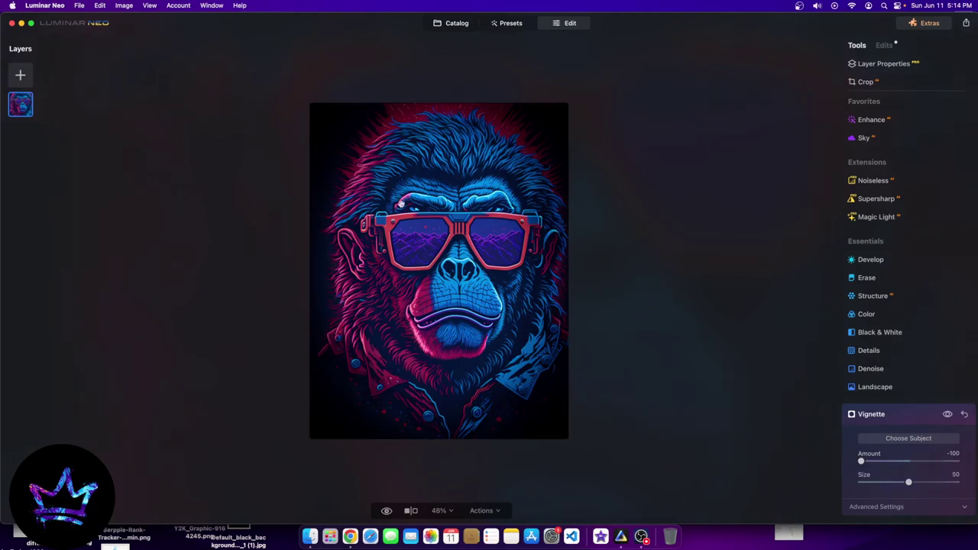
scroll(530, 399, up, 5)
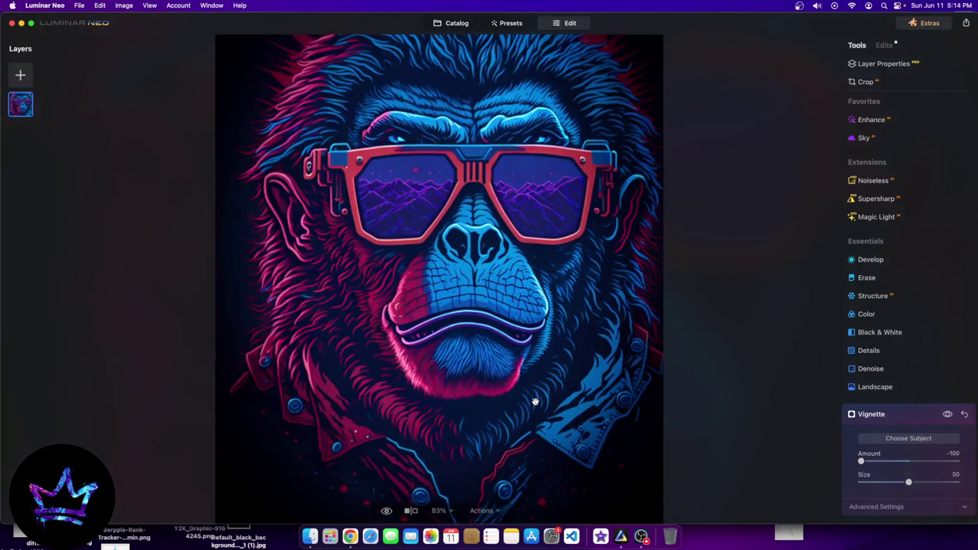
scroll(534, 393, down, 3)
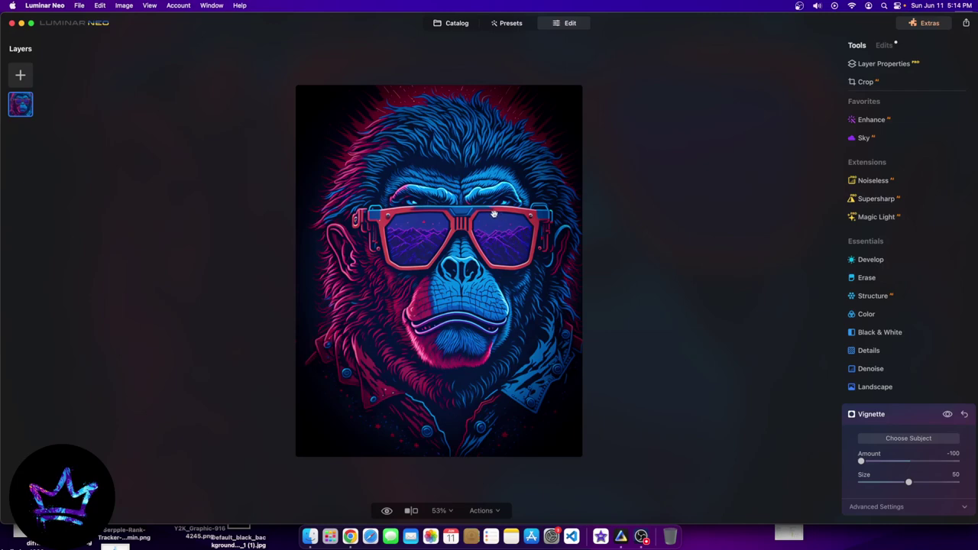
scroll(962, 445, down, 1)
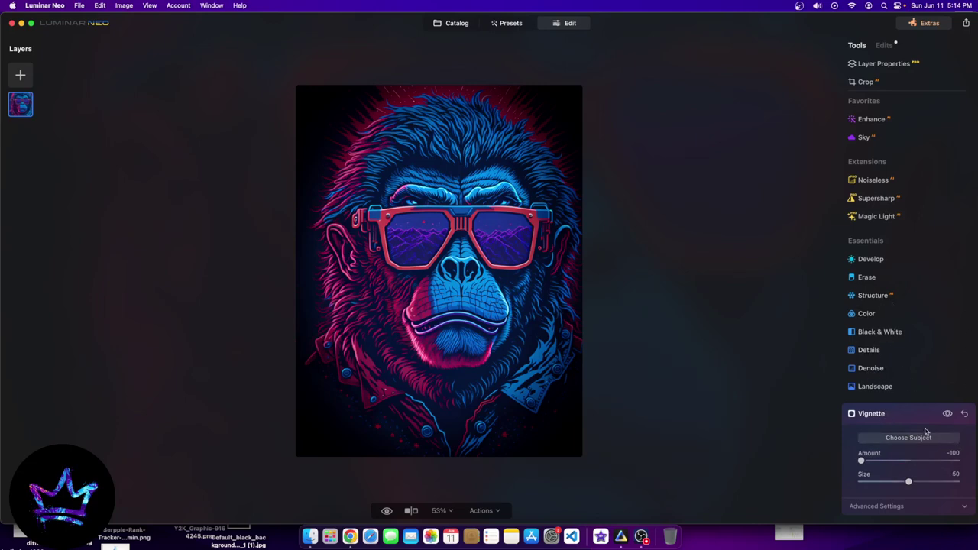
Try Develop's Smart Contrast at 100 and at 3, and discard all edits on the artwork
click(877, 260)
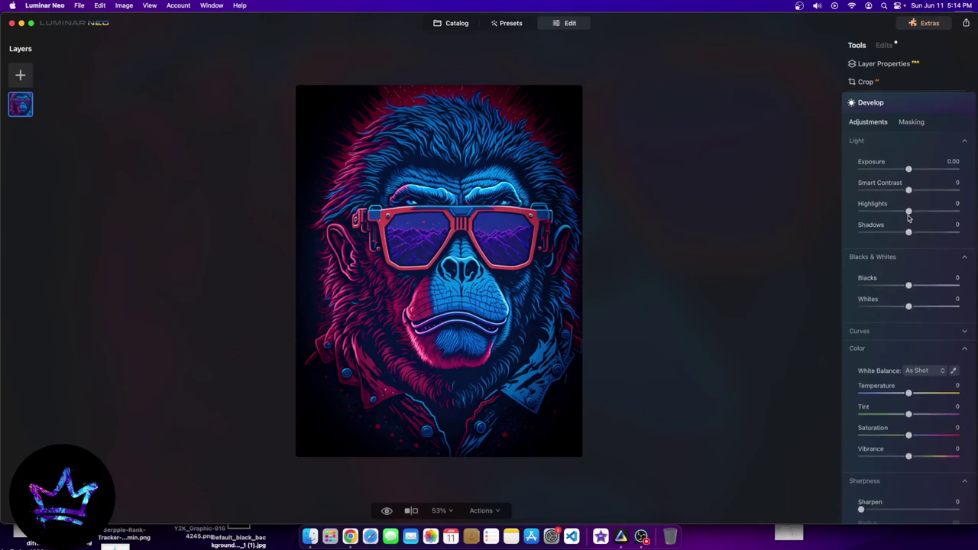
drag(908, 190, 956, 189)
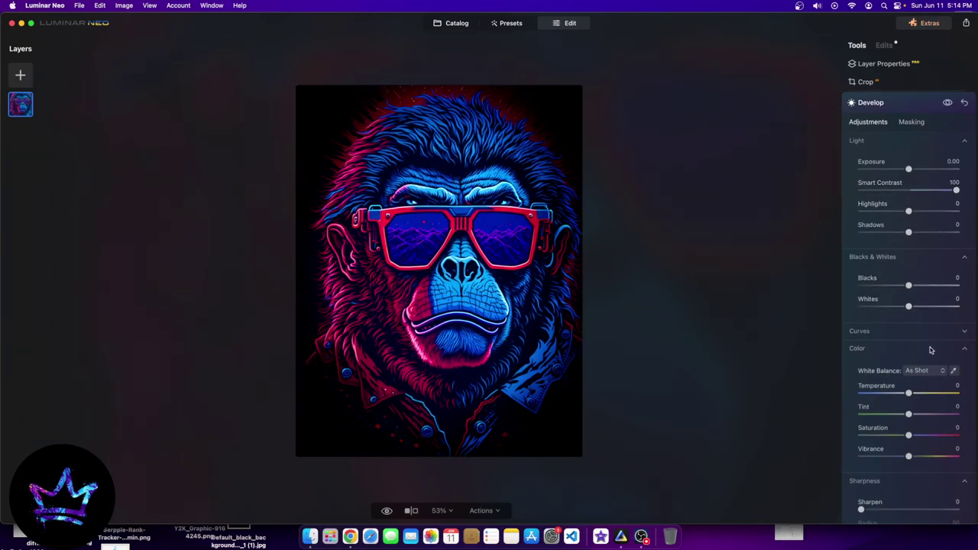
drag(955, 190, 911, 190)
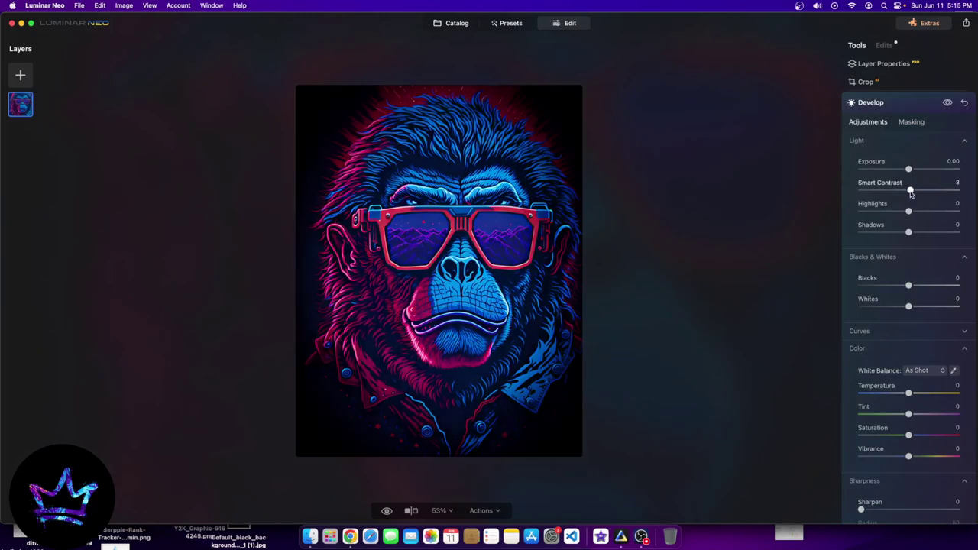
scroll(931, 375, down, 2)
scroll(930, 376, down, 7)
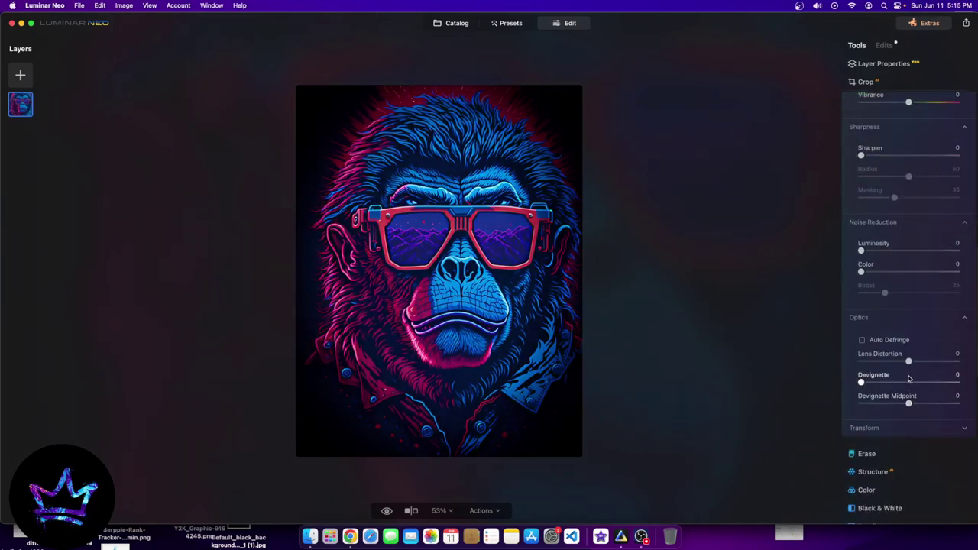
click(885, 45)
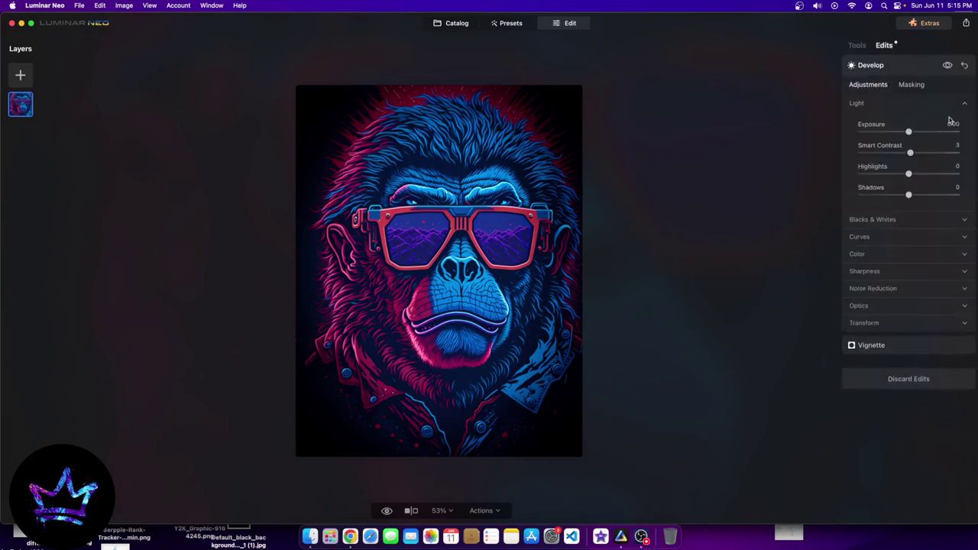
click(916, 376)
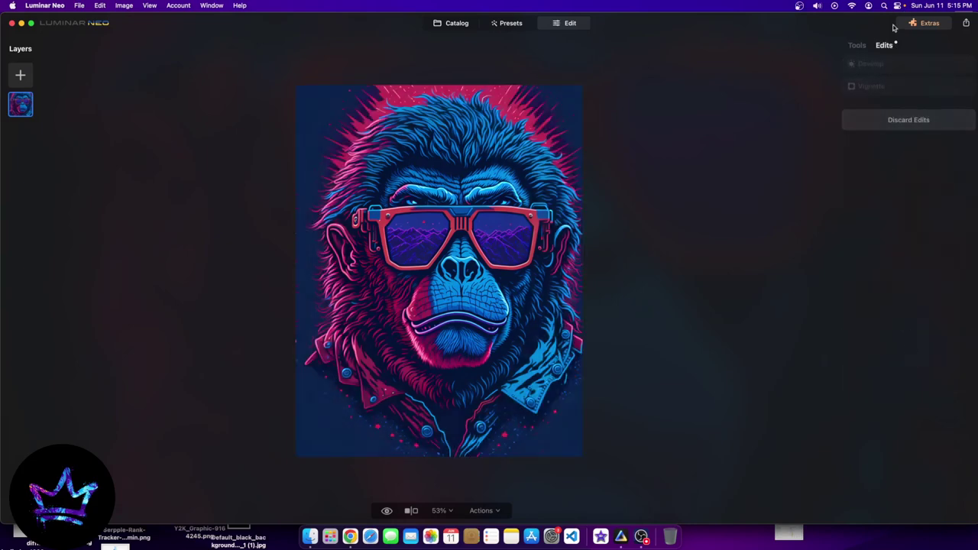
Set Smart Contrast to 100 in Develop's Light settings
click(858, 44)
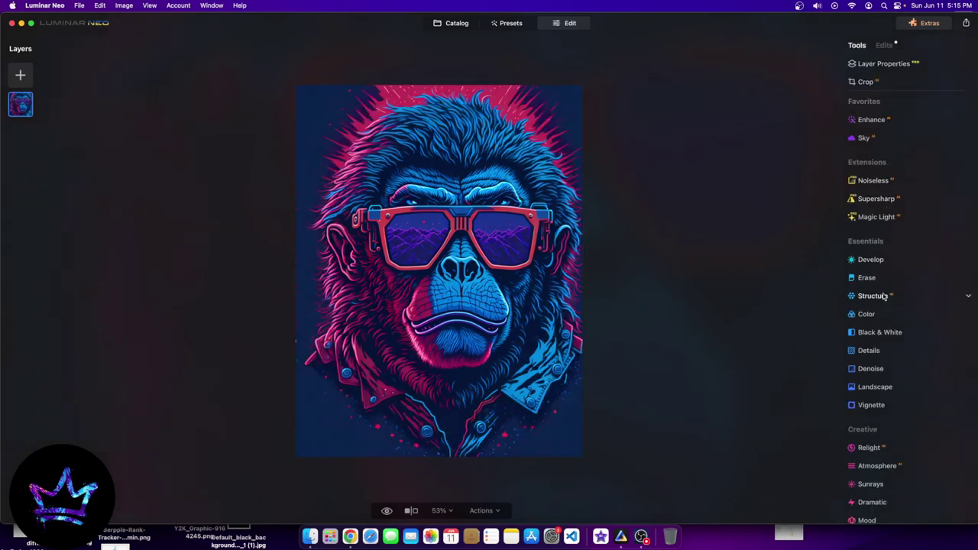
click(876, 268)
drag(917, 192, 976, 203)
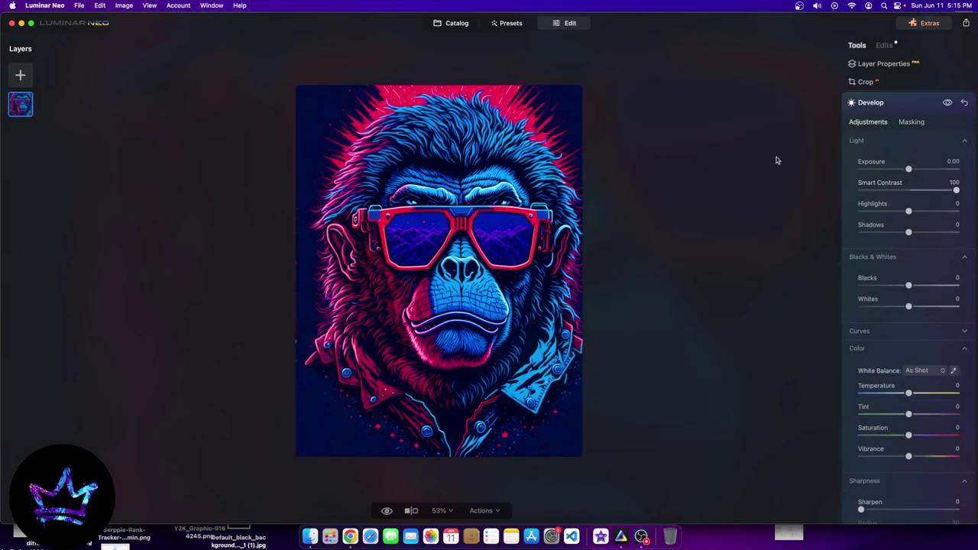
Add a Vignette with an Amount of -71, keeping the Size at 50
scroll(882, 317, down, 10)
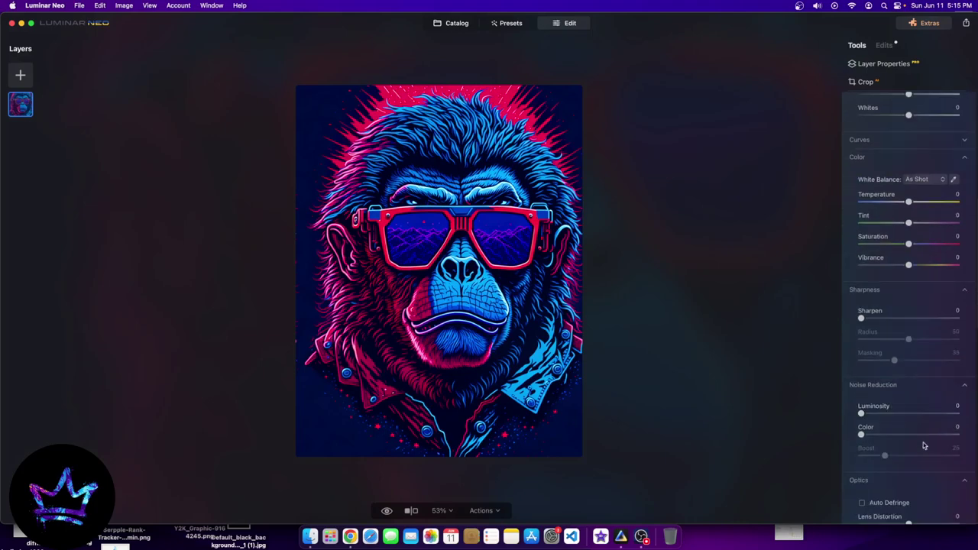
scroll(901, 408, down, 4)
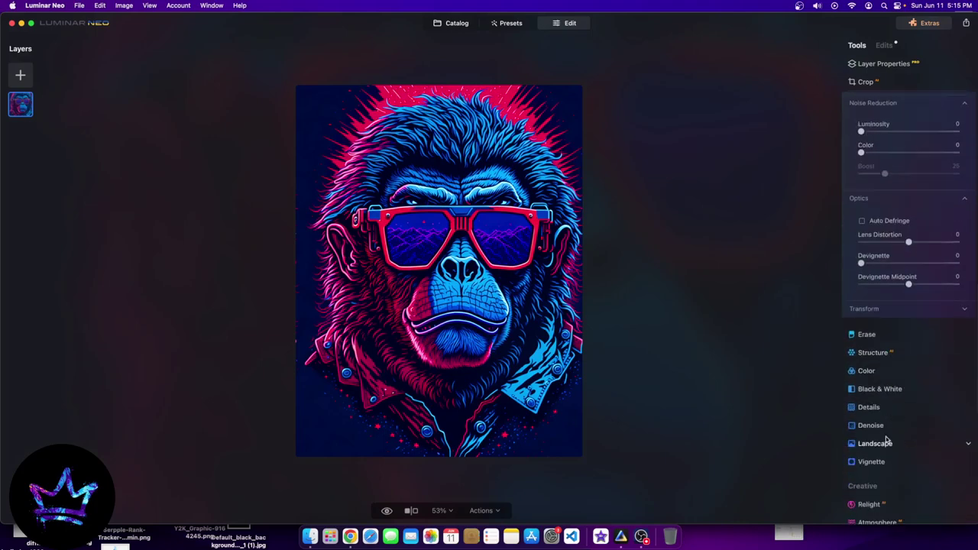
click(875, 448)
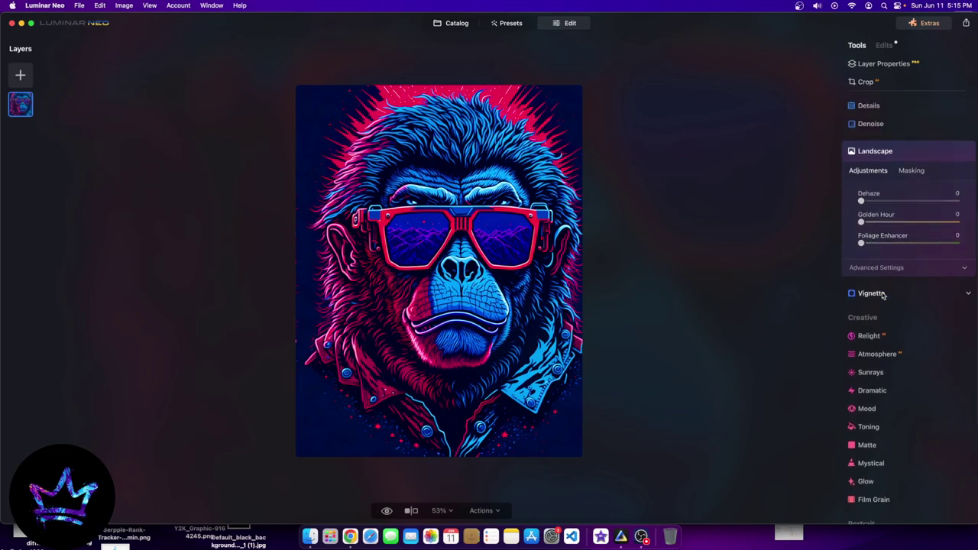
click(870, 292)
drag(908, 217, 880, 216)
drag(877, 217, 875, 217)
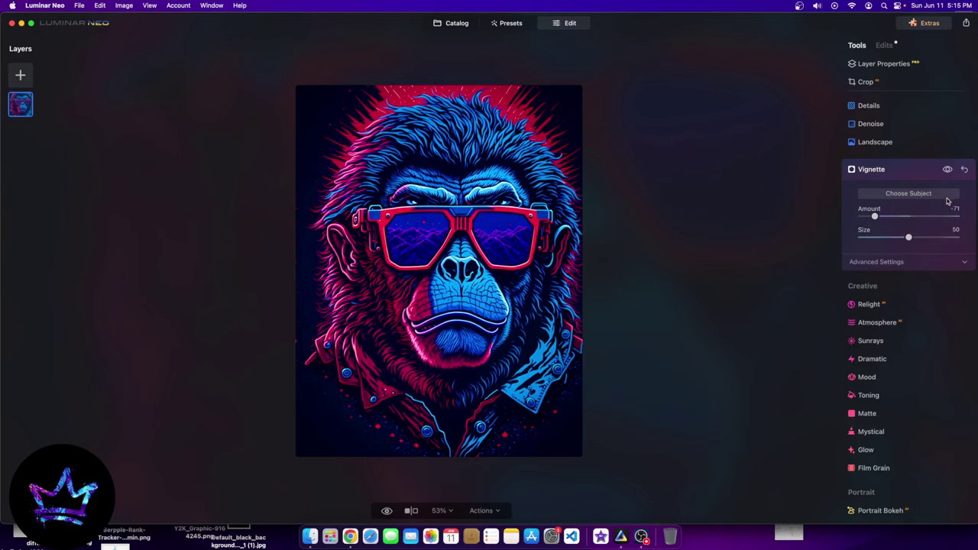
Paint a Develop brush mask over the artwork's four background corners with Size, Softness and Strength at 100
scroll(941, 267, up, 4)
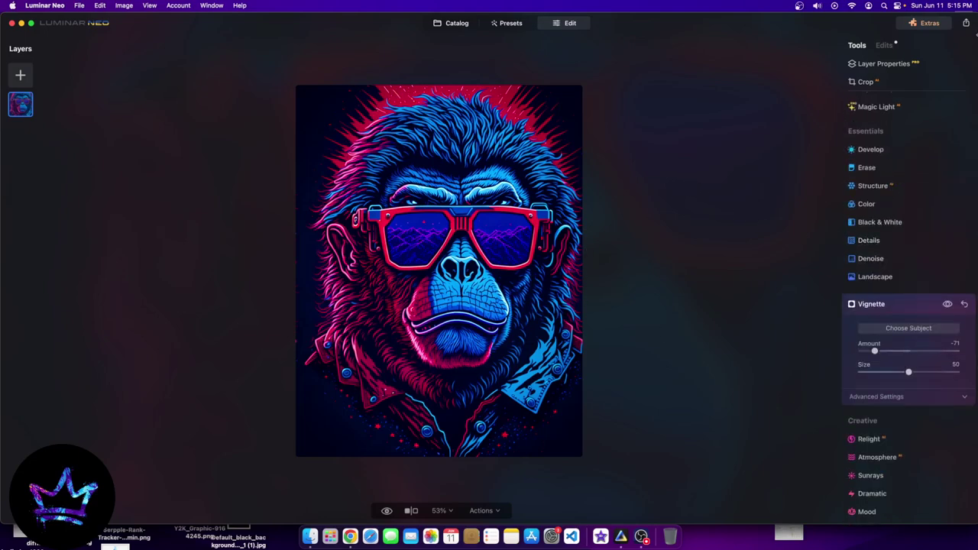
scroll(879, 229, up, 1)
scroll(810, 209, up, 3)
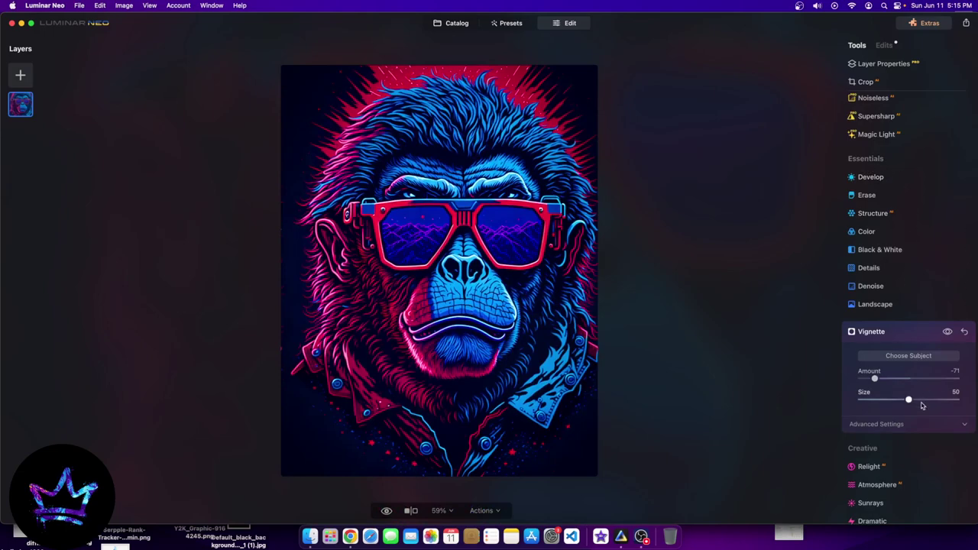
click(893, 181)
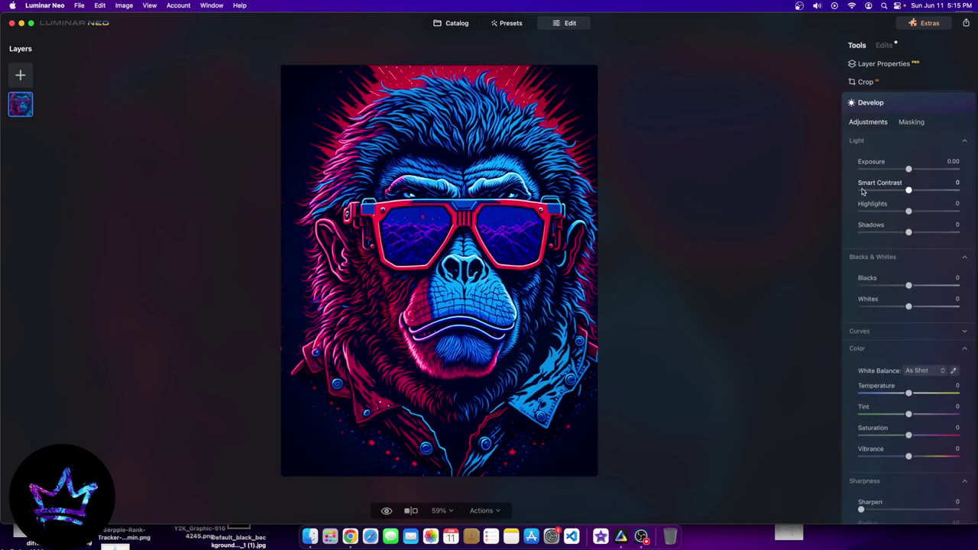
click(911, 123)
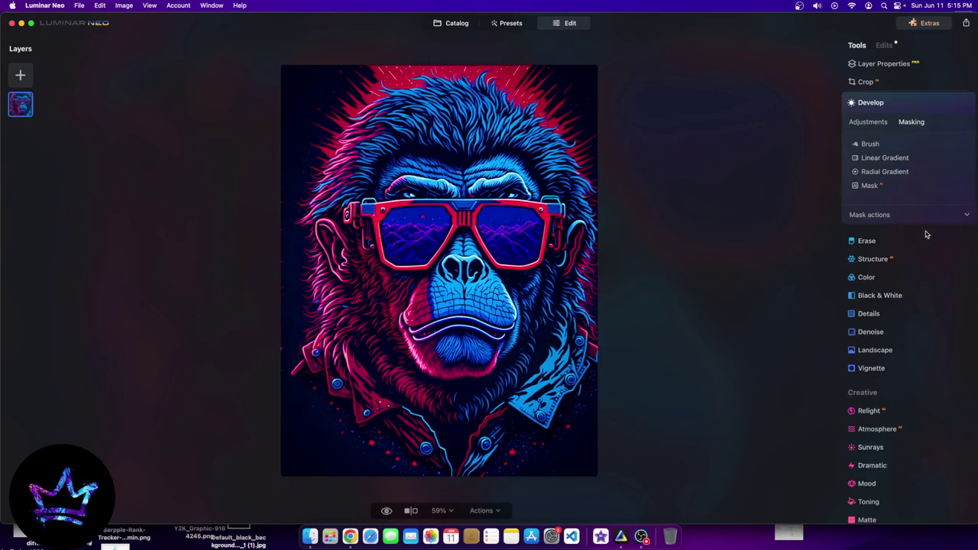
click(868, 144)
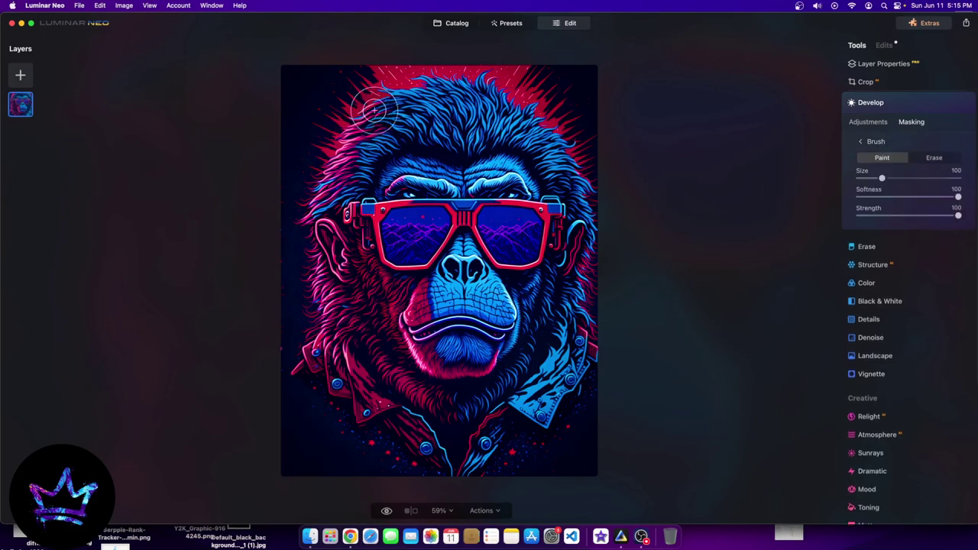
mouse_move(320, 78)
mouse_down()
mouse_move(283, 133)
mouse_move(299, 87)
mouse_move(296, 97)
mouse_move(309, 88)
mouse_move(316, 133)
mouse_up()
mouse_move(592, 103)
mouse_down()
mouse_move(571, 59)
mouse_move(569, 76)
mouse_up()
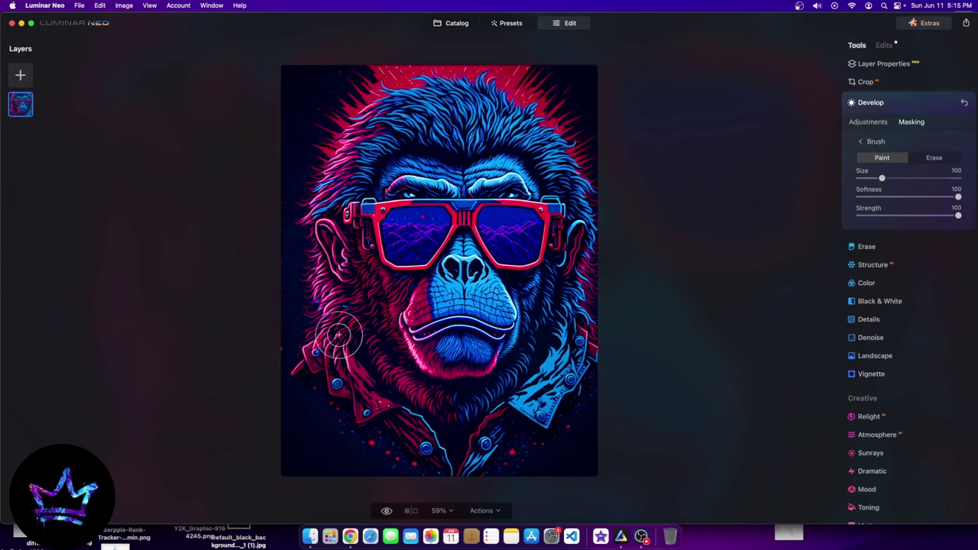
mouse_move(315, 419)
mouse_down()
mouse_move(305, 381)
mouse_move(292, 430)
mouse_move(325, 465)
mouse_move(359, 476)
mouse_move(345, 441)
mouse_move(364, 465)
mouse_up()
mouse_move(579, 454)
mouse_down()
mouse_move(573, 495)
mouse_move(582, 457)
mouse_move(536, 479)
mouse_move(583, 415)
mouse_up()
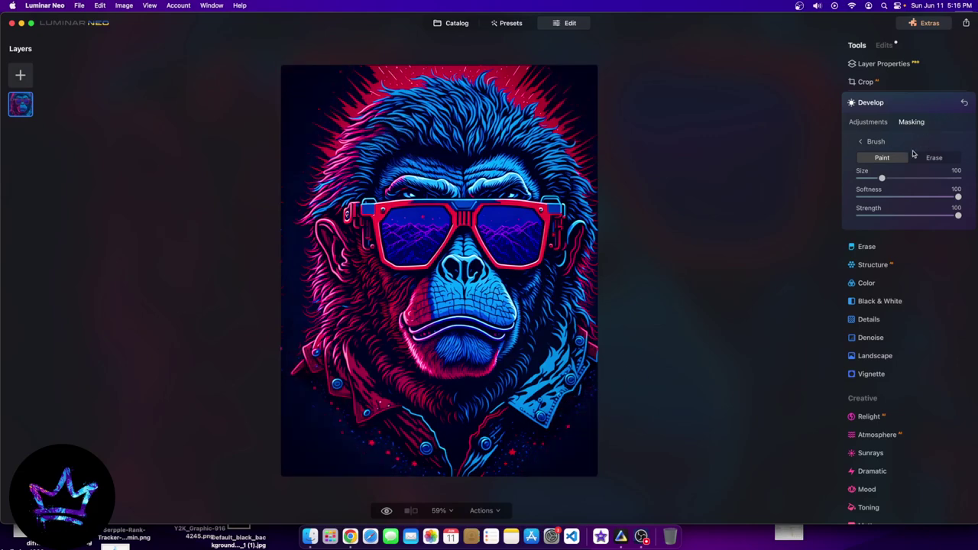
Try the masked corners' Exposure at -5.00 and set it to -1.11
click(862, 122)
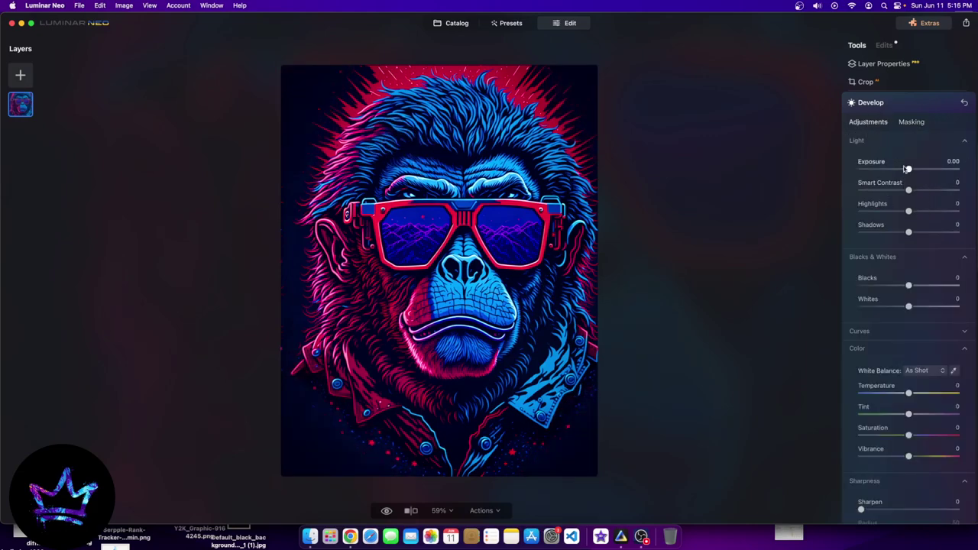
drag(908, 170, 861, 174)
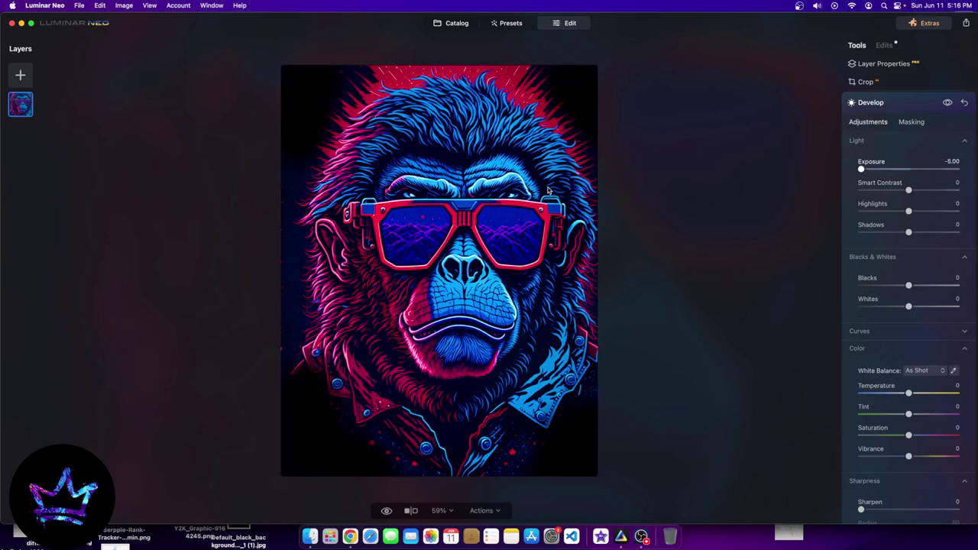
drag(861, 169, 897, 172)
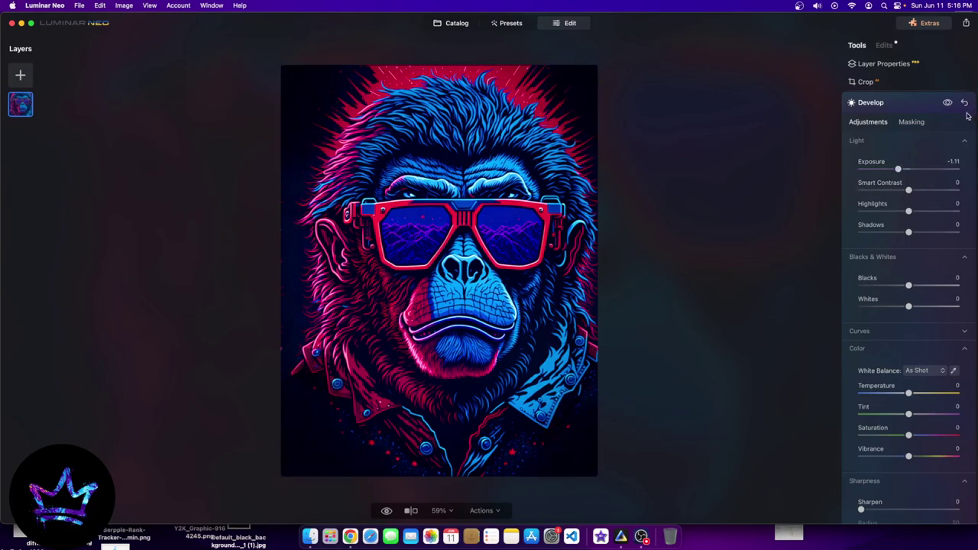
Extend the Develop brush mask with Paint strokes along the artwork's outer background edges, keeping Size, Softness and Strength at 100
click(908, 122)
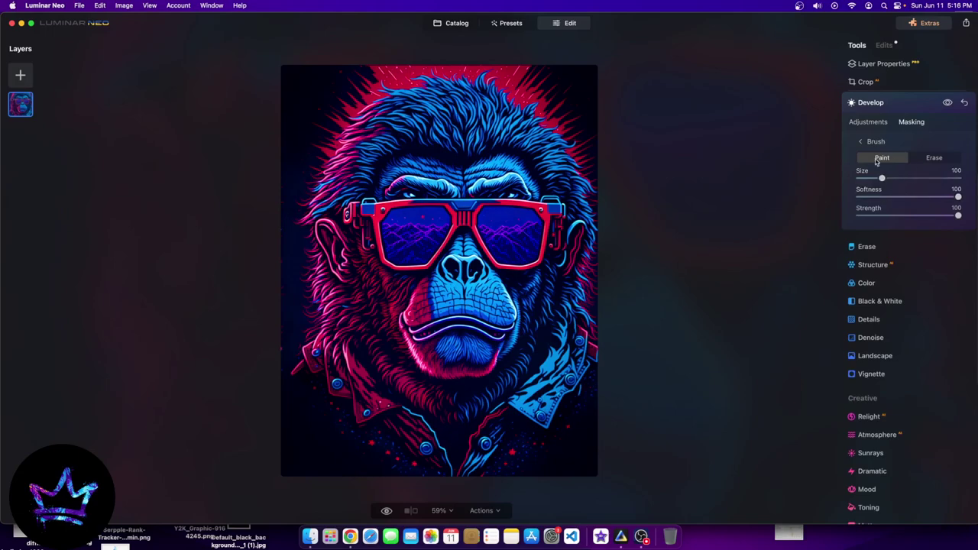
mouse_move(303, 247)
mouse_down()
mouse_move(296, 161)
mouse_move(293, 375)
mouse_up()
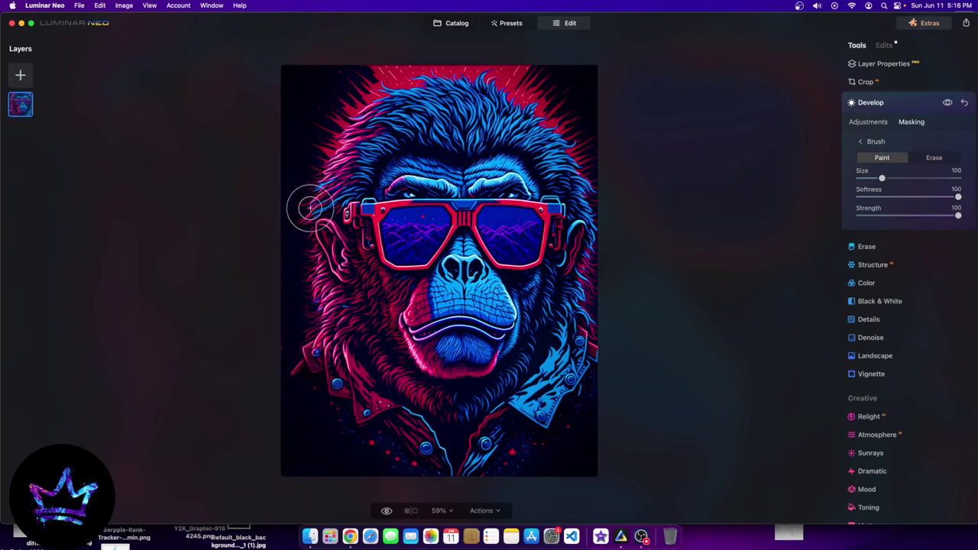
mouse_move(301, 187)
mouse_down()
mouse_move(290, 371)
mouse_move(299, 115)
mouse_up()
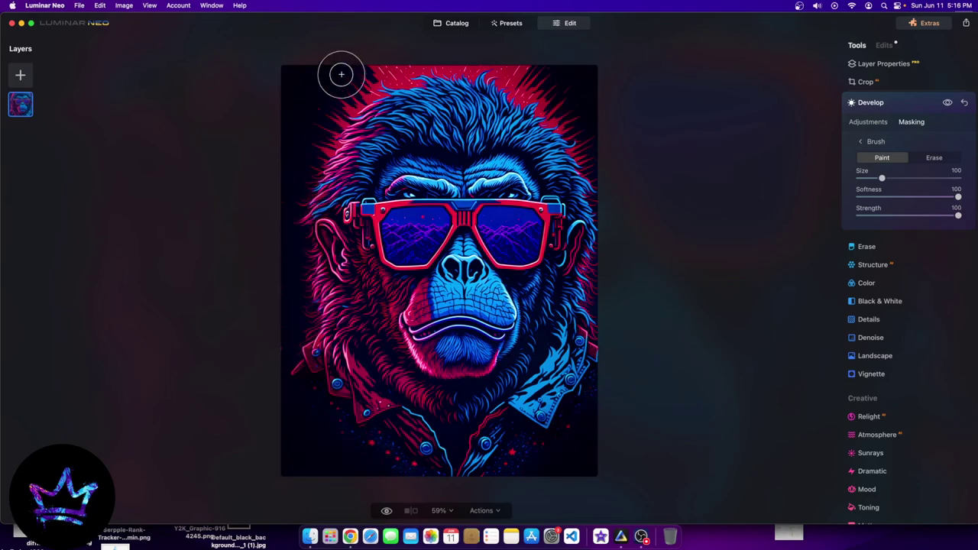
mouse_move(338, 72)
mouse_down()
mouse_move(535, 72)
mouse_move(572, 96)
mouse_move(611, 153)
mouse_up()
mouse_move(585, 451)
mouse_down()
mouse_move(532, 471)
mouse_move(515, 454)
mouse_move(527, 467)
mouse_move(597, 383)
mouse_move(580, 405)
mouse_up()
mouse_move(434, 470)
mouse_down()
mouse_move(362, 445)
mouse_move(325, 424)
mouse_up()
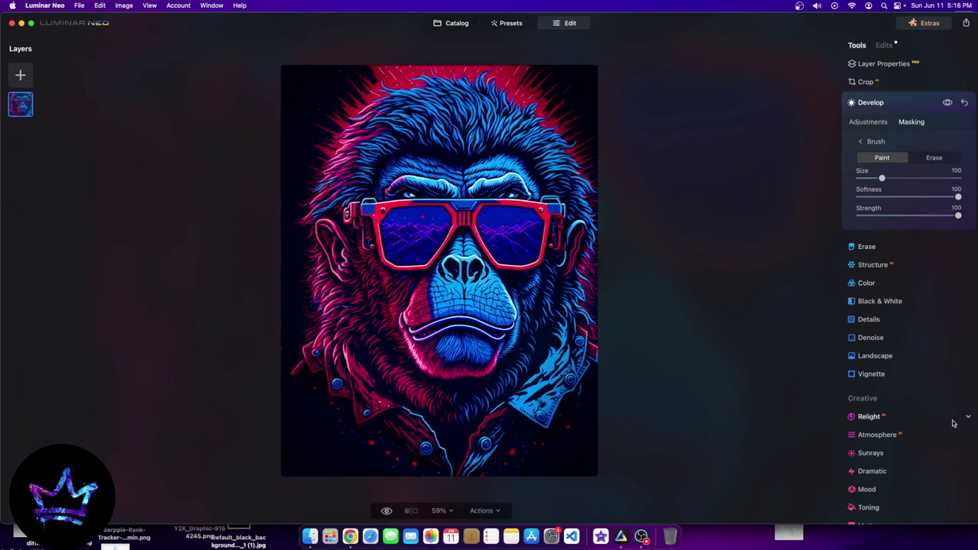
Set Dehaze to 100 in the Landscape tool's adjustments
scroll(940, 443, down, 2)
scroll(907, 415, down, 3)
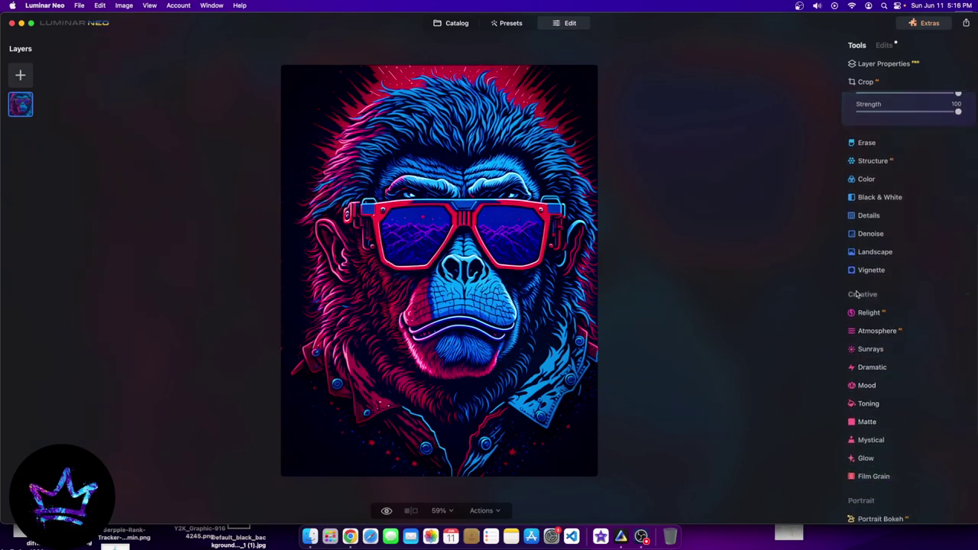
click(875, 252)
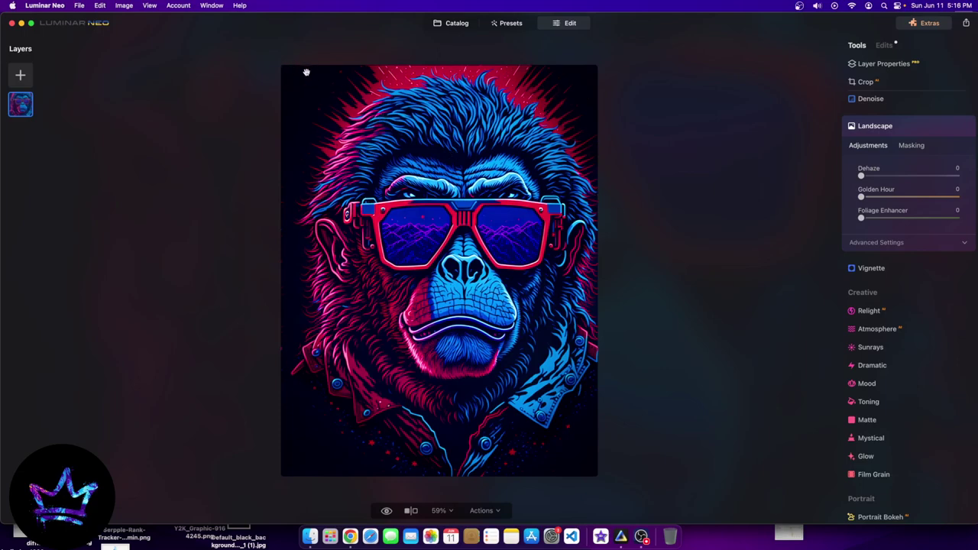
drag(864, 178, 958, 176)
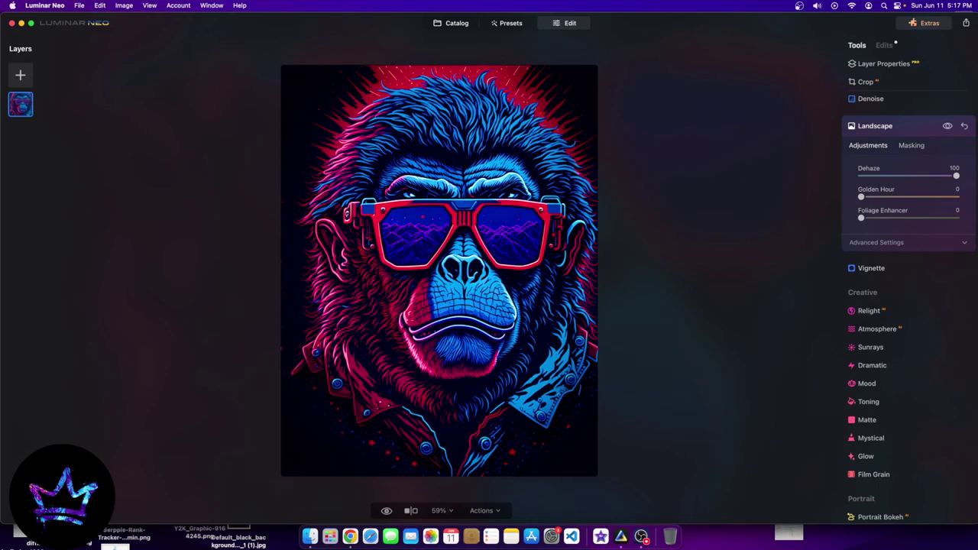
Compare the artwork before and after editing by moving the divider to its left edge, and close the comparison
click(412, 510)
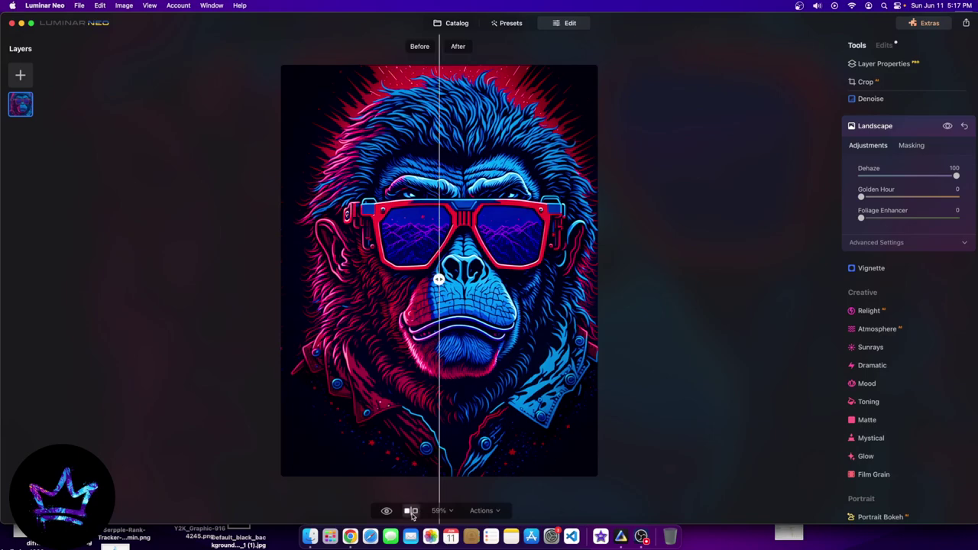
drag(440, 342, 301, 338)
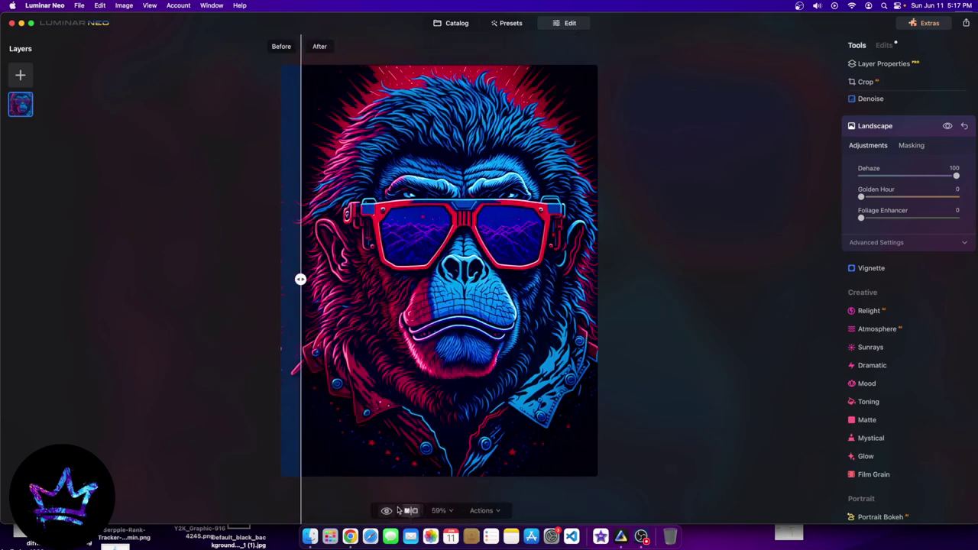
click(411, 511)
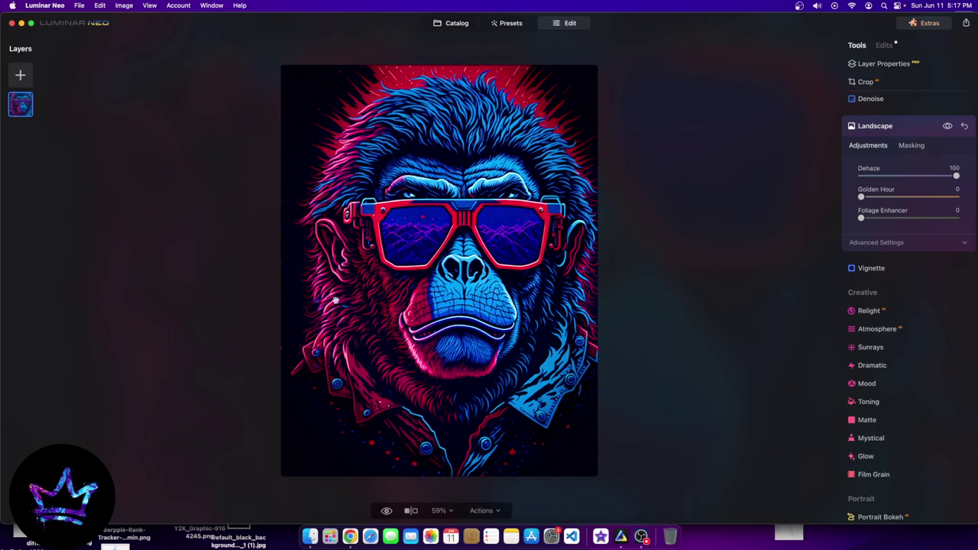
Open the front-facing silver-haired elf warrior image for editing and set its Landscape Dehaze to 100
click(446, 25)
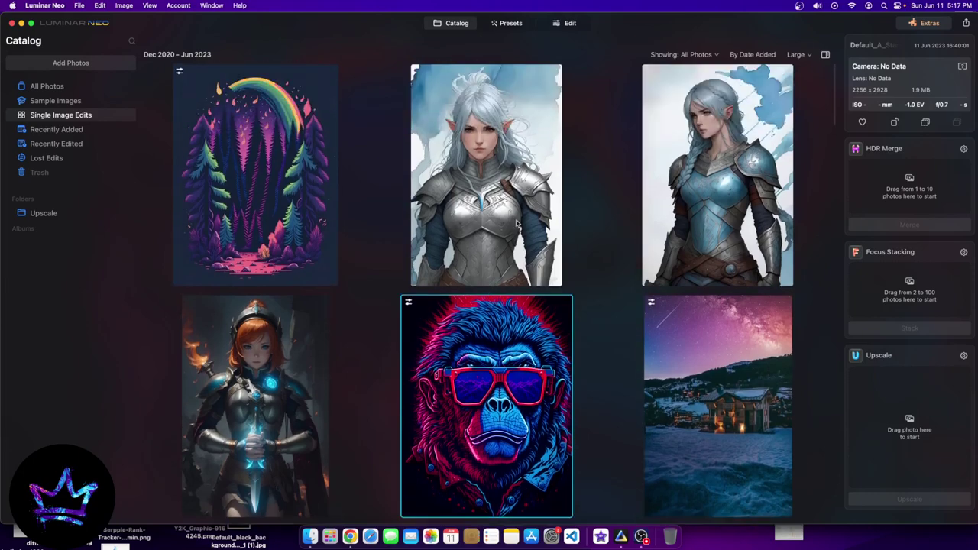
double_click(513, 203)
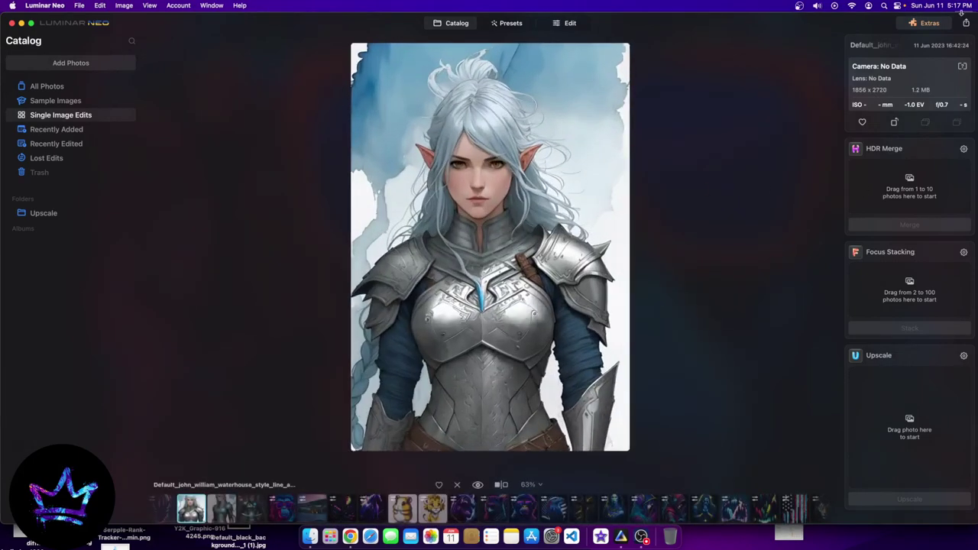
click(568, 23)
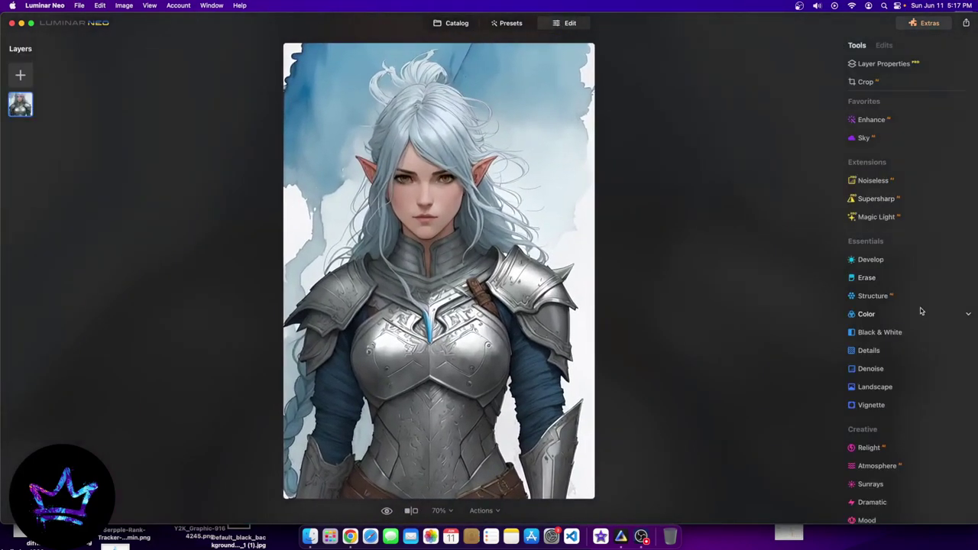
click(873, 386)
drag(861, 446, 956, 445)
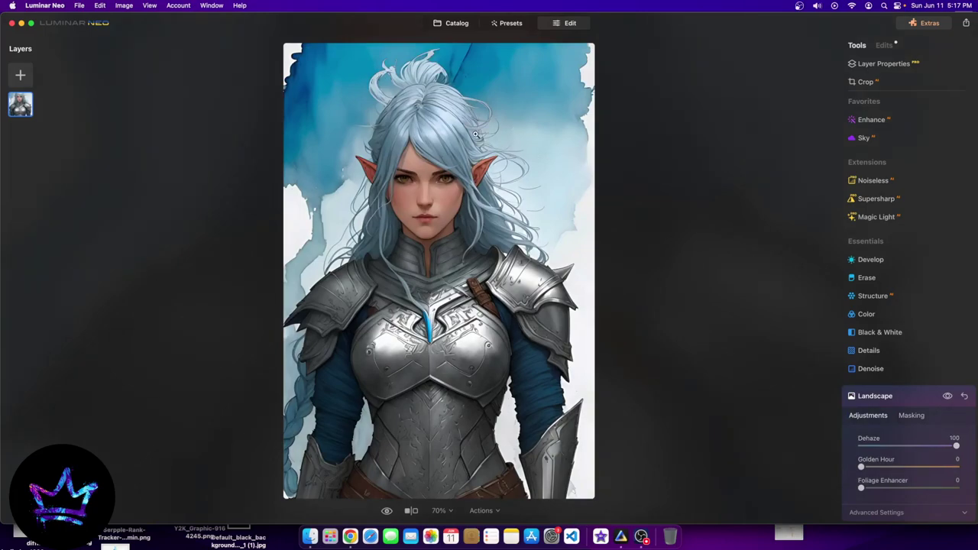
key(super+minus)
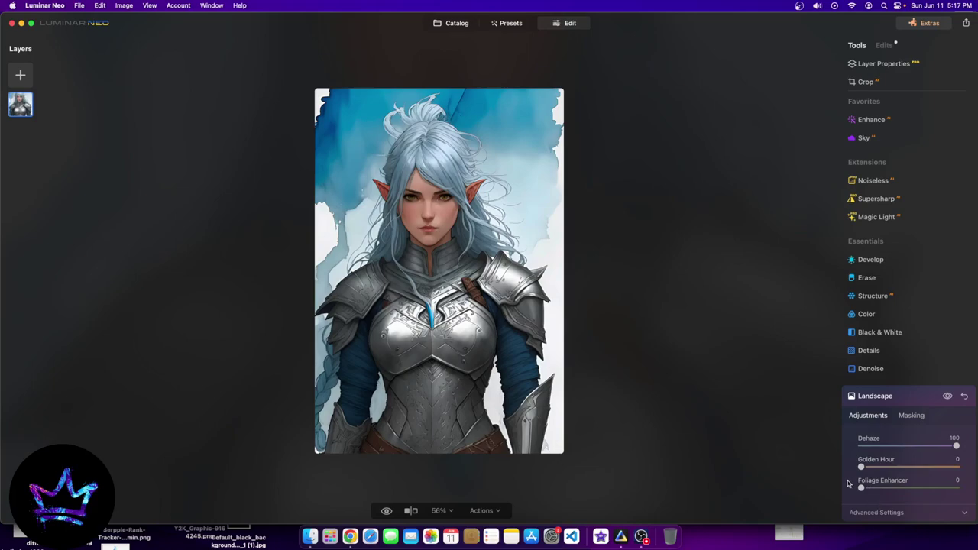
Return to the catalog and open the gorilla-with-sunglasses image for editing
click(456, 24)
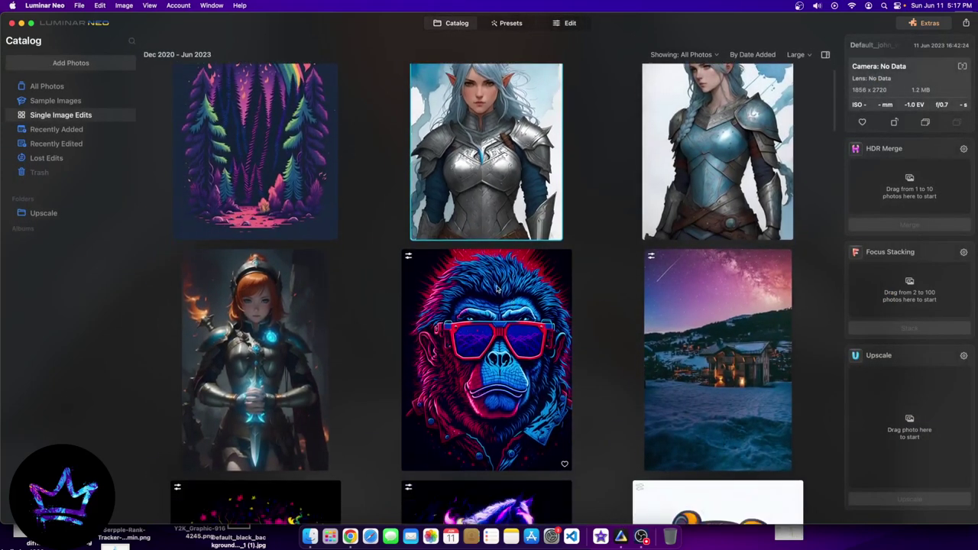
double_click(488, 280)
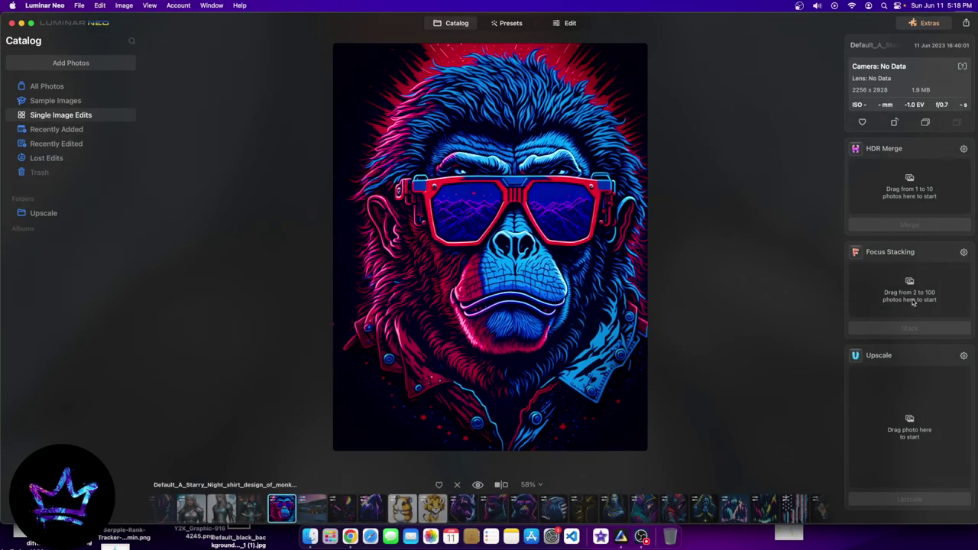
click(570, 23)
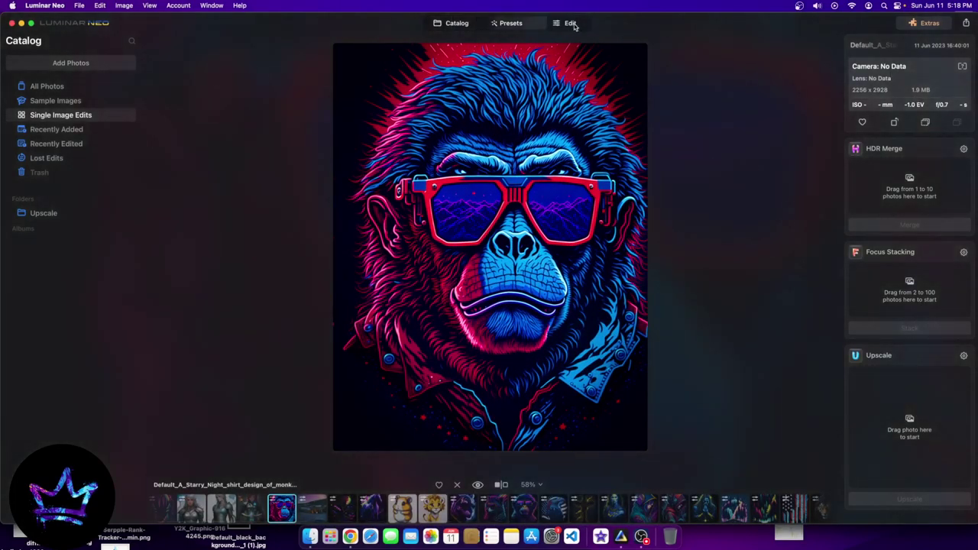
Try Film Grain at an amount of 100 on the gorilla image and examine the texture up close around the muzzle
scroll(904, 419, down, 5)
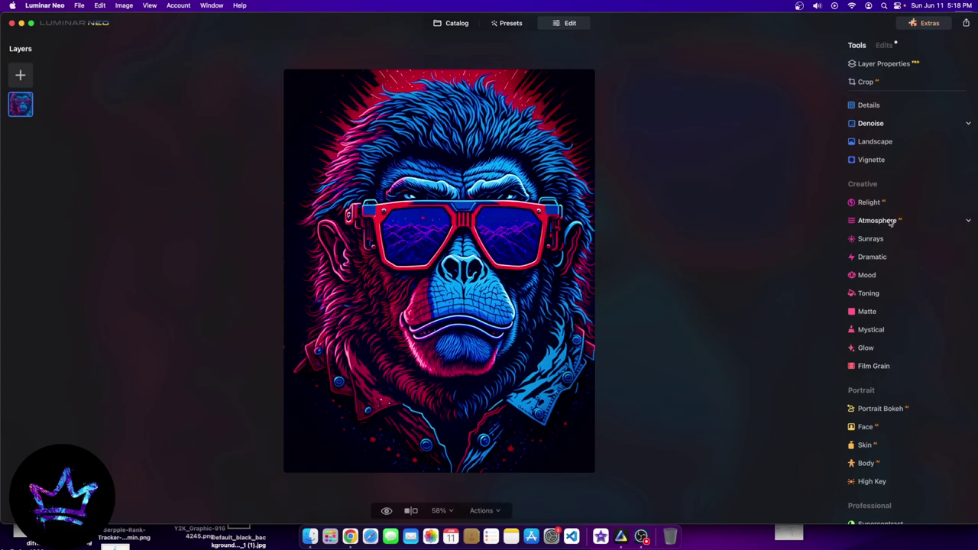
click(883, 368)
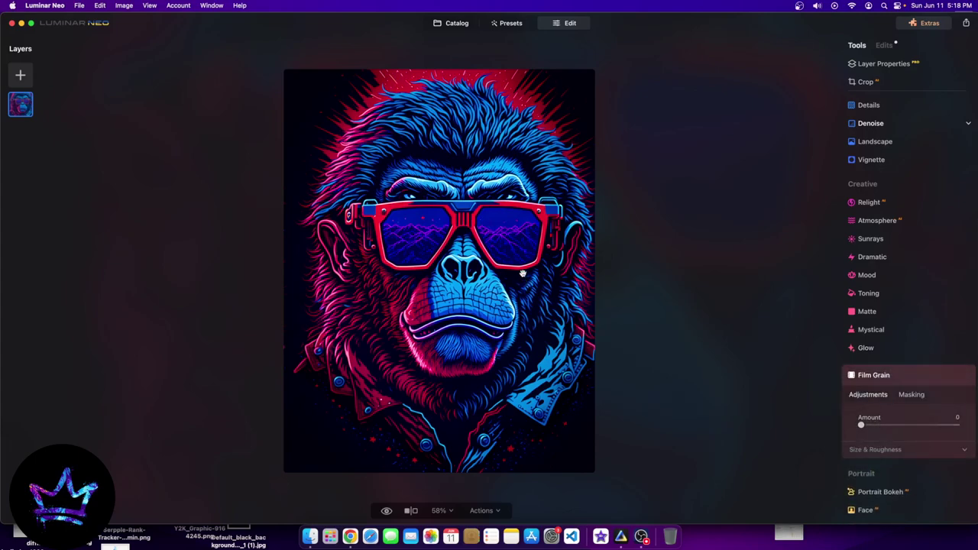
drag(861, 426, 976, 437)
key(super+equal)
key(super+equal)
key(super+equal)
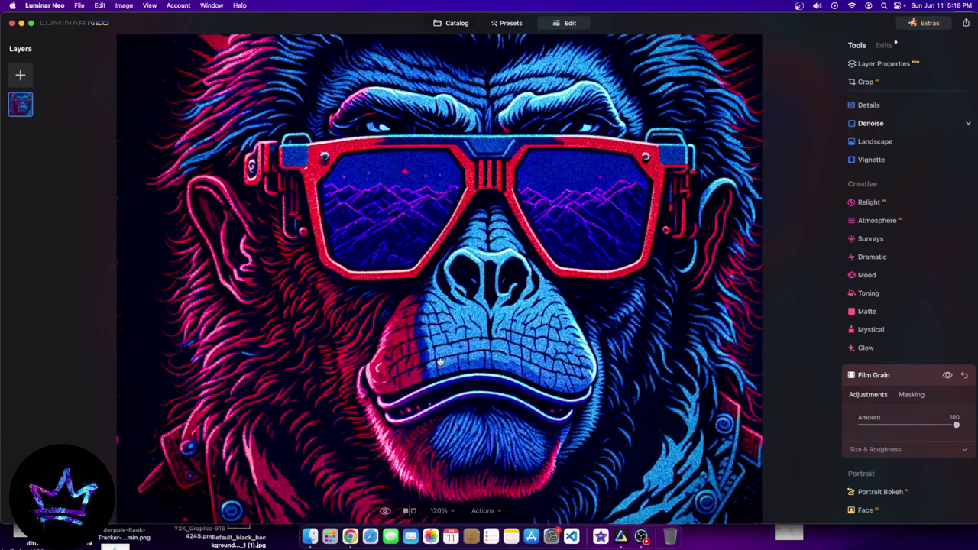
key(super+equal)
key(super+equal)
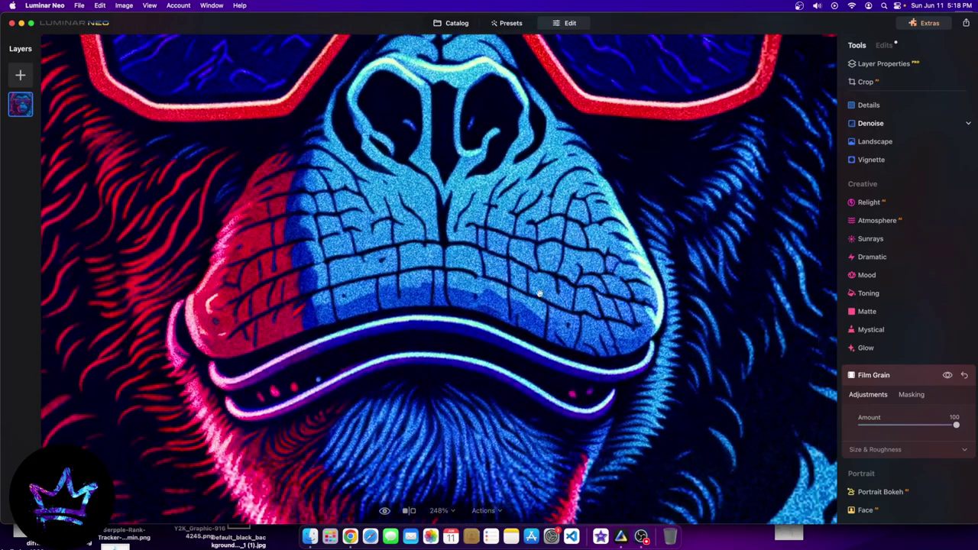
scroll(405, 222, up, 2)
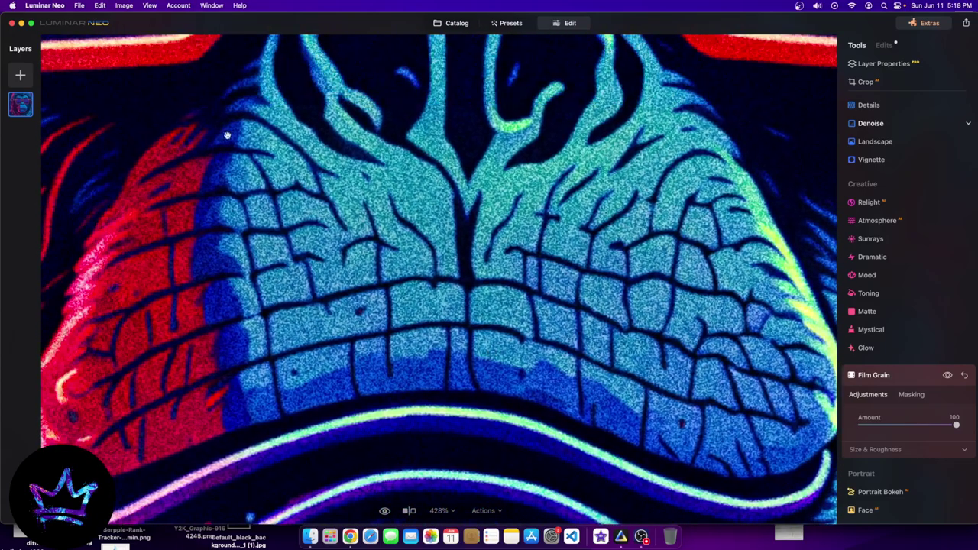
key(super+0)
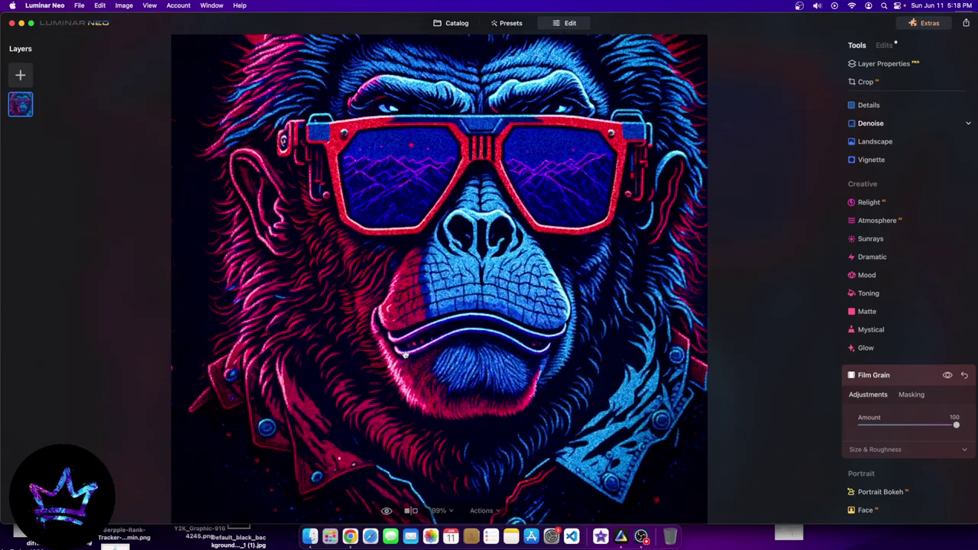
scroll(407, 354, up, 5)
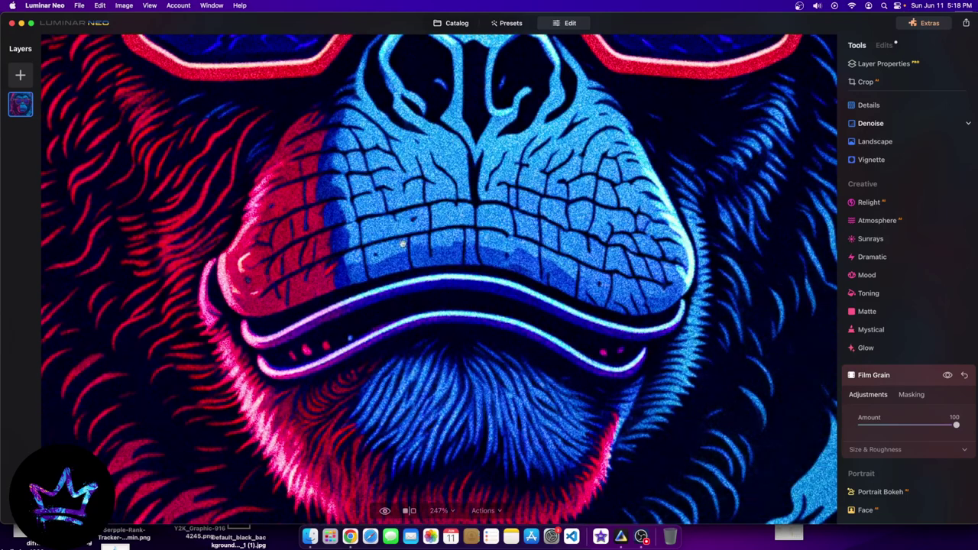
Reset the Film Grain amount to 0, raise it to 100 again for comparison, and bring it back to 0
double_click(956, 425)
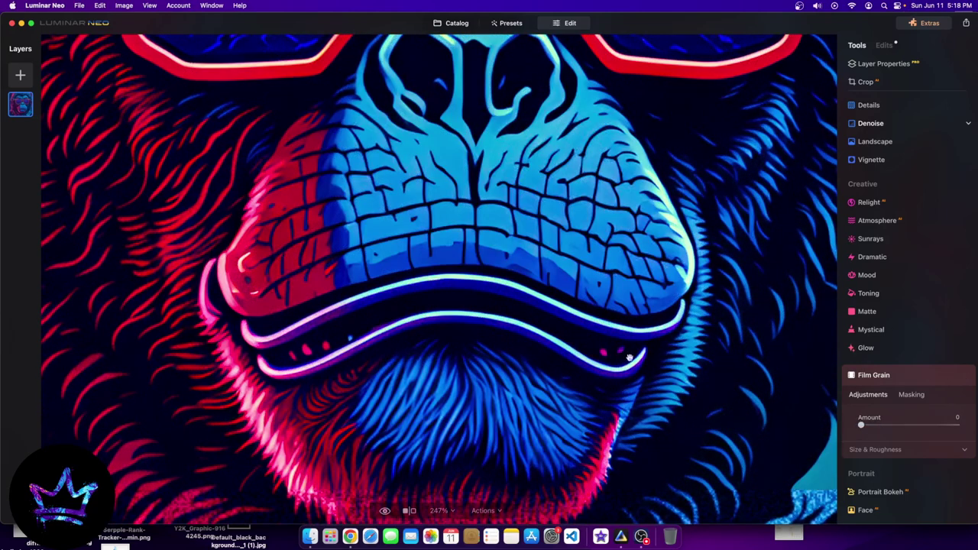
drag(864, 425, 955, 425)
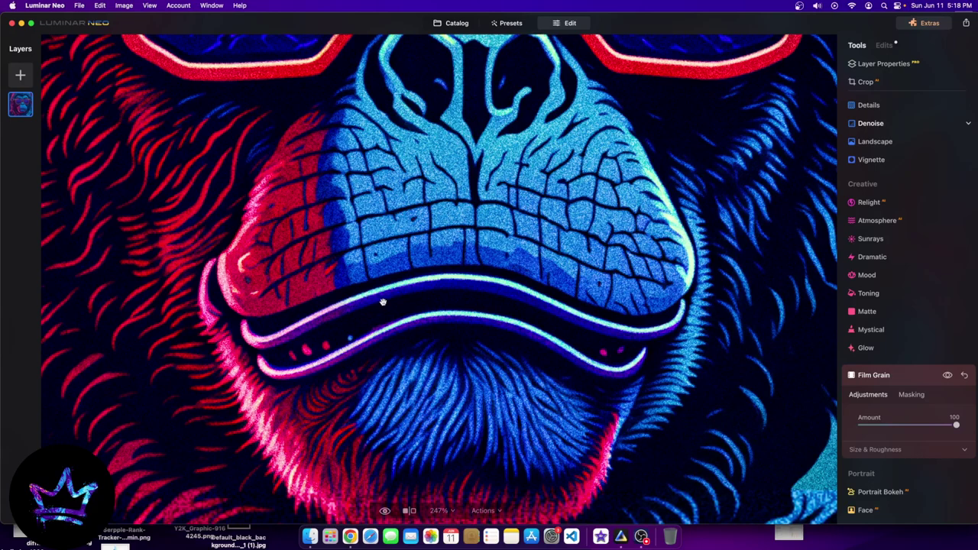
drag(955, 425, 861, 425)
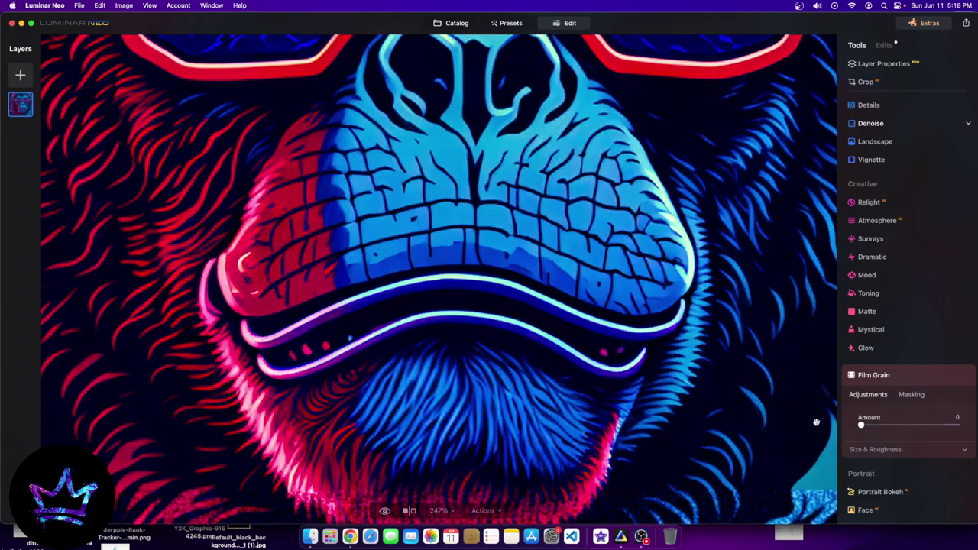
Try the Glow effect on the whole gorilla image with type Glow at amount 100, and return the amount to 0
click(865, 349)
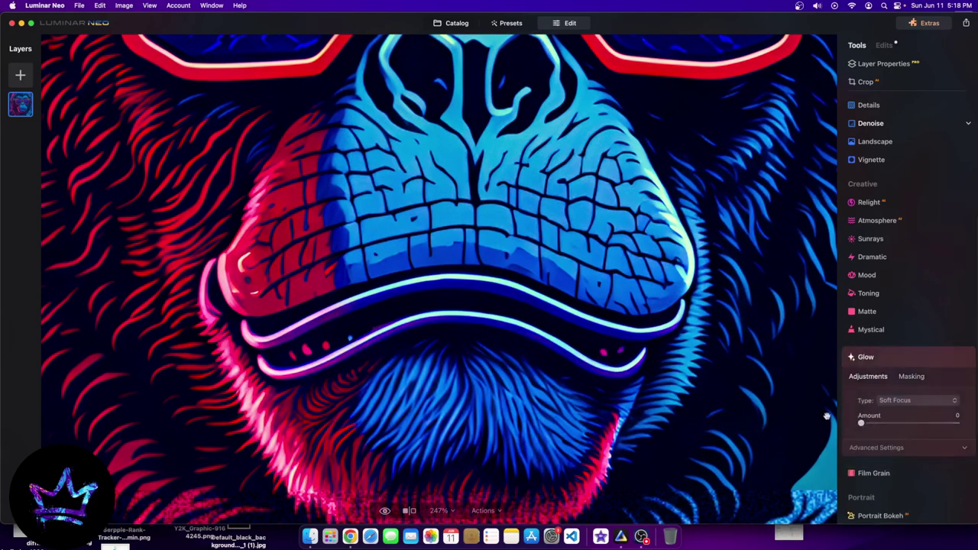
double_click(464, 337)
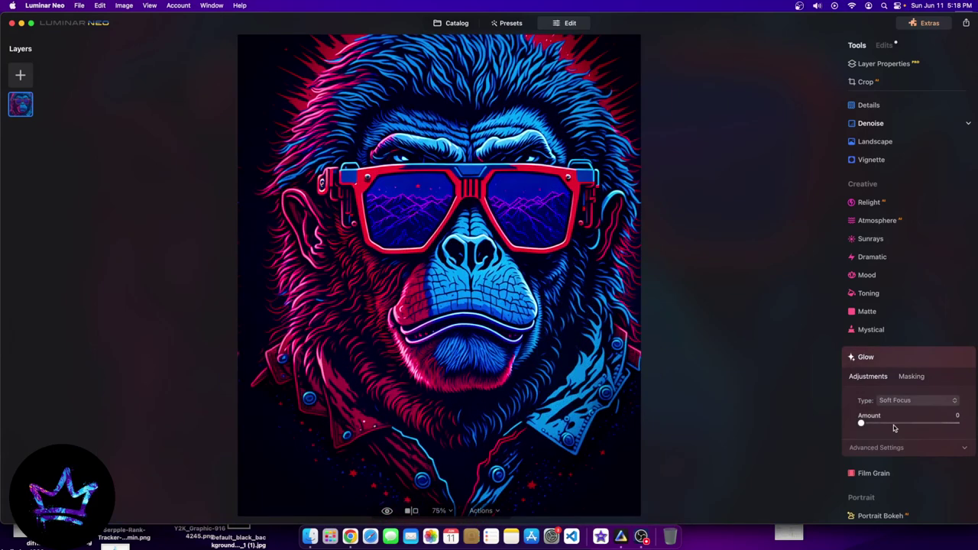
click(897, 400)
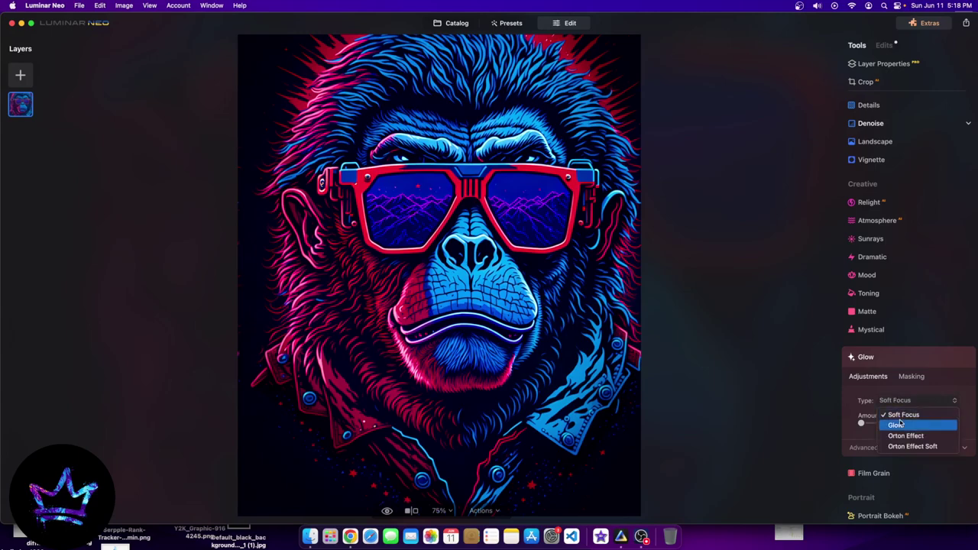
click(898, 426)
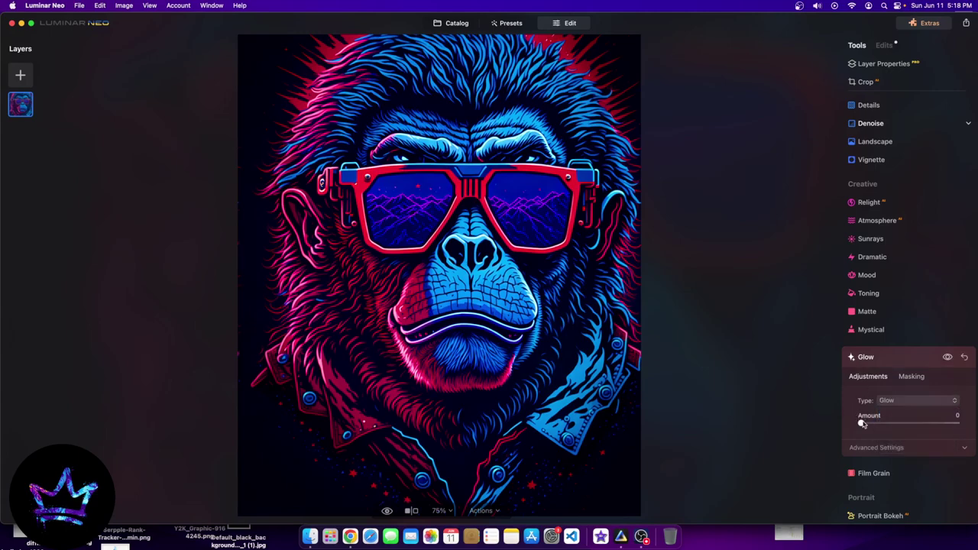
drag(862, 424, 956, 424)
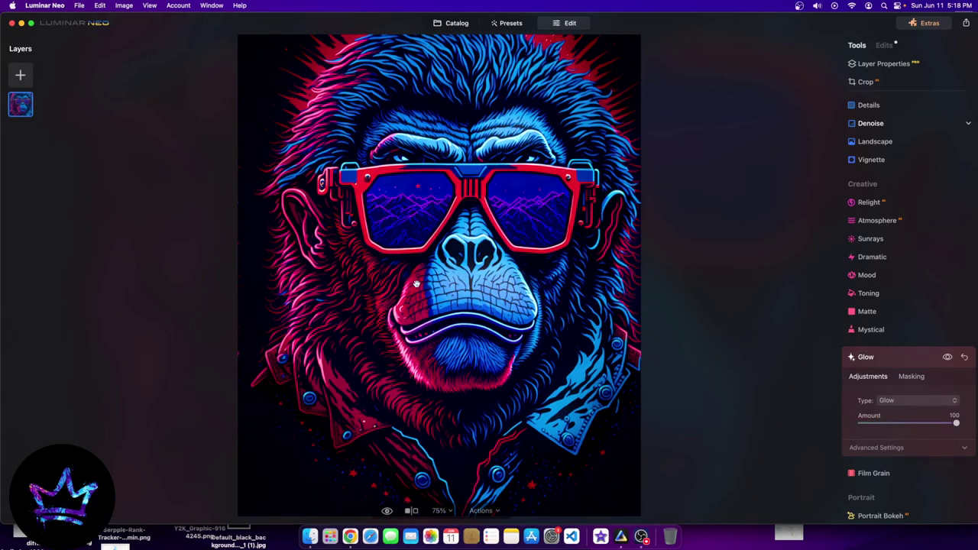
drag(930, 424, 716, 405)
scroll(545, 352, down, 5)
scroll(542, 337, up, 2)
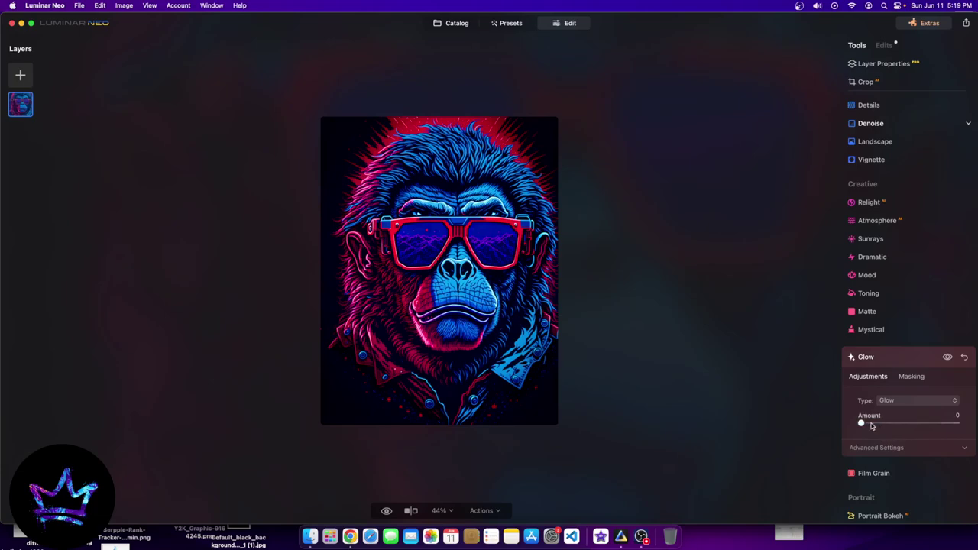
Raise the Glow amount to 100 again, examine the gorilla's muzzle up close, and reset the amount to 0
drag(862, 422, 956, 422)
scroll(446, 313, up, 6)
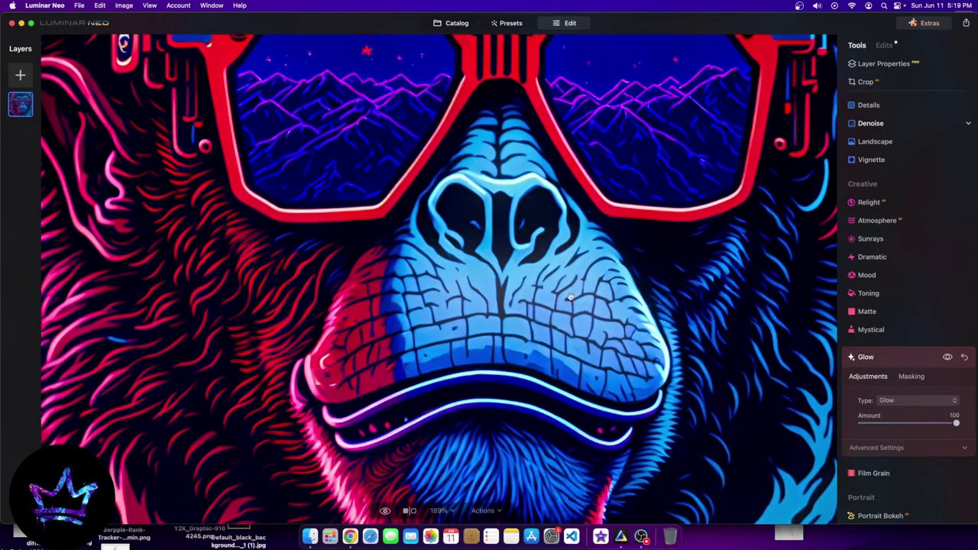
key(super+0)
double_click(954, 424)
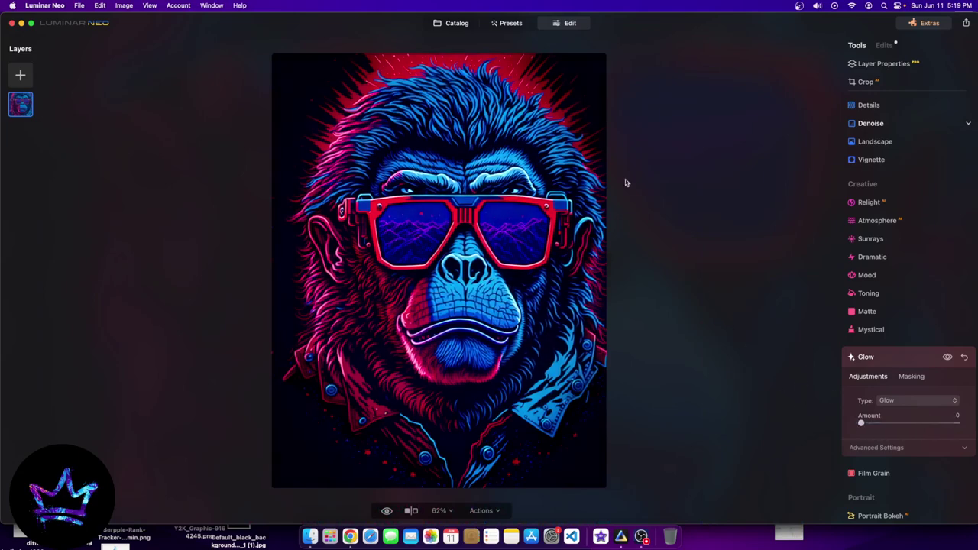
Open the hamster sticker image from the catalog and compare its original and edited versions several times
click(457, 23)
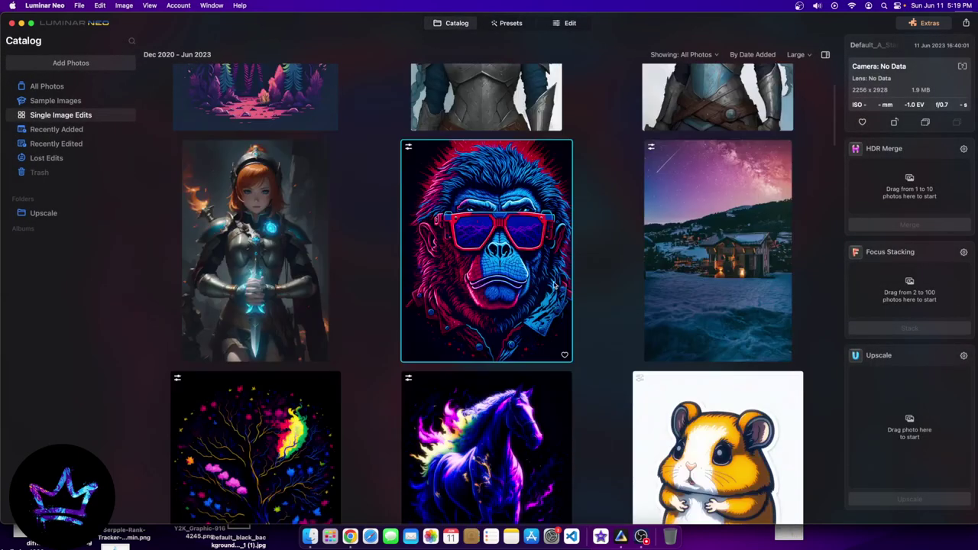
scroll(554, 285, down, 2)
double_click(719, 360)
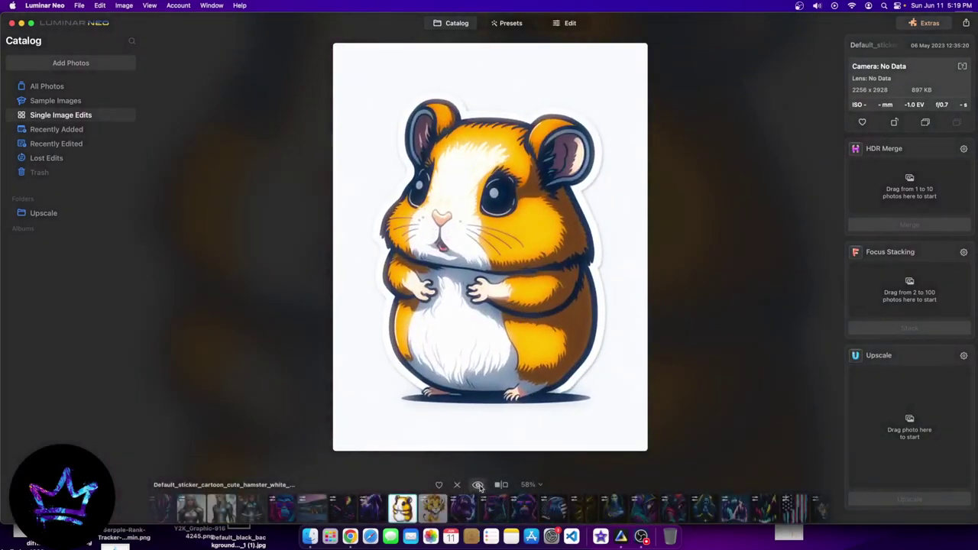
click(477, 485)
click(477, 485)
click(477, 486)
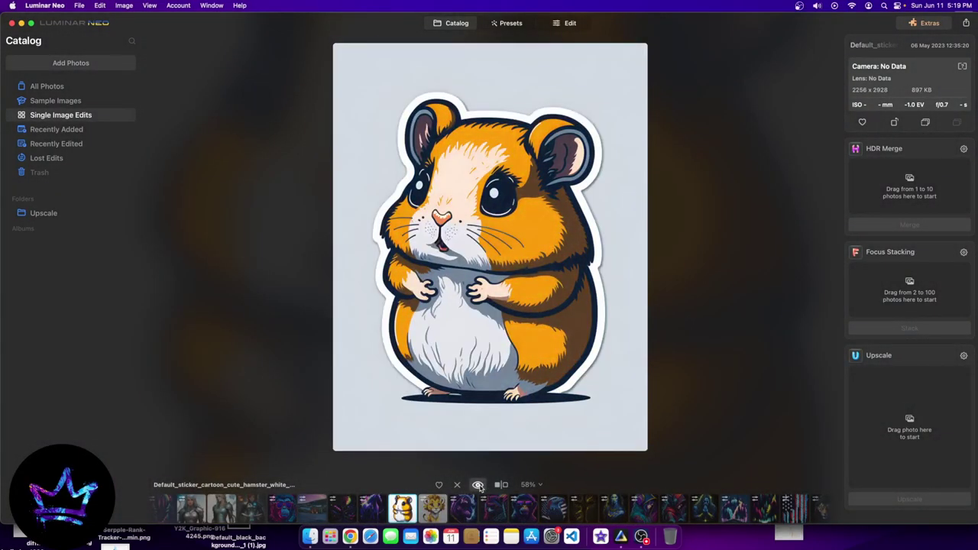
click(478, 485)
click(478, 486)
click(477, 486)
click(478, 485)
click(477, 486)
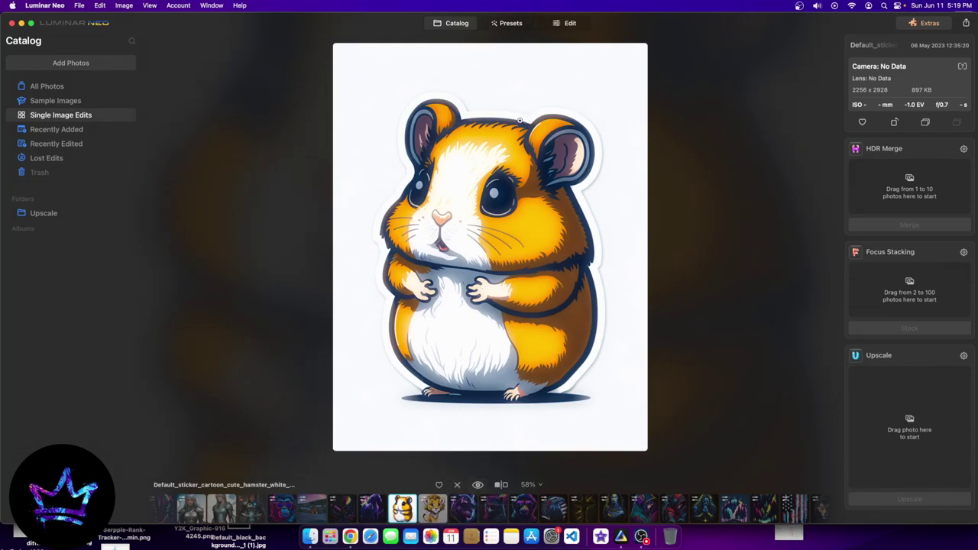
Go back to the catalog and reopen the gorilla-with-sunglasses image for editing
click(440, 29)
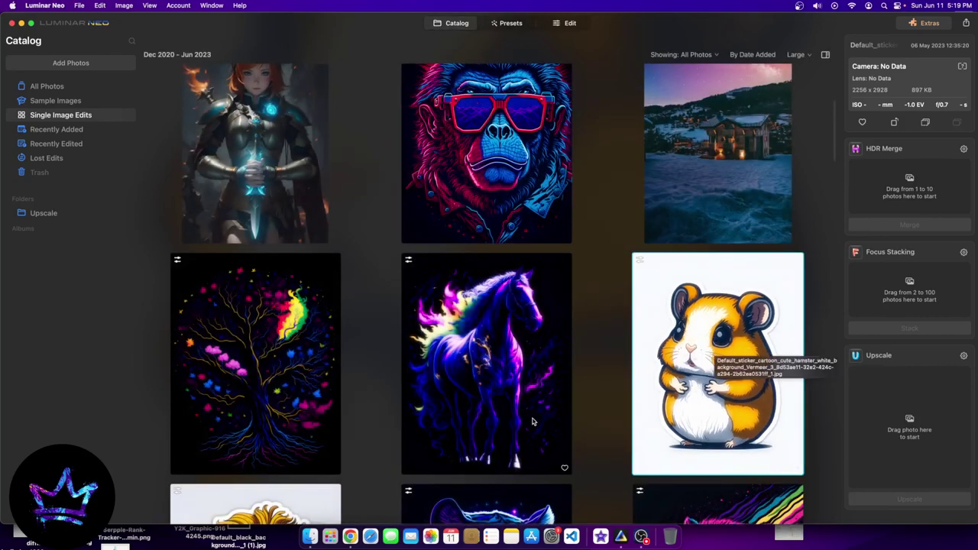
scroll(530, 420, up, 5)
double_click(498, 262)
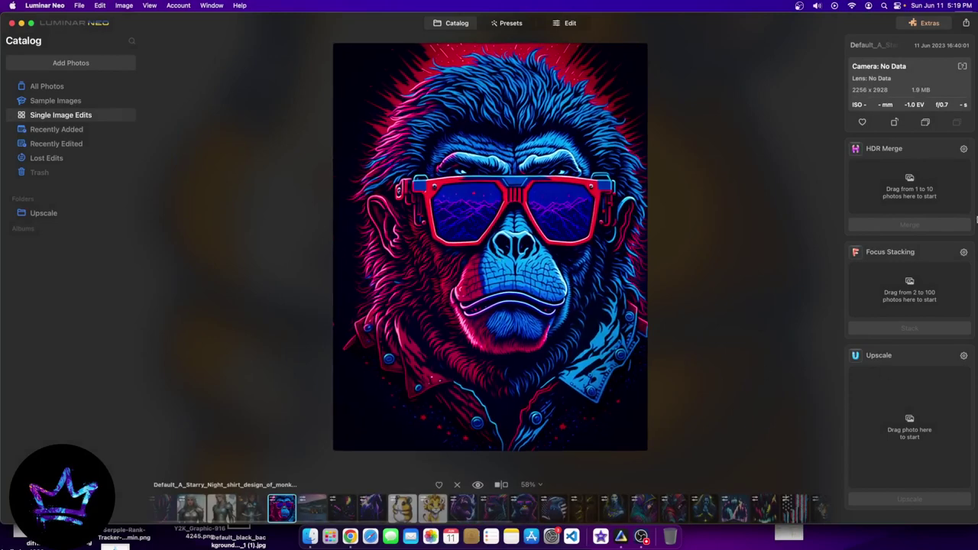
click(569, 23)
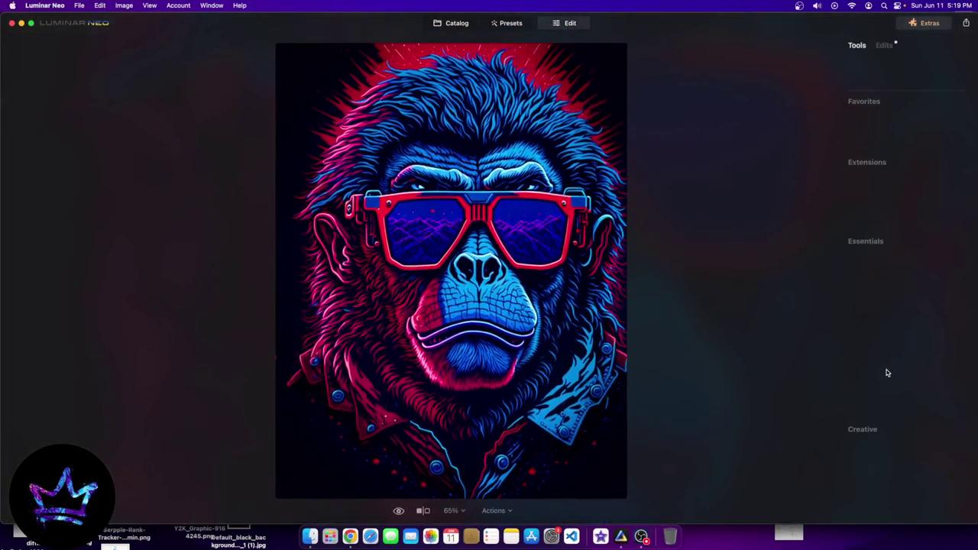
Apply the Mystical effect to the gorilla image with the amount at 100
scroll(876, 415, down, 5)
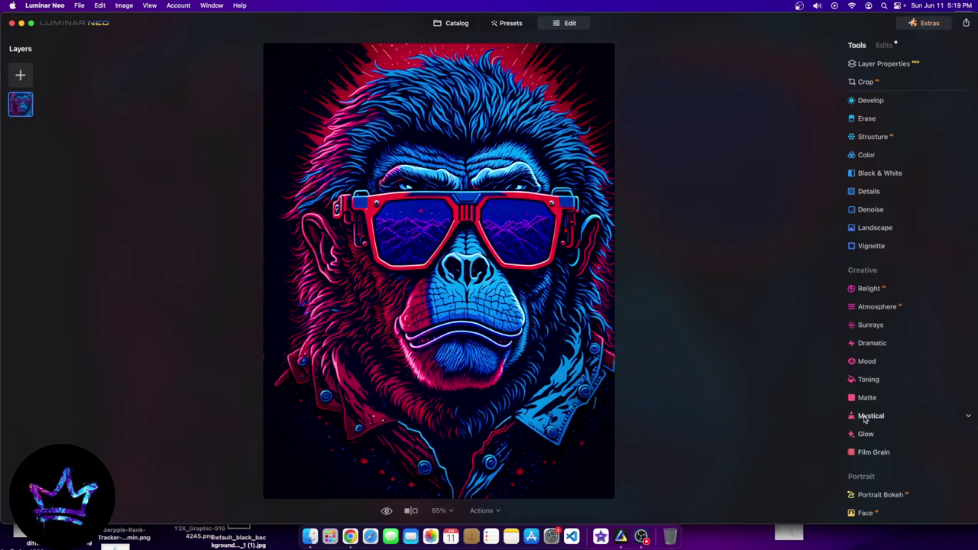
click(864, 417)
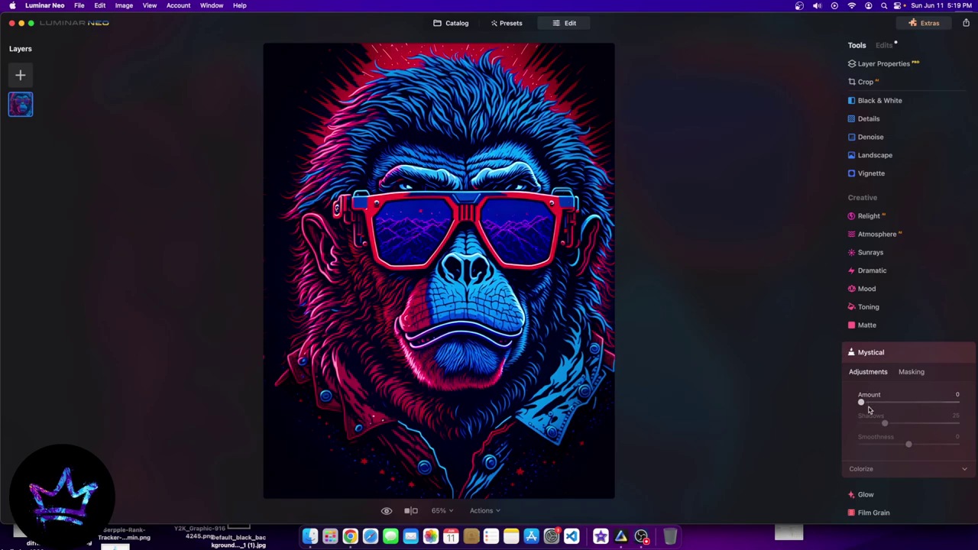
drag(861, 402, 956, 402)
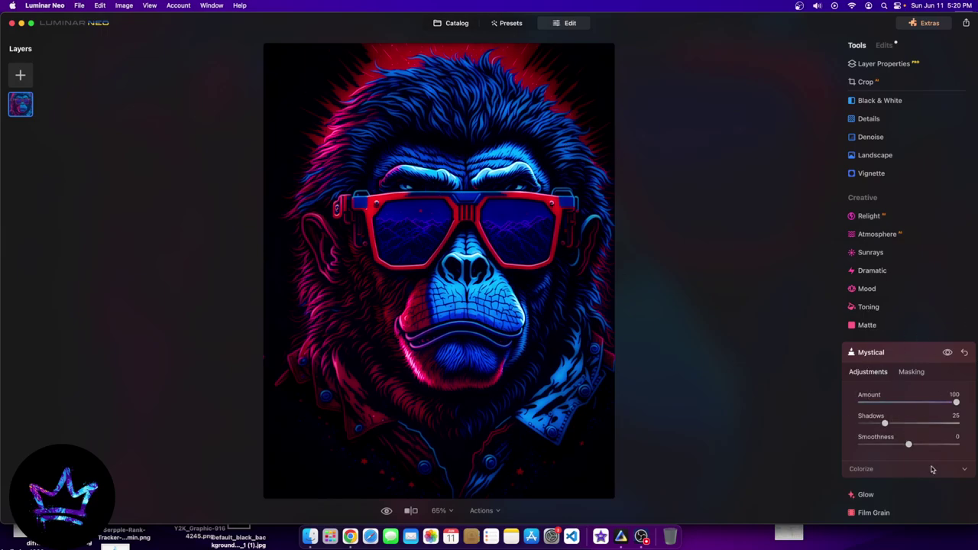
Try a Soft Focus Glow at amount 96, compare the original and edited images, reset it to 0, and set the amount to 77
click(869, 475)
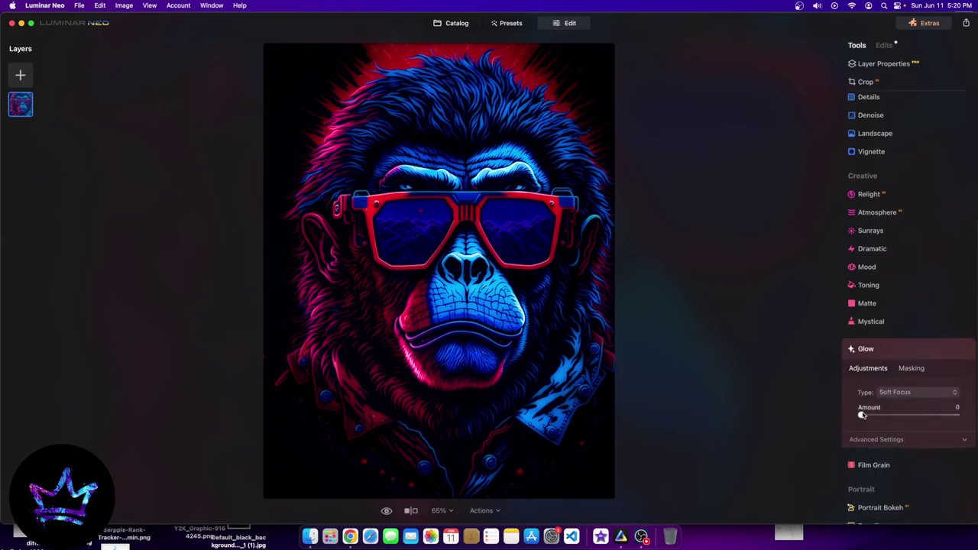
drag(864, 417, 954, 414)
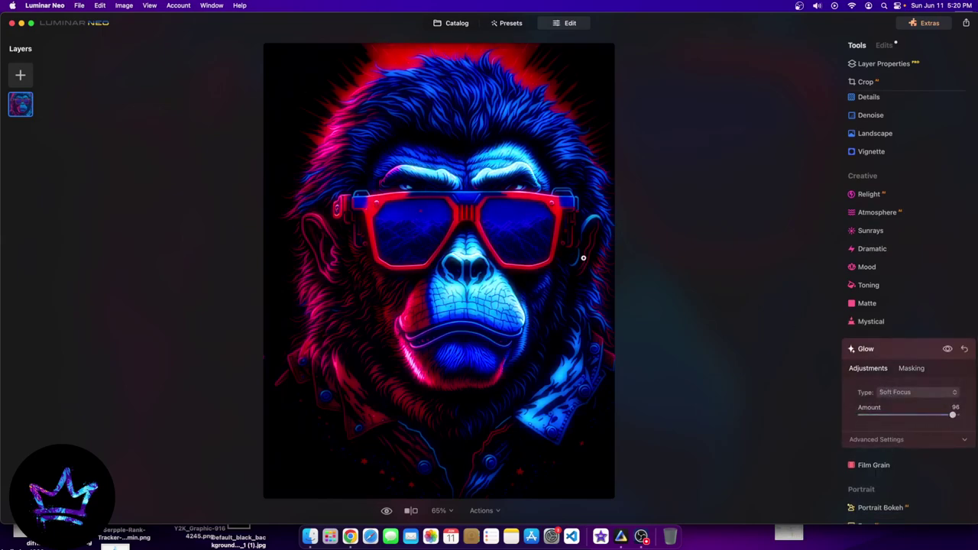
scroll(578, 262, down, 3)
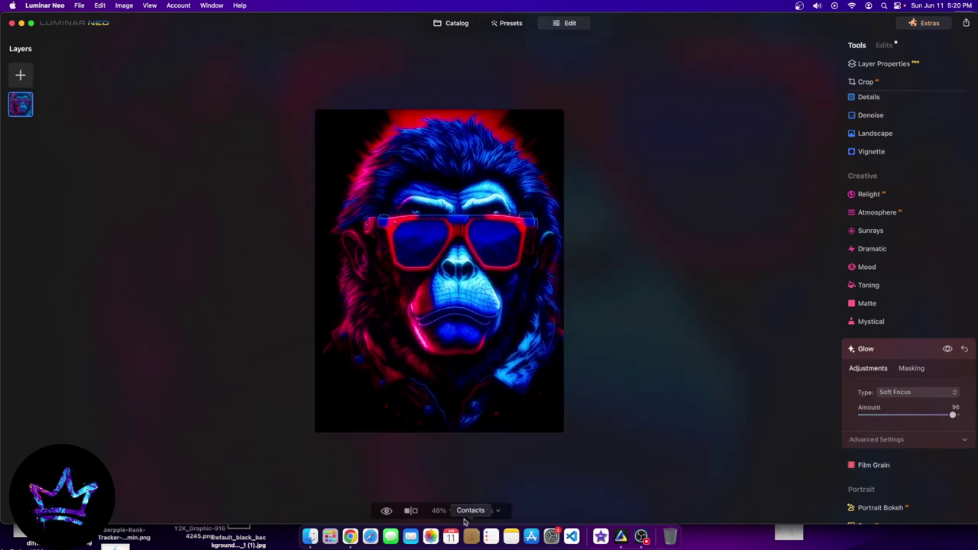
click(388, 512)
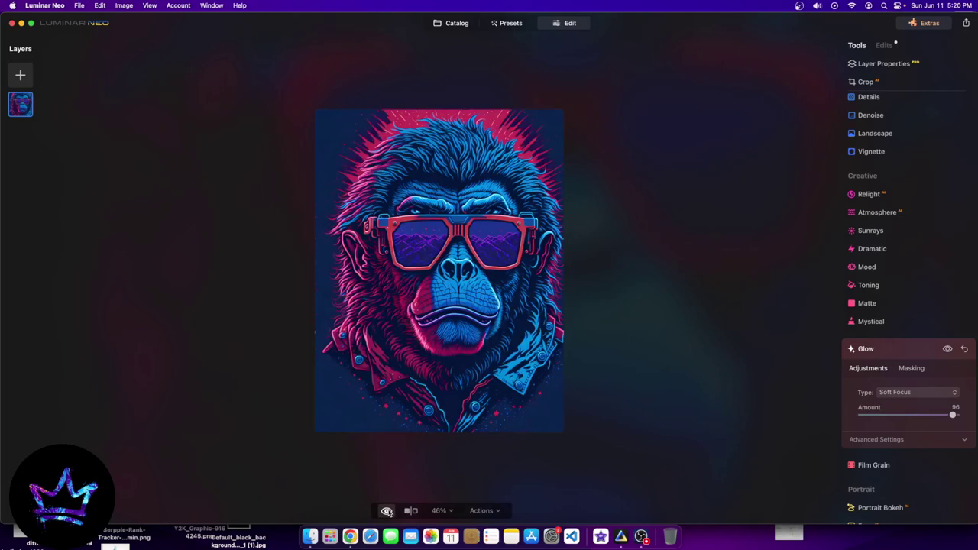
click(387, 512)
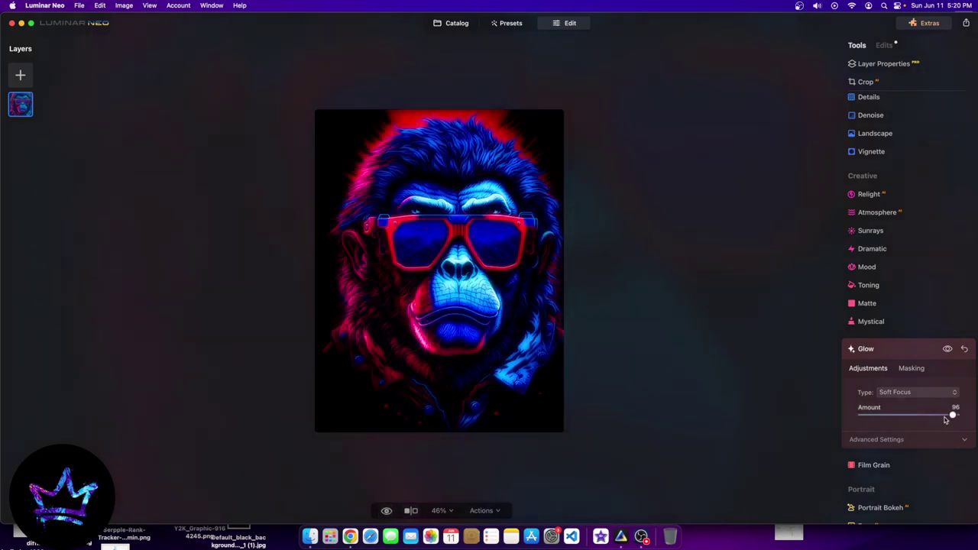
drag(945, 419, 683, 421)
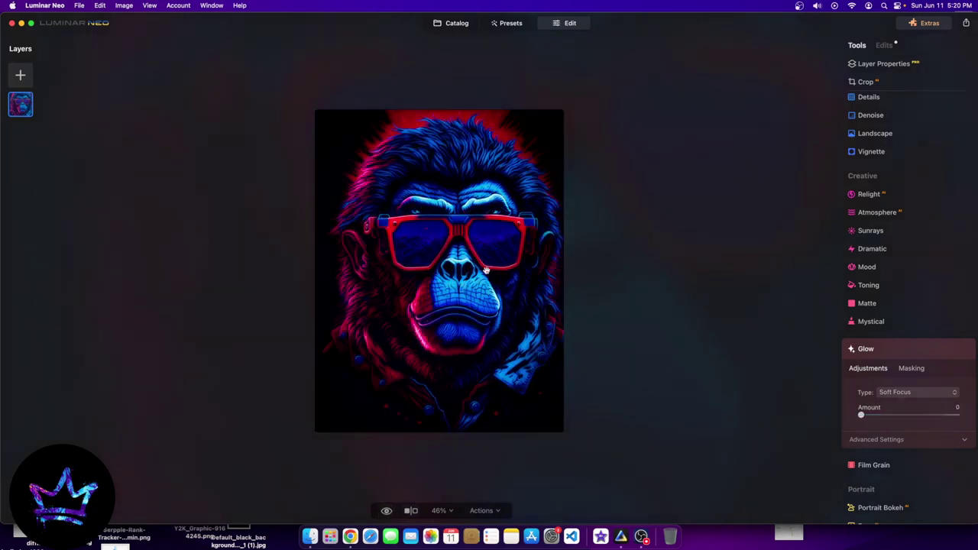
drag(861, 415, 968, 420)
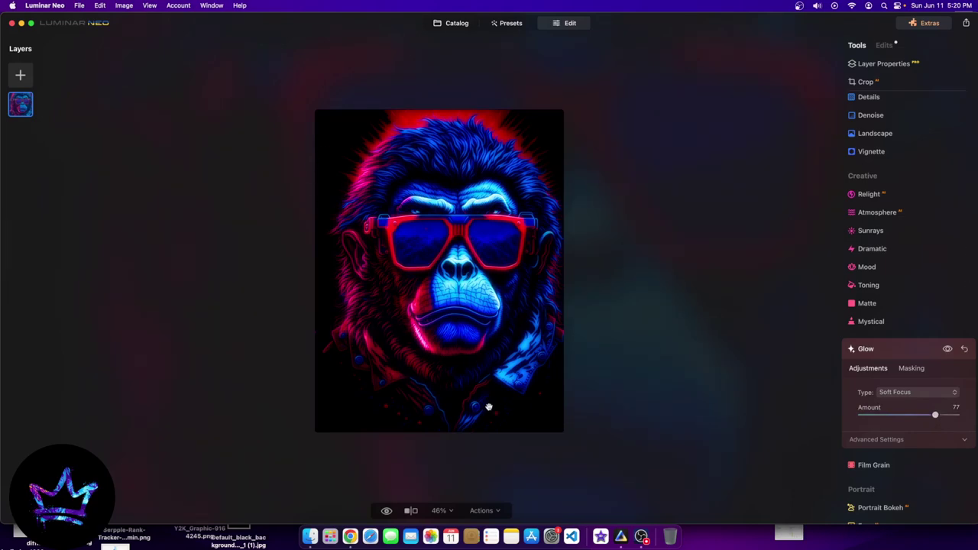
Try the Matte effect on the gorilla image with amount 100 and vividness -3
click(879, 304)
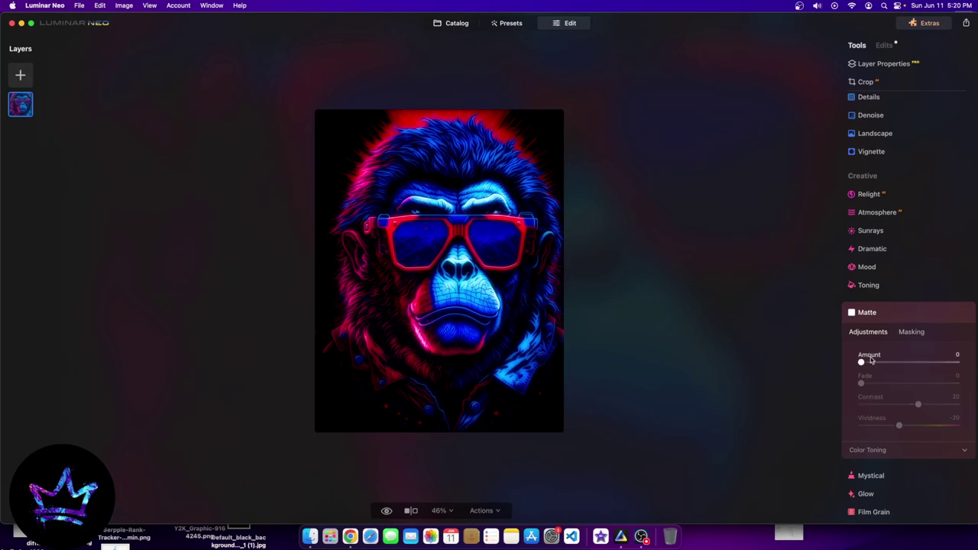
drag(862, 362, 955, 363)
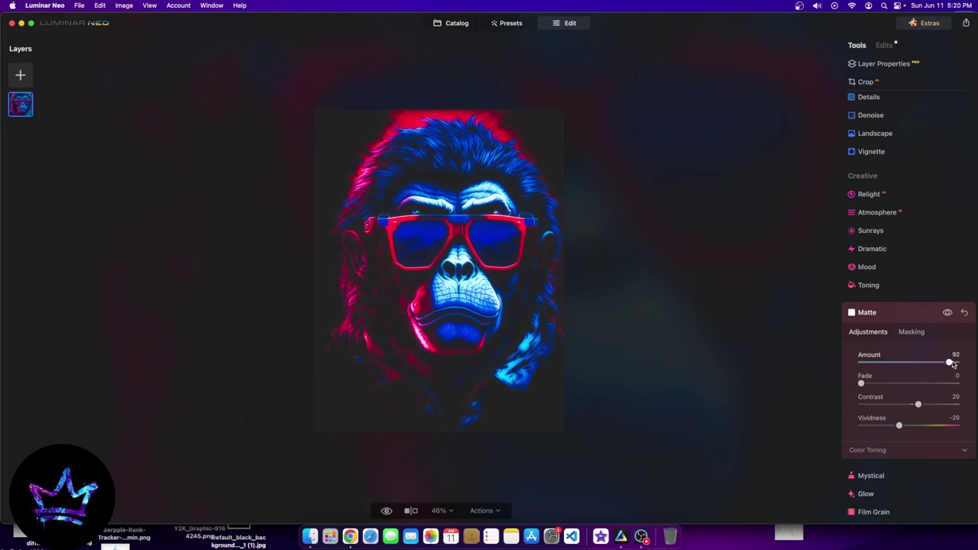
drag(956, 362, 756, 356)
drag(862, 361, 957, 362)
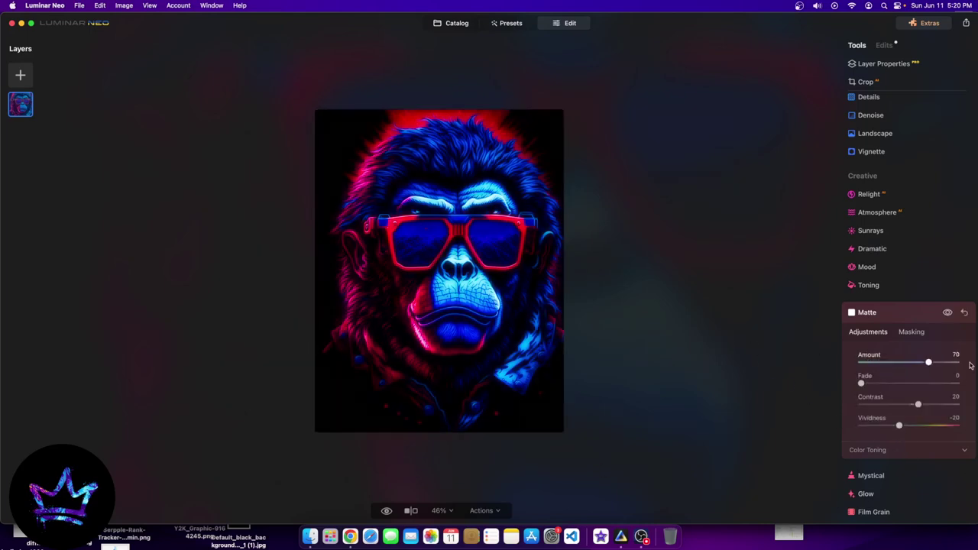
drag(899, 426, 922, 428)
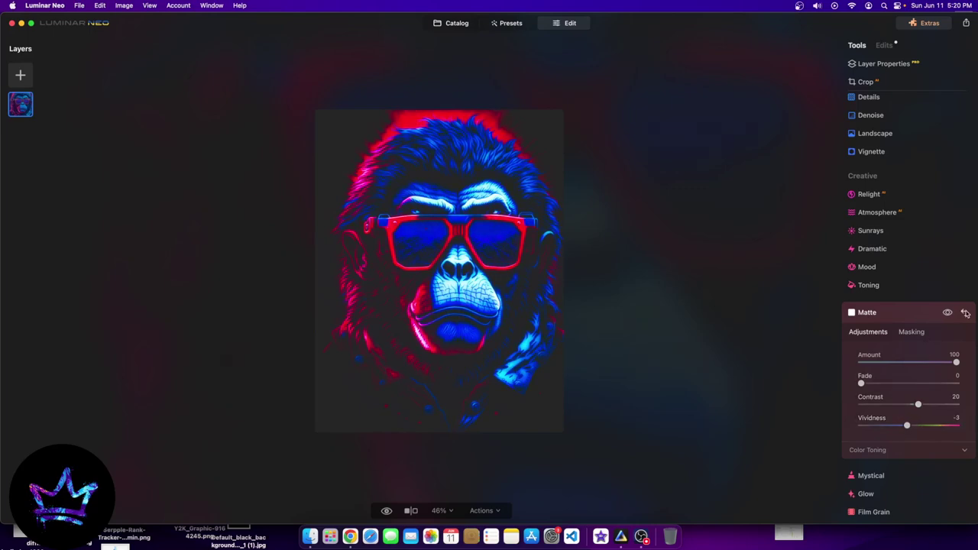
Reset the Matte effect among the edits applied to the gorilla image
click(937, 313)
click(942, 305)
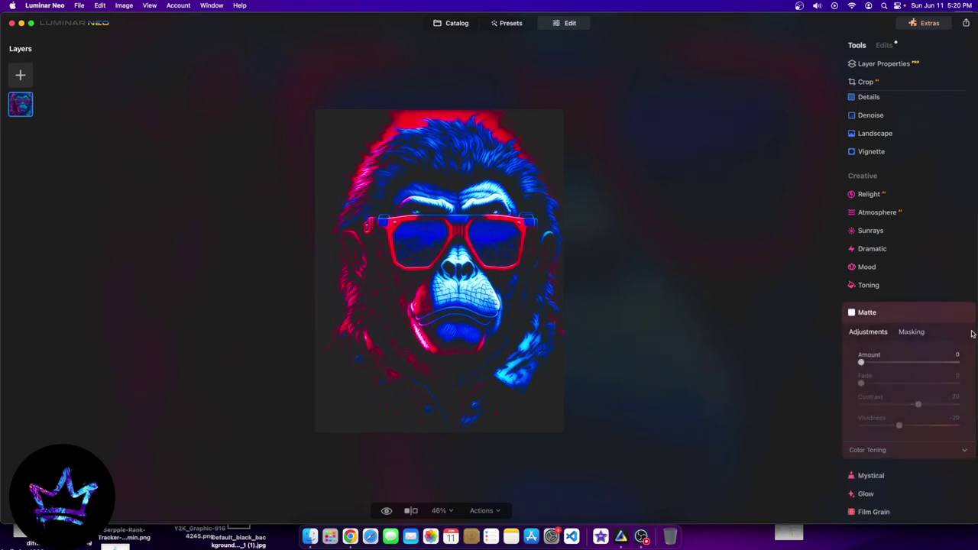
click(892, 45)
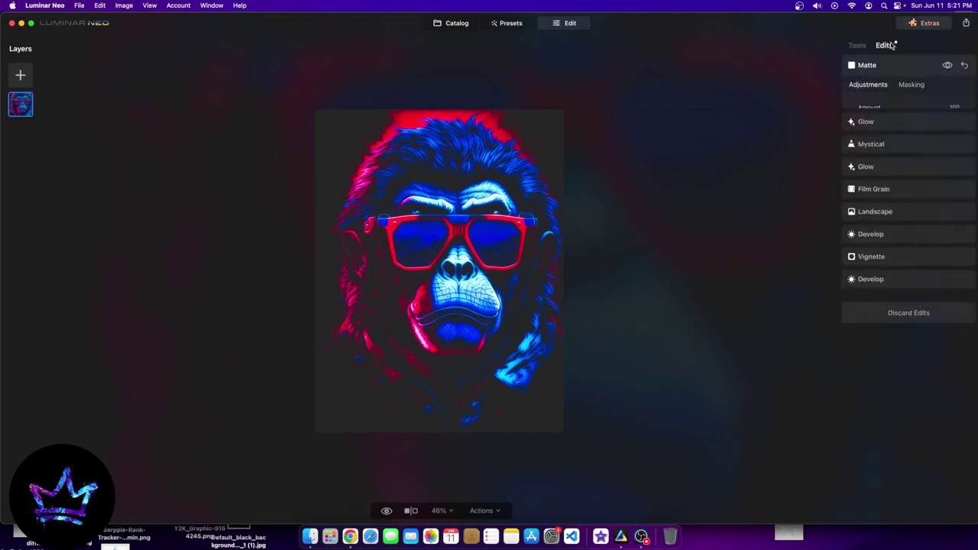
click(964, 67)
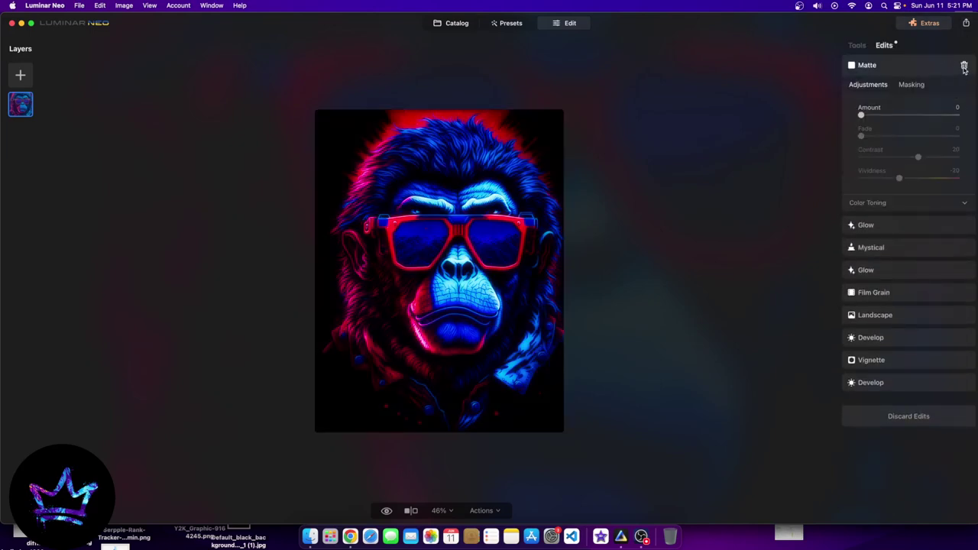
Erase the small light streak between the sunglasses bridge and the white of the gorilla's eye under the bright blue brow, using Erase size 20
click(857, 46)
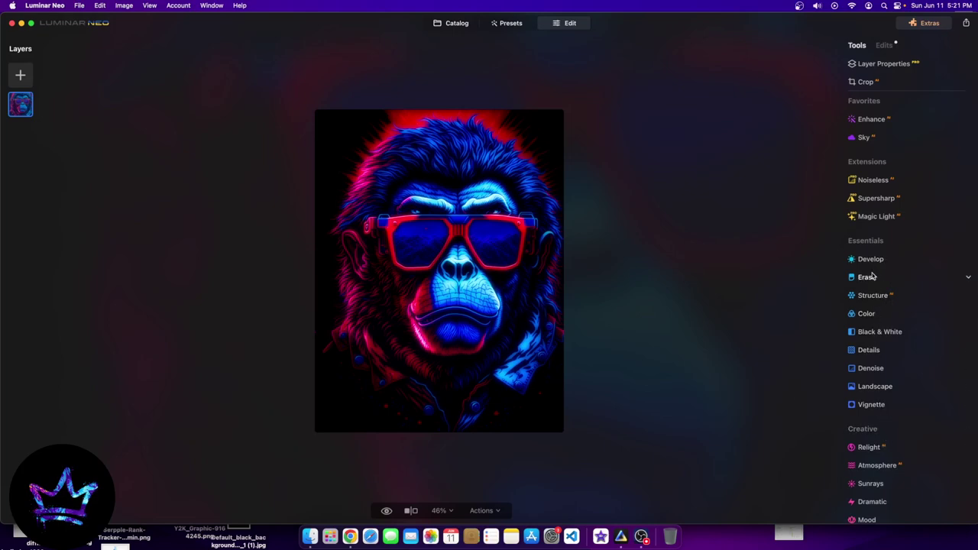
scroll(886, 409, down, 2)
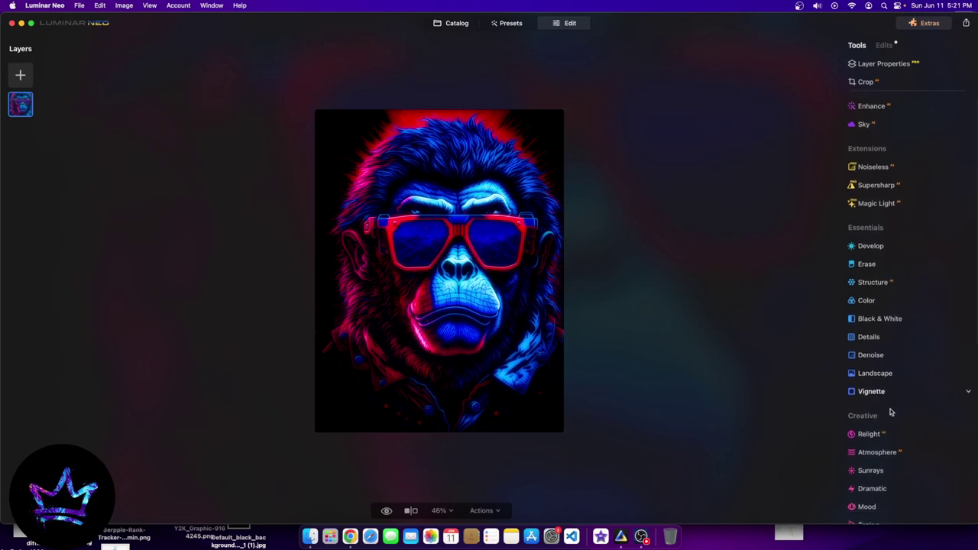
click(878, 261)
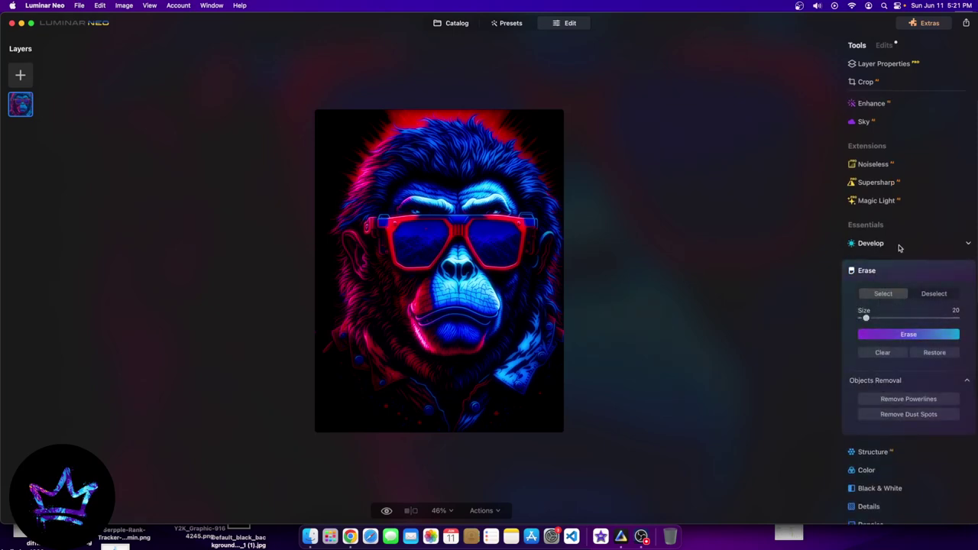
scroll(451, 236, up, 6)
scroll(616, 368, down, 6)
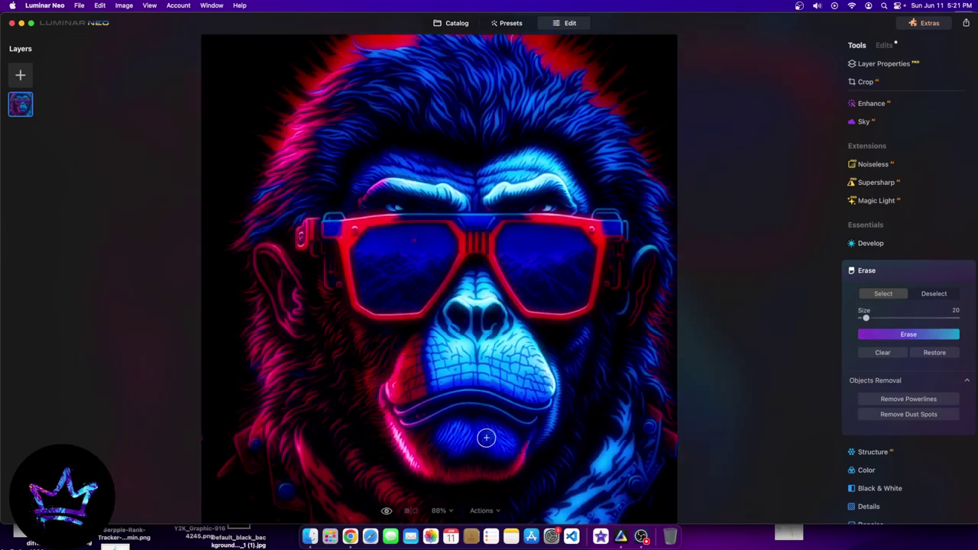
scroll(553, 185, up, 6)
scroll(553, 185, up, 3)
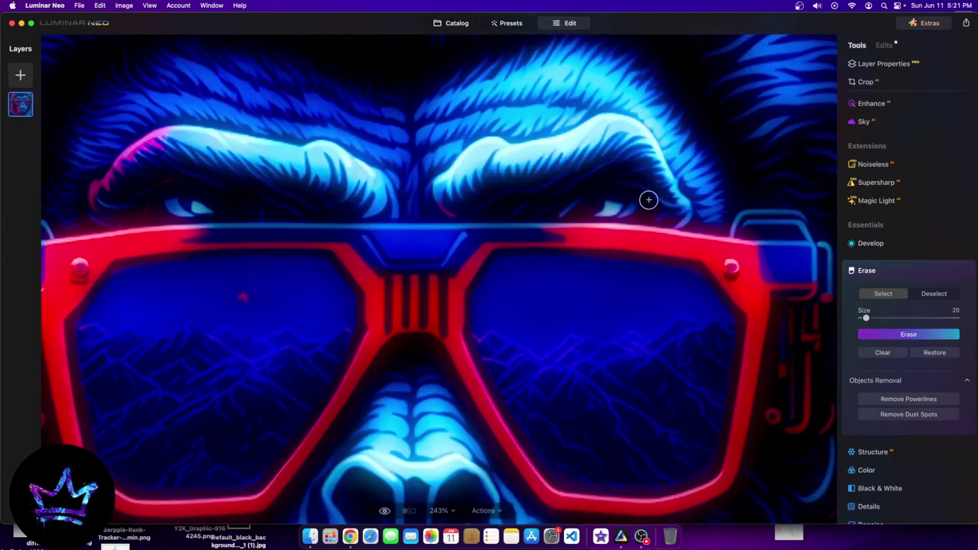
scroll(477, 259, down, 6)
scroll(477, 258, down, 4)
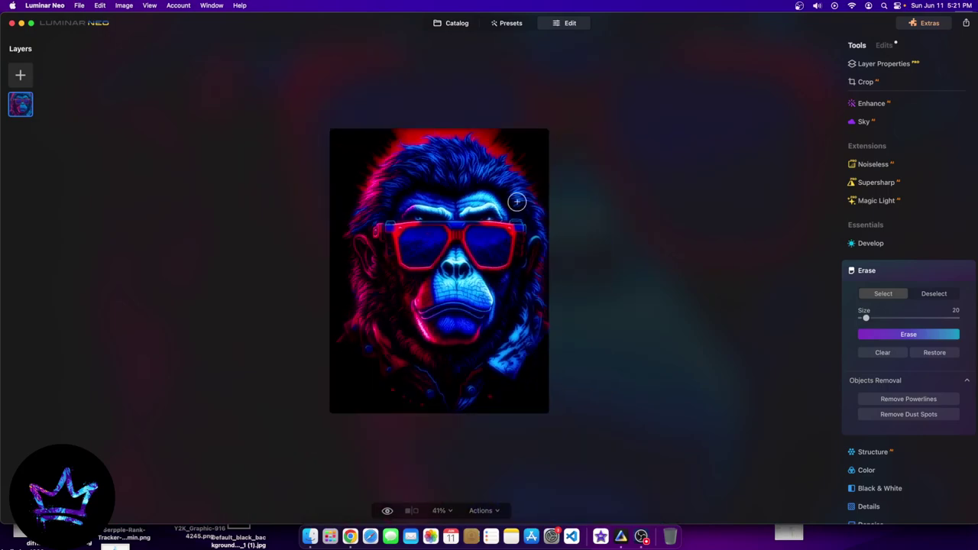
scroll(432, 218, up, 4)
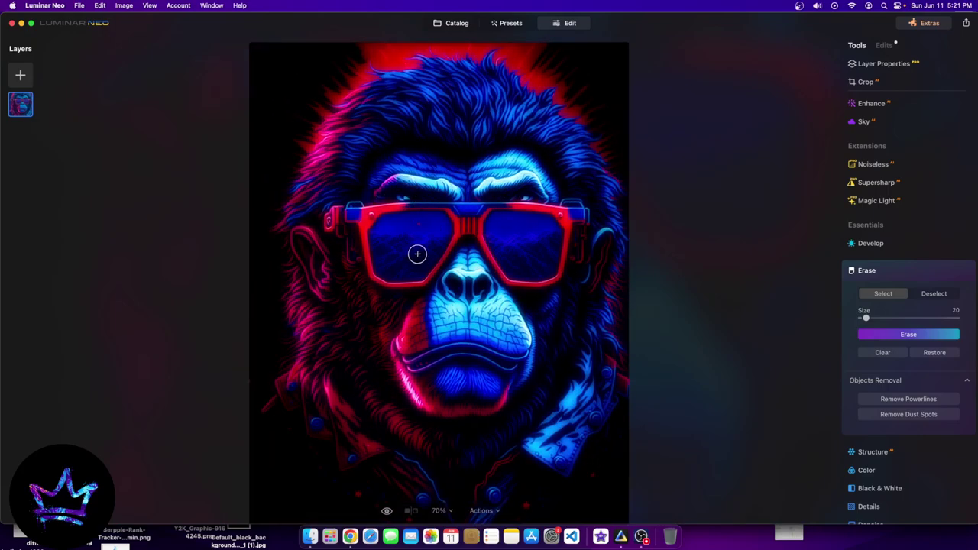
key(super+equal)
scroll(761, 166, up, 6)
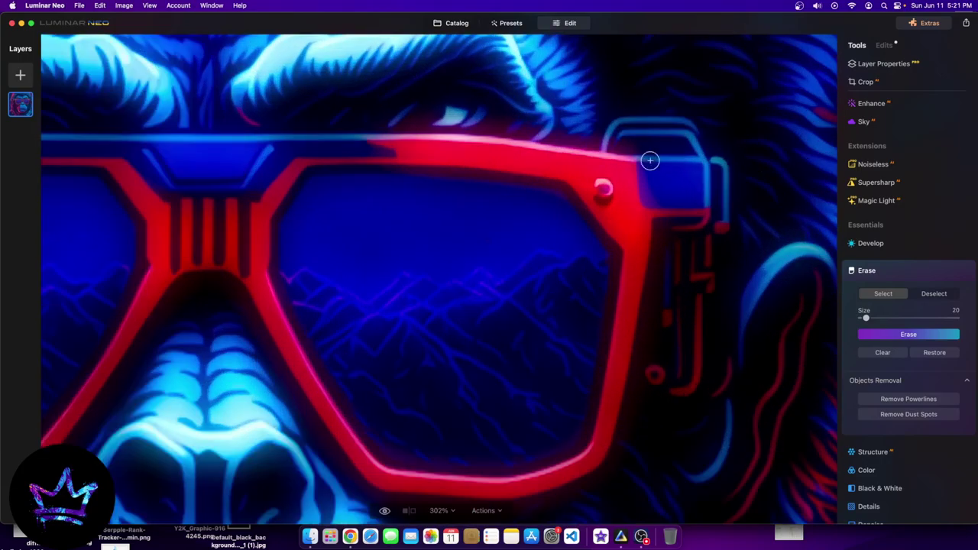
scroll(703, 172, up, 3)
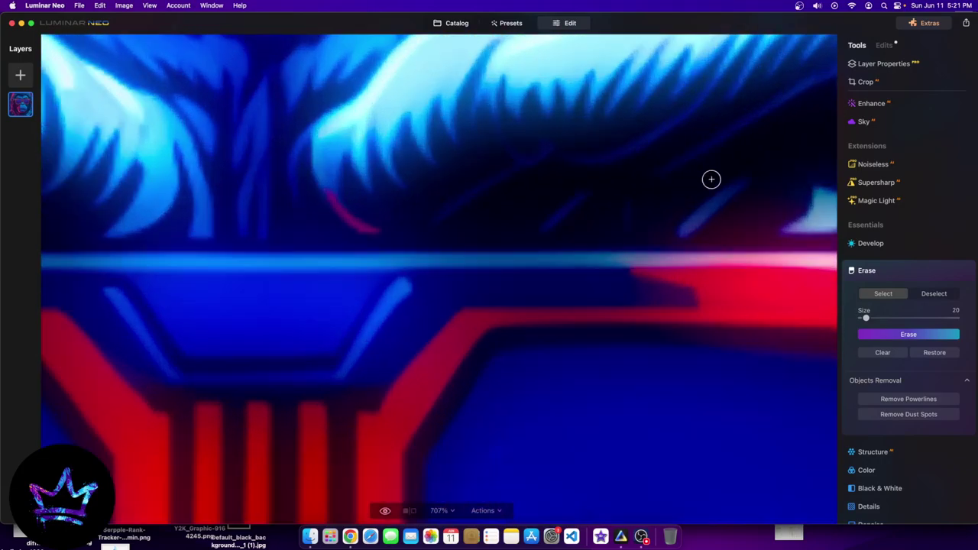
mouse_move(706, 201)
mouse_down()
mouse_move(755, 178)
mouse_move(683, 229)
mouse_move(735, 196)
mouse_up()
click(907, 337)
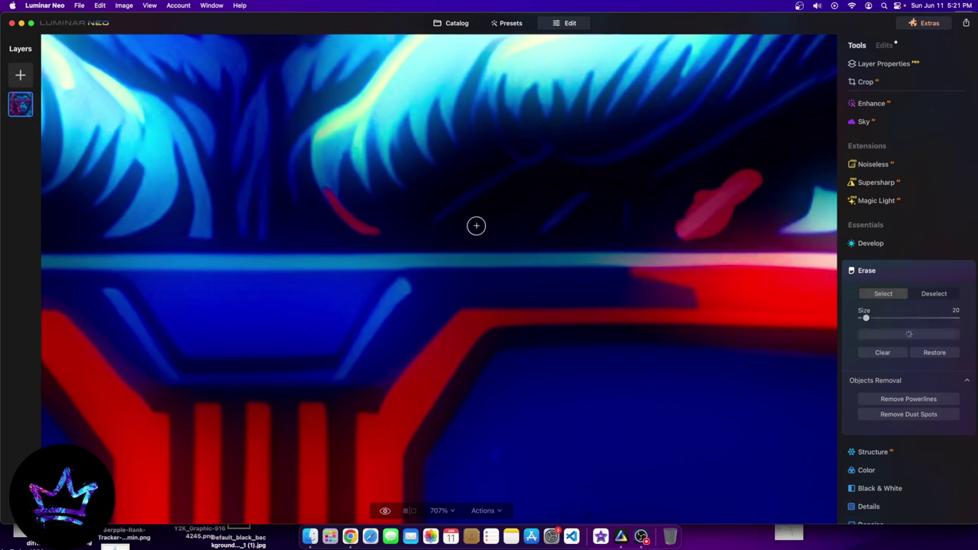
Set the Erase brush size to 83 and erase the light eye patch just above the red sunglasses frame
scroll(668, 253, down, 5)
scroll(721, 234, up, 4)
scroll(721, 234, up, 6)
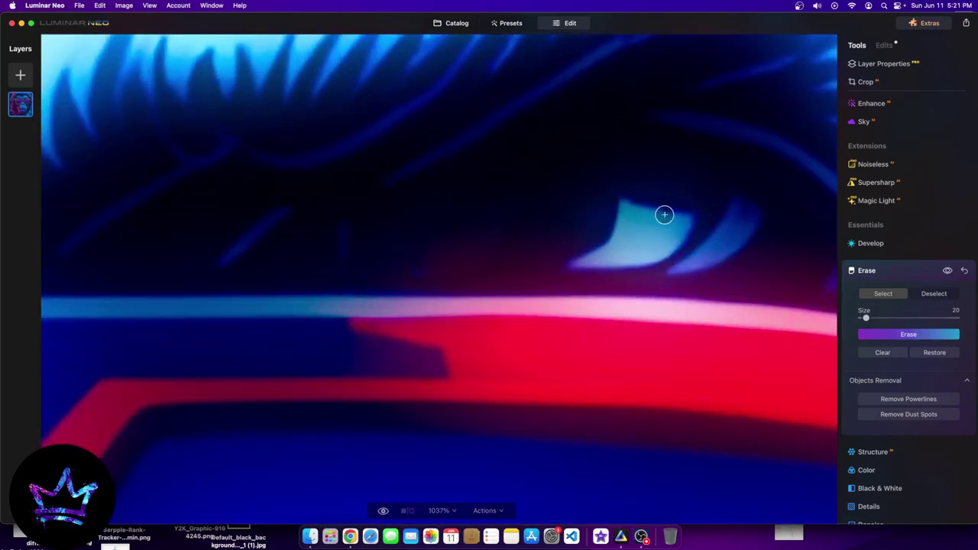
mouse_move(577, 190)
mouse_down()
mouse_move(696, 190)
mouse_move(739, 202)
mouse_up()
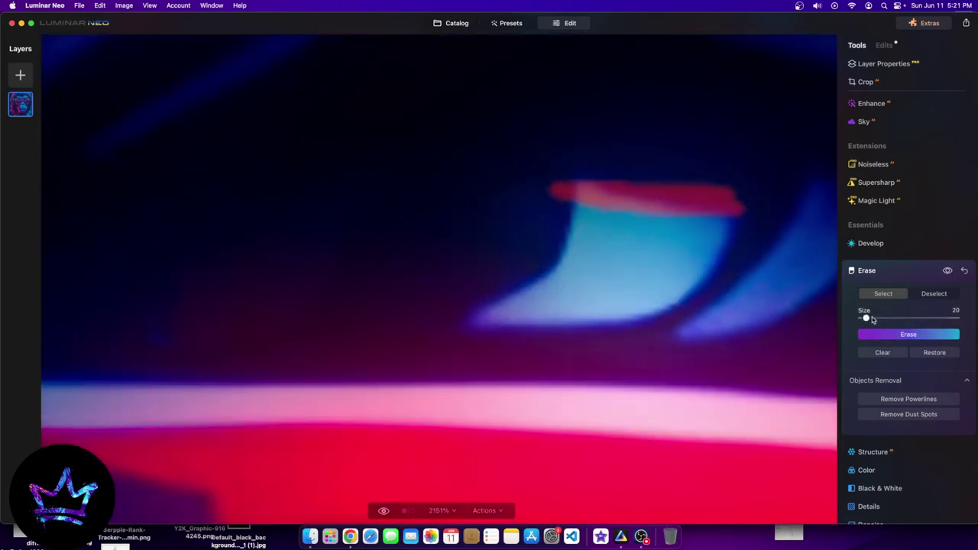
drag(865, 318, 897, 318)
mouse_move(687, 236)
mouse_down()
mouse_move(650, 230)
mouse_move(696, 227)
mouse_move(716, 207)
mouse_move(649, 249)
mouse_move(677, 204)
mouse_move(584, 230)
mouse_move(548, 268)
mouse_move(476, 293)
mouse_move(498, 303)
mouse_move(626, 297)
mouse_move(622, 279)
mouse_move(668, 260)
mouse_up()
click(932, 337)
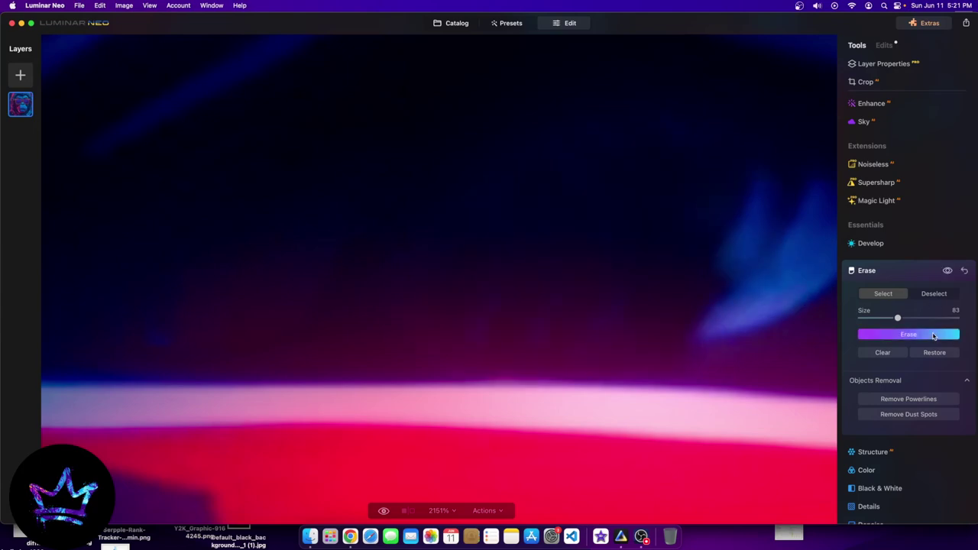
Erase the remaining blue streak of the same eye above the sunglasses frame and check the whole image
scroll(450, 212, down, 3)
scroll(552, 209, up, 2)
scroll(732, 229, down, 10)
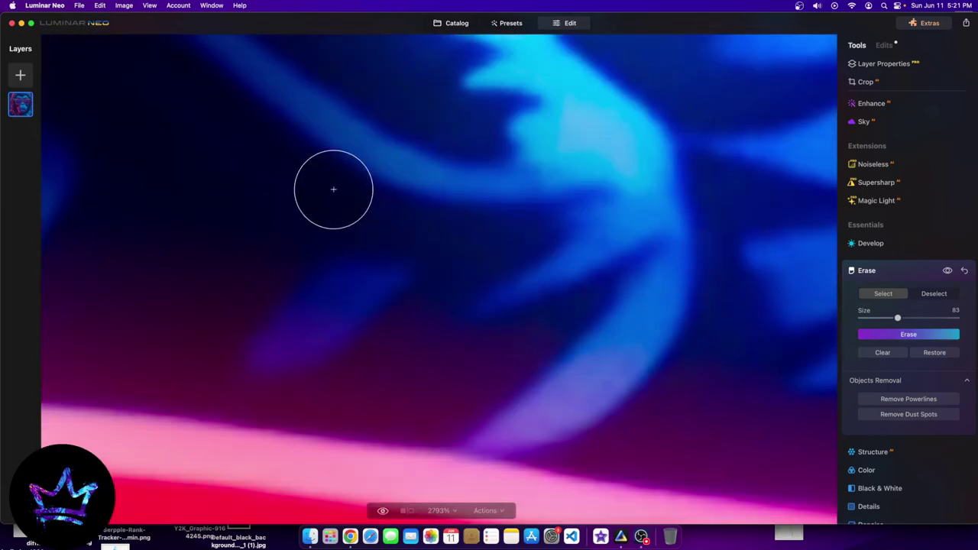
scroll(167, 224, up, 2)
scroll(545, 192, down, 1)
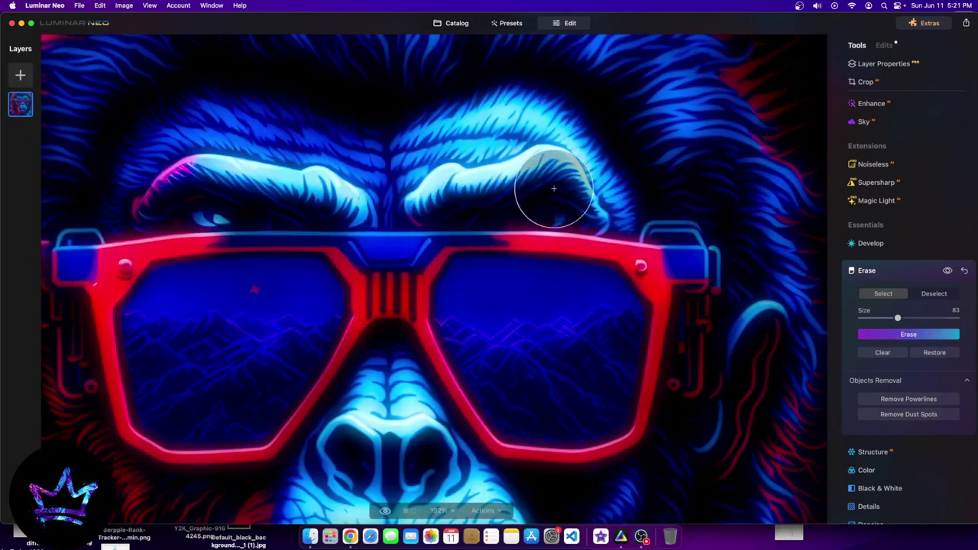
scroll(589, 218, up, 8)
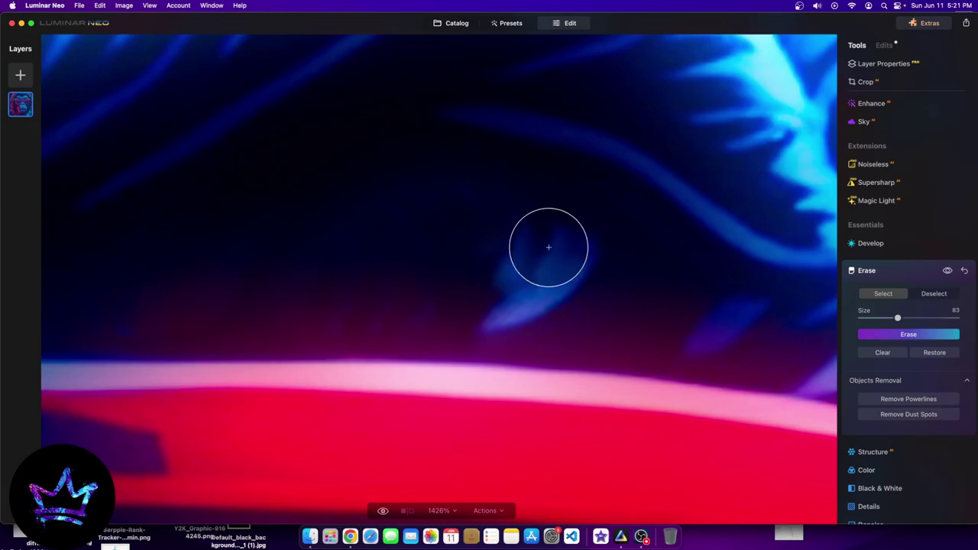
mouse_move(549, 247)
mouse_down()
mouse_move(515, 232)
mouse_move(519, 261)
mouse_move(474, 298)
mouse_up()
click(908, 334)
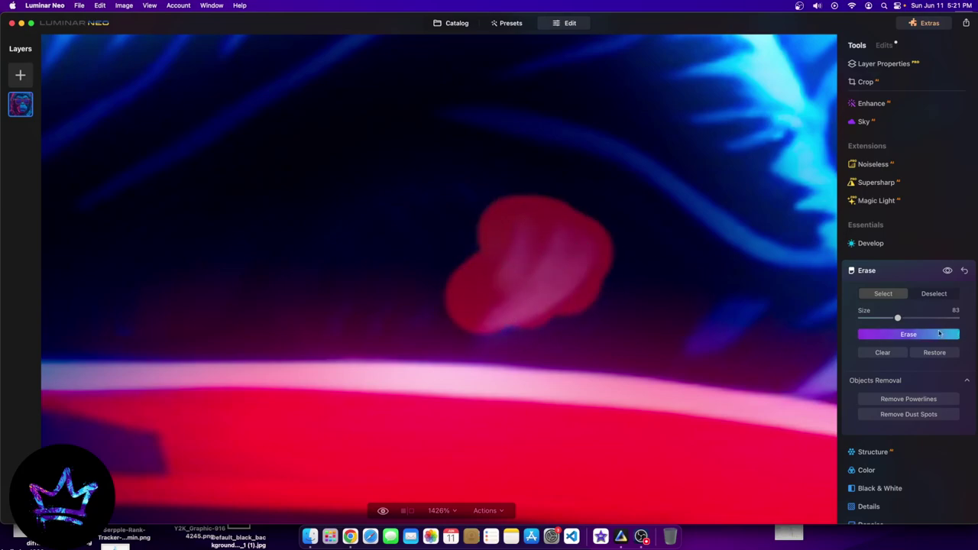
scroll(341, 256, down, 6)
scroll(342, 256, down, 8)
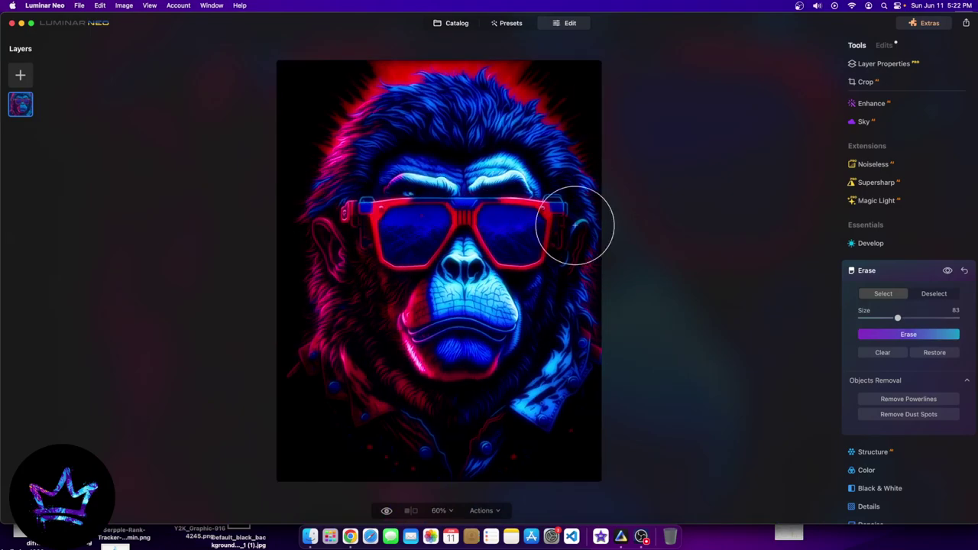
Erase the two light-blue eye patches above the sunglasses frame, under the pink-edged brow, with Erase size 83
scroll(383, 175, up, 4)
scroll(386, 178, up, 8)
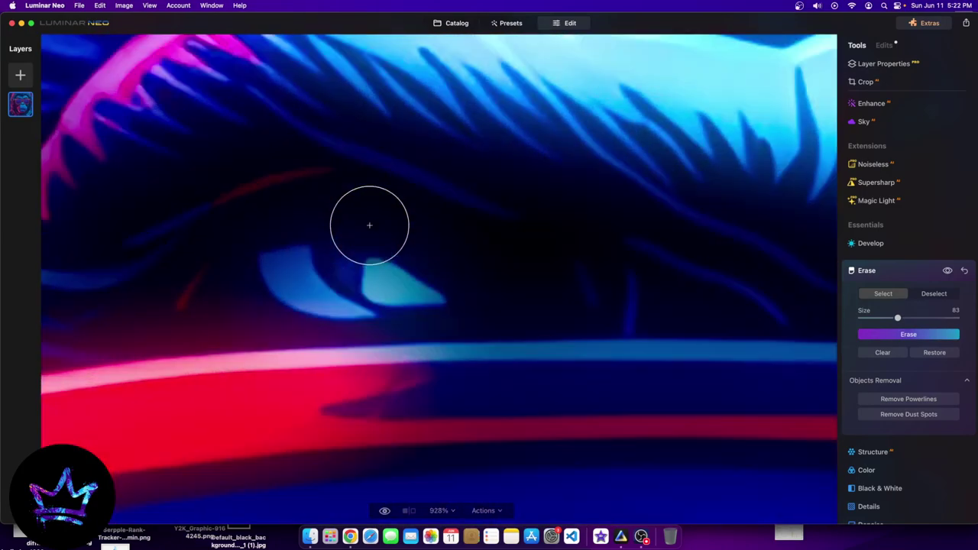
drag(363, 260, 343, 267)
drag(359, 283, 428, 291)
click(901, 337)
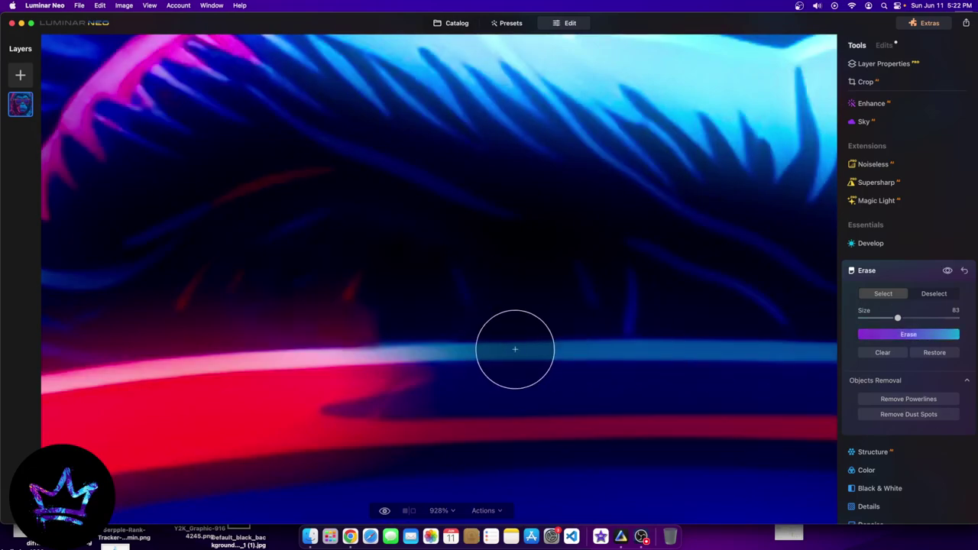
scroll(515, 349, down, 10)
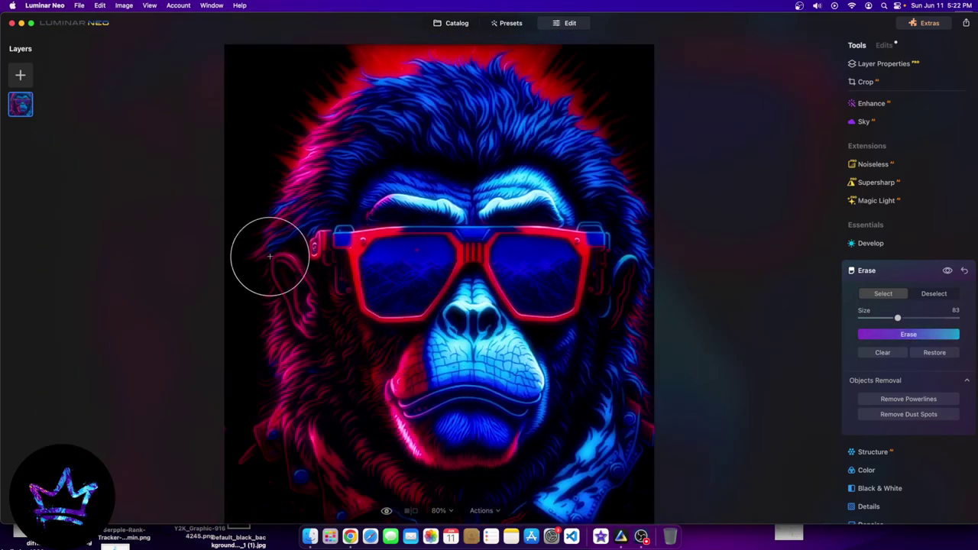
Erase the faint vertical blue streak just above the sunglasses' top edge, under the same brow toward the bridge
scroll(403, 245, up, 10)
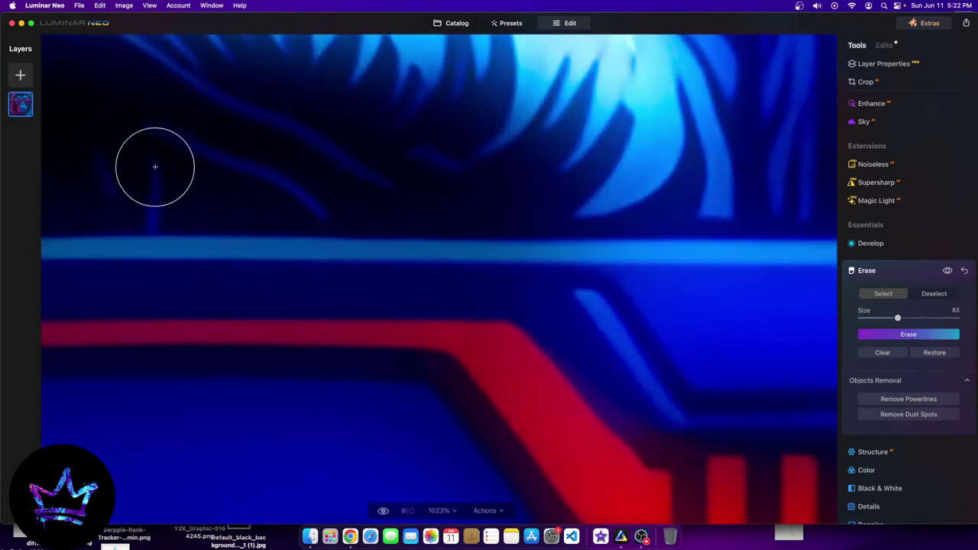
drag(155, 166, 129, 197)
click(880, 335)
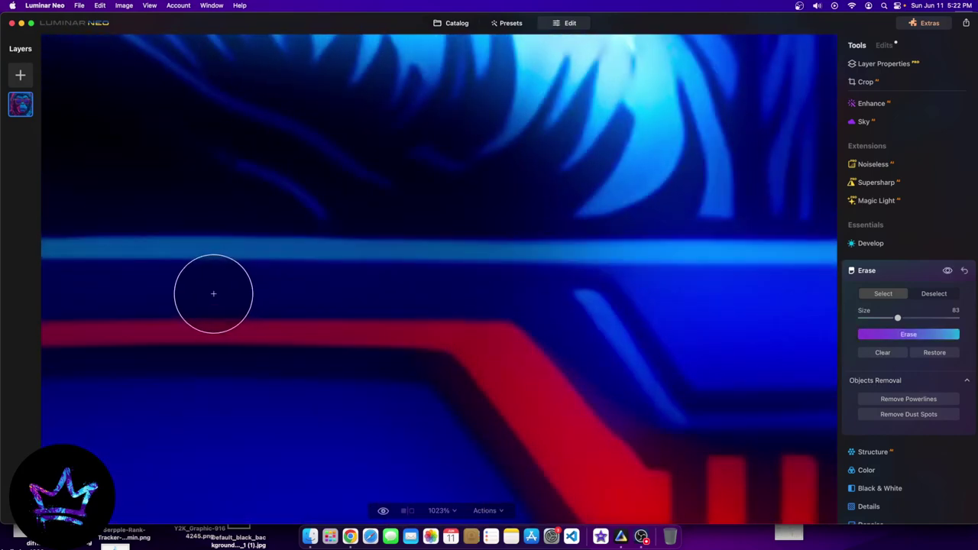
Erase the leftover short red and blue streaks between the pink-edged brow and the sunglasses frame
scroll(116, 278, down, 6)
scroll(204, 216, up, 3)
scroll(338, 218, up, 8)
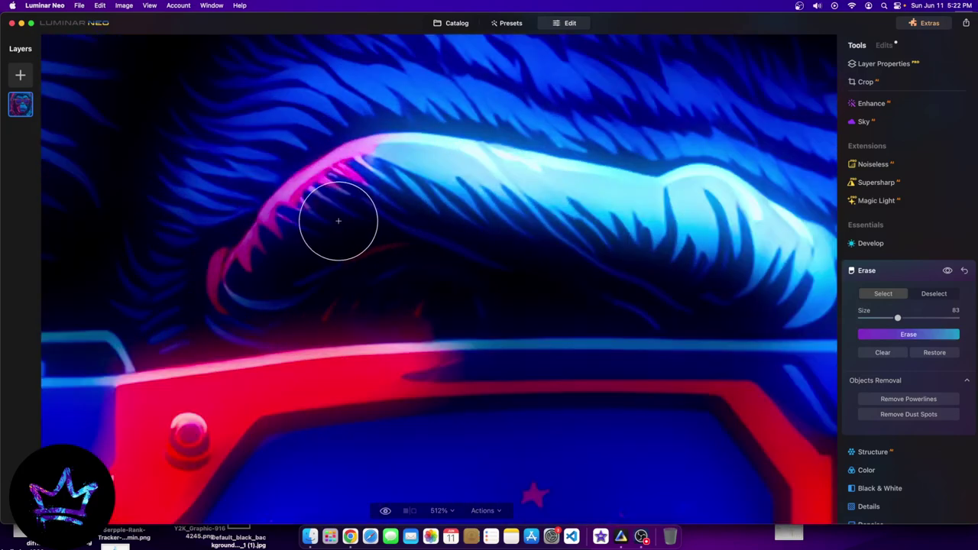
mouse_move(527, 386)
mouse_down()
mouse_move(512, 408)
mouse_move(557, 434)
mouse_up()
drag(694, 408, 701, 456)
mouse_move(461, 405)
mouse_down()
mouse_move(331, 417)
mouse_move(486, 301)
mouse_move(674, 344)
mouse_up()
drag(274, 403, 229, 459)
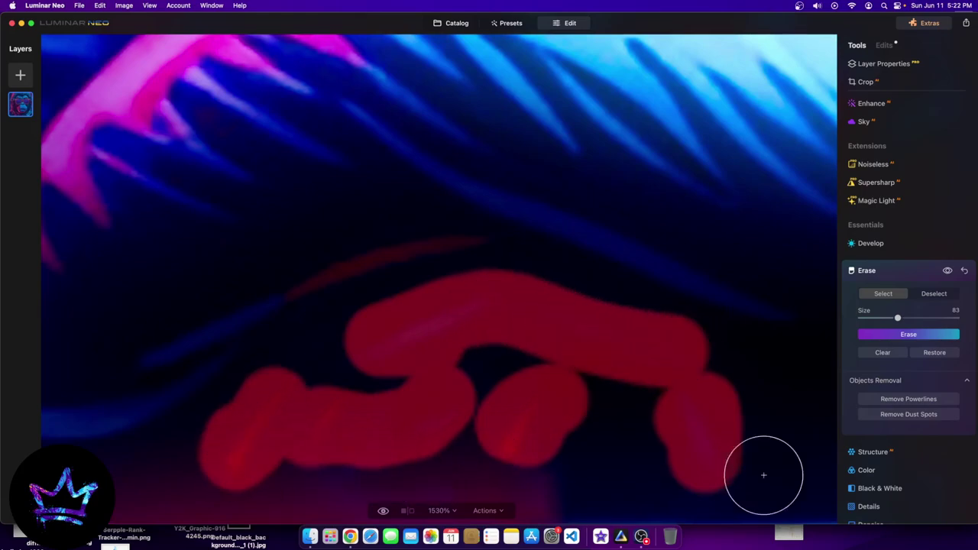
click(907, 334)
Examine the erased eye areas above the sunglasses up close and within the whole image
key(super+0)
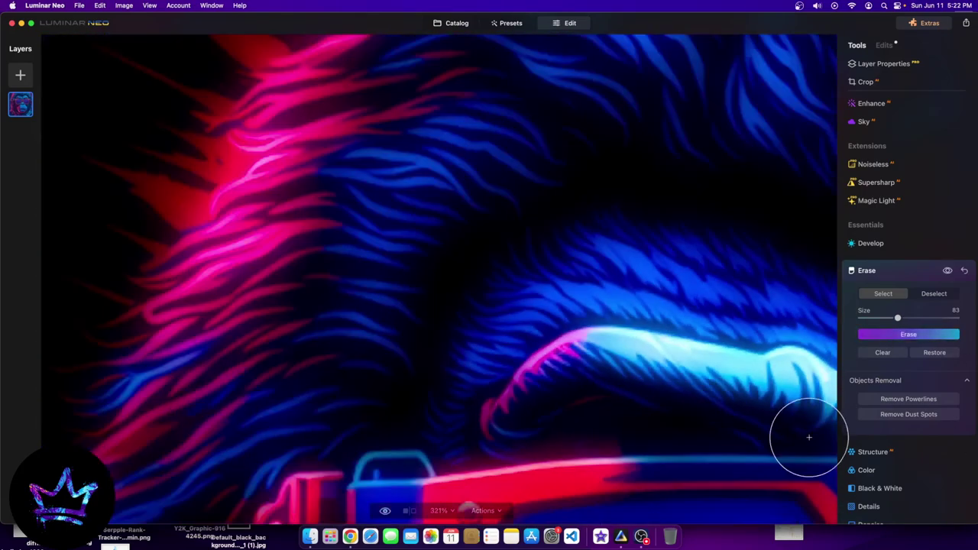
key(super+minus)
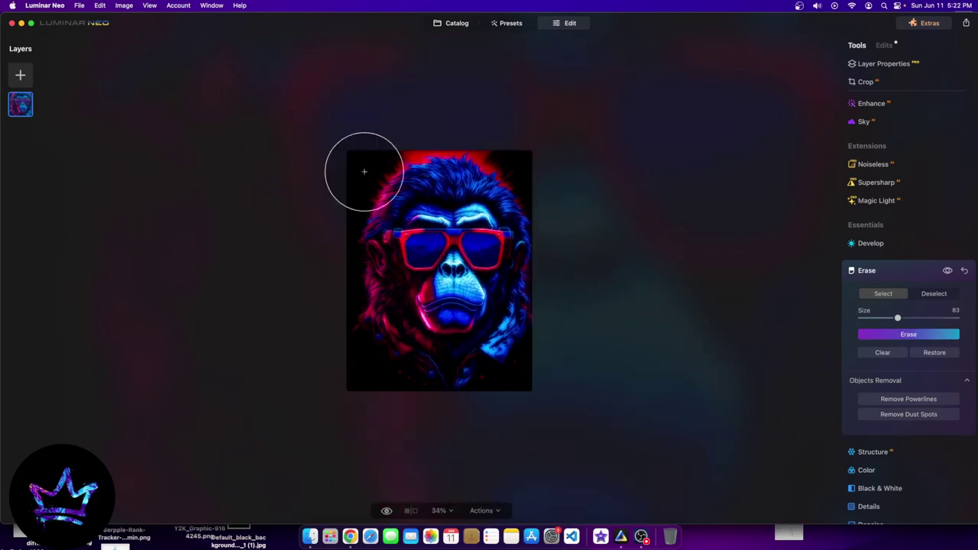
key(super+plus)
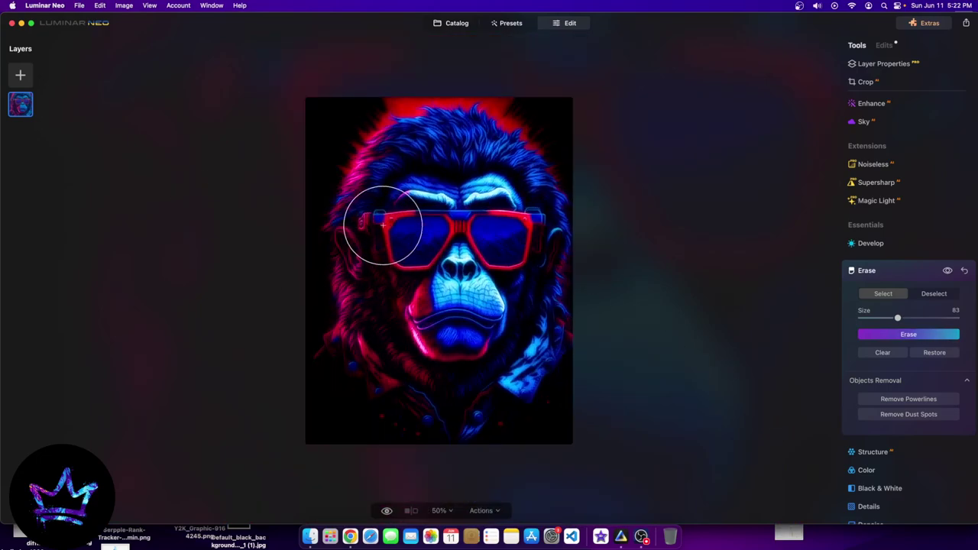
key(super+minus)
key(super+plus)
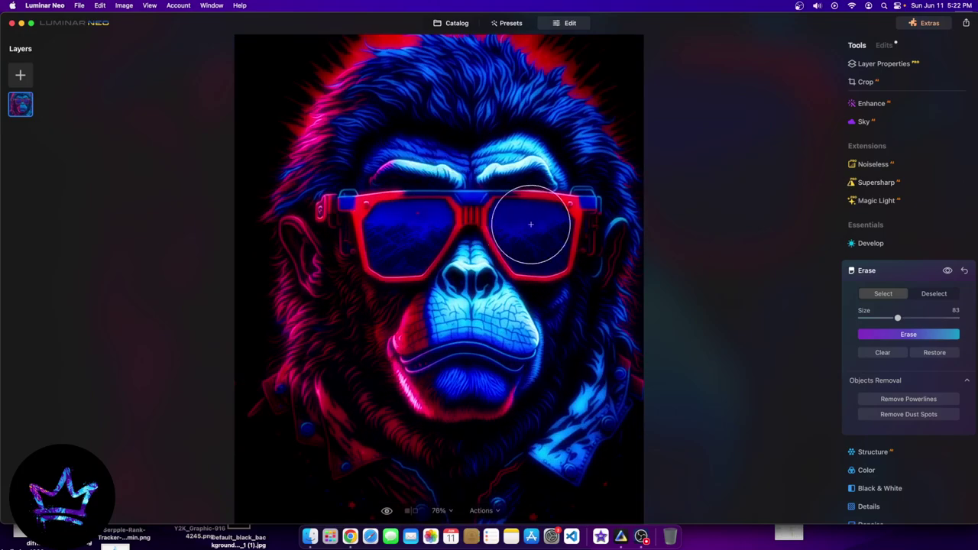
key(super+plus)
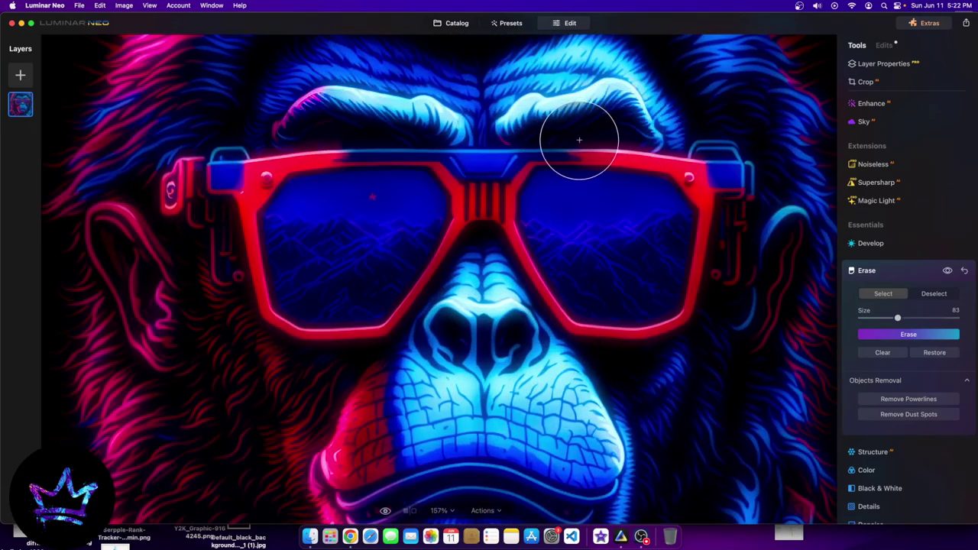
key(super+minus)
key(super+minus)
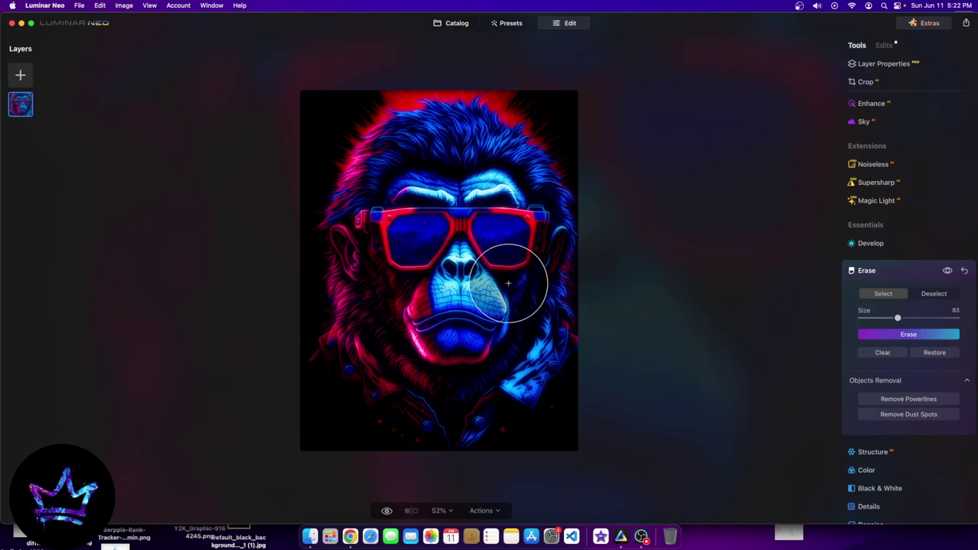
Set the Toning effect's amount to 100 and its highlights saturation to 100
scroll(879, 417, down, 5)
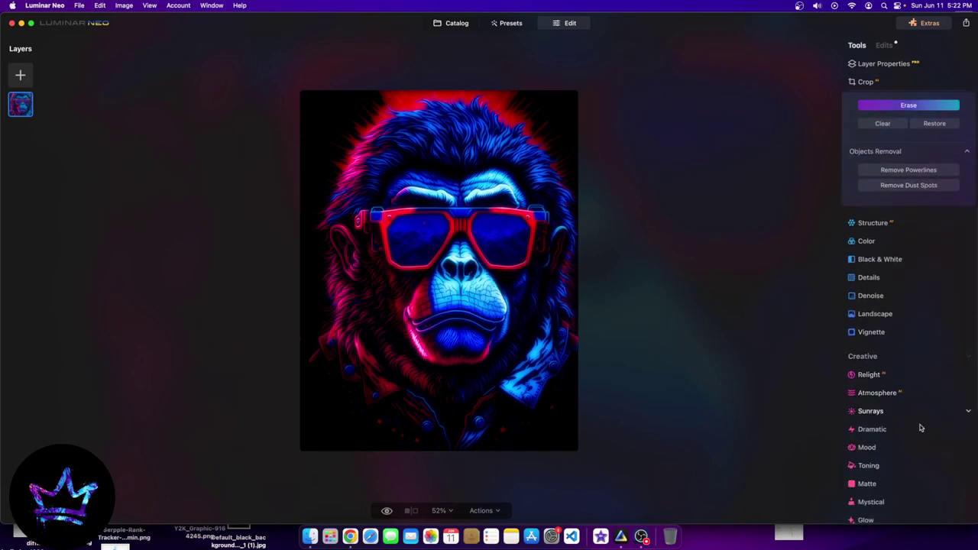
scroll(890, 444, down, 2)
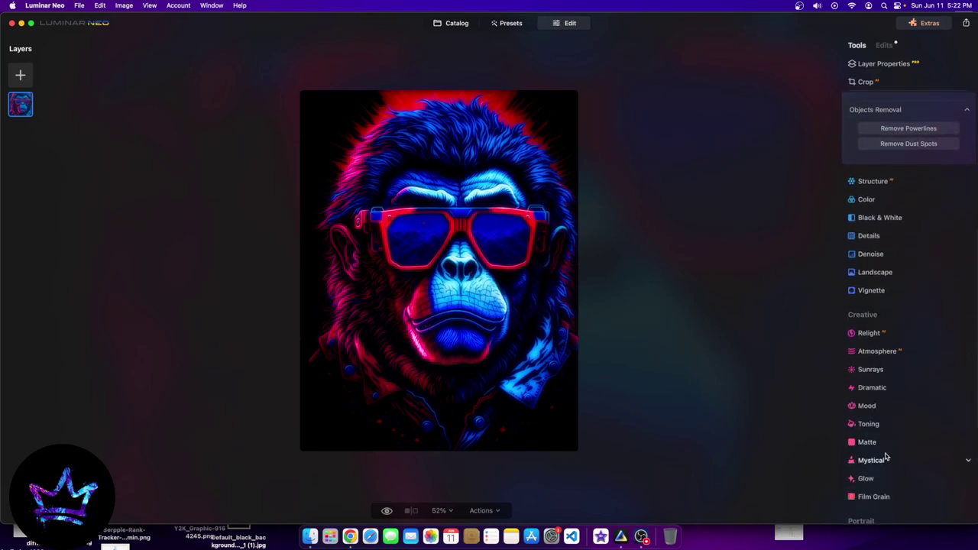
click(877, 408)
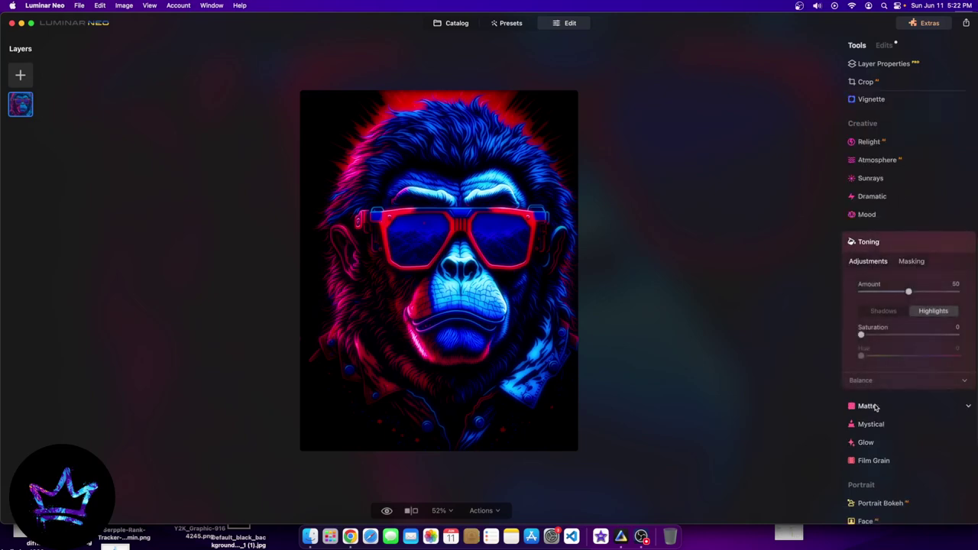
drag(908, 292, 956, 292)
drag(861, 335, 954, 348)
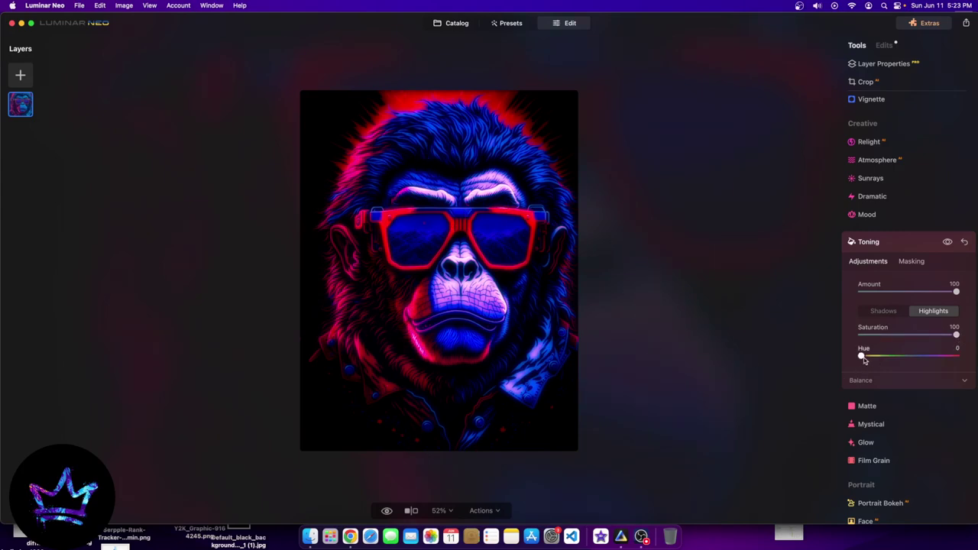
Try several hues for the Toning highlights and set the hue to 160
drag(862, 356, 910, 356)
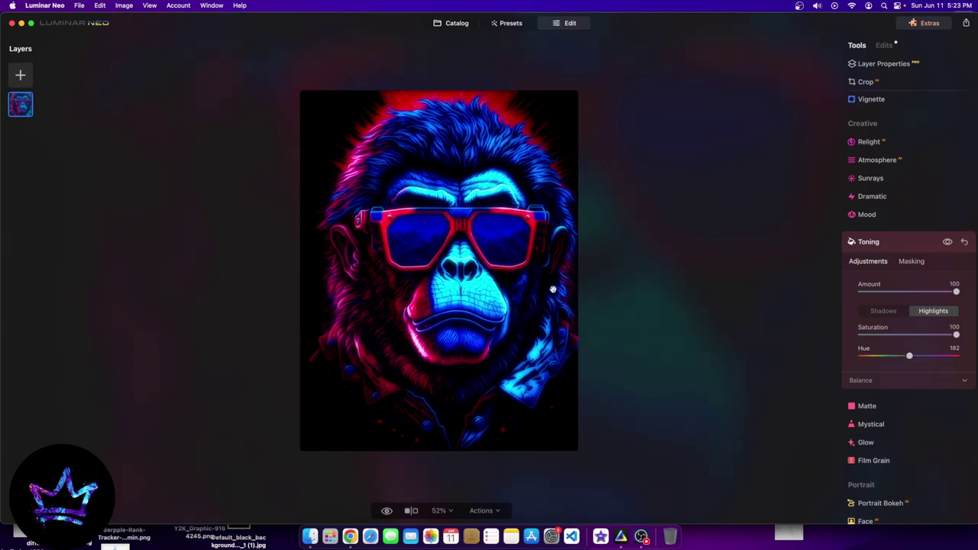
mouse_move(909, 356)
mouse_down()
mouse_move(966, 358)
mouse_move(908, 355)
mouse_up()
scroll(458, 253, down, 2)
scroll(470, 252, up, 4)
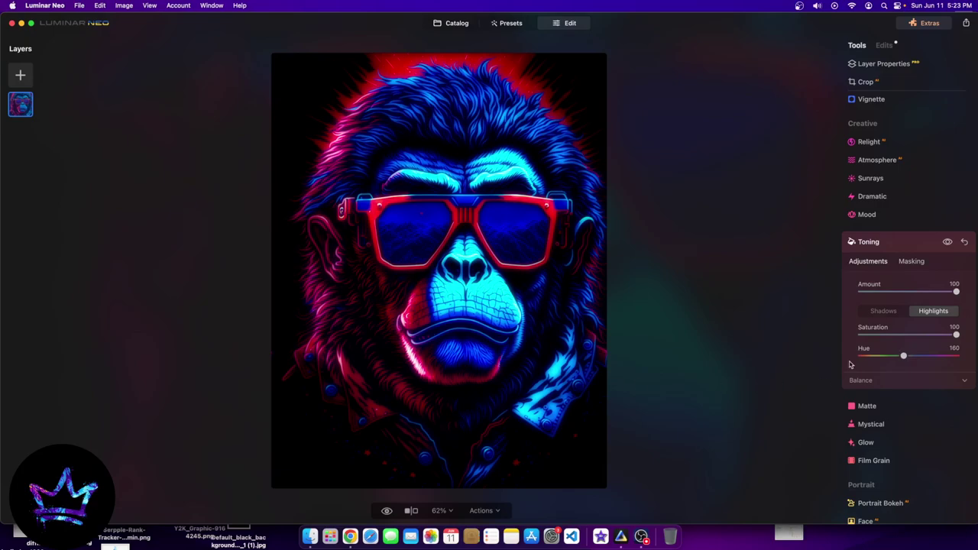
Set the Toning shadows to saturation 95 and hue 239
click(900, 313)
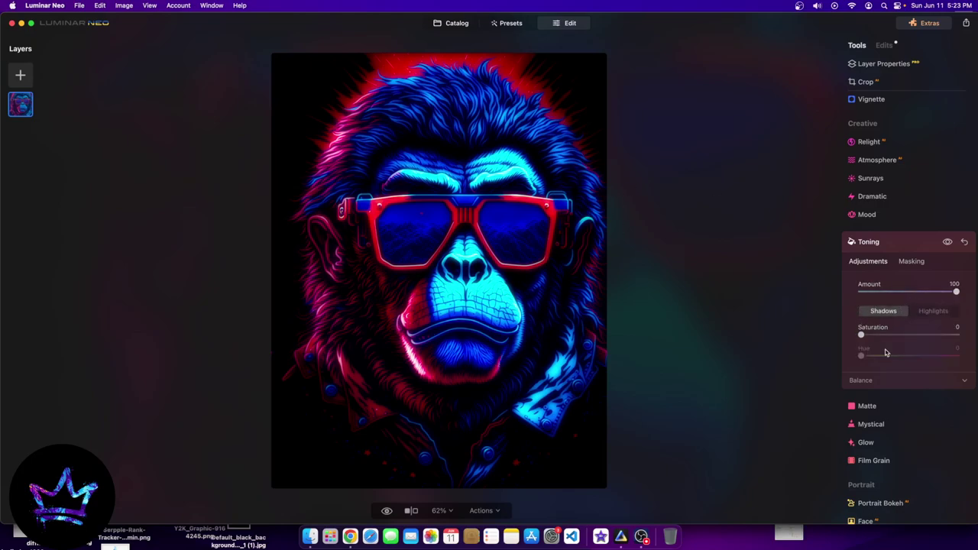
drag(861, 334, 926, 359)
scroll(512, 255, down, 3)
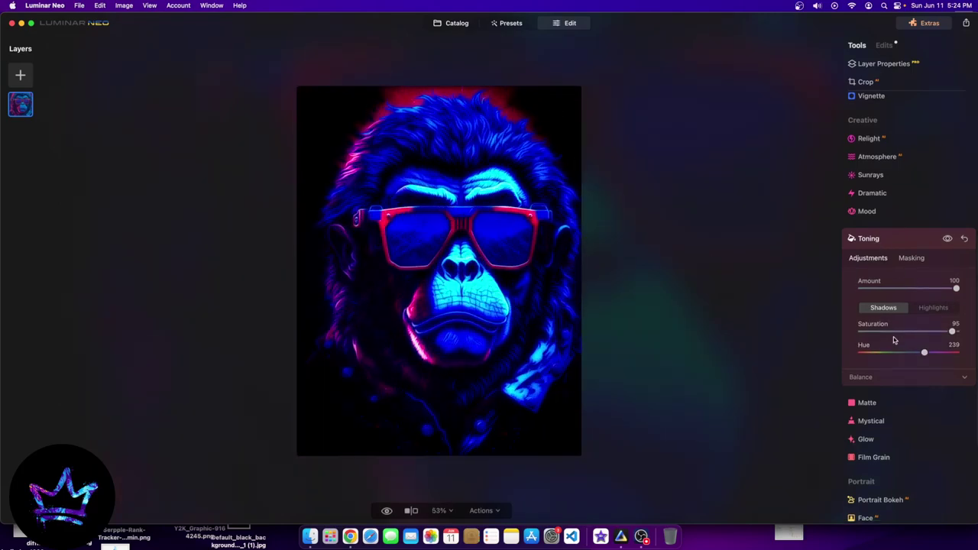
Apply the Beijing LUT from the Creative group with the Mood effect
click(867, 231)
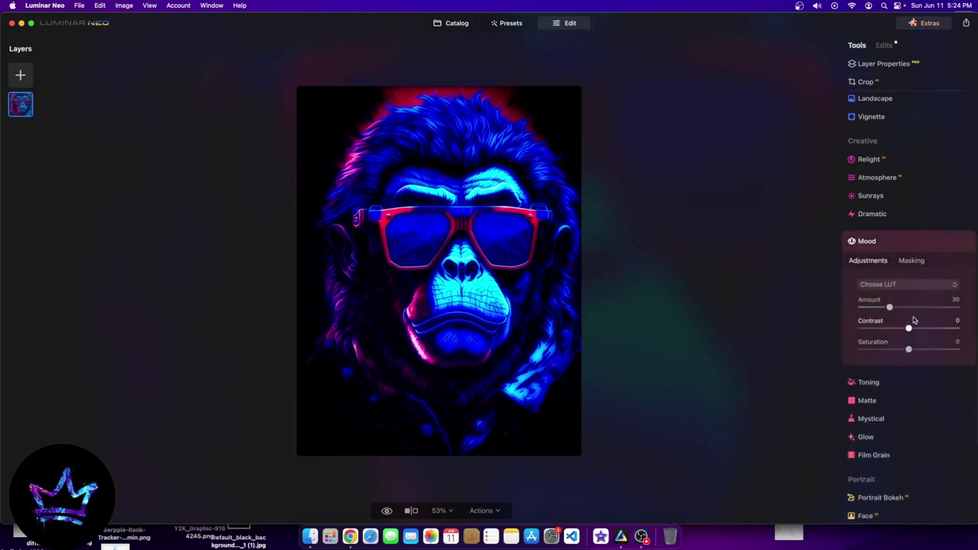
click(889, 283)
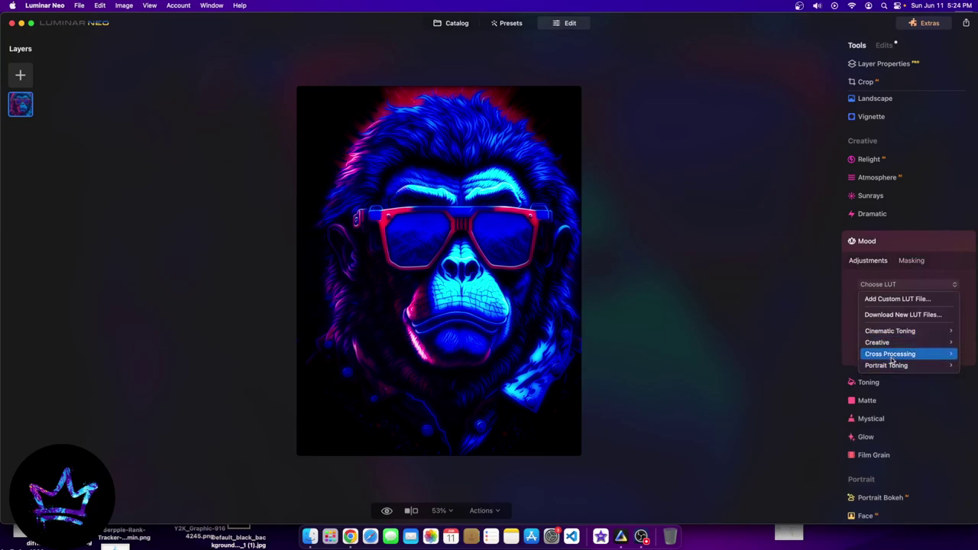
mouse_move(886, 345)
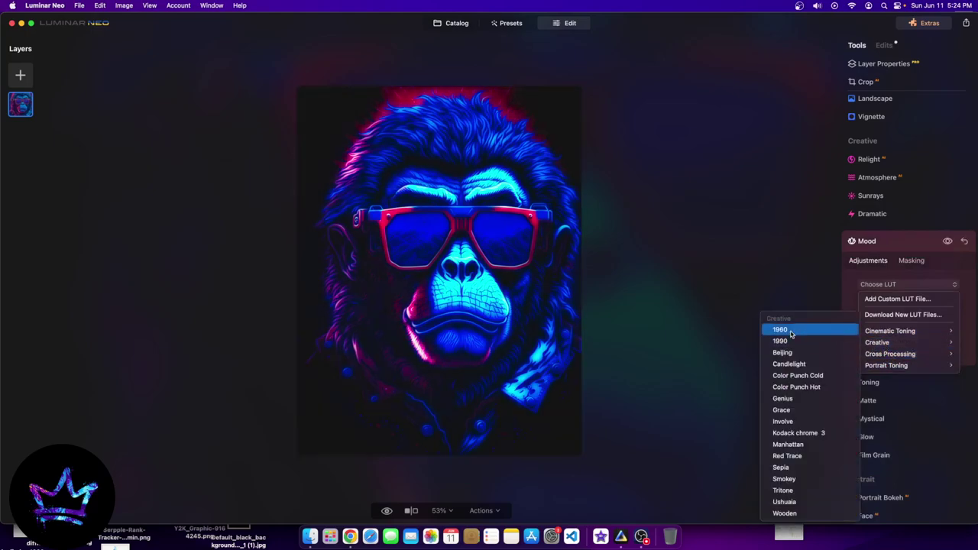
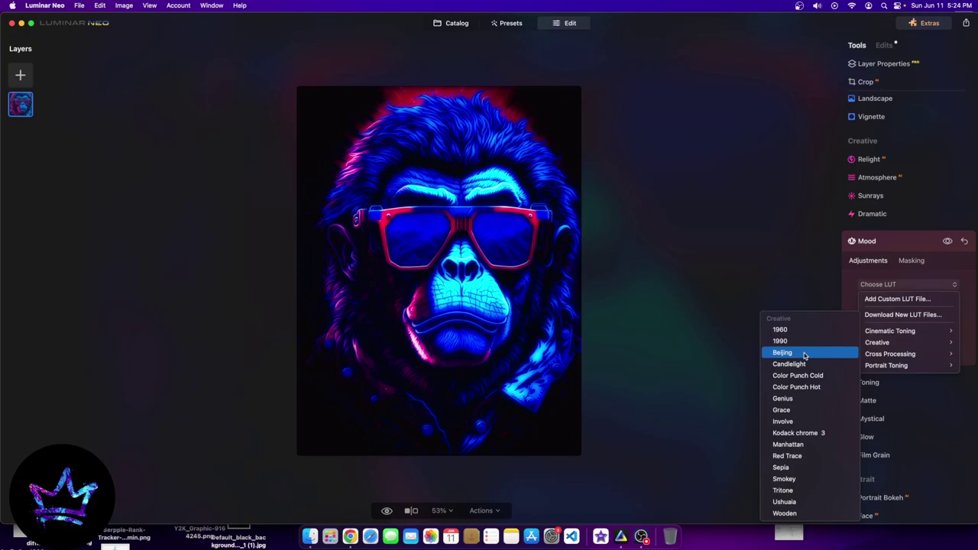
click(804, 354)
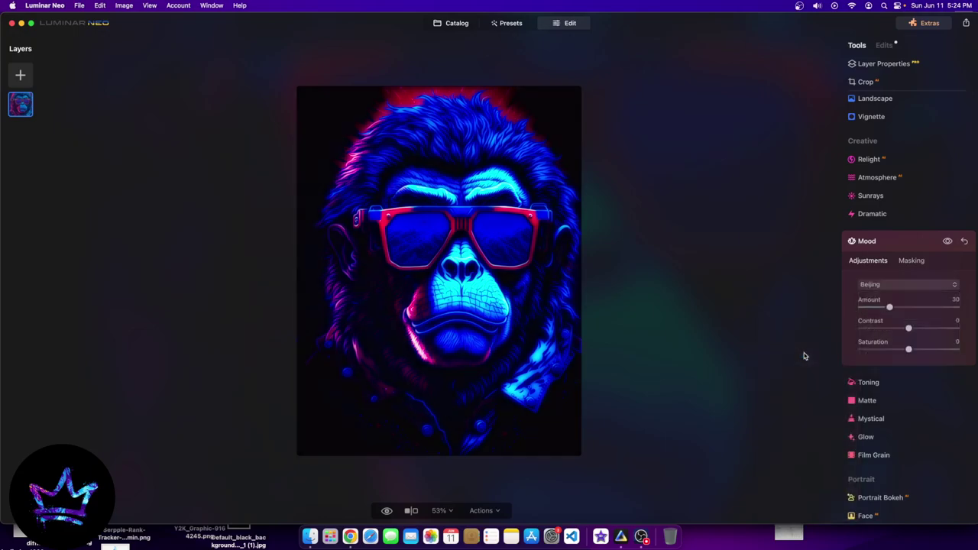
Compare the edited gorilla image with the original twice
click(387, 510)
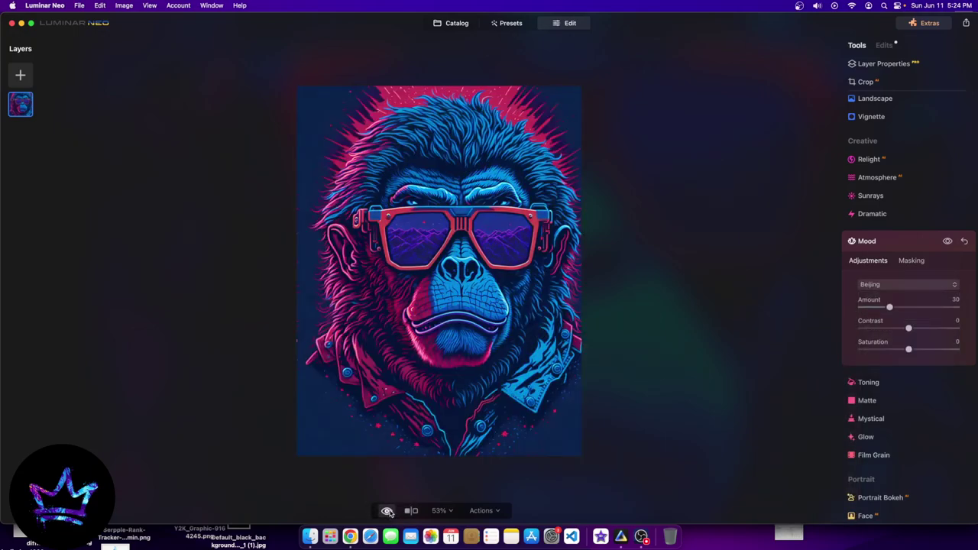
click(387, 510)
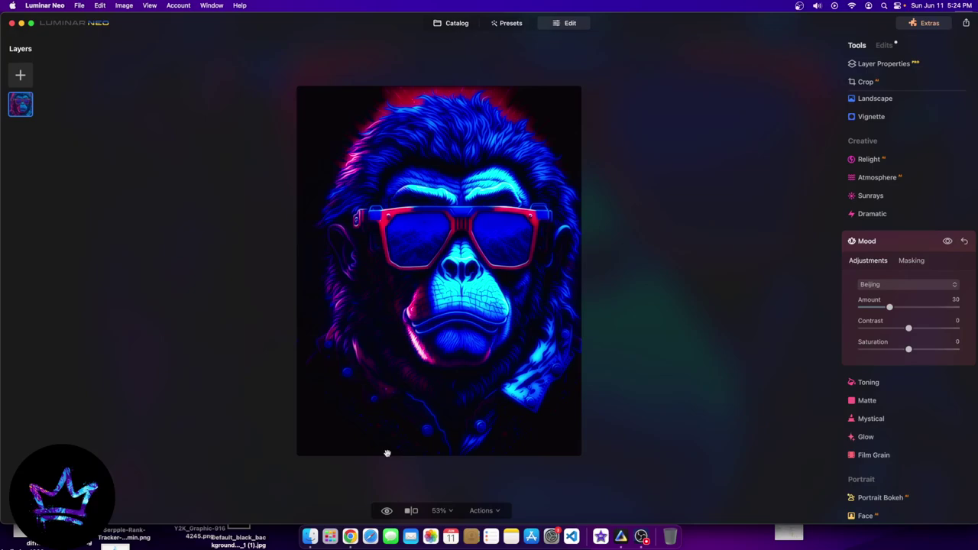
click(387, 512)
click(387, 512)
Try the Dramatic effect on the gorilla image at different amounts
click(872, 213)
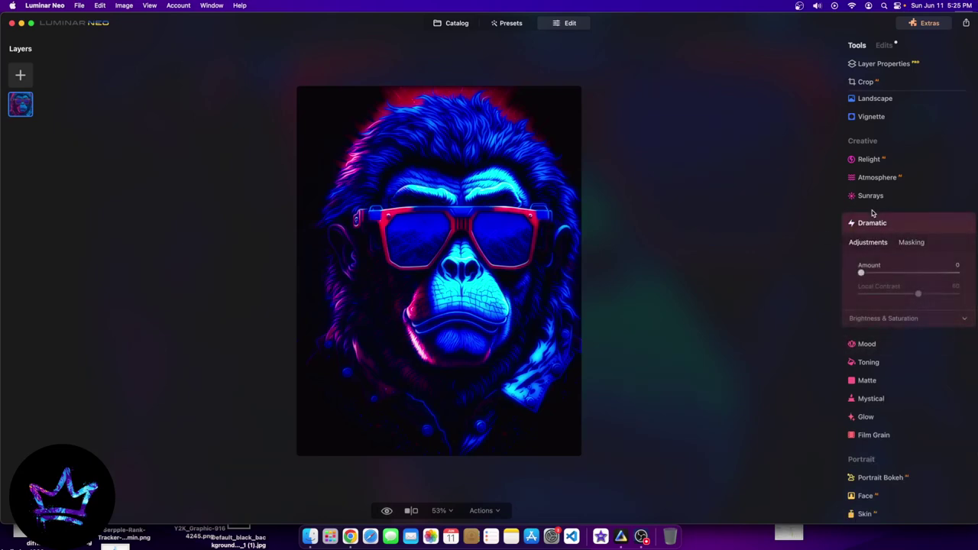
drag(867, 275, 788, 270)
drag(867, 273, 823, 288)
Try Dramatic at amount 100 with brightness -100 and 6, and return both its local contrast and amount to 0
click(888, 319)
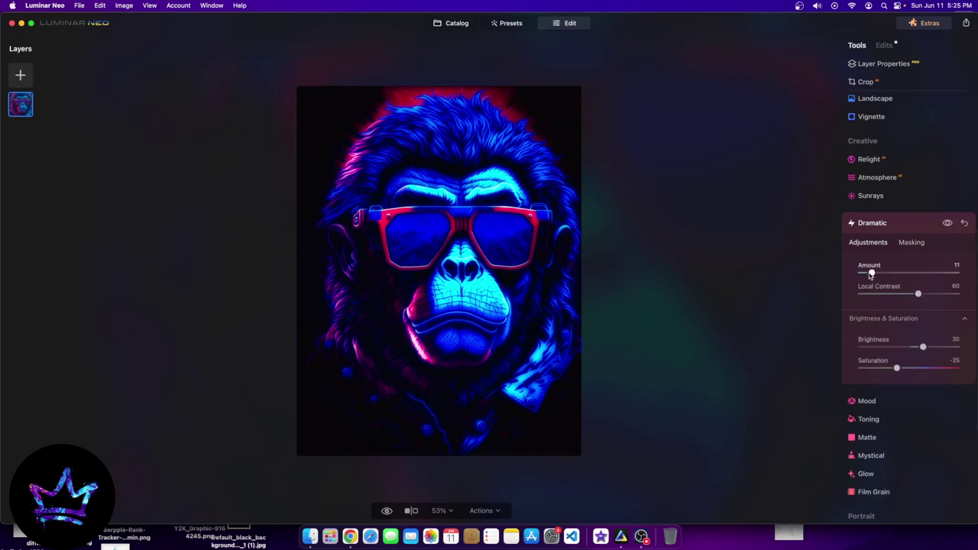
drag(861, 272, 955, 273)
drag(924, 348, 956, 347)
drag(931, 352, 705, 334)
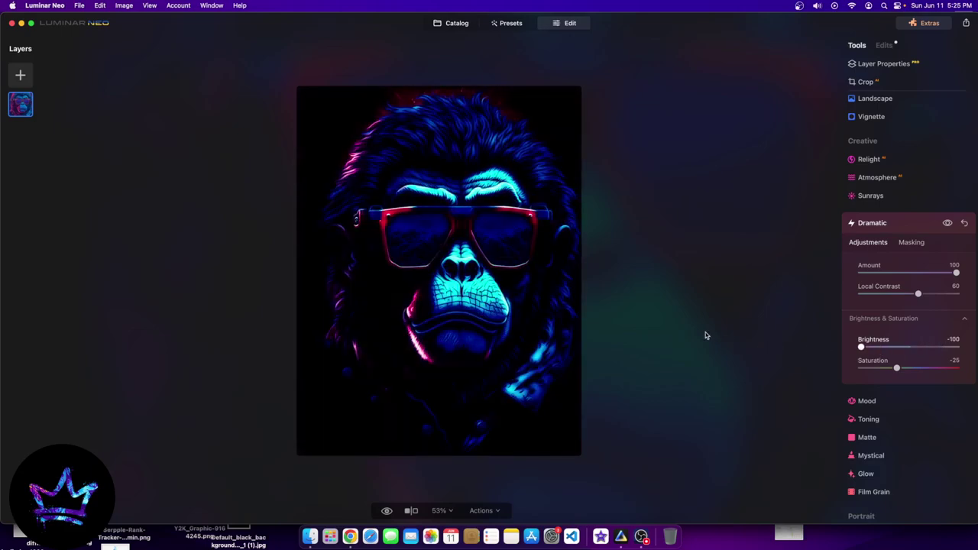
click(913, 346)
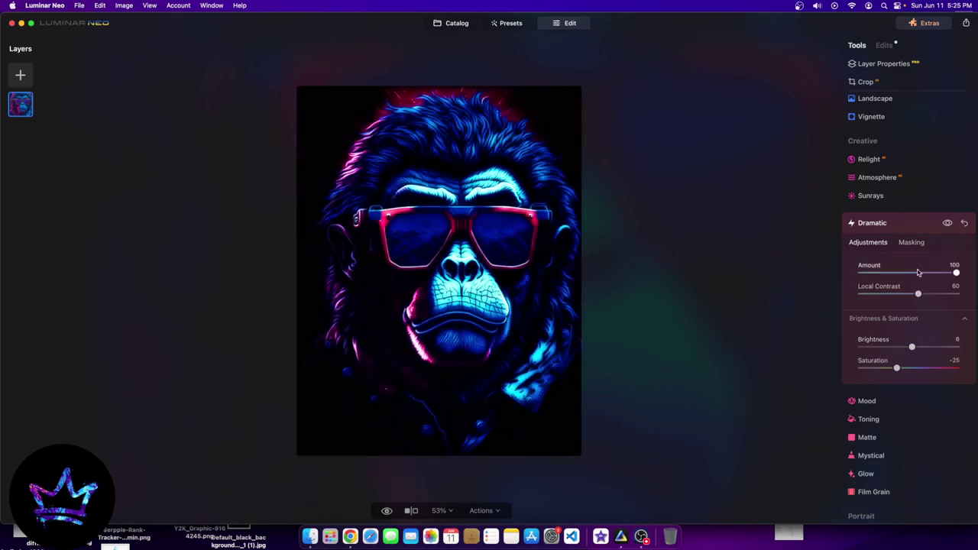
drag(913, 299, 737, 279)
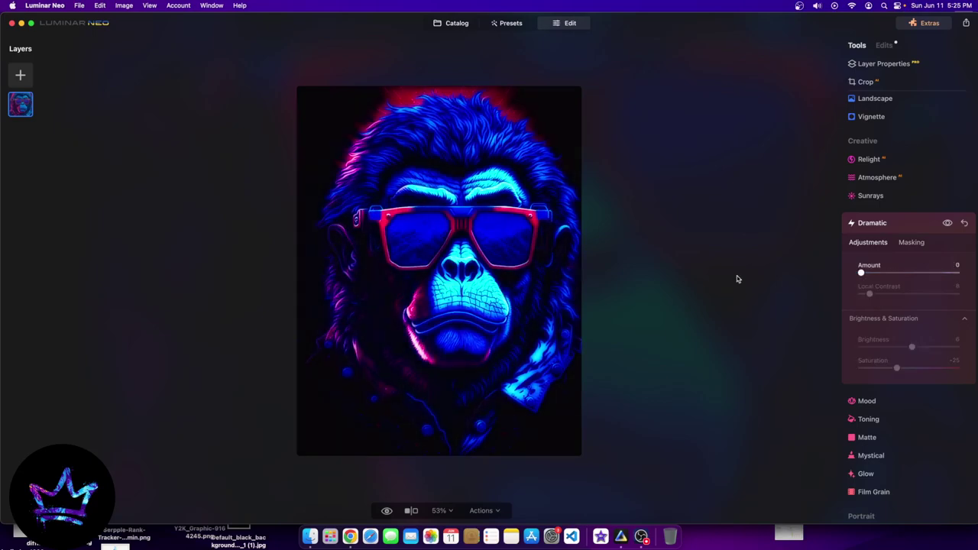
Try Sunrays on the gorilla image at amount 40, moving the sun center onto the sunglasses lens on the right side of the face
click(872, 202)
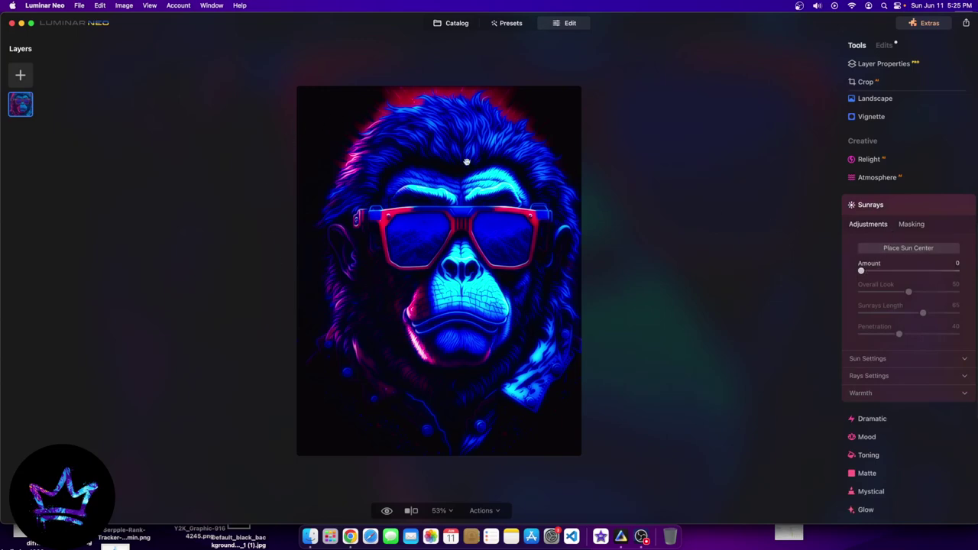
drag(859, 269, 899, 270)
click(906, 249)
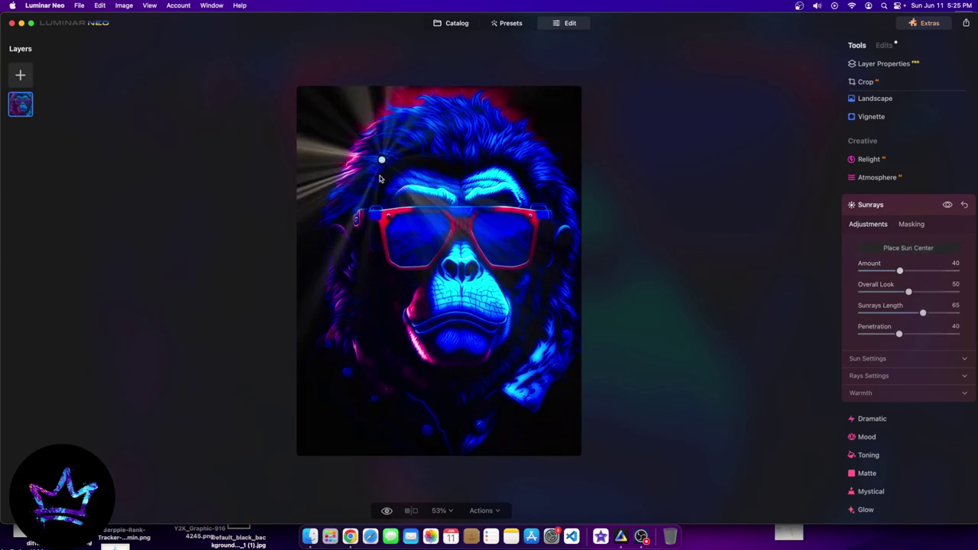
drag(379, 161, 520, 224)
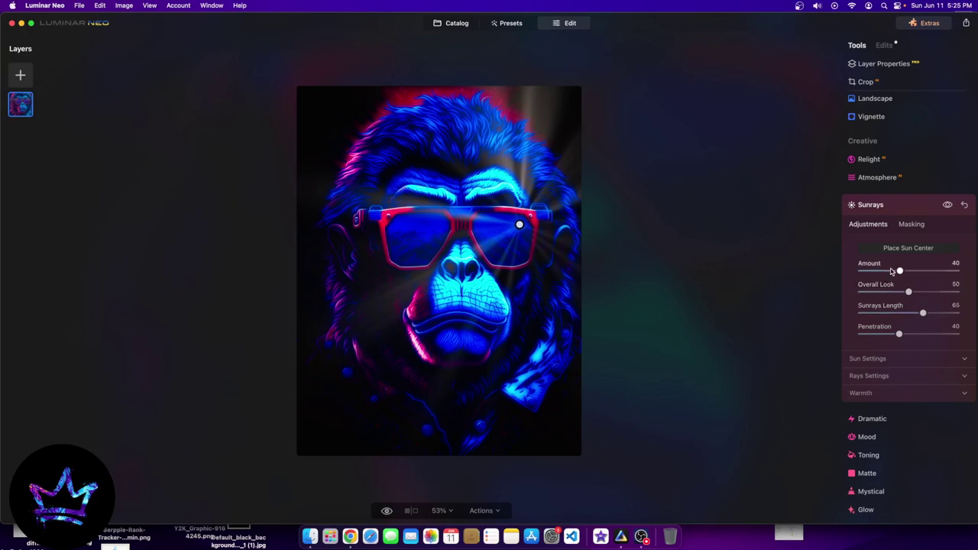
Try the Sunrays amount at 9, compare with the original, and return the amount to 0
drag(891, 272, 870, 275)
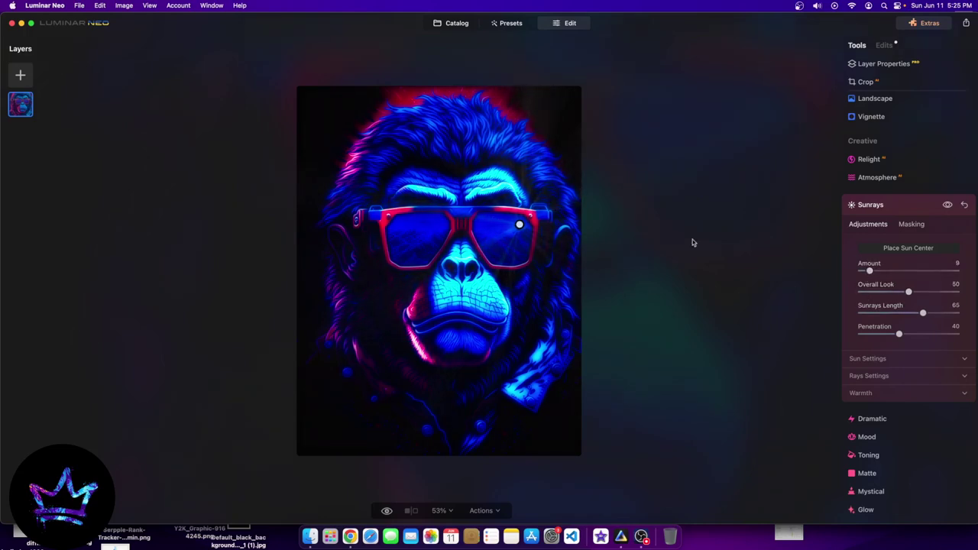
click(386, 511)
drag(866, 271, 832, 273)
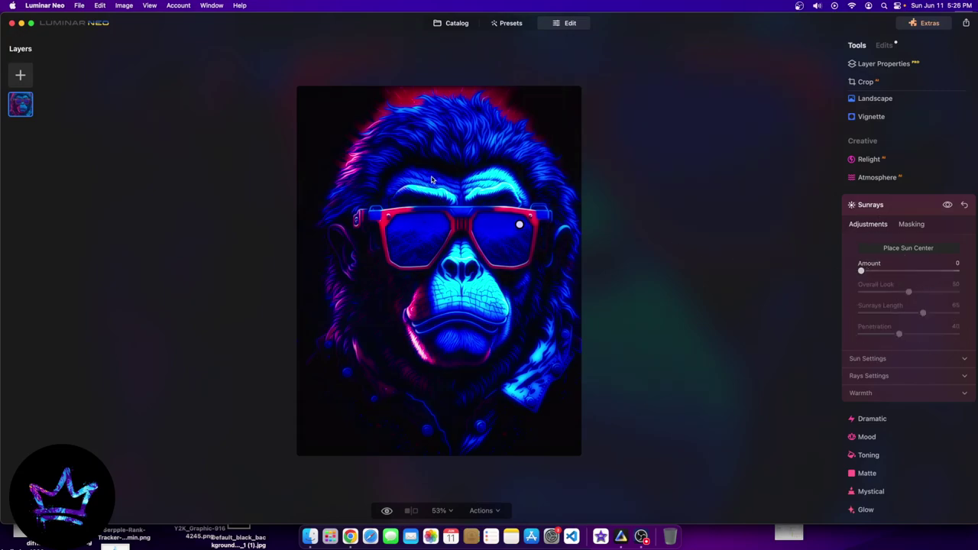
Open the starry night cabin photo from the catalog for editing
click(452, 23)
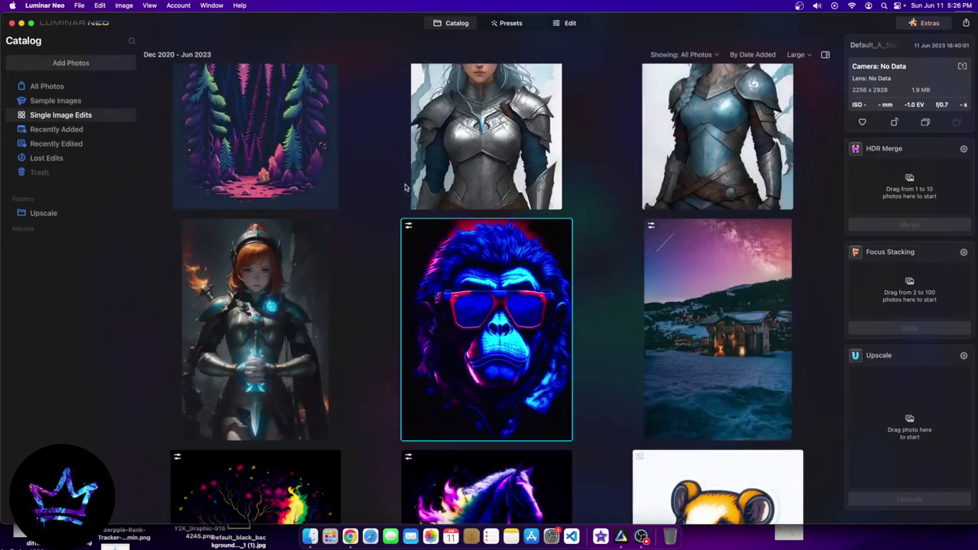
double_click(762, 294)
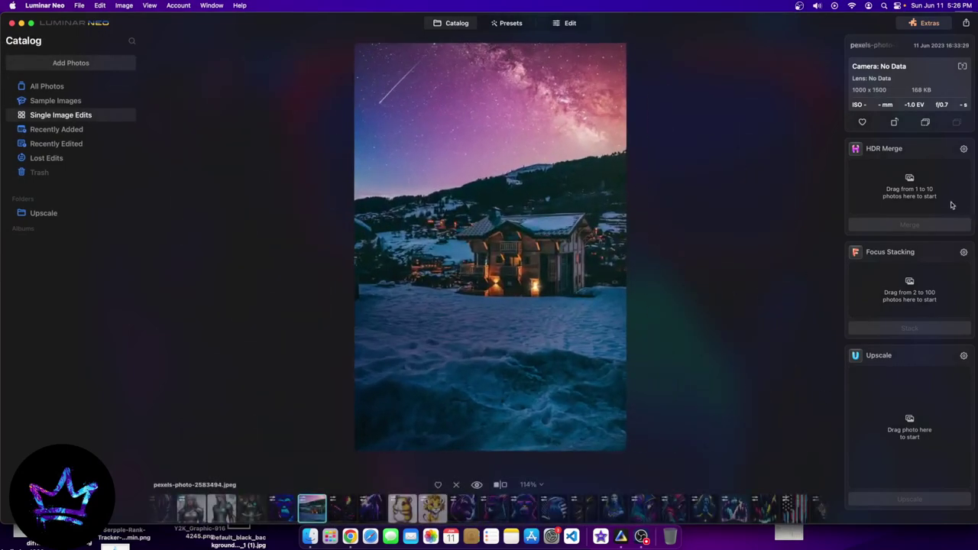
click(570, 23)
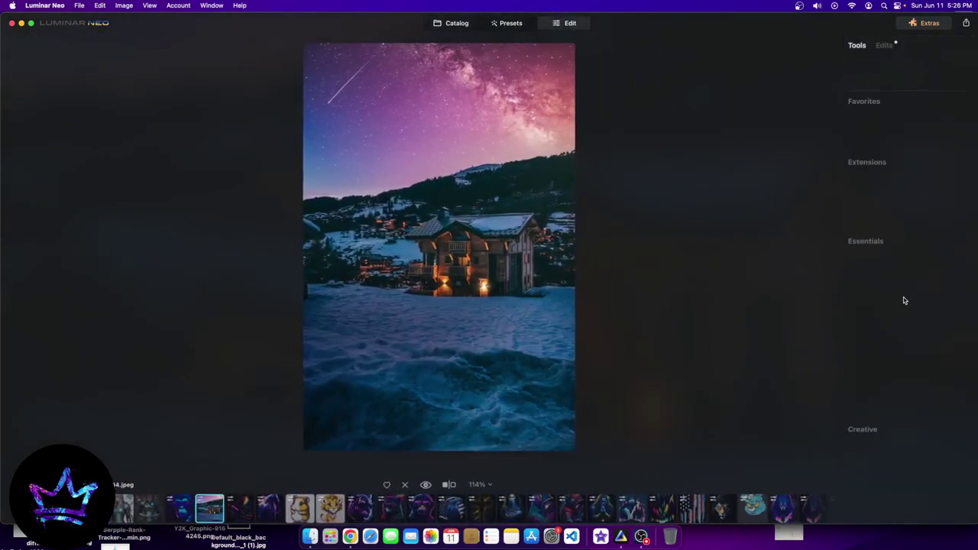
Add Sunrays at amount 10 to the cabin photo, with the sun center in the bright sky just above the mountain ridge
scroll(871, 416, down, 1)
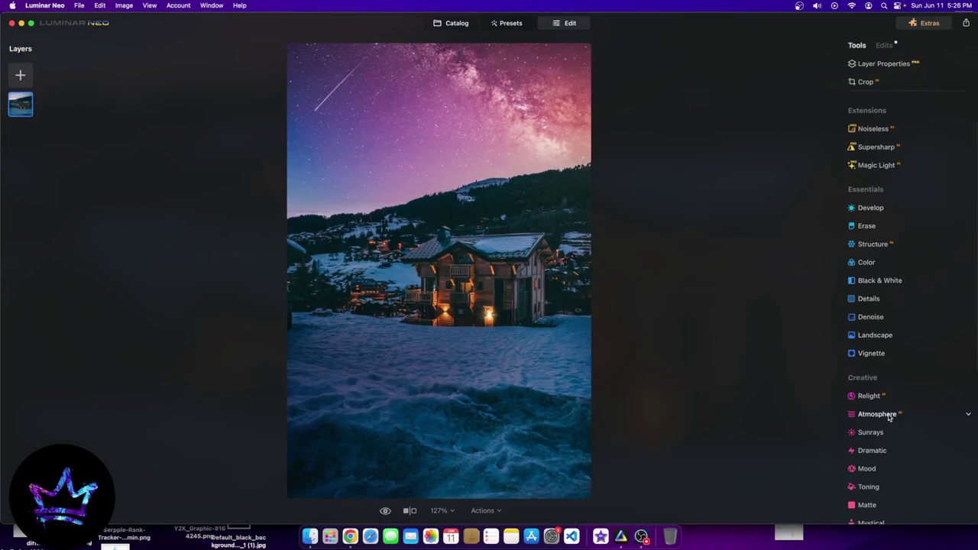
scroll(886, 416, down, 5)
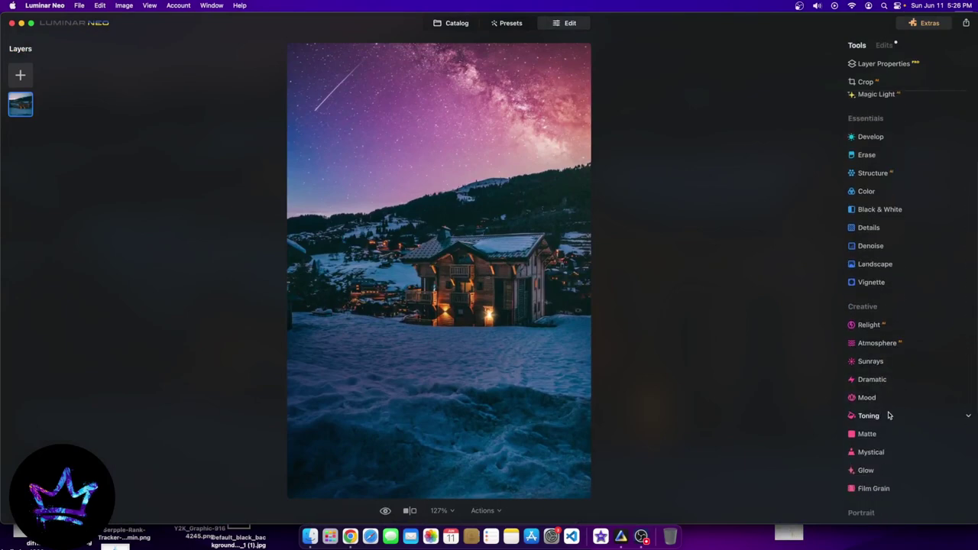
click(871, 361)
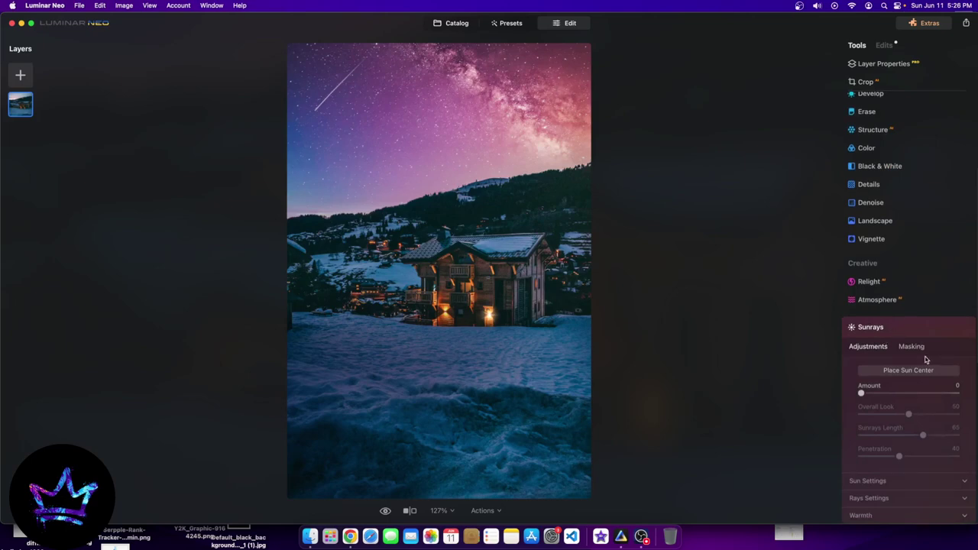
click(907, 375)
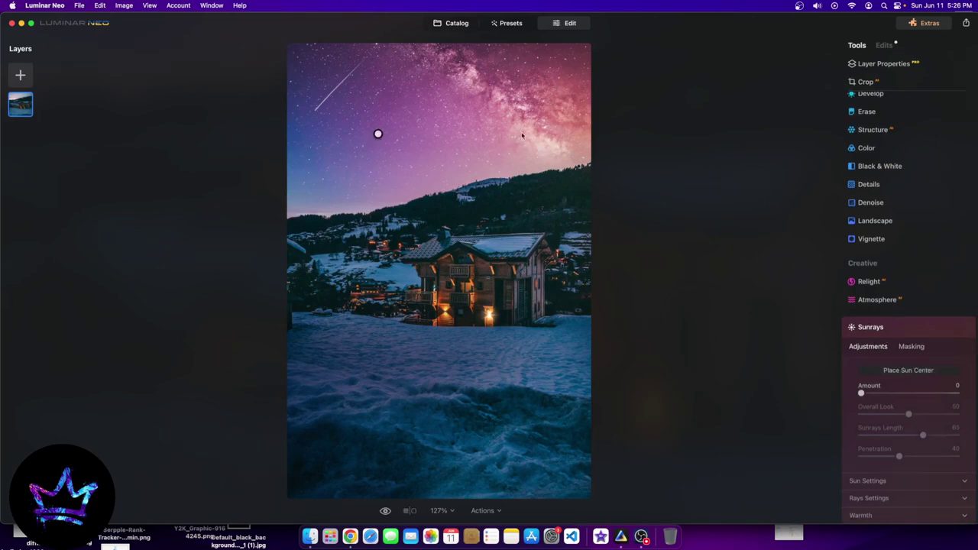
mouse_move(378, 135)
mouse_down()
mouse_move(437, 175)
mouse_move(554, 154)
mouse_up()
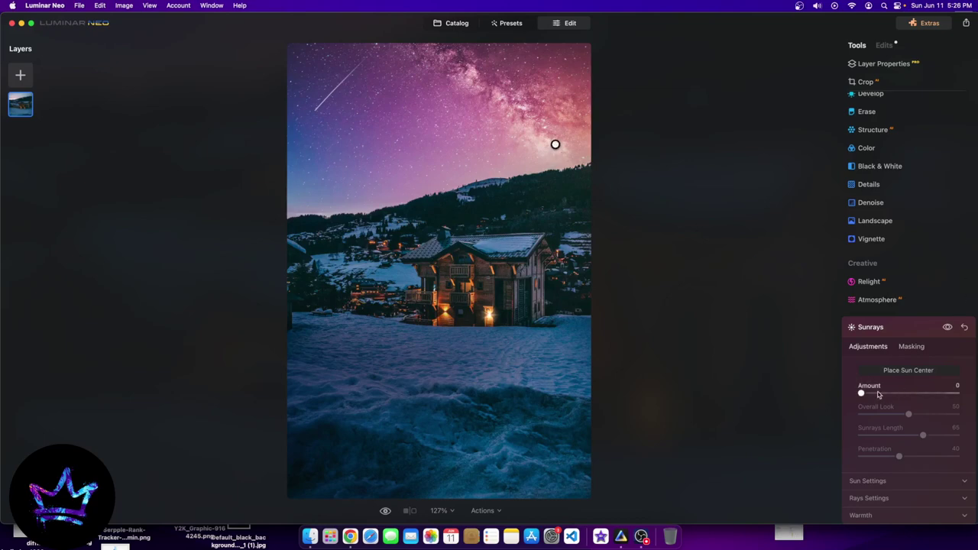
drag(861, 393, 871, 393)
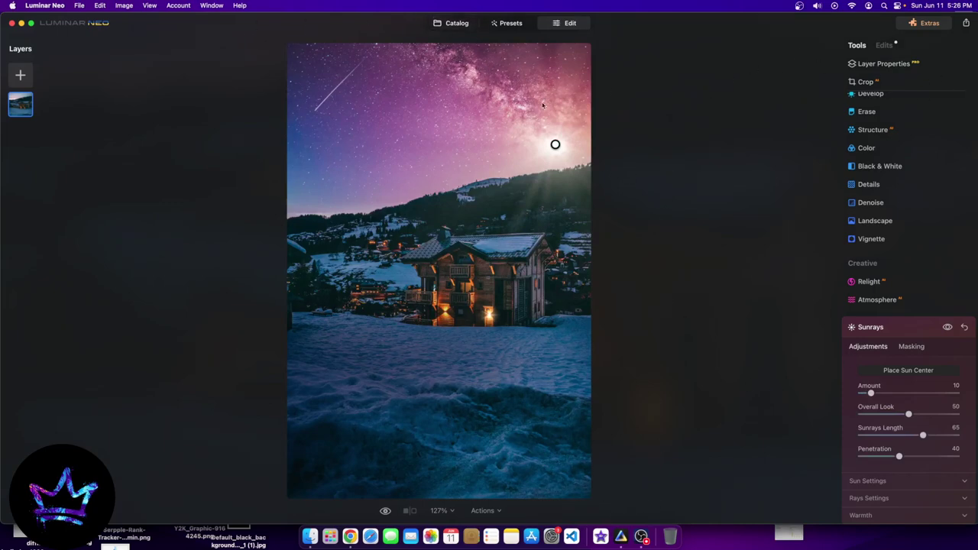
Return to the catalog and reopen the gorilla image for editing
click(865, 112)
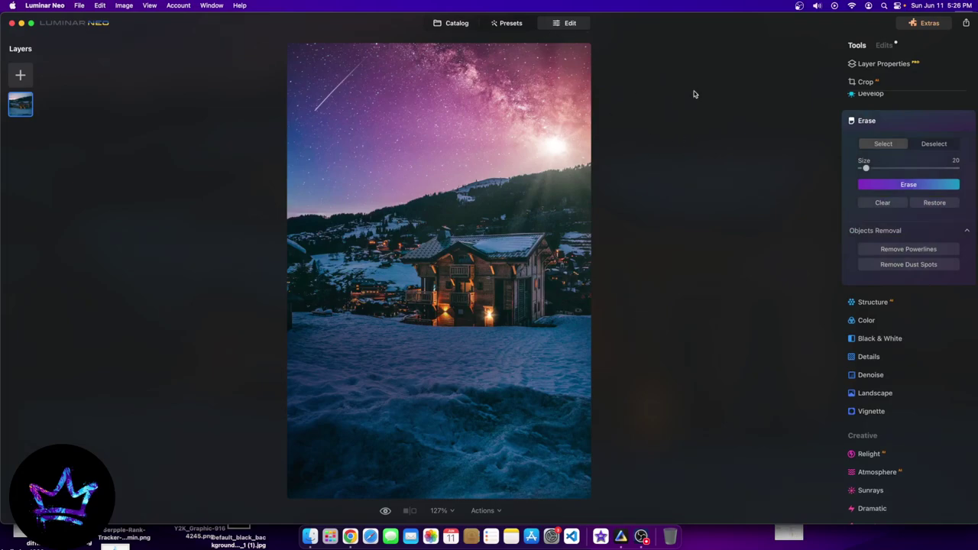
click(452, 23)
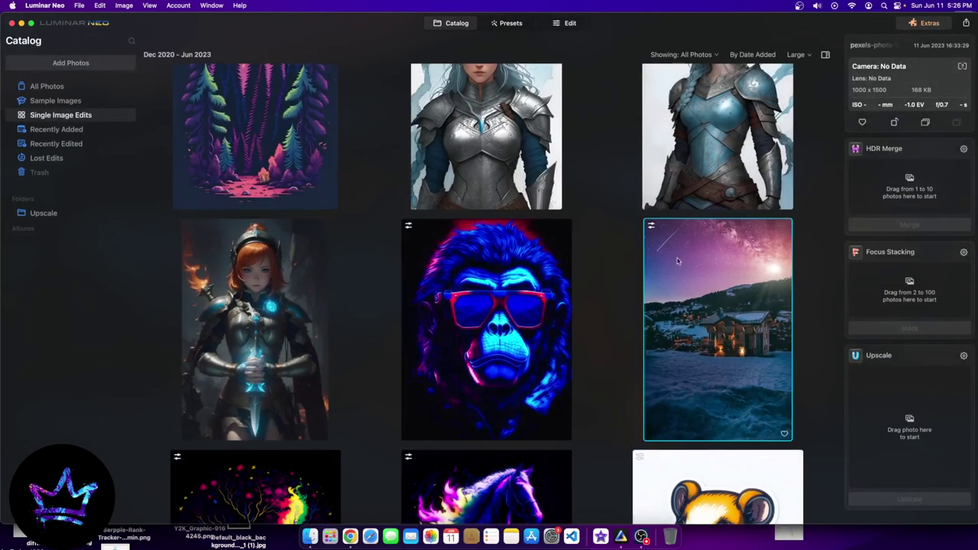
scroll(493, 270, down, 3)
scroll(756, 368, up, 5)
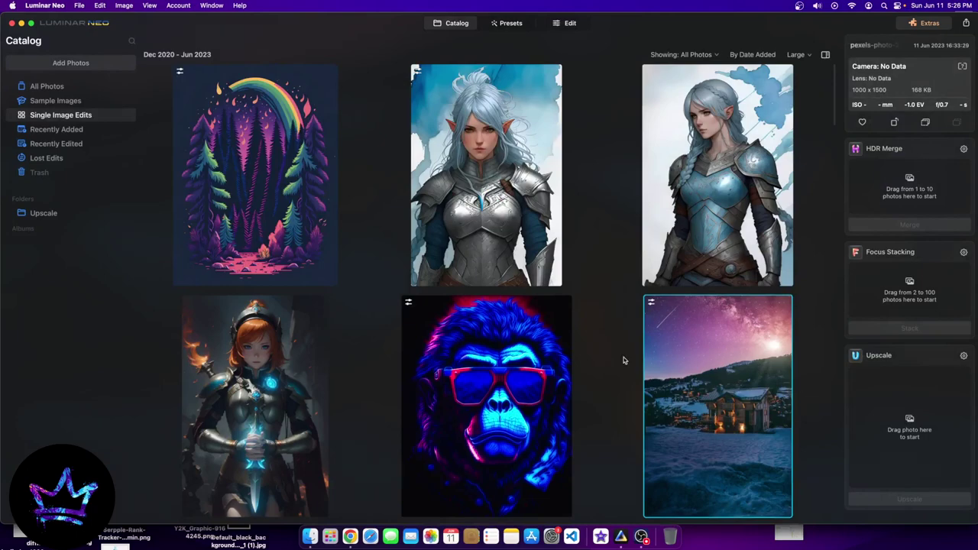
double_click(555, 383)
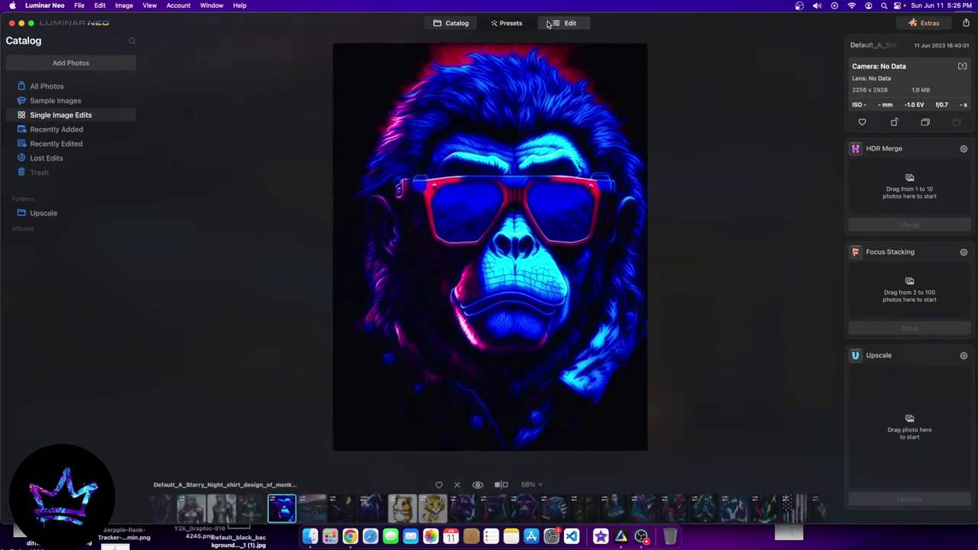
click(564, 23)
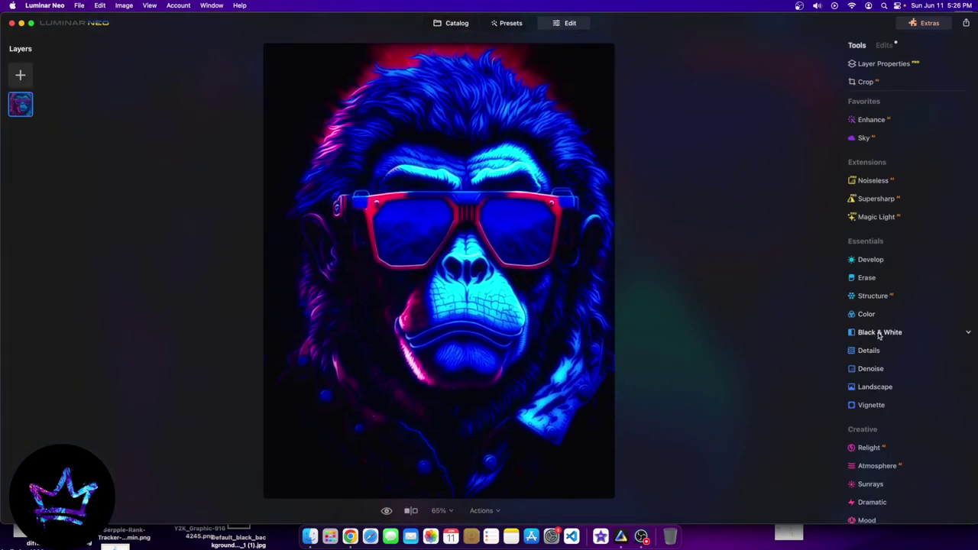
Try the Atmosphere effect in Fog mode at amount 100 on the gorilla image, and return the amount to 0
scroll(877, 474, down, 2)
scroll(877, 471, down, 2)
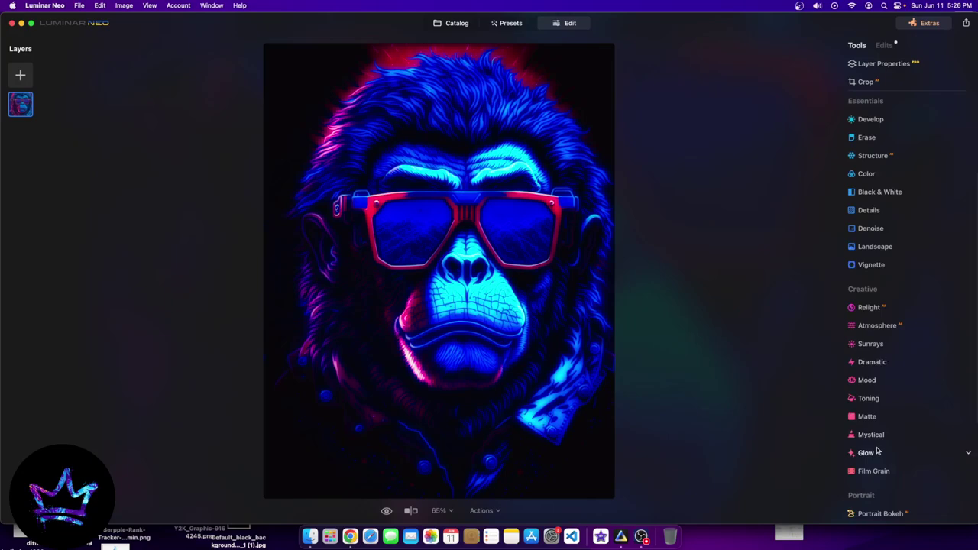
click(876, 326)
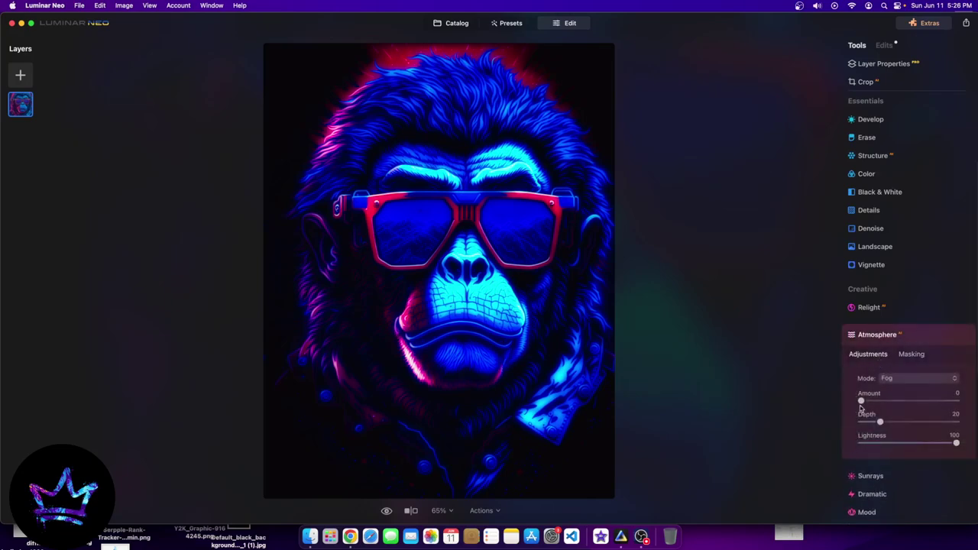
drag(865, 398, 956, 400)
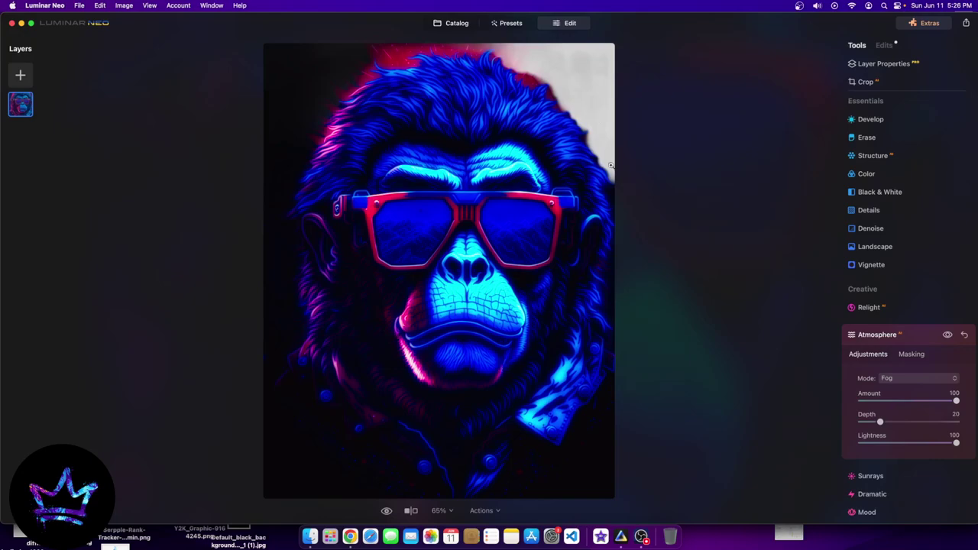
drag(941, 405, 859, 403)
Try the Layered Fog and Mist modes of Atmosphere, returning the amount to 0 after each
click(914, 378)
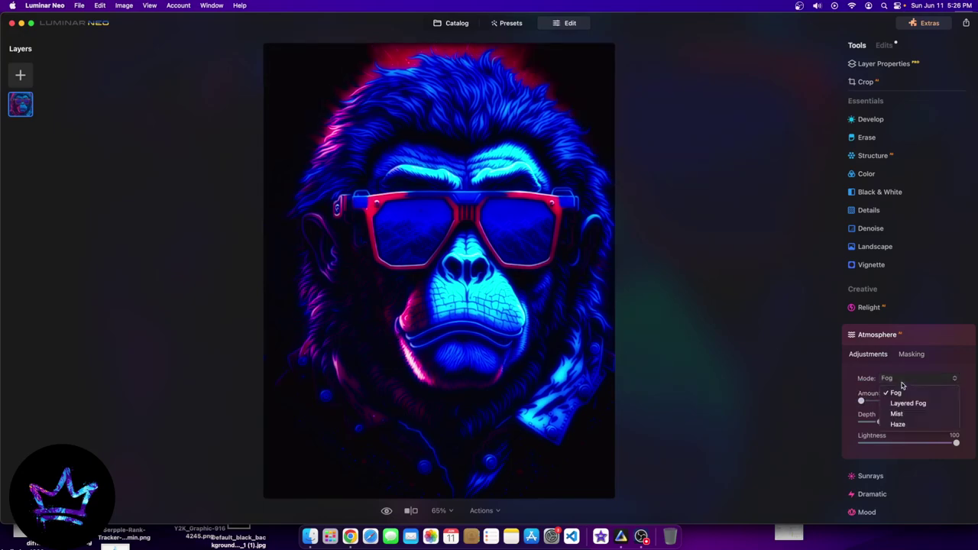
click(906, 404)
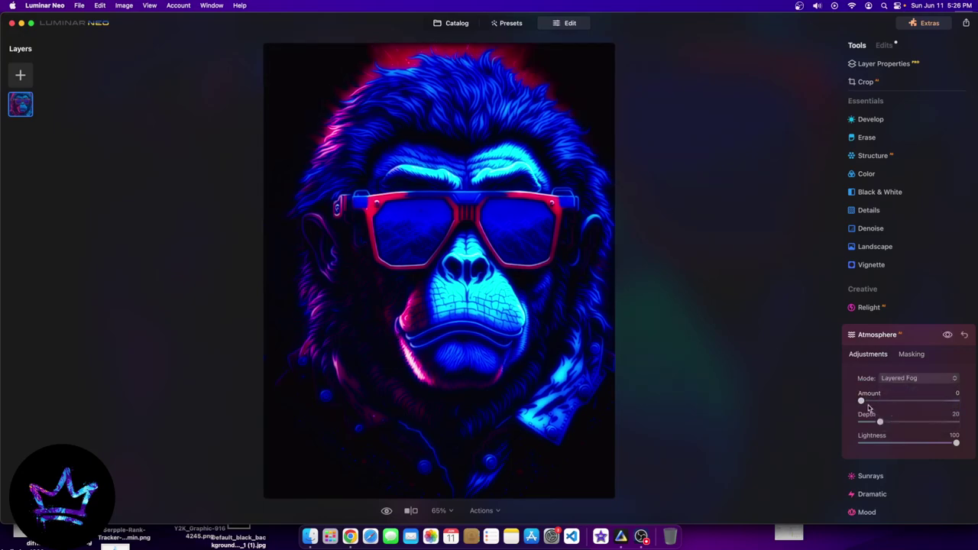
scroll(910, 402, up, 5)
drag(900, 404, 858, 401)
click(907, 377)
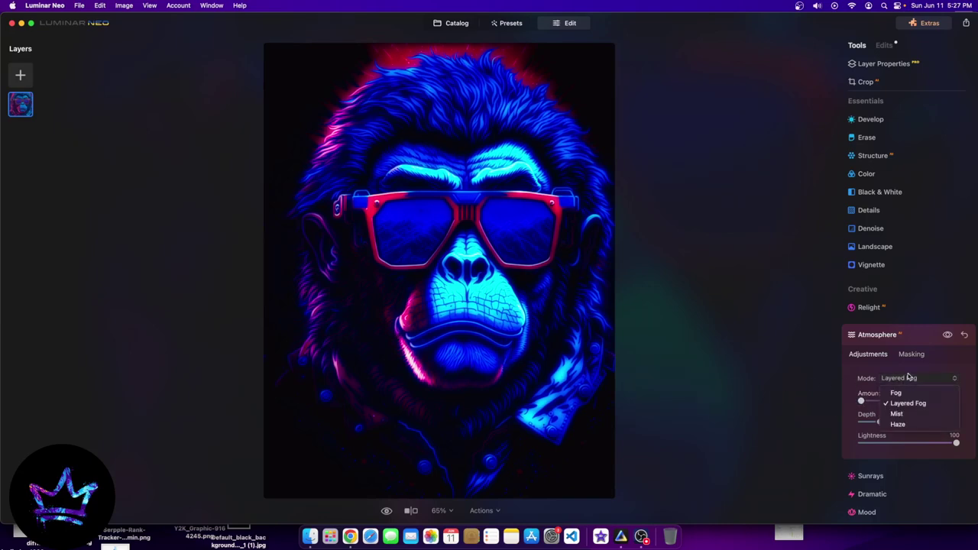
click(897, 413)
drag(861, 400, 712, 375)
Try Atmosphere Fog at amount 78 with depth and lightness at 0, and return the amount to 0
click(916, 382)
click(897, 392)
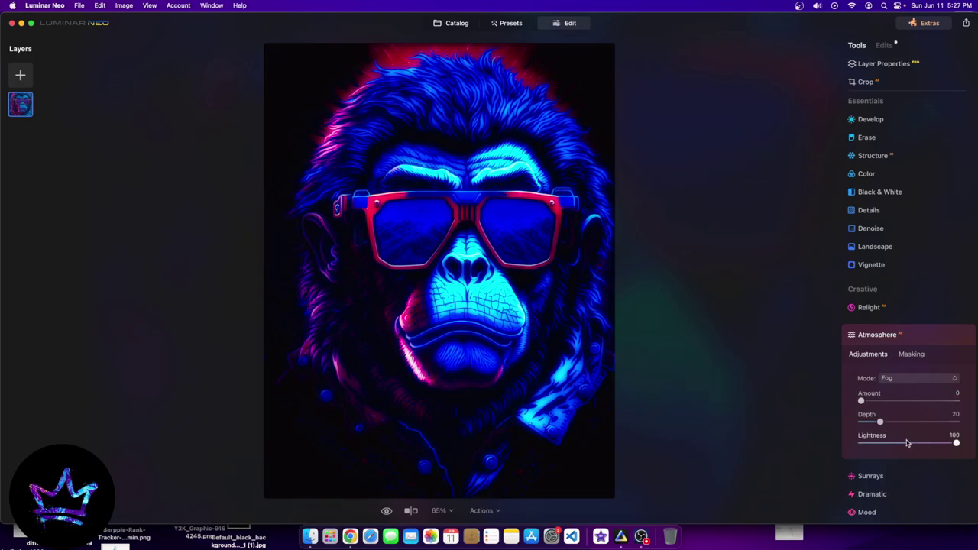
drag(906, 443, 861, 443)
click(869, 401)
drag(868, 401, 936, 401)
drag(877, 423, 803, 419)
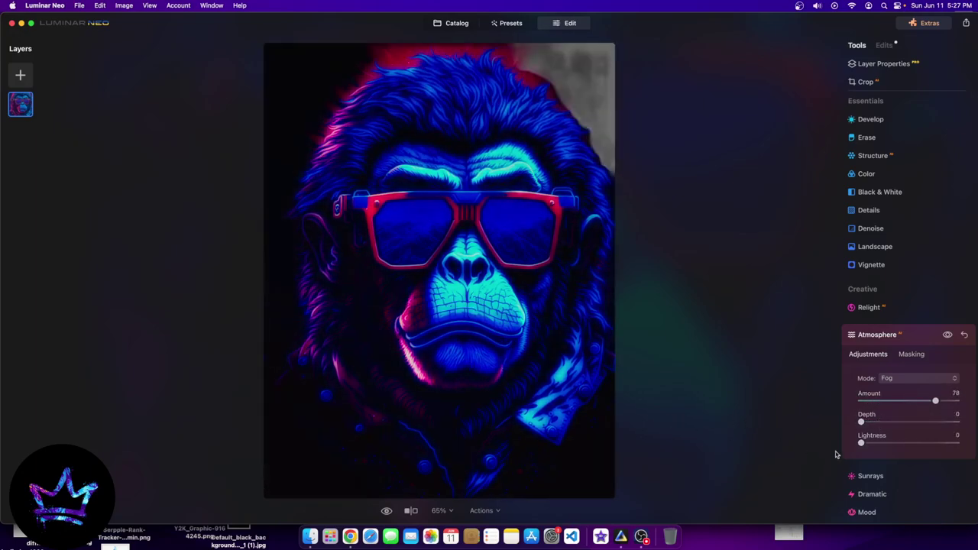
drag(936, 400, 836, 396)
Try Atmosphere in Haze mode with depth 81 and lightness 45, leaving the amount at 0
click(909, 379)
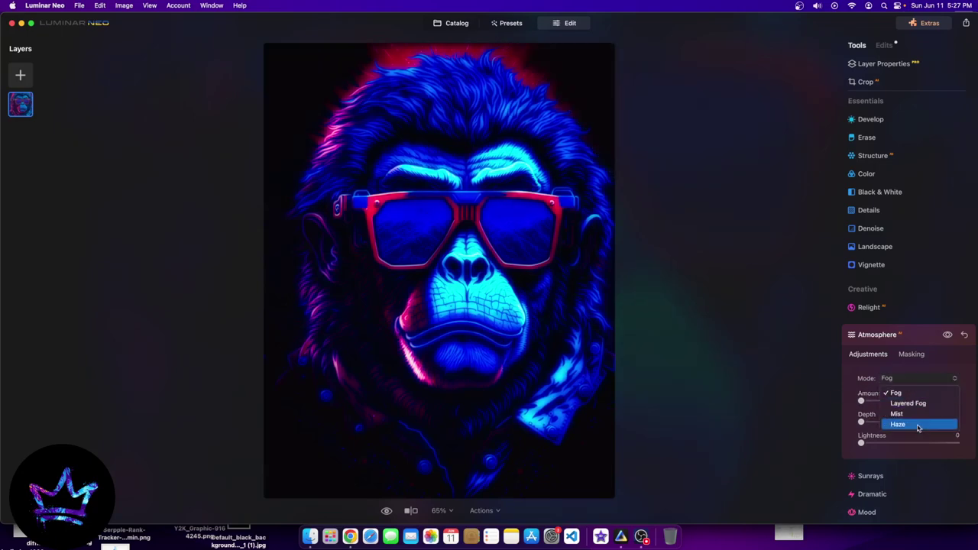
click(894, 426)
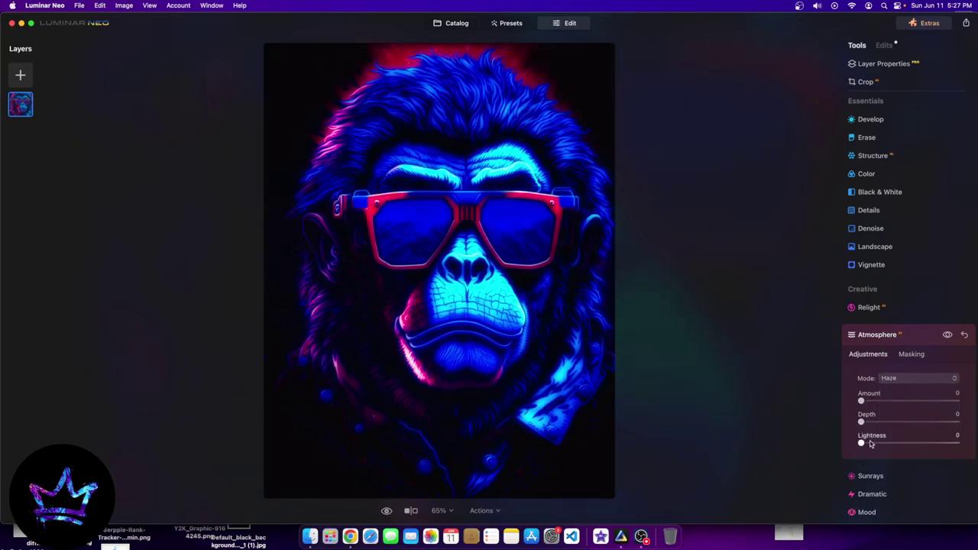
drag(862, 444, 939, 422)
mouse_move(861, 401)
mouse_down()
mouse_move(917, 401)
mouse_move(863, 400)
mouse_up()
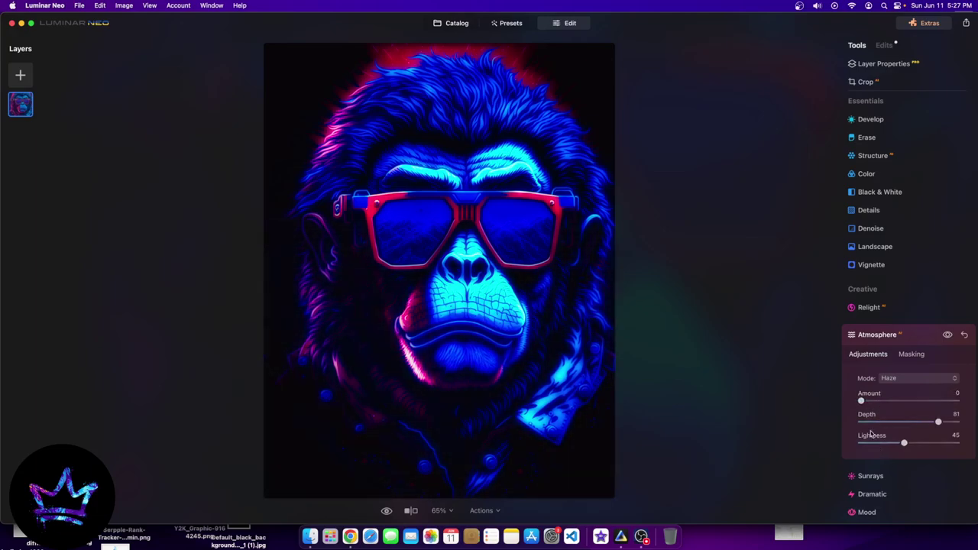
Apply Relight to the gorilla image with Brightness Near and Brightness Far at 100 and Depth at 0
click(882, 312)
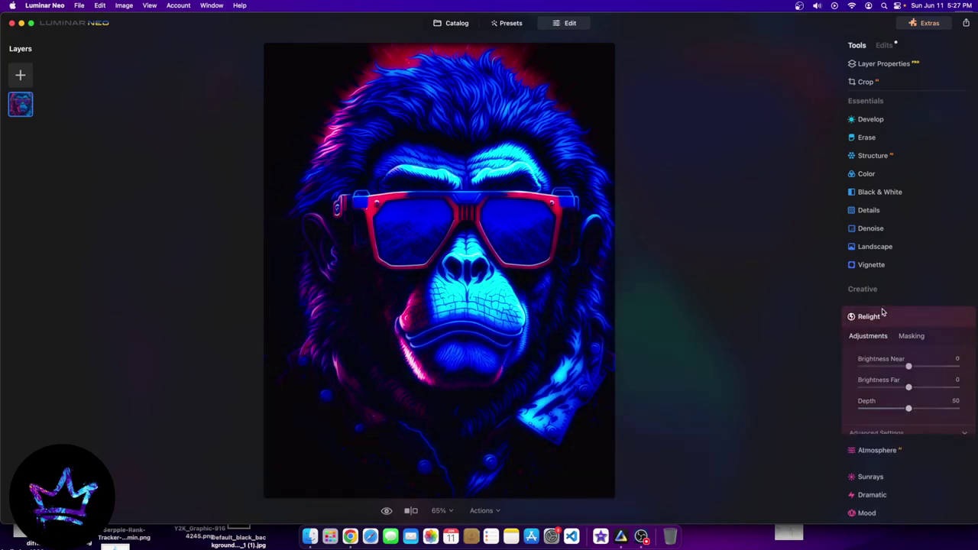
drag(907, 366, 956, 367)
drag(908, 387, 961, 387)
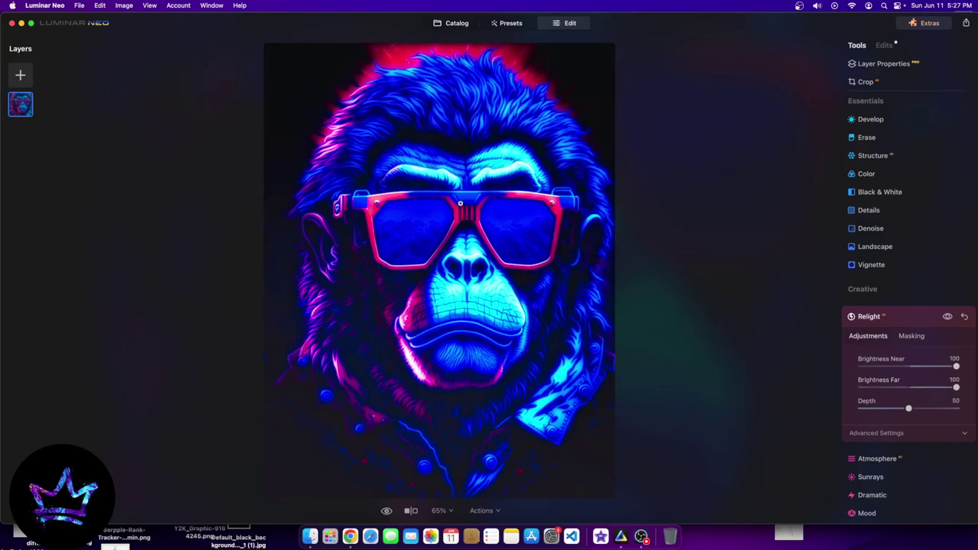
drag(908, 408, 845, 405)
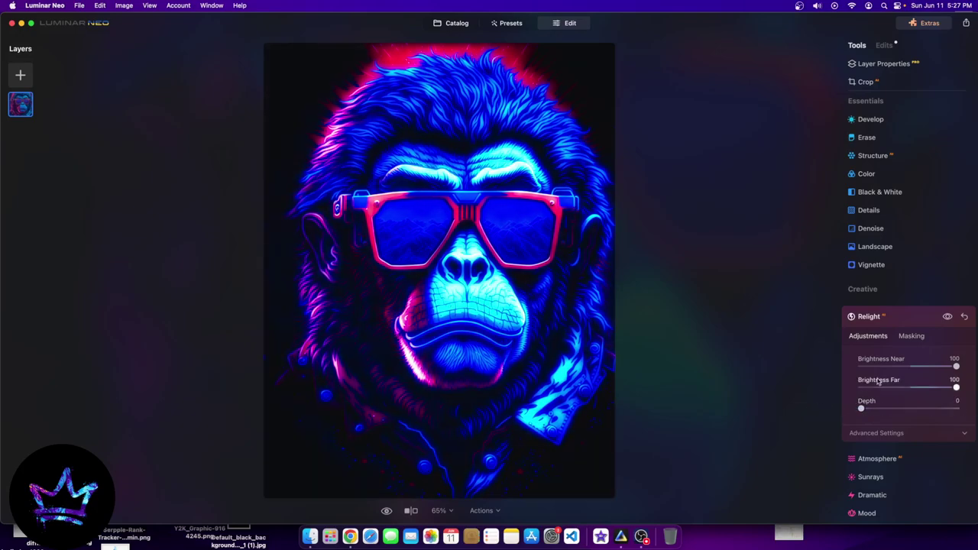
Try Relight with Brightness Far at -100, and bring Brightness Near down to 4 and Brightness Far back to 0
drag(908, 388, 675, 392)
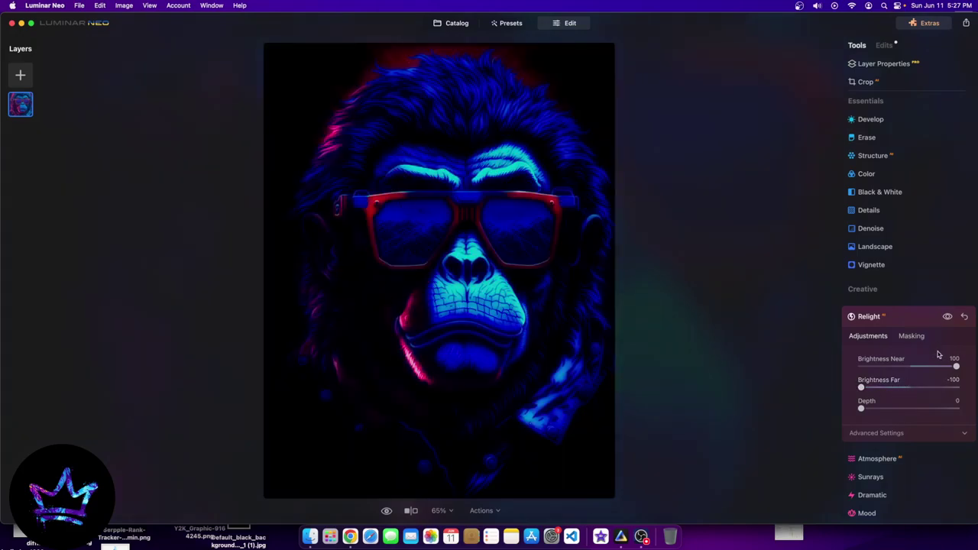
drag(956, 367, 914, 369)
double_click(908, 388)
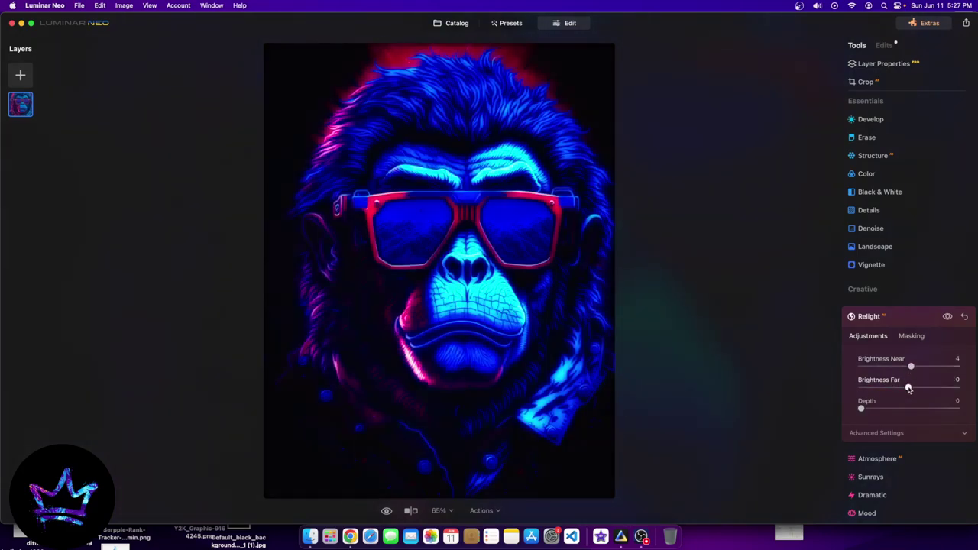
Try a Relight Depth of 44 on the gorilla image and reset all Relight adjustments
drag(877, 413, 907, 408)
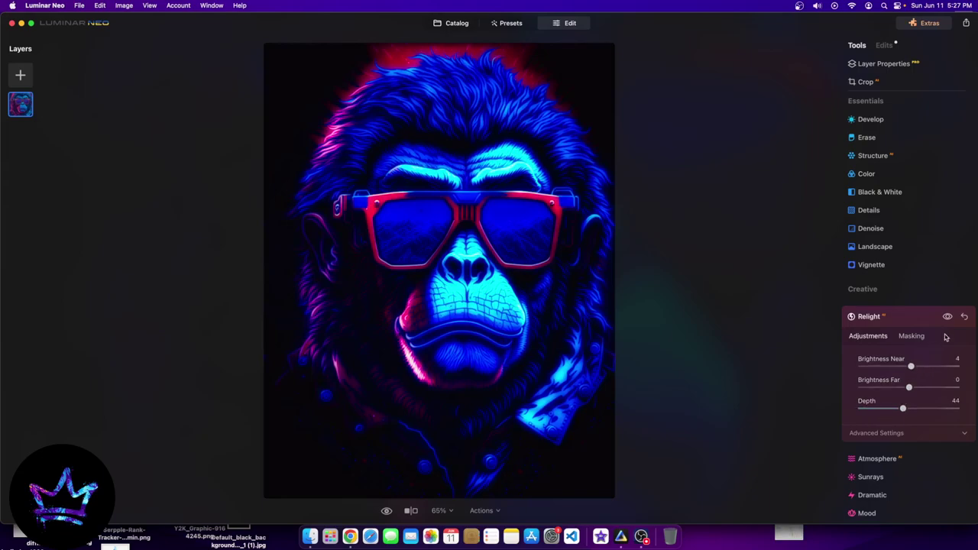
click(964, 317)
scroll(571, 155, down, 3)
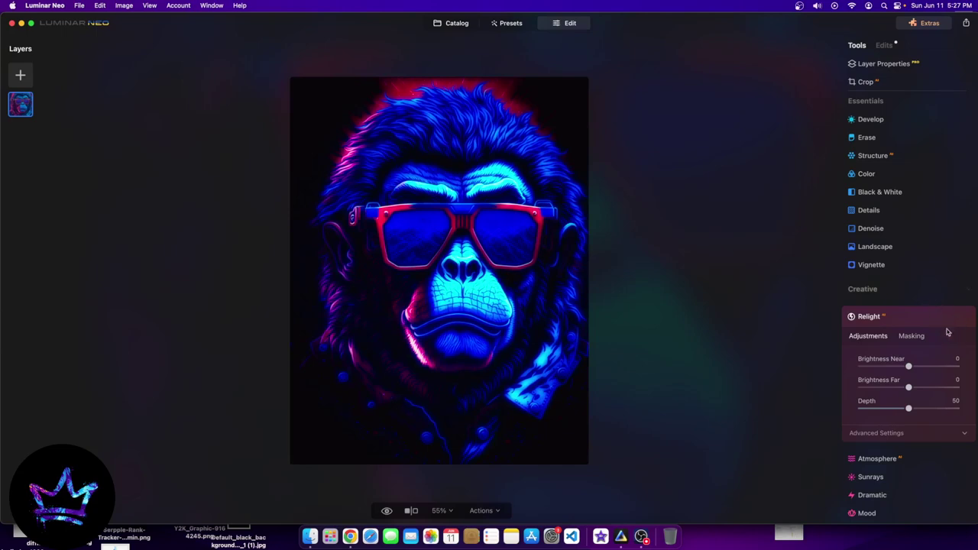
Look through the Portrait Bokeh, Face, Body and High Key settings among the portrait tools
scroll(898, 347, down, 8)
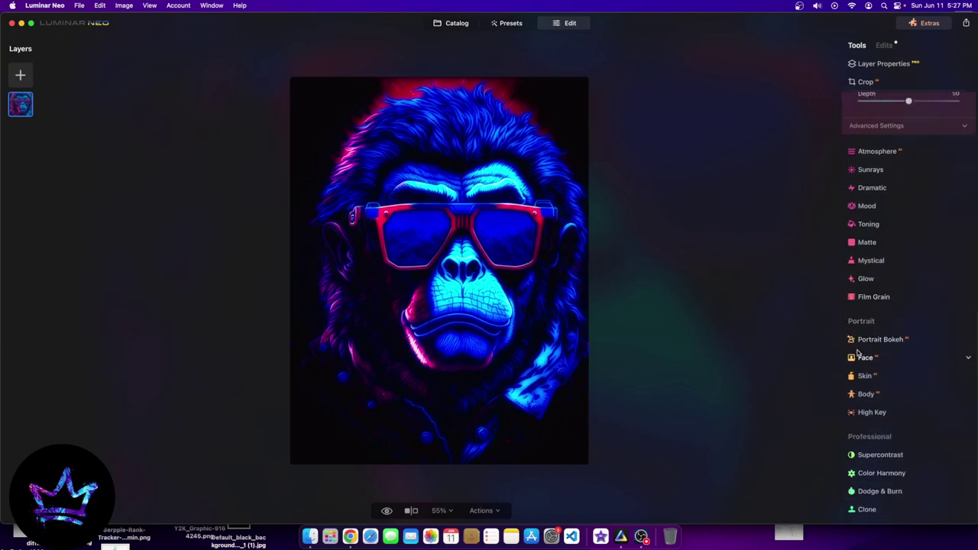
click(876, 340)
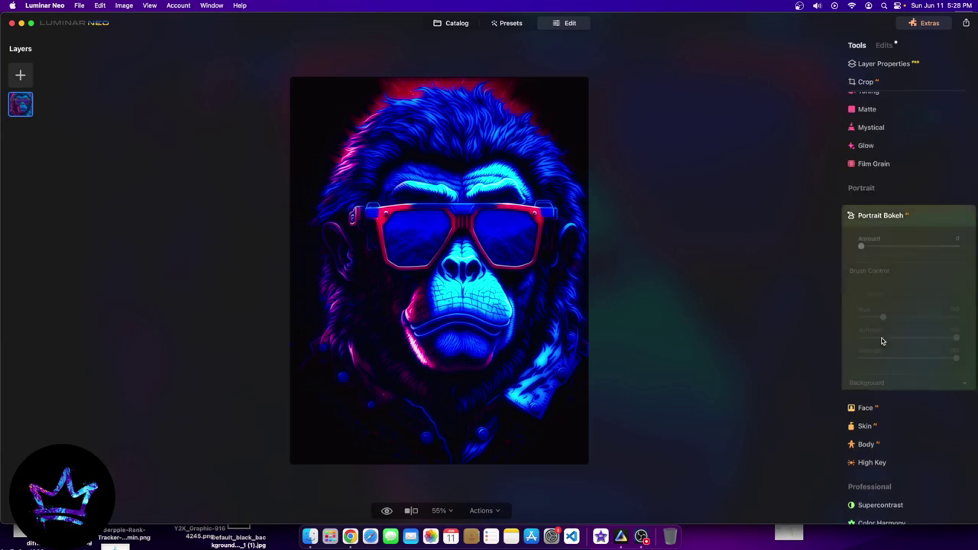
click(871, 410)
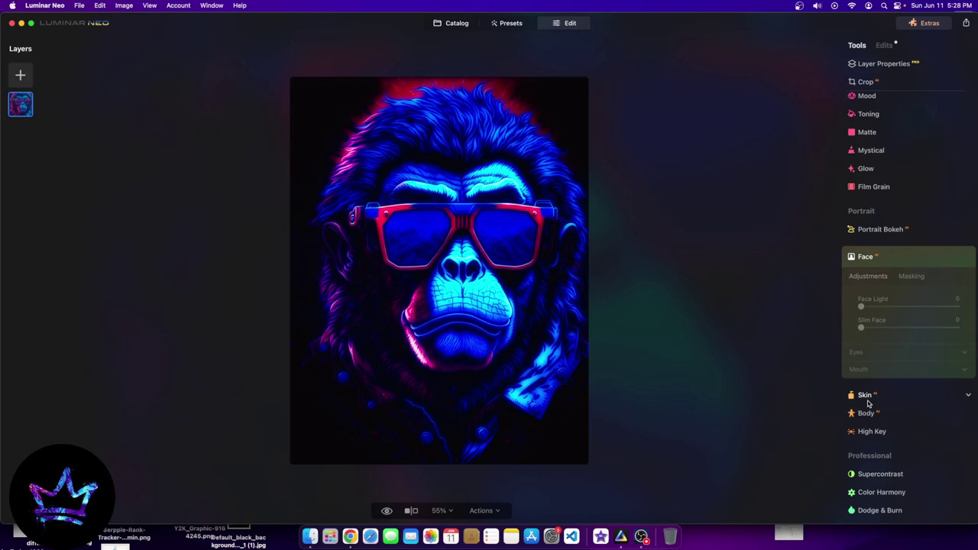
click(867, 413)
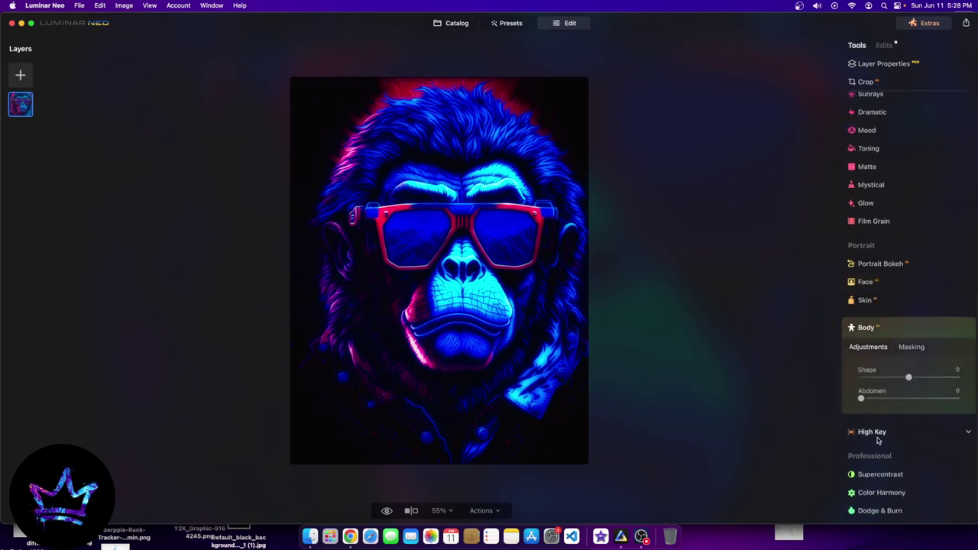
click(871, 429)
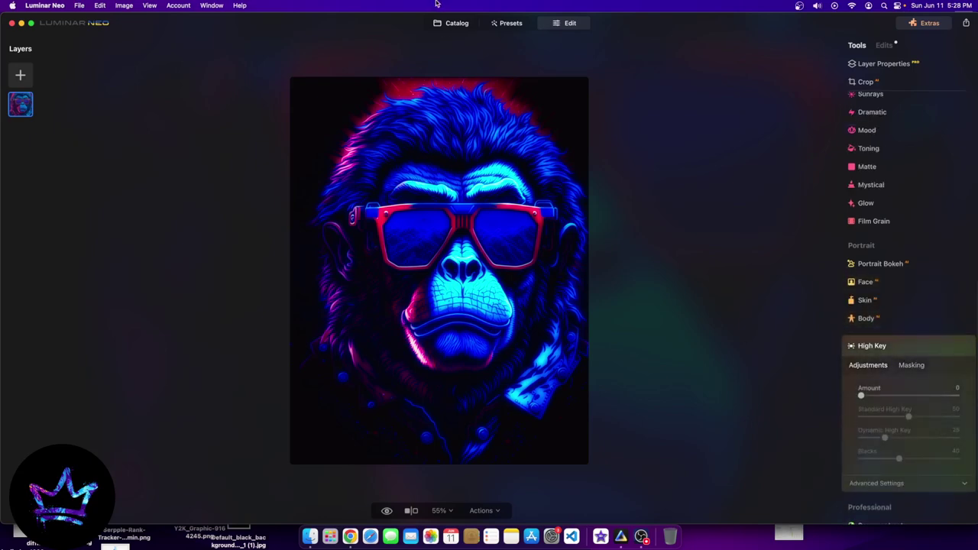
Open the sample image Close up portrait tutorial.jpg from the catalog for editing
click(453, 23)
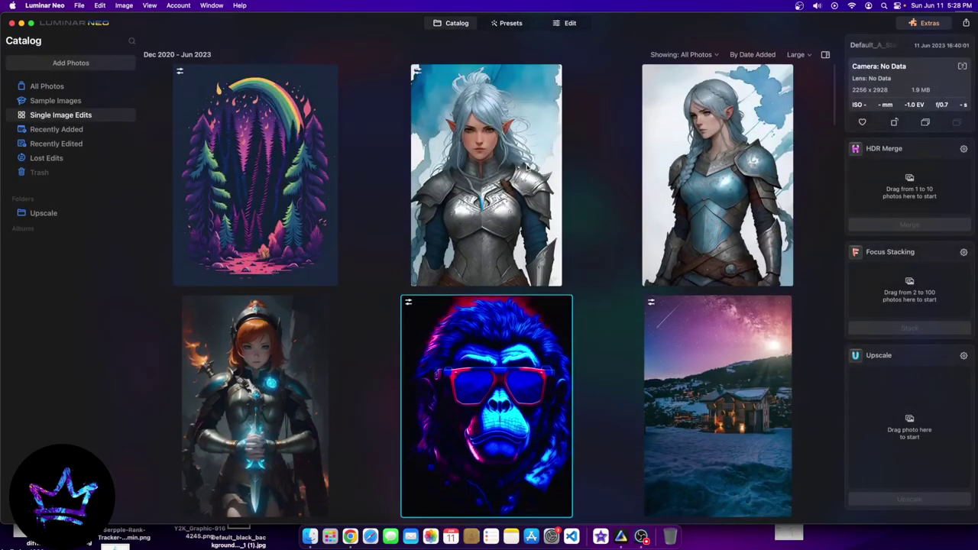
click(503, 159)
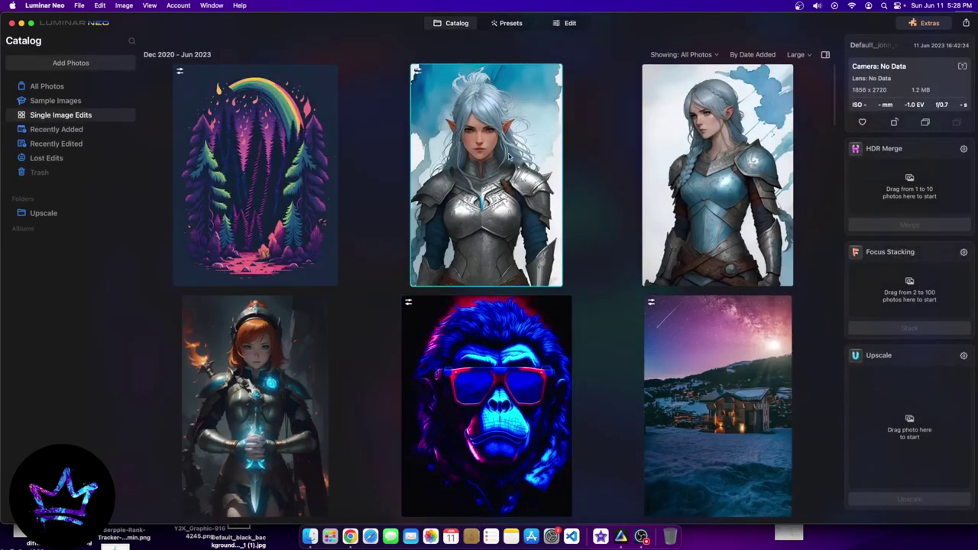
click(61, 101)
double_click(525, 422)
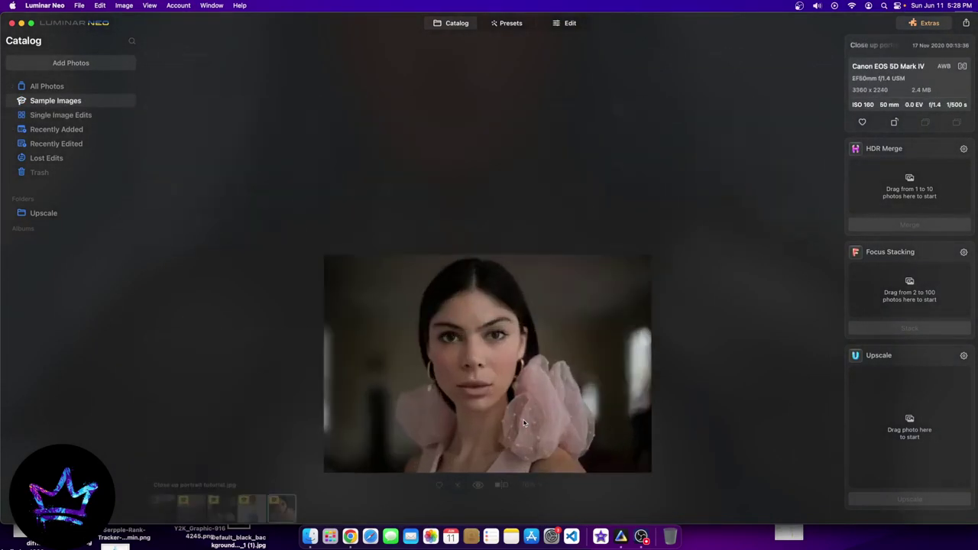
click(570, 23)
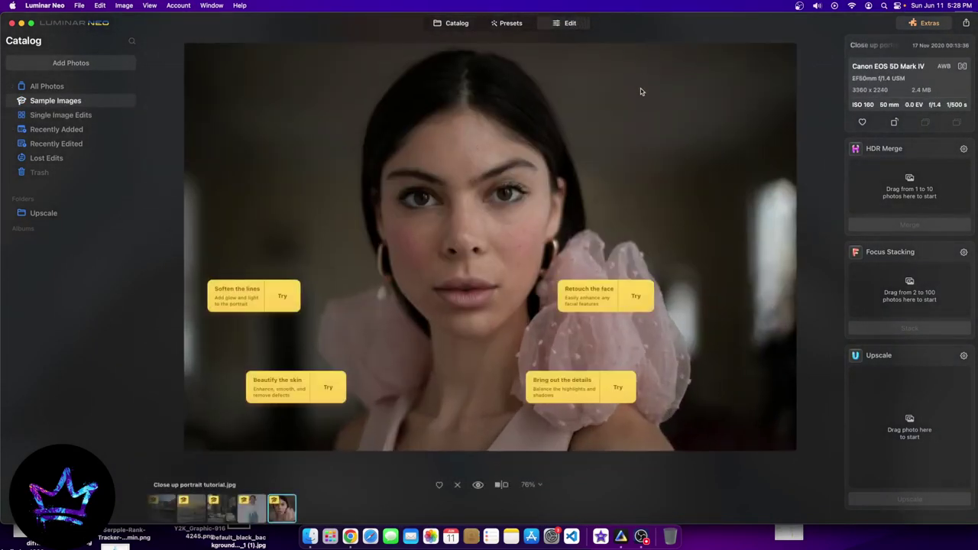
Apply the Face tool to the close-up portrait with Face Light and Slim Face at 100
scroll(857, 322, down, 8)
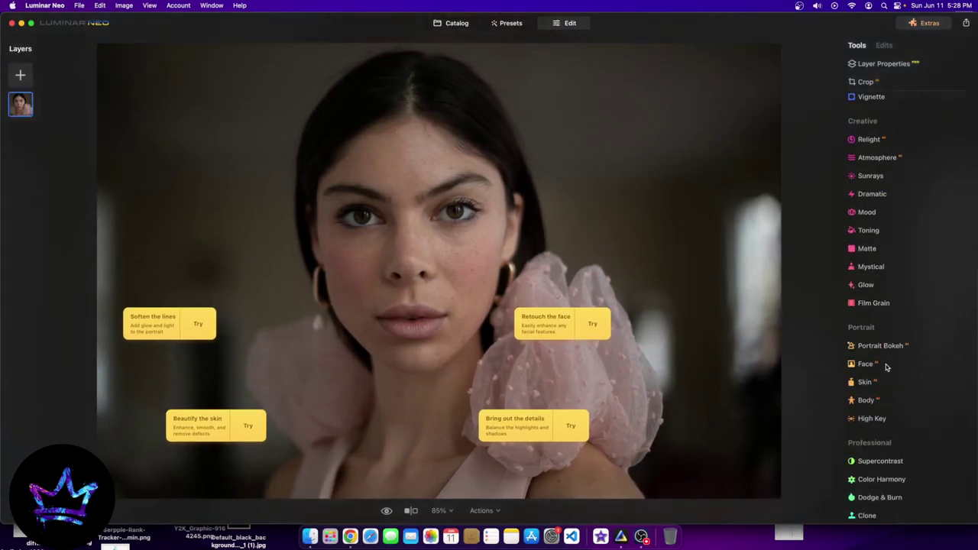
click(870, 362)
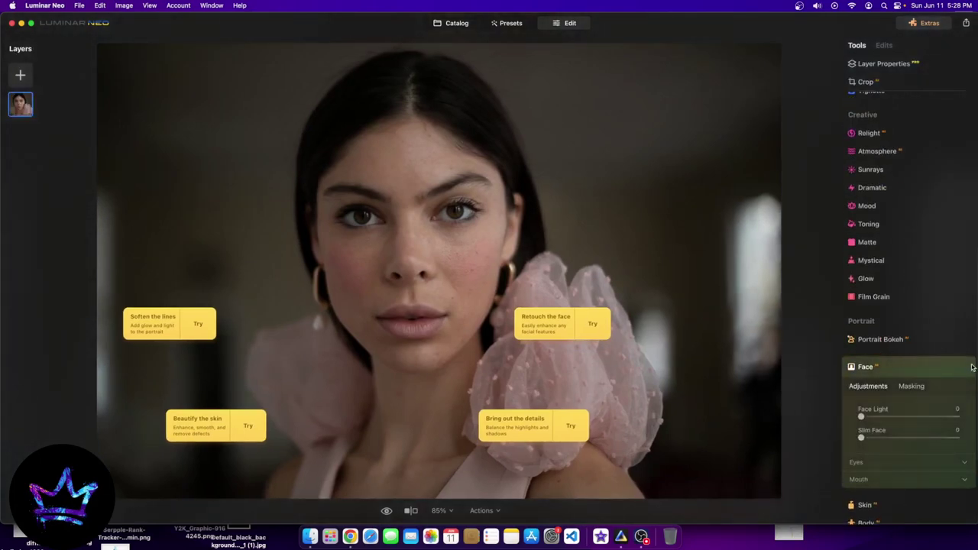
drag(861, 417, 956, 416)
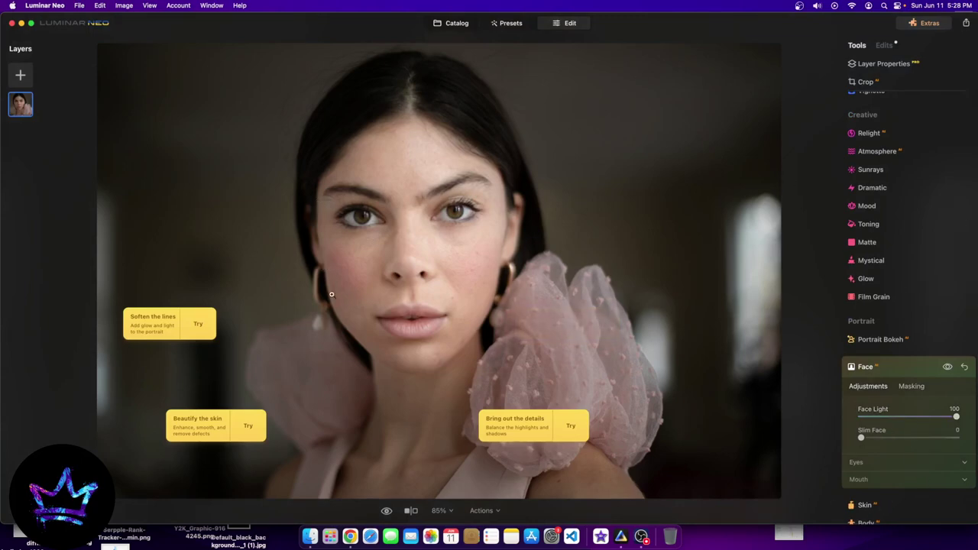
drag(862, 438, 962, 442)
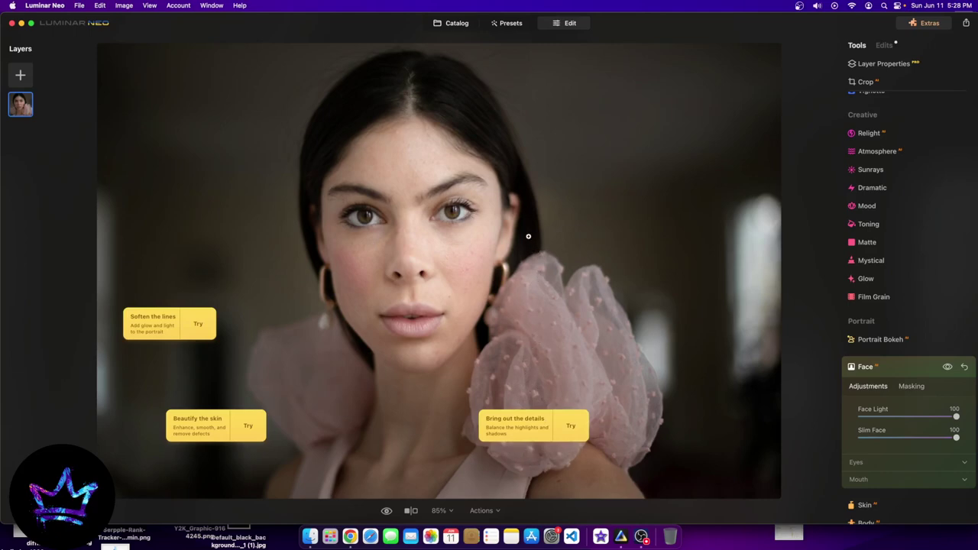
Compare the portrait with the original and reduce Face Light to 29
click(387, 513)
click(387, 513)
drag(928, 419, 889, 424)
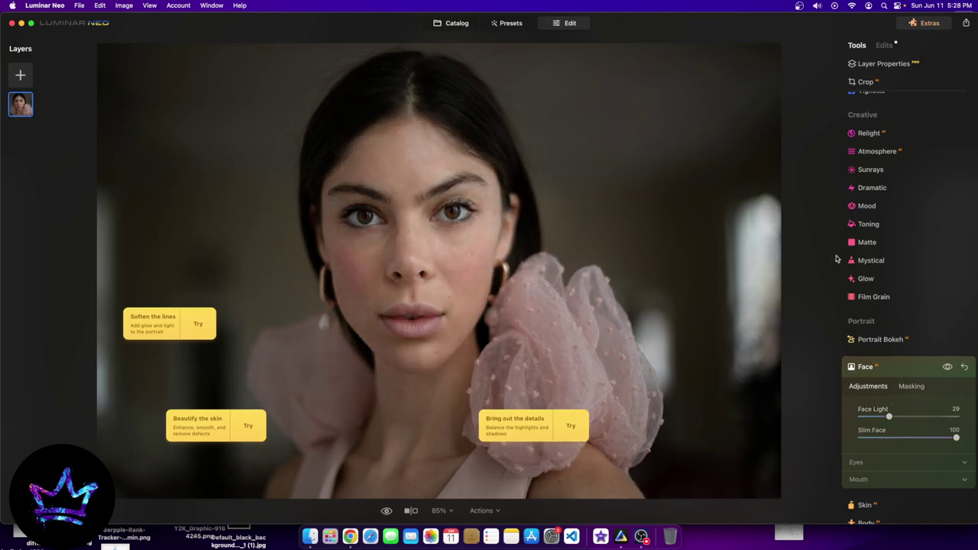
View the Toning settings, return to the Face tool and compare the portrait with the original
click(871, 223)
scroll(896, 443, down, 1)
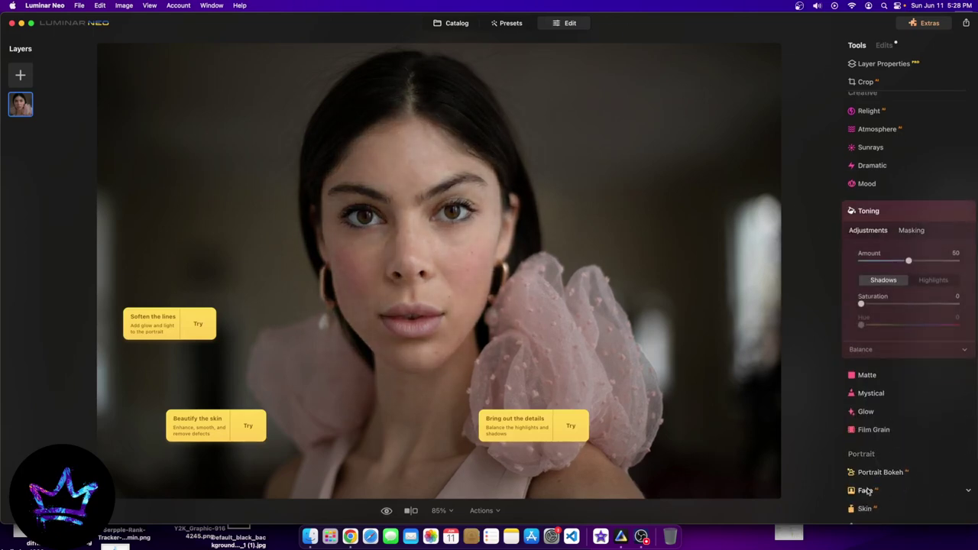
click(875, 489)
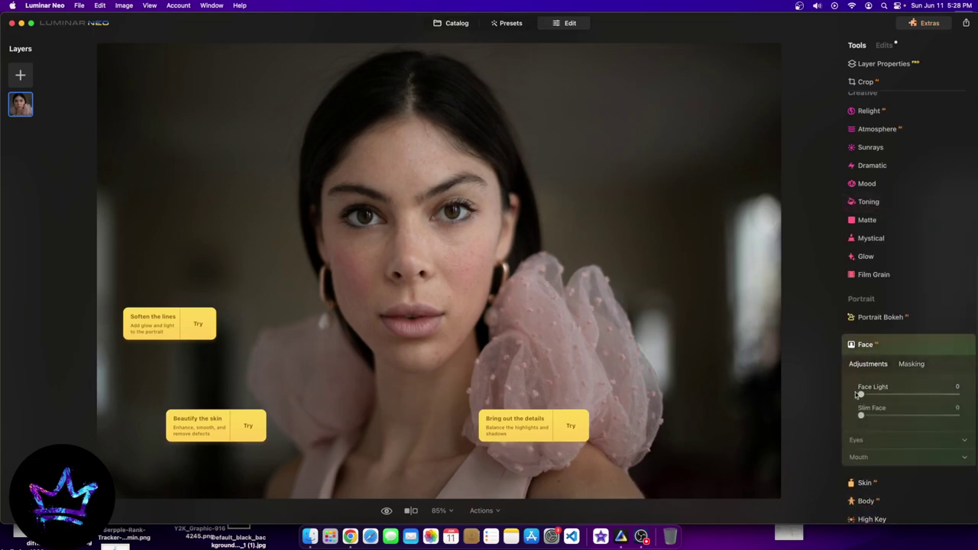
click(386, 511)
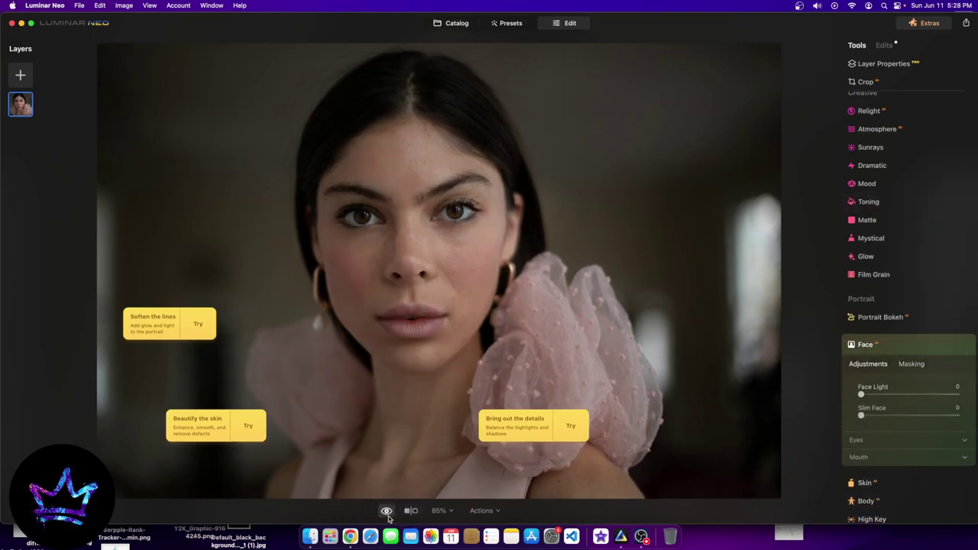
click(387, 513)
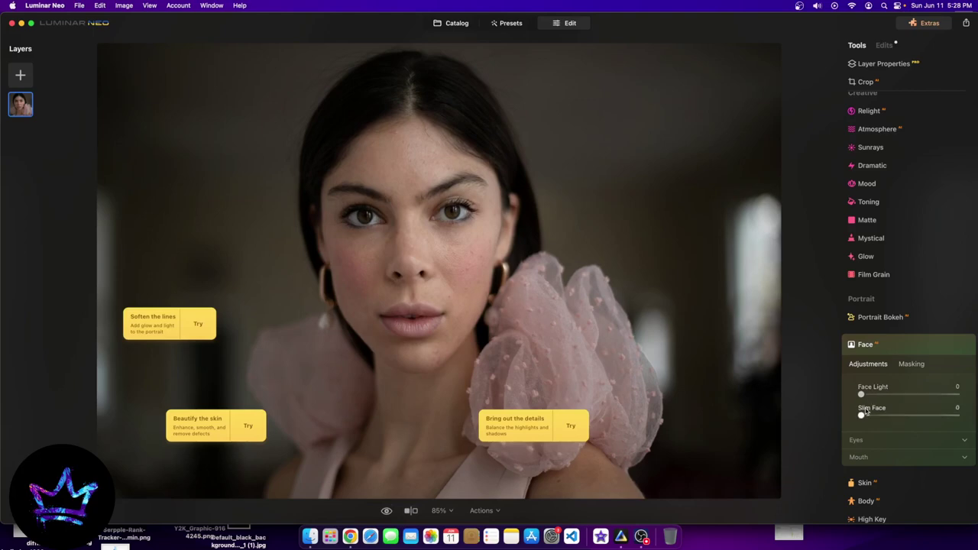
Add a further Slim Face adjustment of 84 with Face Light at 0 and compare with the original
drag(863, 415, 923, 415)
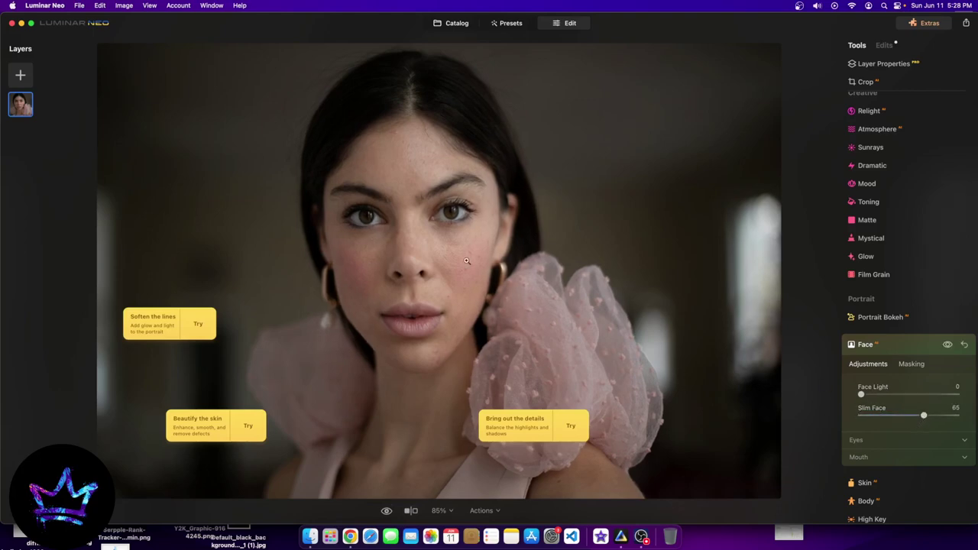
mouse_move(931, 415)
mouse_down()
mouse_move(959, 416)
mouse_move(943, 417)
mouse_up()
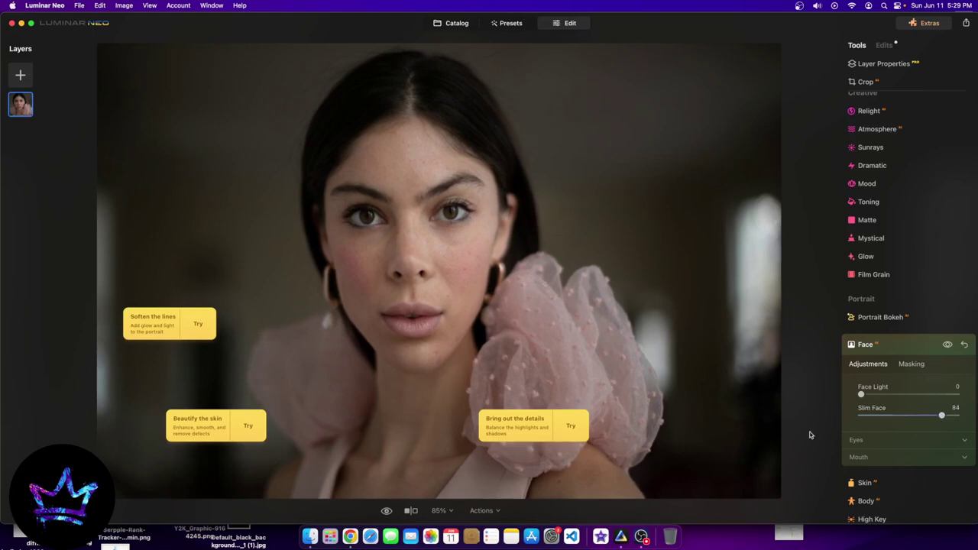
click(386, 510)
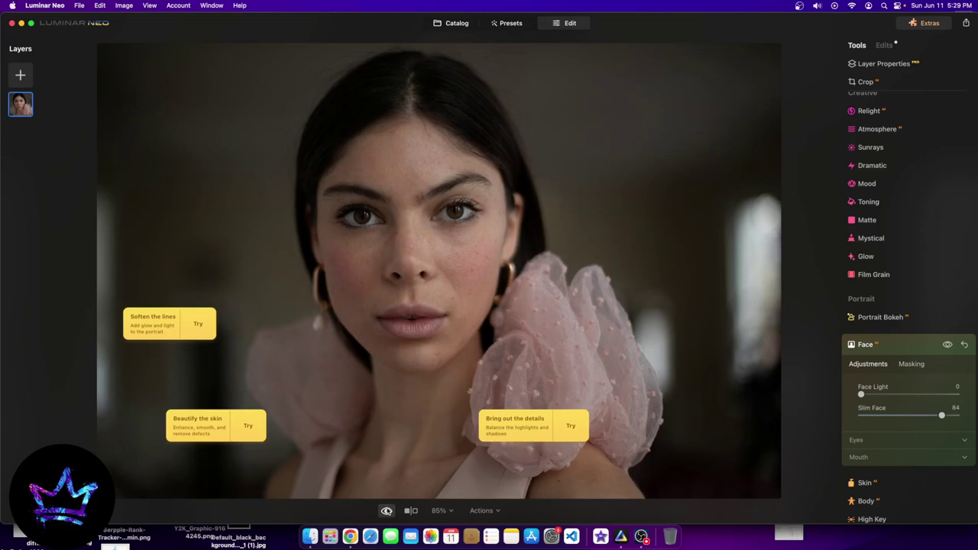
click(386, 510)
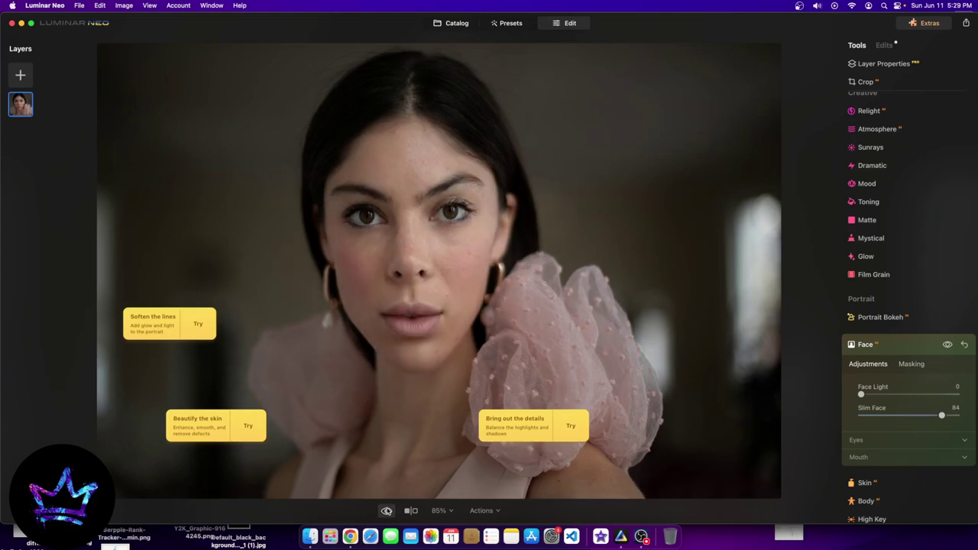
drag(862, 395, 679, 392)
View the Body tool on the close-up portrait, and open the sample image Portrait tutorial.JPG for editing
scroll(917, 464, down, 3)
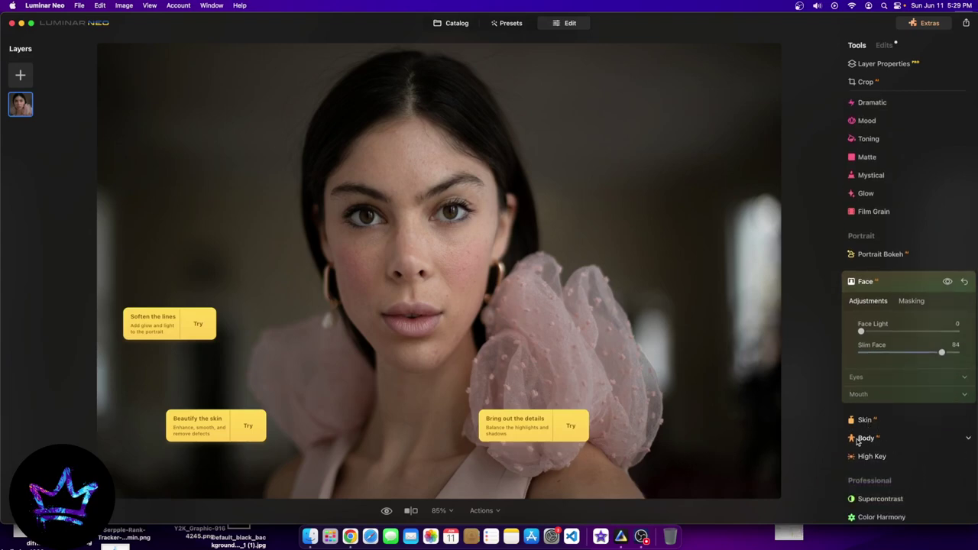
click(865, 435)
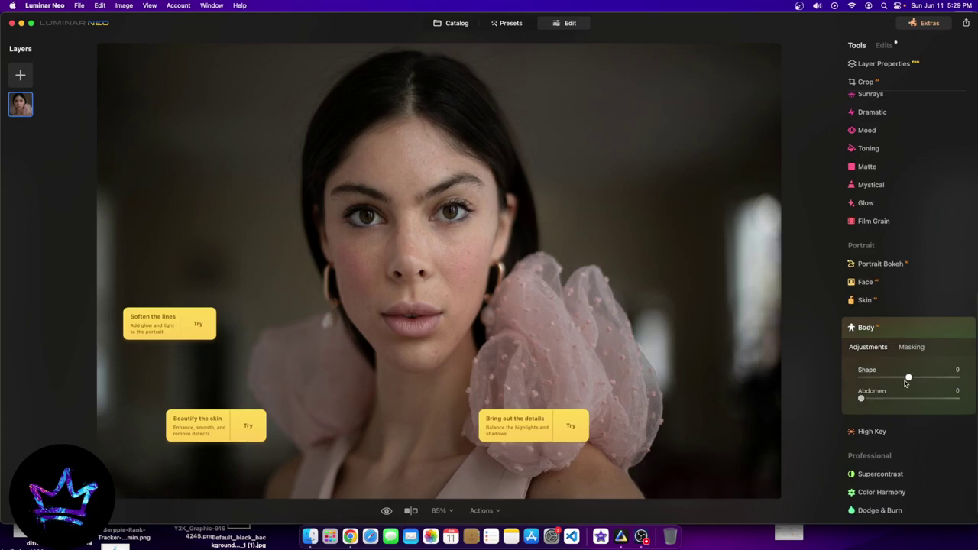
click(457, 23)
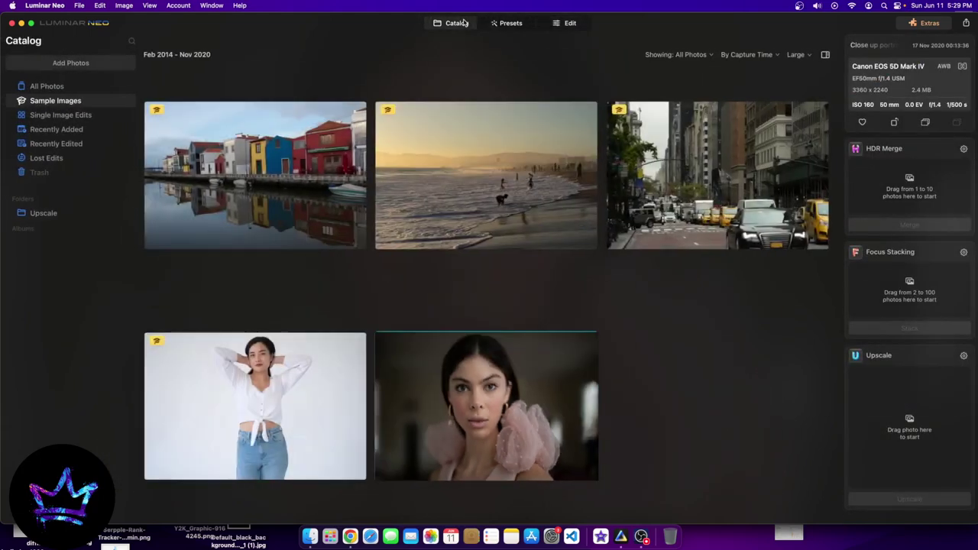
double_click(295, 369)
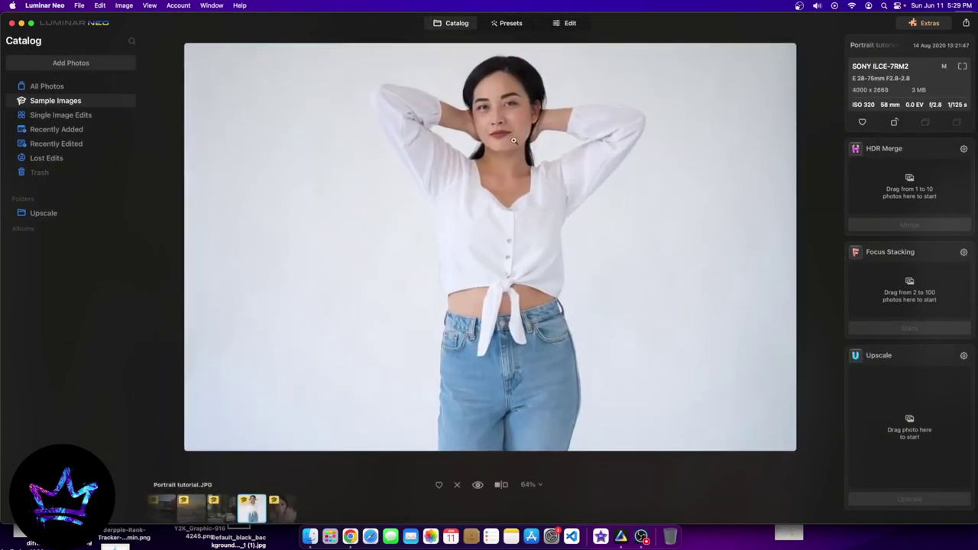
click(565, 23)
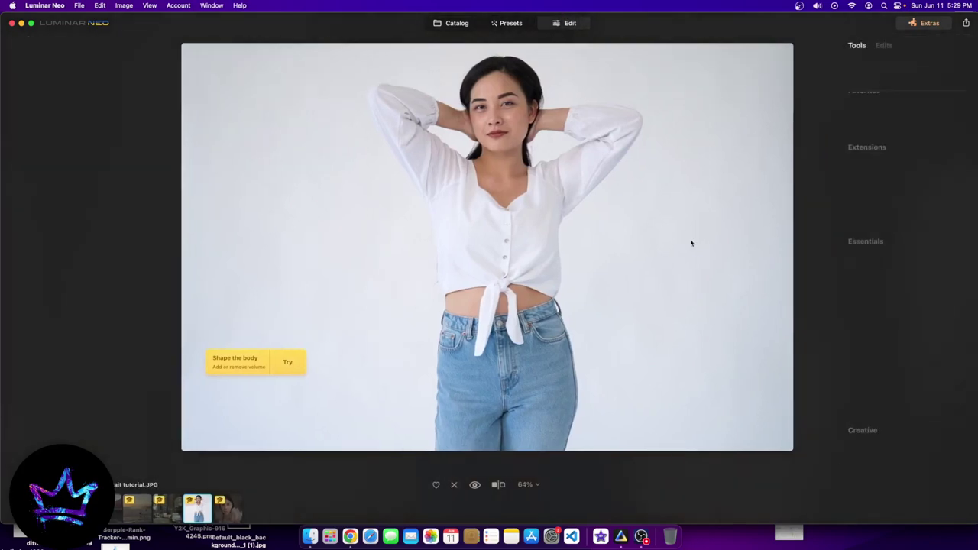
Try the Body tool's Shape on the standing woman at -100 and 100, and return it to -100
scroll(884, 436, down, 5)
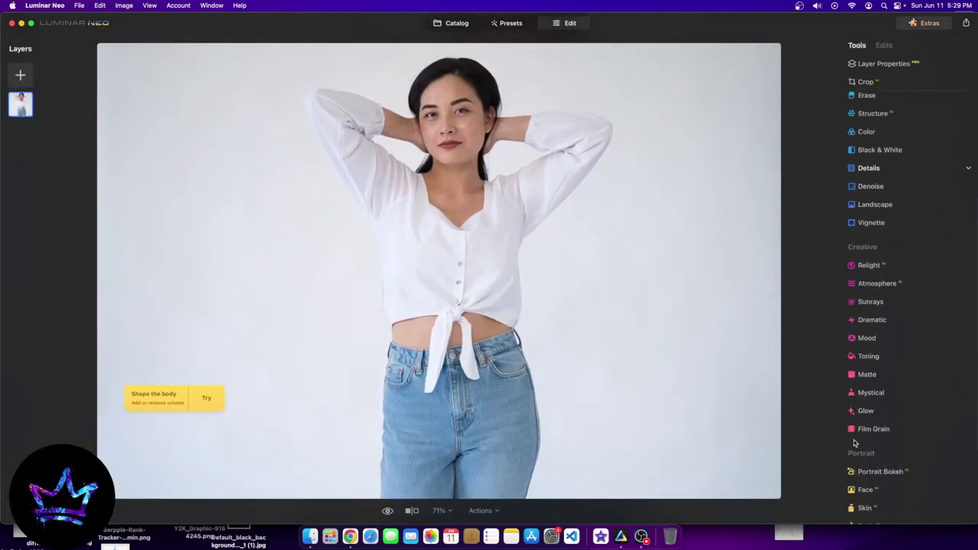
scroll(871, 454, down, 2)
click(867, 478)
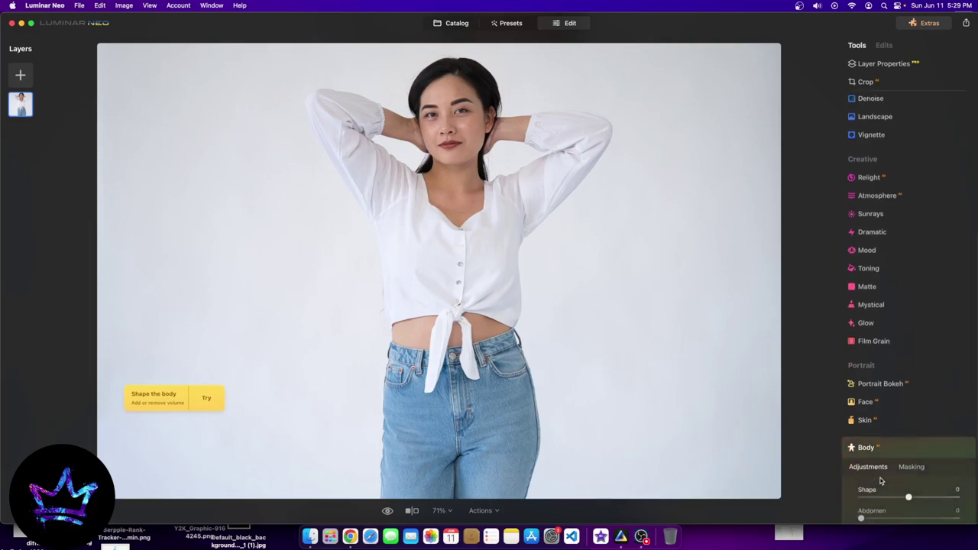
scroll(890, 482, down, 3)
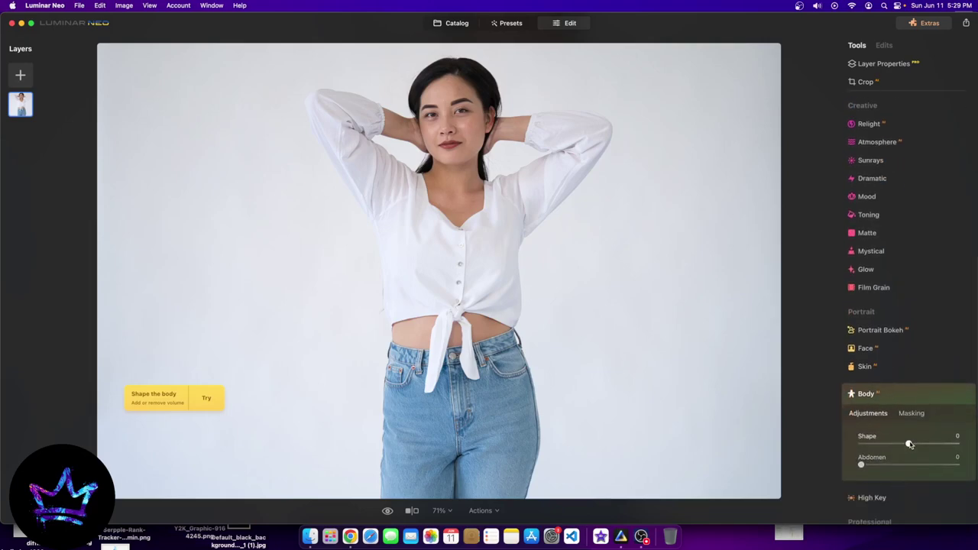
drag(909, 445, 854, 446)
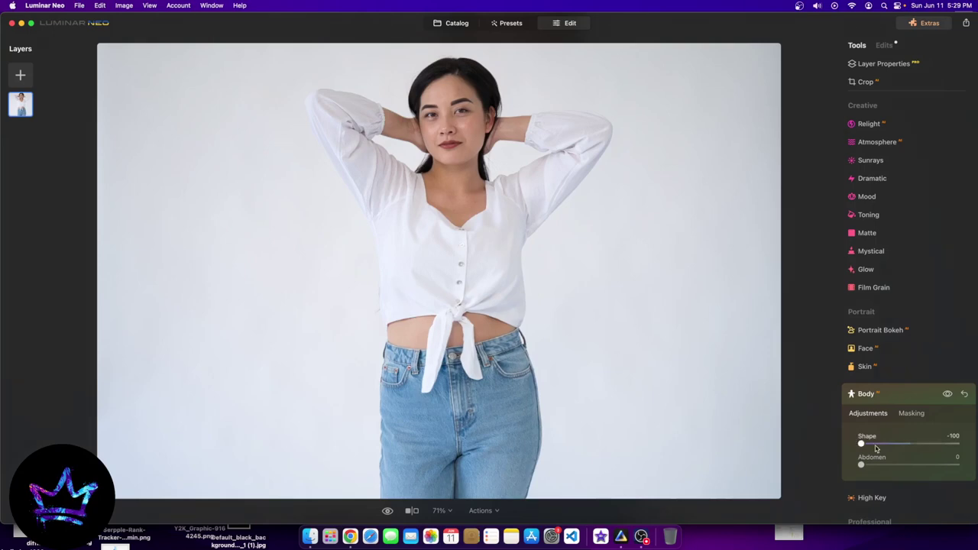
drag(861, 444, 956, 444)
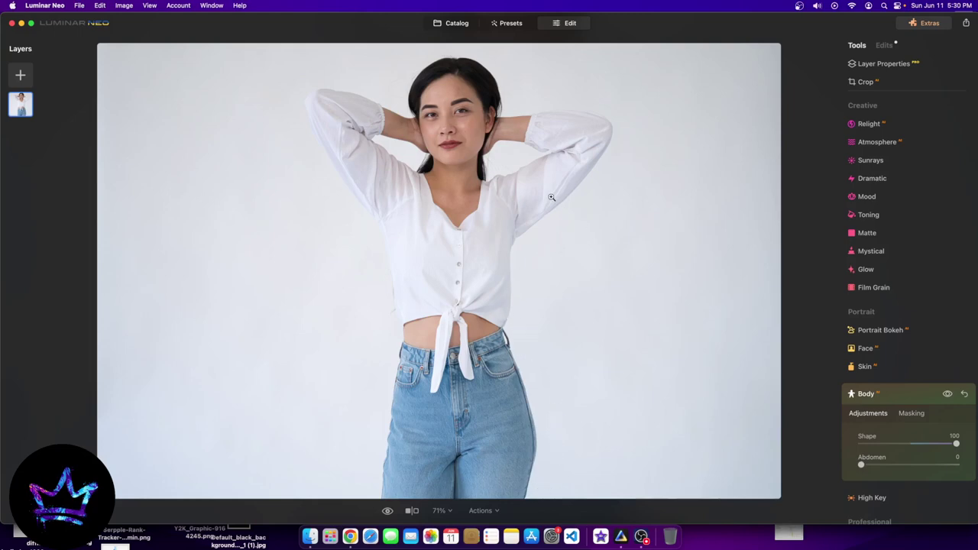
drag(946, 444, 826, 436)
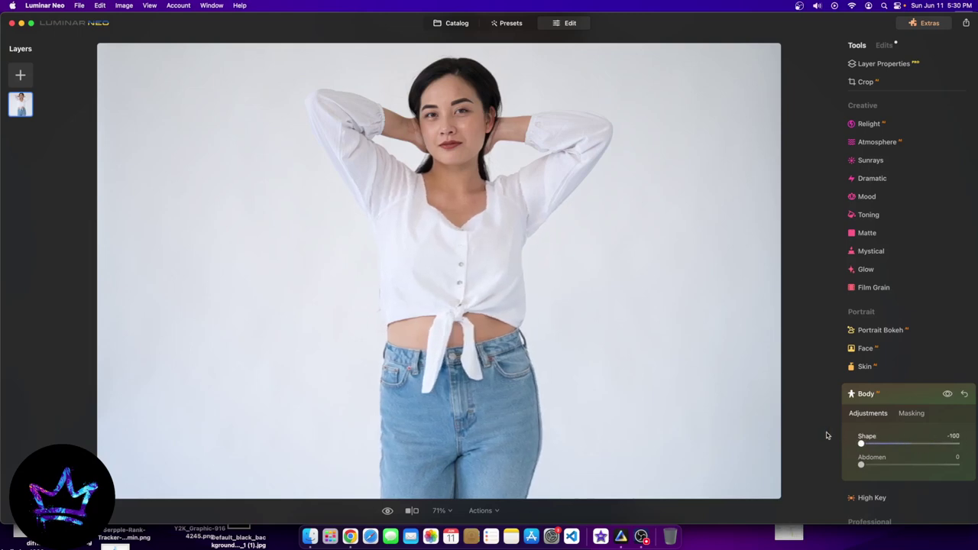
Set the standing woman's Body Shape and Abdomen to 100, compare with the original, and undo a trial Abdomen reduction
drag(724, 436, 755, 437)
drag(829, 435, 956, 444)
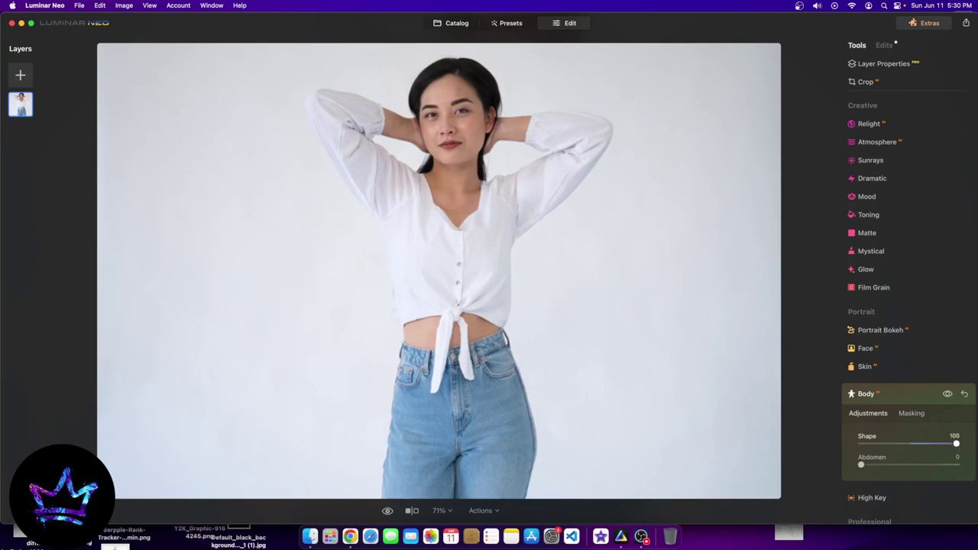
drag(862, 464, 956, 464)
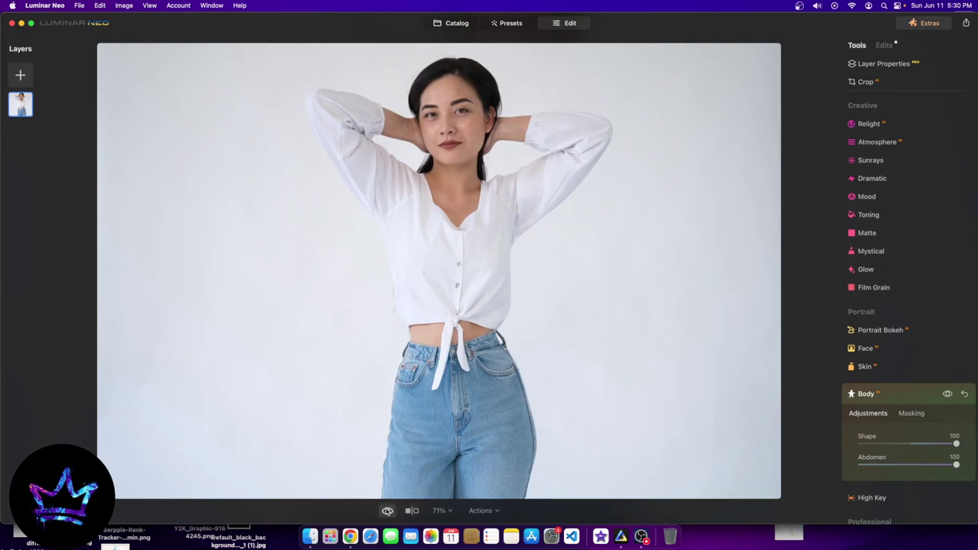
click(387, 510)
click(388, 511)
drag(955, 464, 861, 465)
key(super+z)
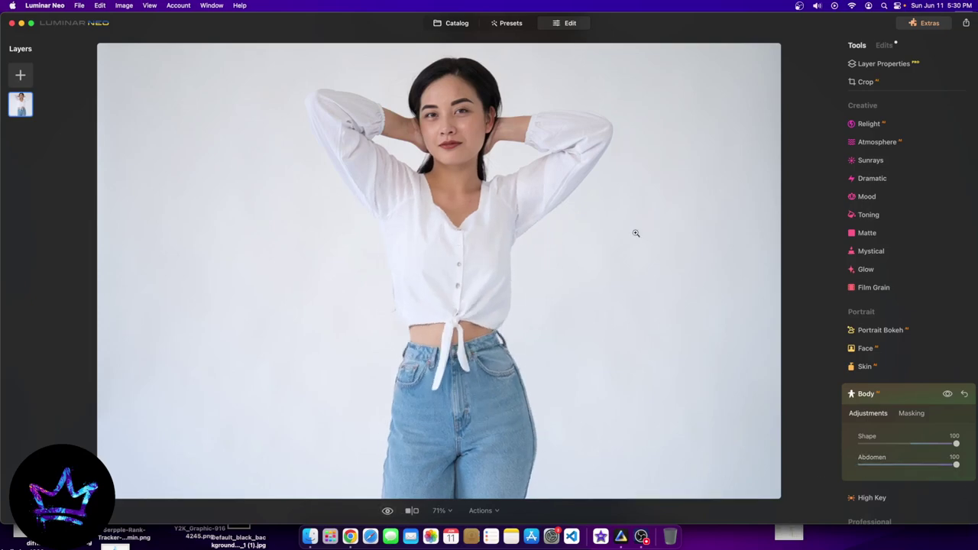
View the front-facing elf warrior from Single Image Edits, and open the neighbouring blue-armoured elf with the braid for editing
click(451, 22)
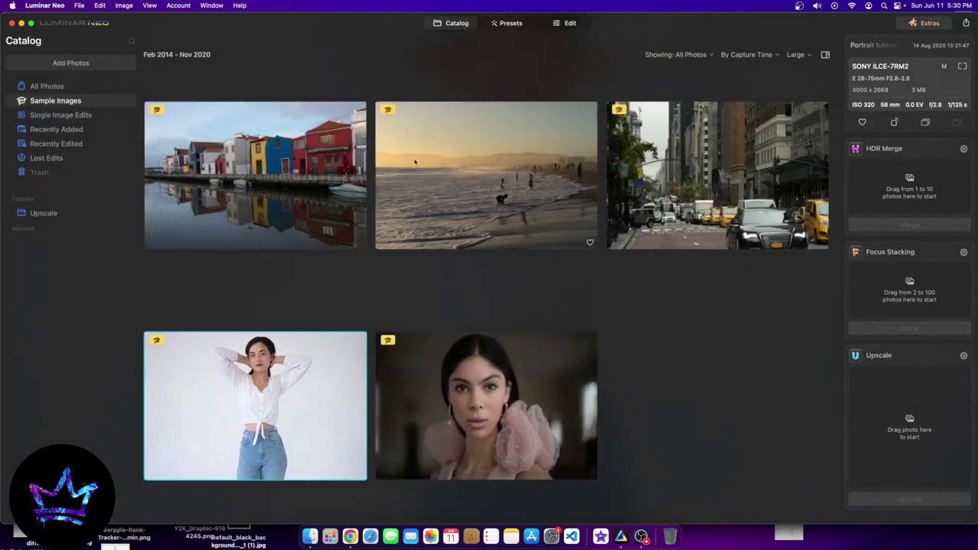
click(46, 87)
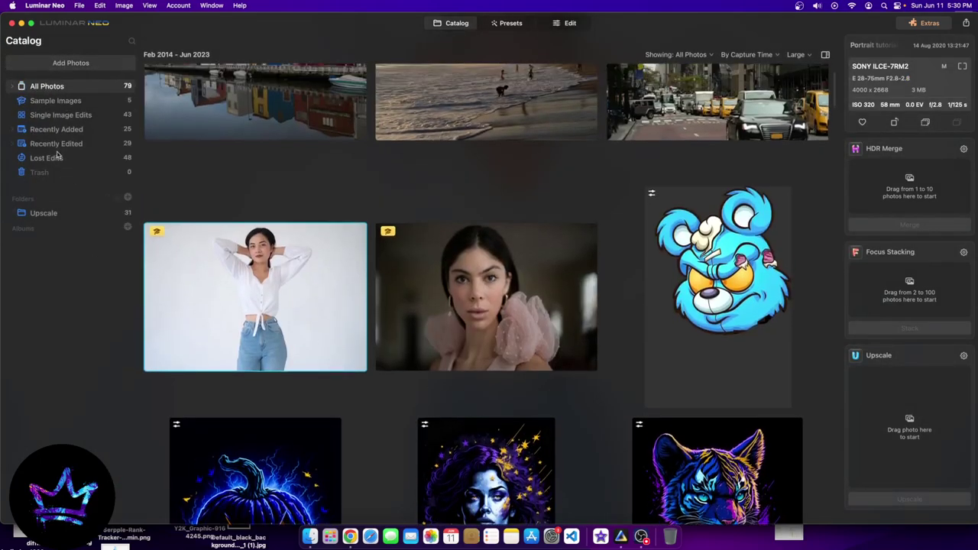
click(55, 115)
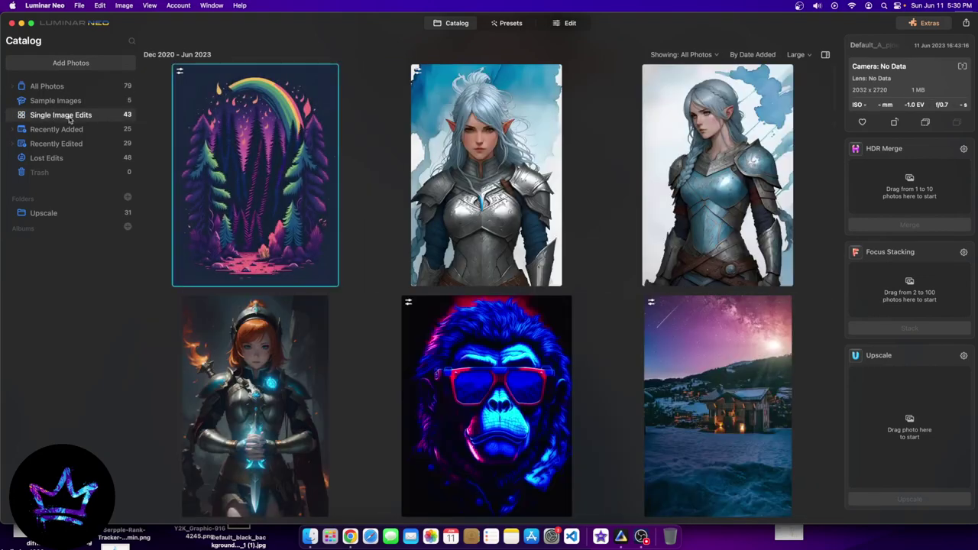
double_click(515, 182)
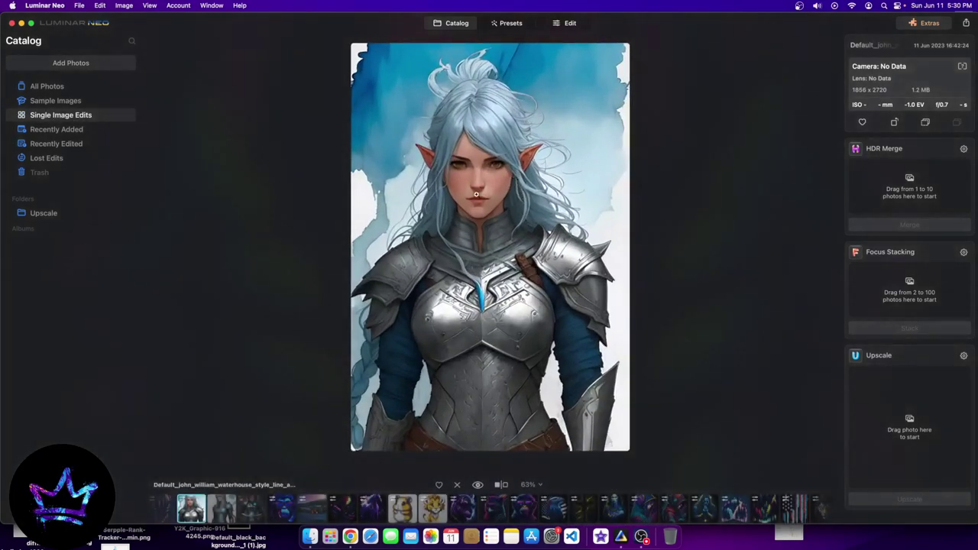
click(436, 20)
double_click(780, 145)
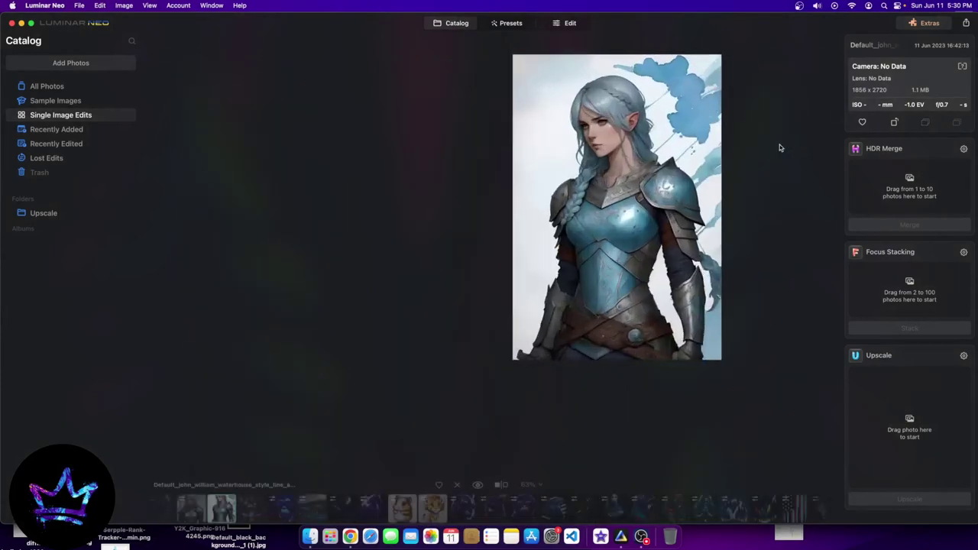
click(563, 22)
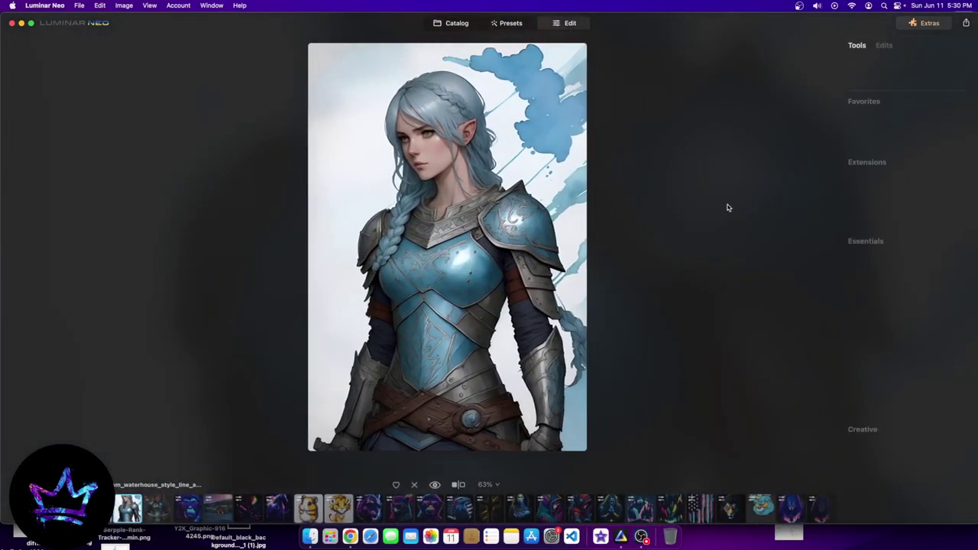
Try the Body tool's Shape at -100 on the armoured elf and compare before and after in split view
scroll(908, 455, down, 5)
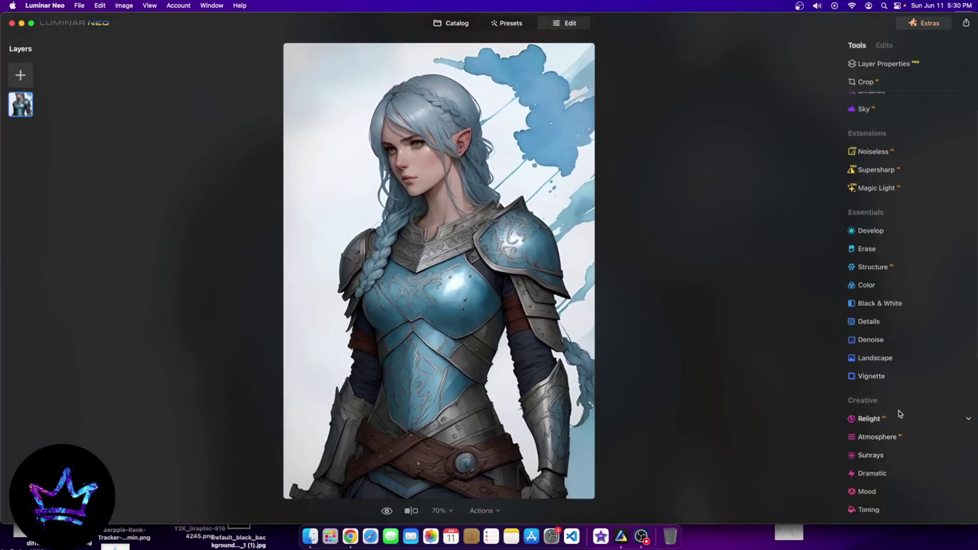
scroll(885, 428, down, 2)
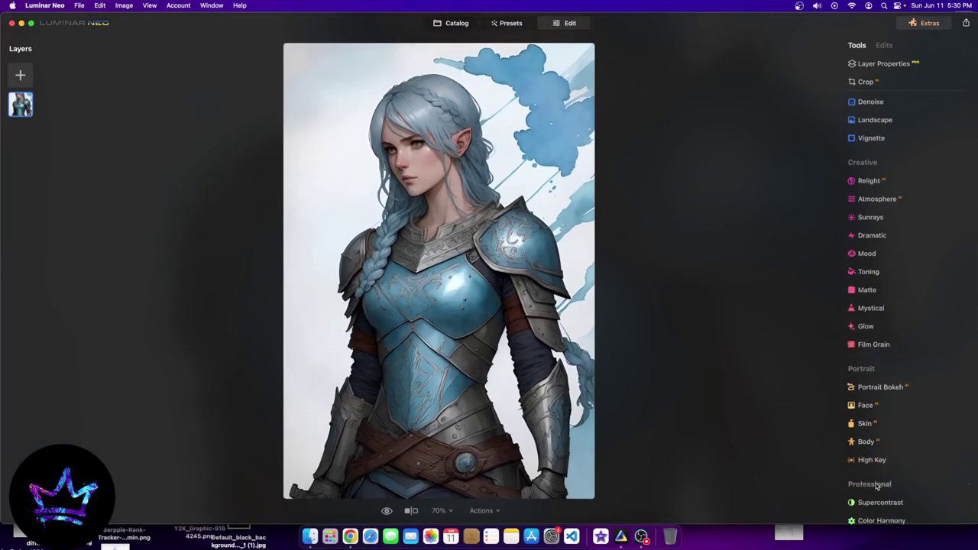
click(867, 441)
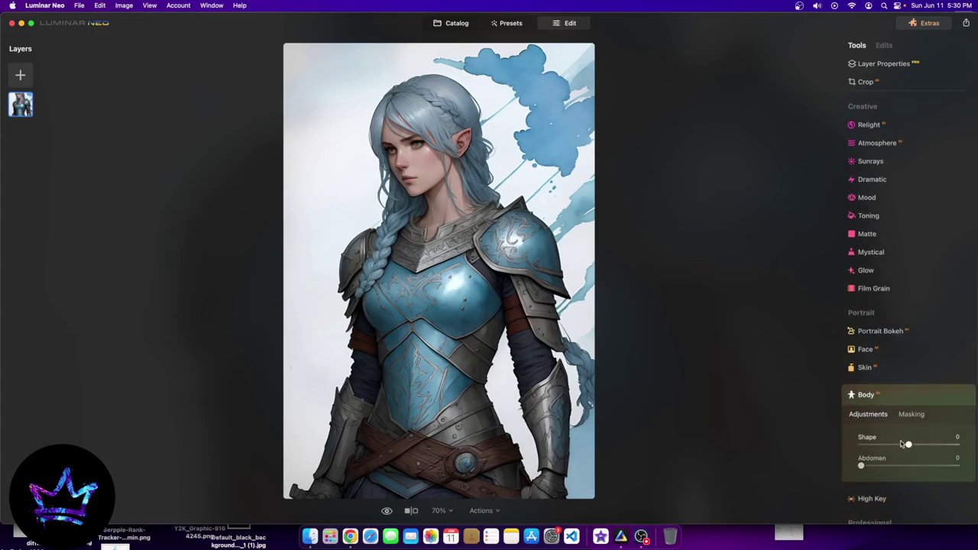
drag(908, 443, 853, 444)
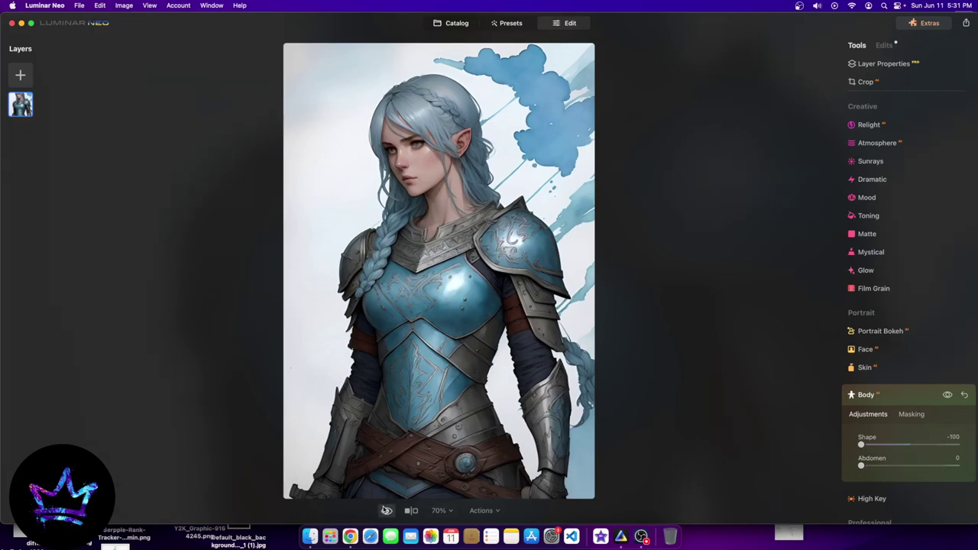
click(417, 509)
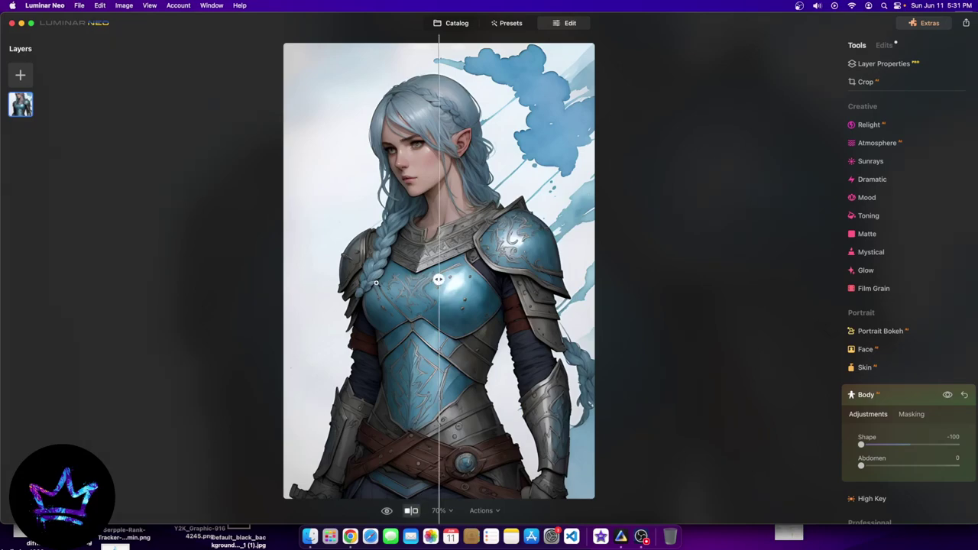
drag(439, 280, 365, 280)
click(409, 512)
click(412, 512)
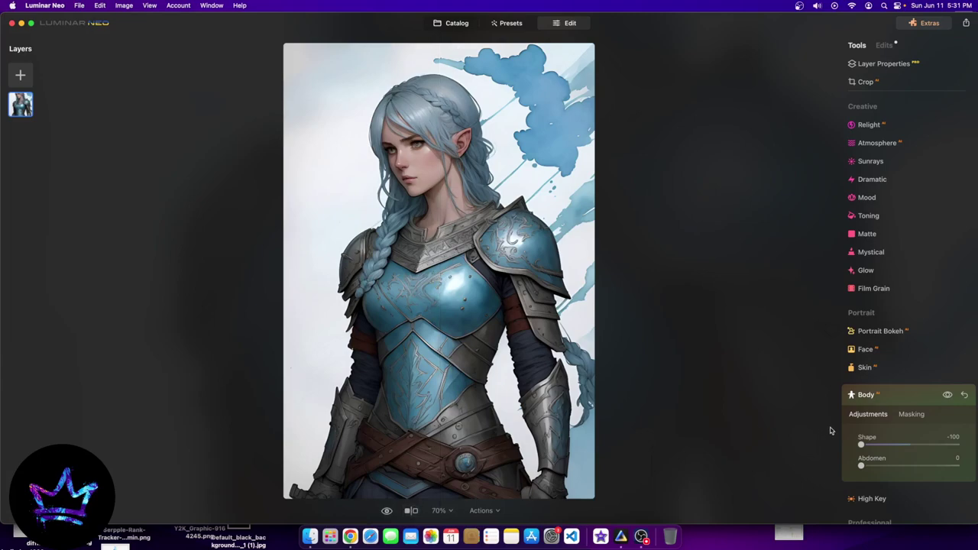
Return the Body Shape to 0, try Abdomen at 31 and reset it
drag(882, 451, 955, 445)
drag(880, 465, 907, 446)
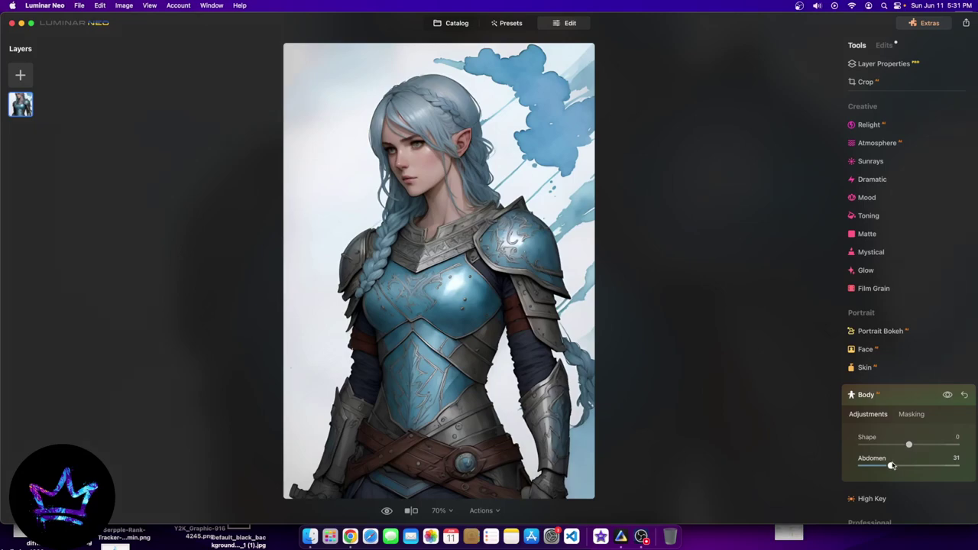
double_click(891, 465)
Set the Face tool's Slim Face to 100 and compare the elf with the original
click(938, 354)
drag(862, 409, 956, 429)
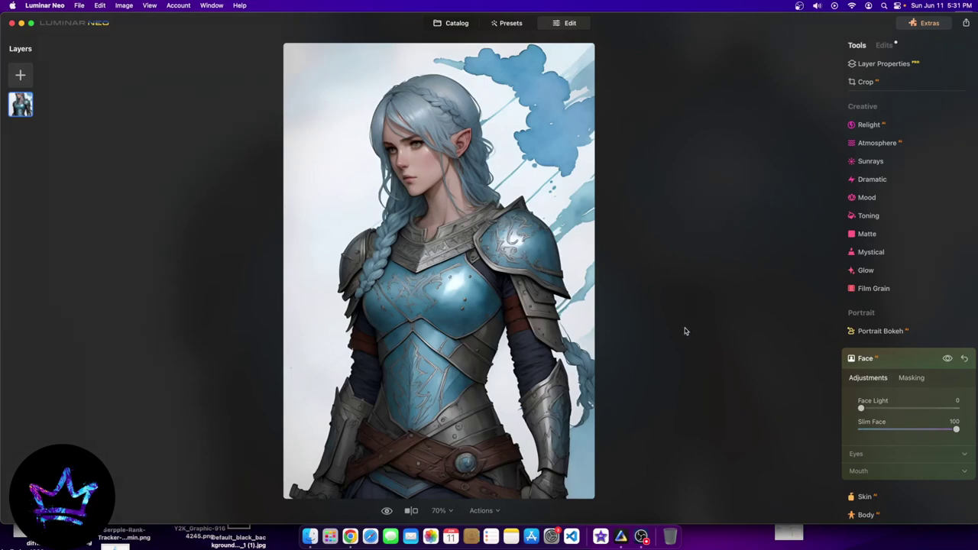
click(385, 511)
Set Dark Circles Removal to 97 in the Face tool's Eyes settings
scroll(909, 424, down, 2)
click(894, 412)
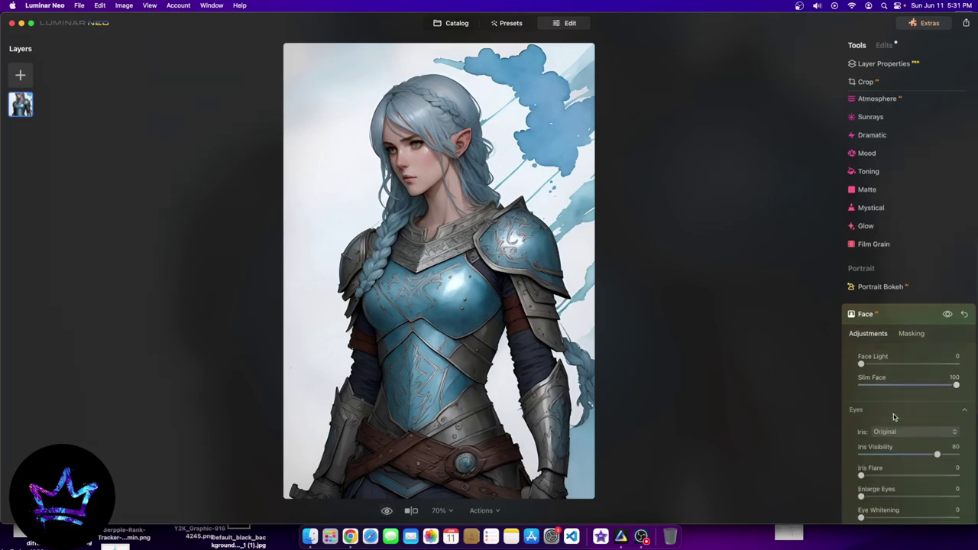
scroll(894, 417, down, 3)
mouse_move(862, 428)
mouse_down()
mouse_move(956, 427)
mouse_move(861, 428)
mouse_up()
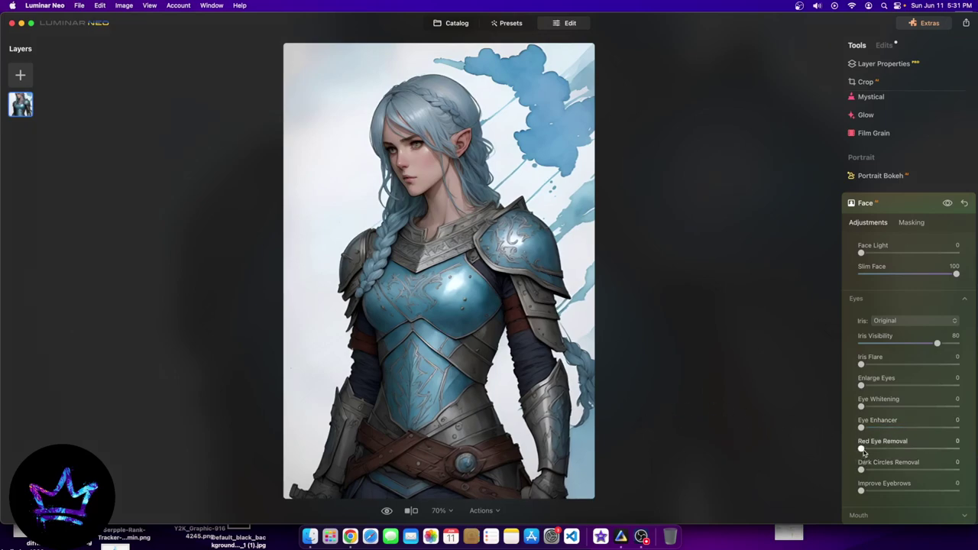
drag(862, 470, 956, 470)
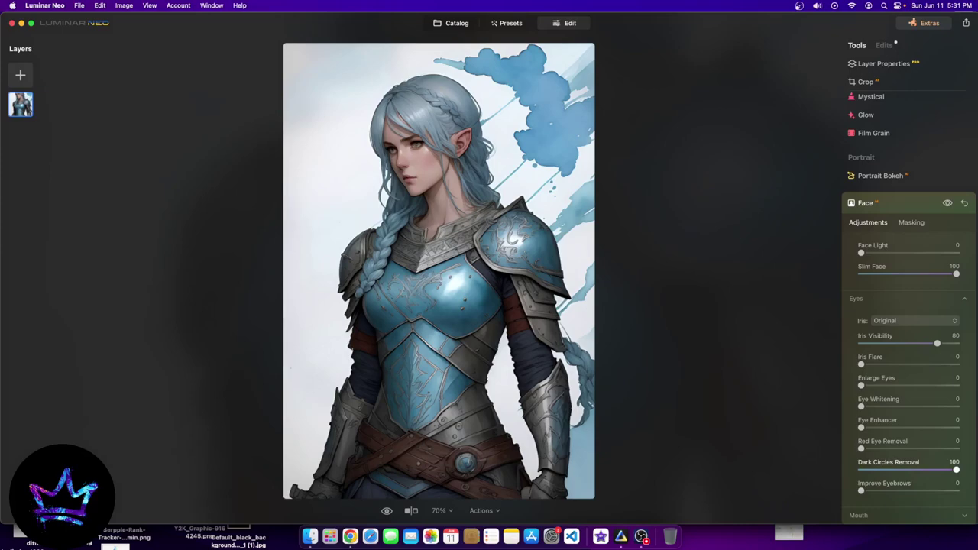
click(956, 457)
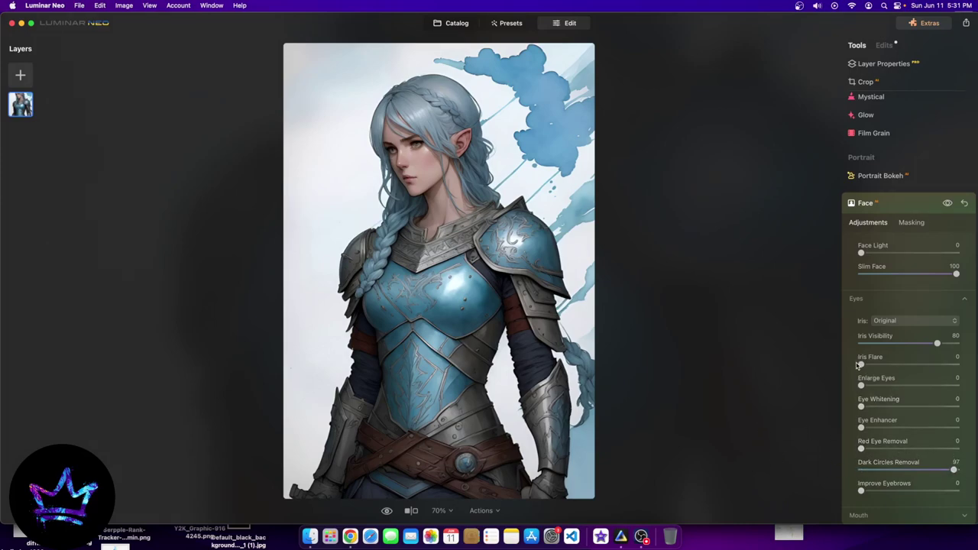
Try Iris Flare at 100 and undo it, then set Iris Visibility to 0 and Improve Eyebrows to 100
drag(858, 365, 956, 364)
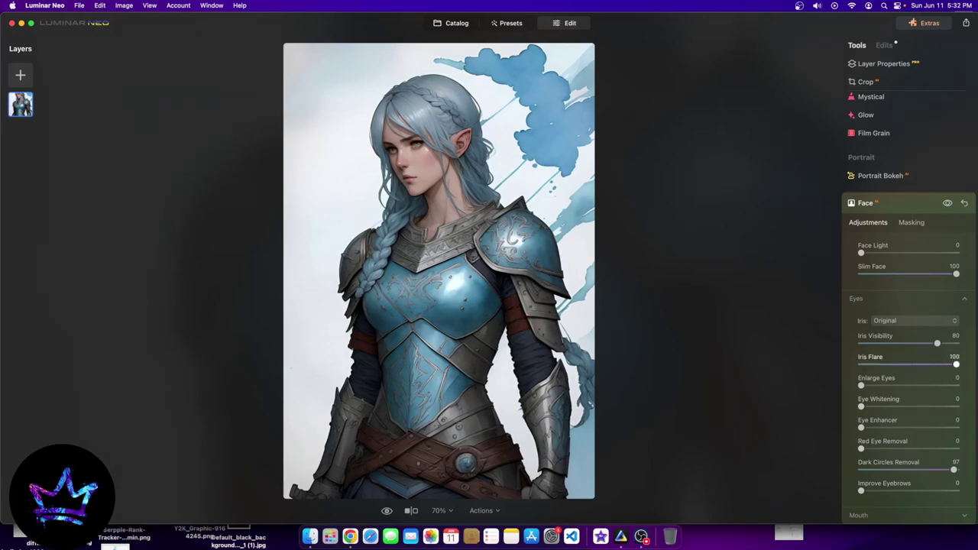
key(super+z)
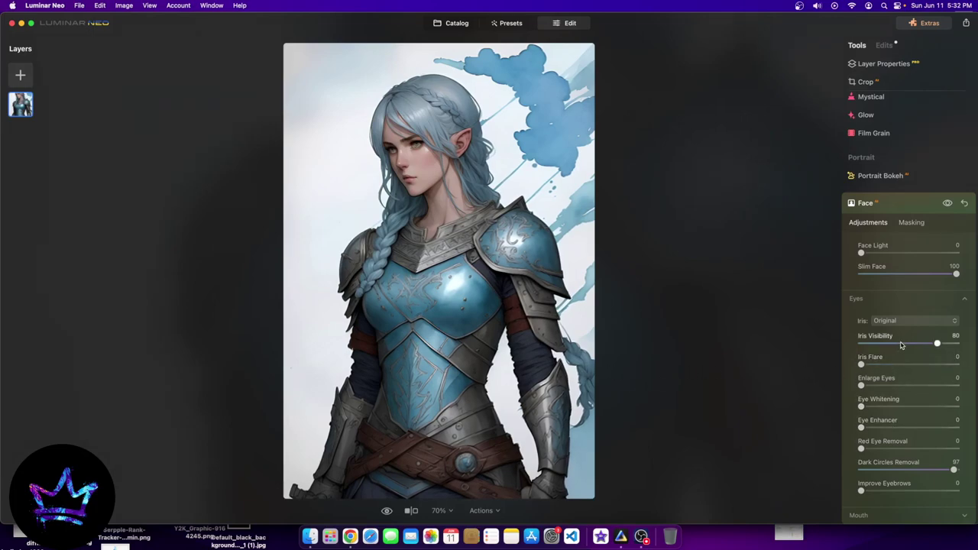
drag(907, 347, 825, 347)
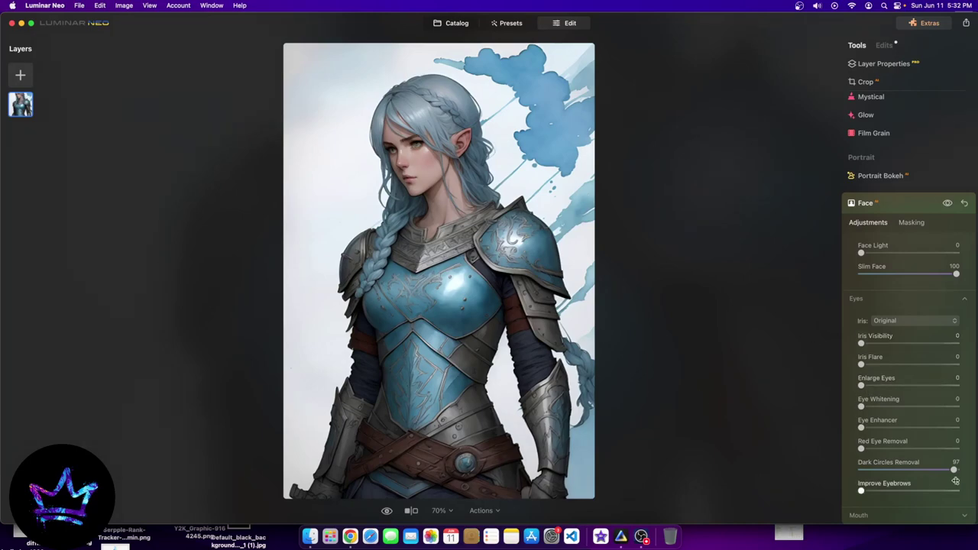
drag(861, 490, 961, 491)
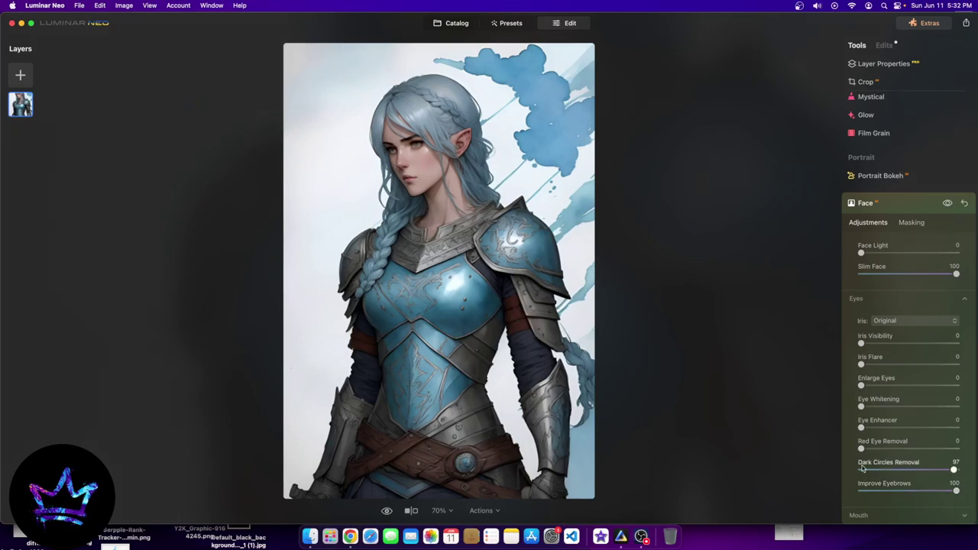
Try the Skin tool's Amount at 100 on the elf and return it to 0
scroll(908, 411, down, 2)
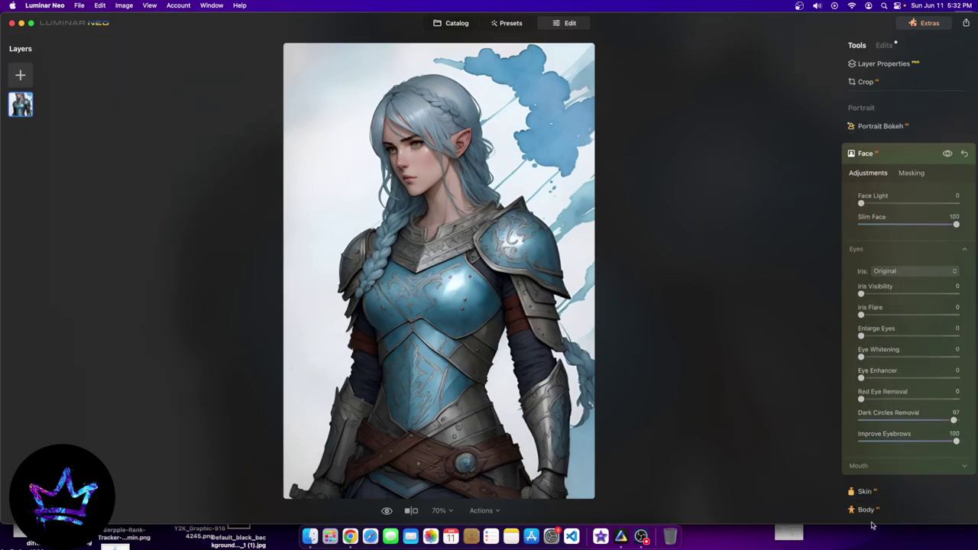
scroll(872, 520, down, 3)
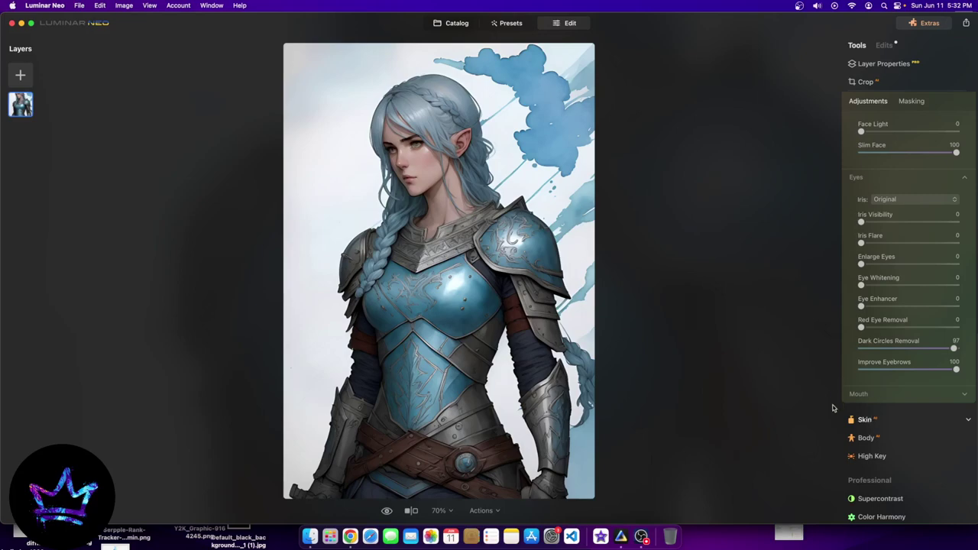
click(867, 420)
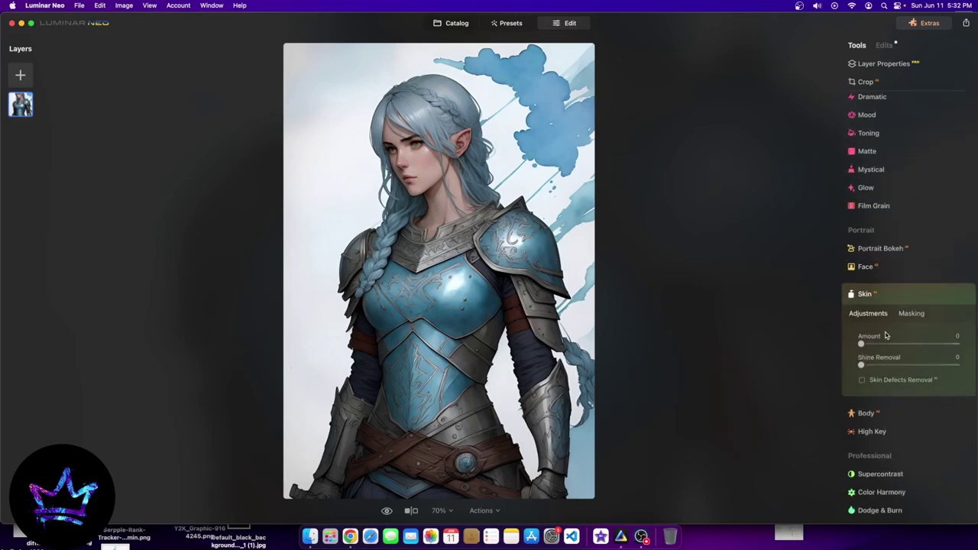
drag(863, 345, 977, 348)
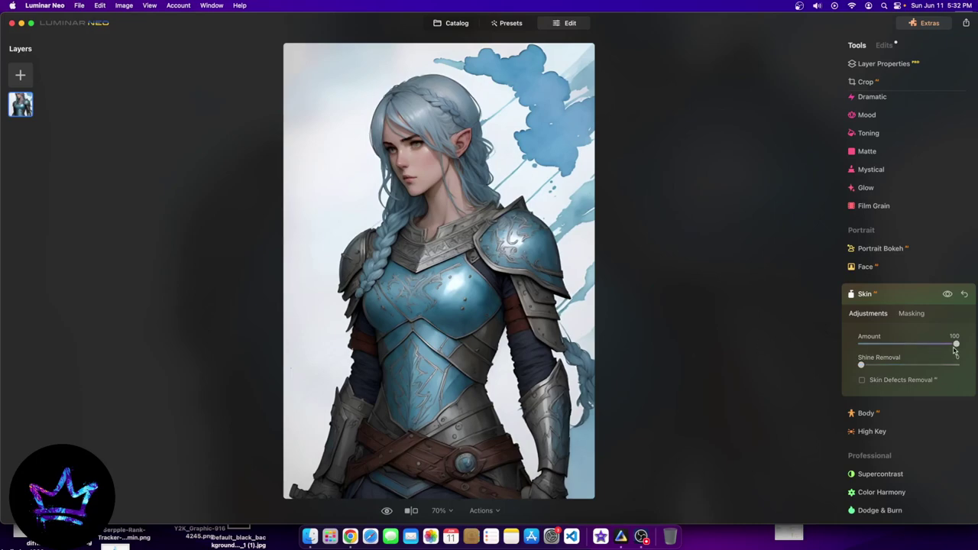
drag(956, 344, 737, 347)
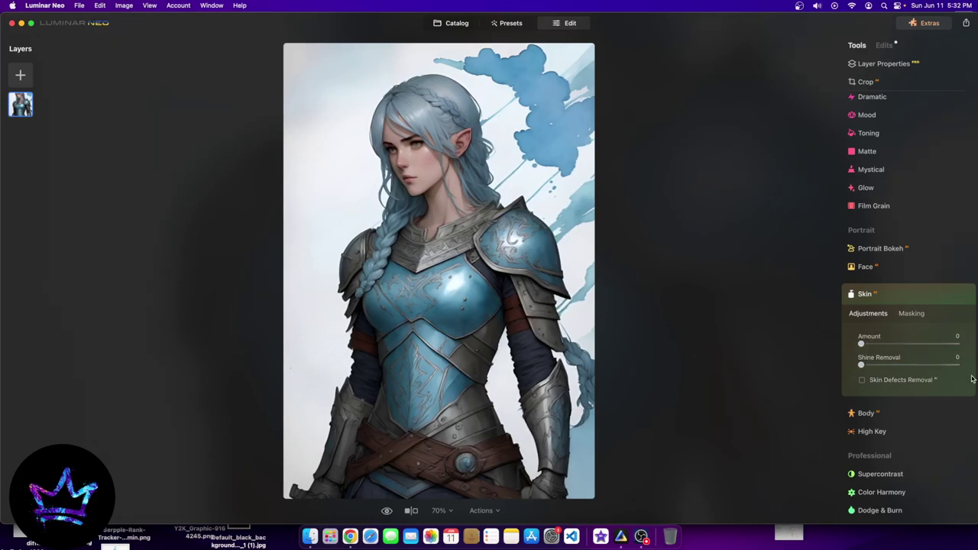
Paint a Body tool mask over the elf's torso with the masking brush at size 100
click(866, 413)
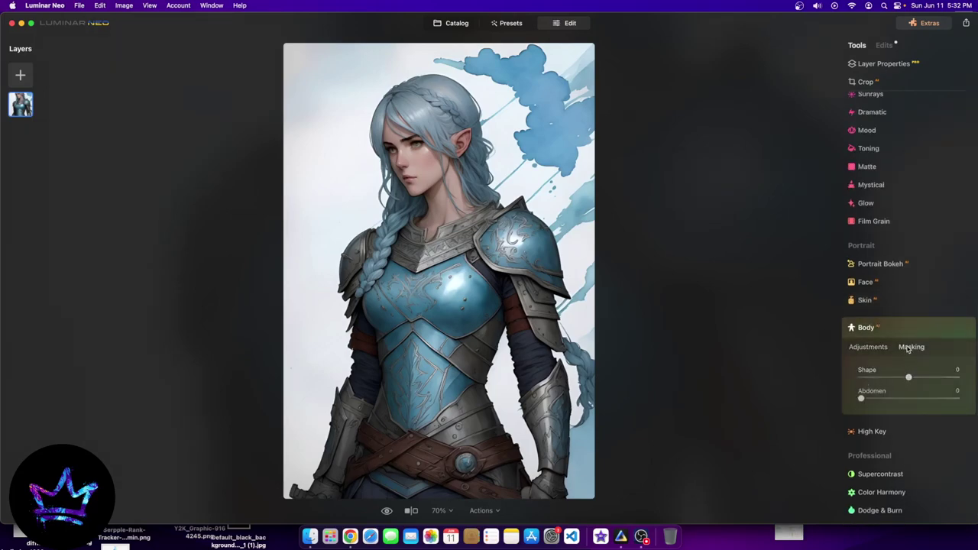
click(909, 347)
click(865, 372)
mouse_move(428, 387)
mouse_down()
mouse_move(482, 332)
mouse_move(472, 383)
mouse_up()
mouse_move(466, 328)
mouse_down()
mouse_move(449, 383)
mouse_move(446, 350)
mouse_move(434, 449)
mouse_move(429, 333)
mouse_move(402, 458)
mouse_move(408, 373)
mouse_move(375, 484)
mouse_move(399, 368)
mouse_move(388, 292)
mouse_move(471, 276)
mouse_move(458, 292)
mouse_move(496, 244)
mouse_move(514, 247)
mouse_move(372, 252)
mouse_up()
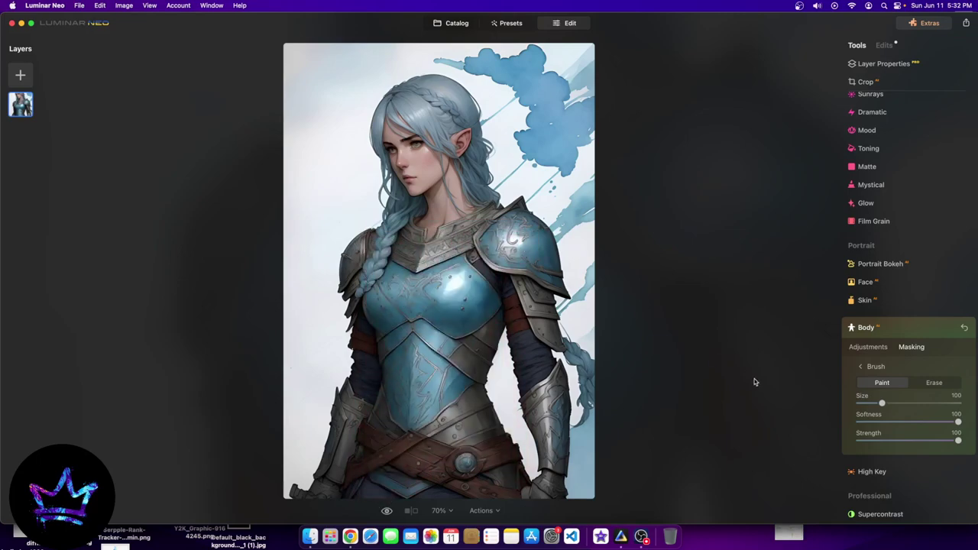
Set the Body Shape to -100 on the masked elf, keeping Abdomen at 0
click(858, 346)
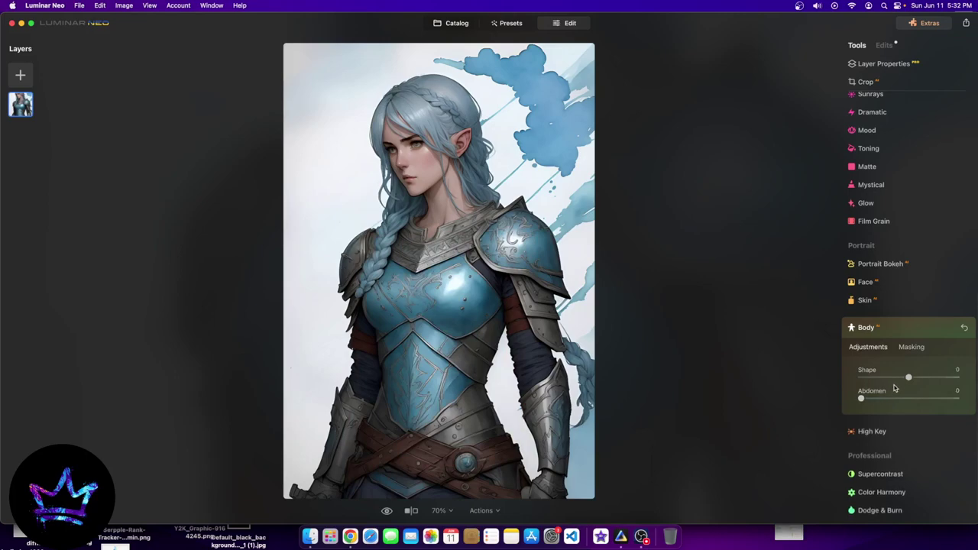
drag(907, 378, 816, 379)
drag(861, 399, 791, 401)
drag(860, 399, 814, 399)
Open the High Key tool and set its Amount to 0
scroll(867, 451, down, 1)
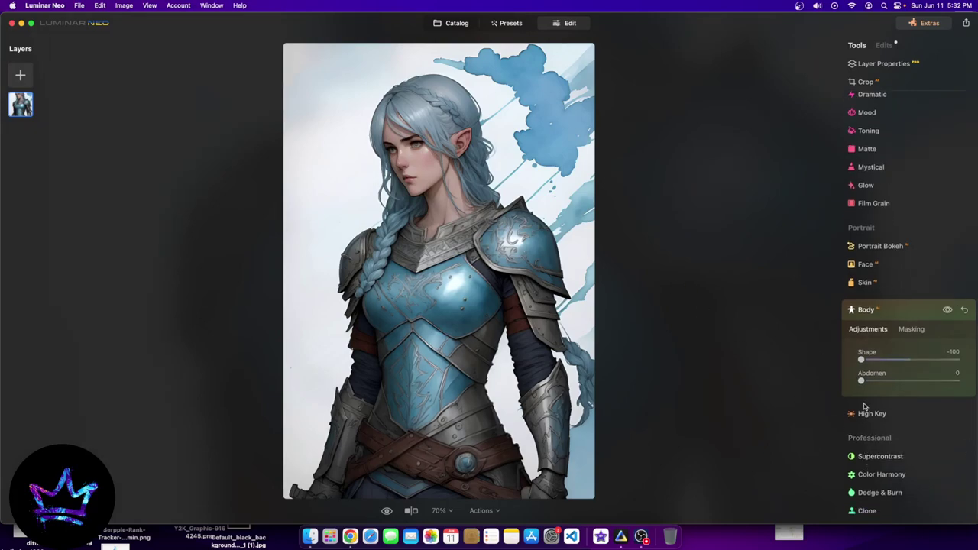
click(868, 413)
drag(862, 378, 825, 377)
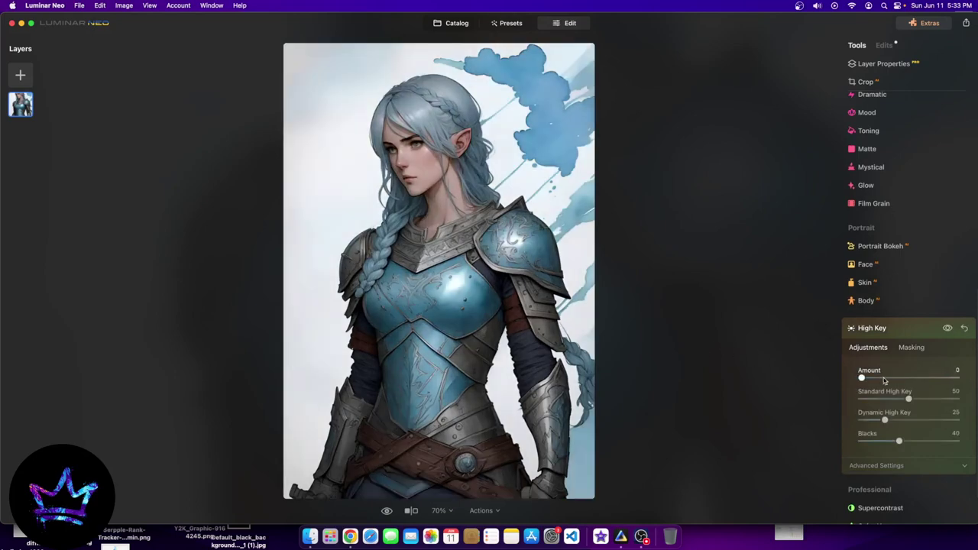
Open the orange-haired knight artwork from the catalog for editing
click(520, 376)
click(517, 376)
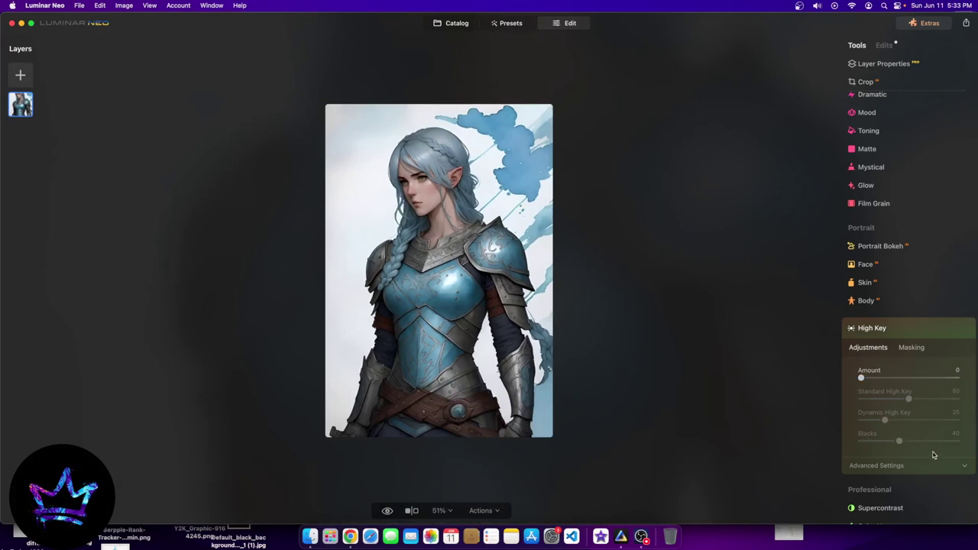
scroll(933, 455, down, 3)
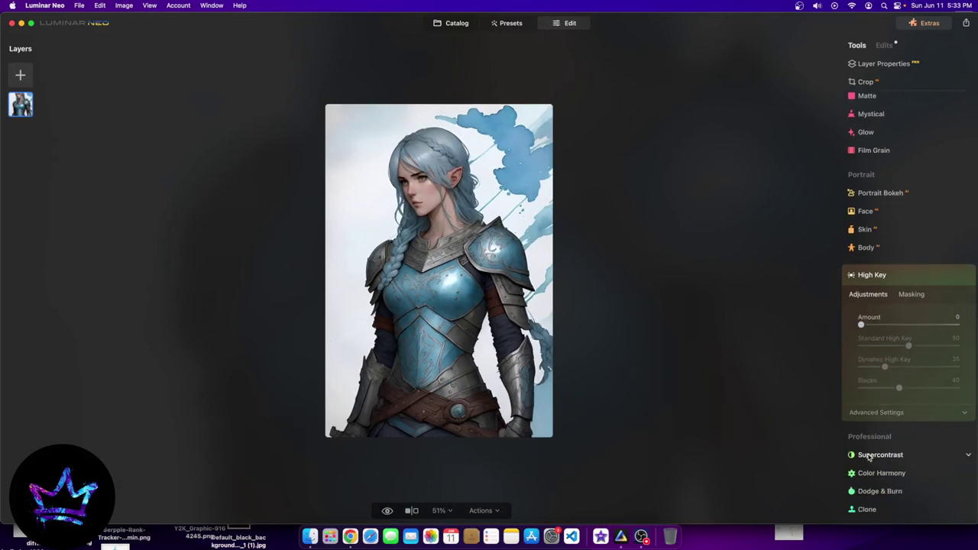
click(457, 23)
scroll(487, 291, down, 3)
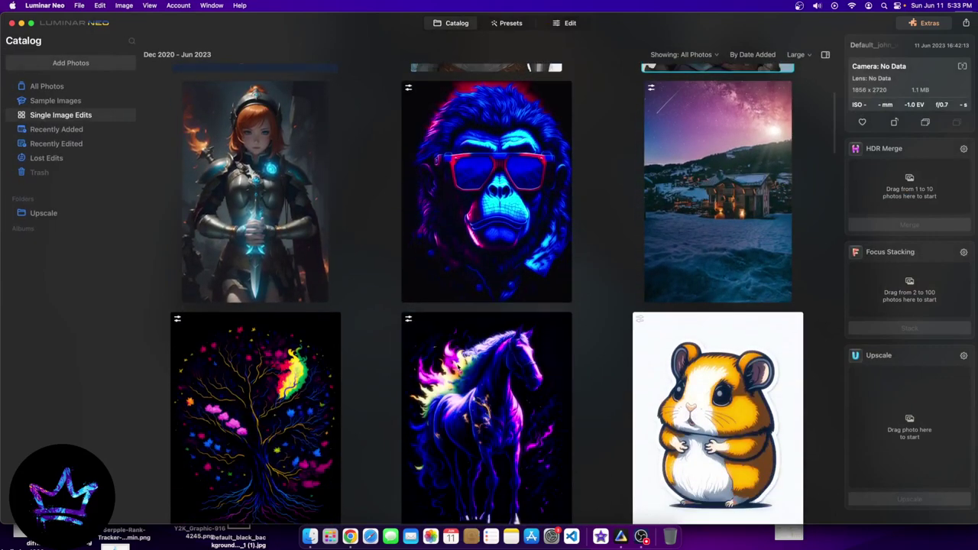
scroll(213, 306, up, 3)
double_click(257, 309)
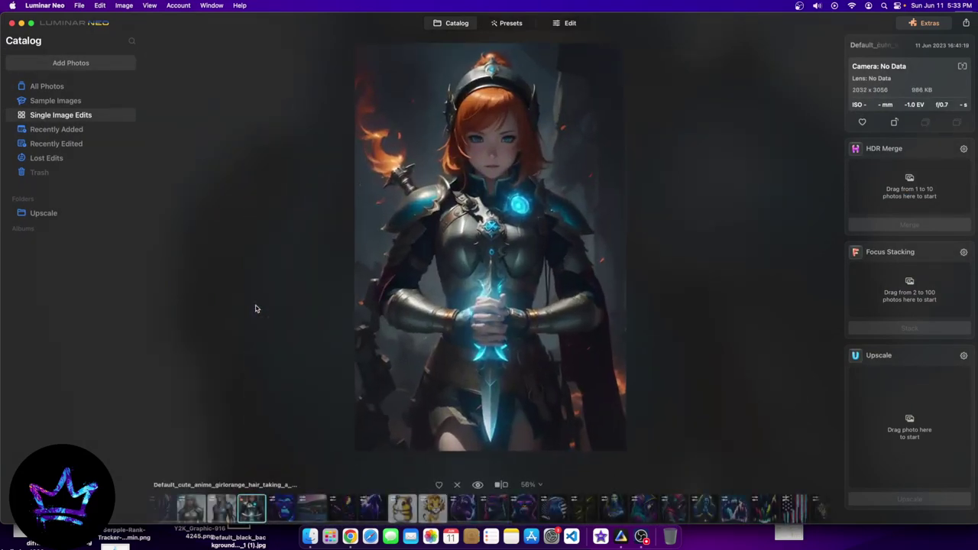
click(568, 23)
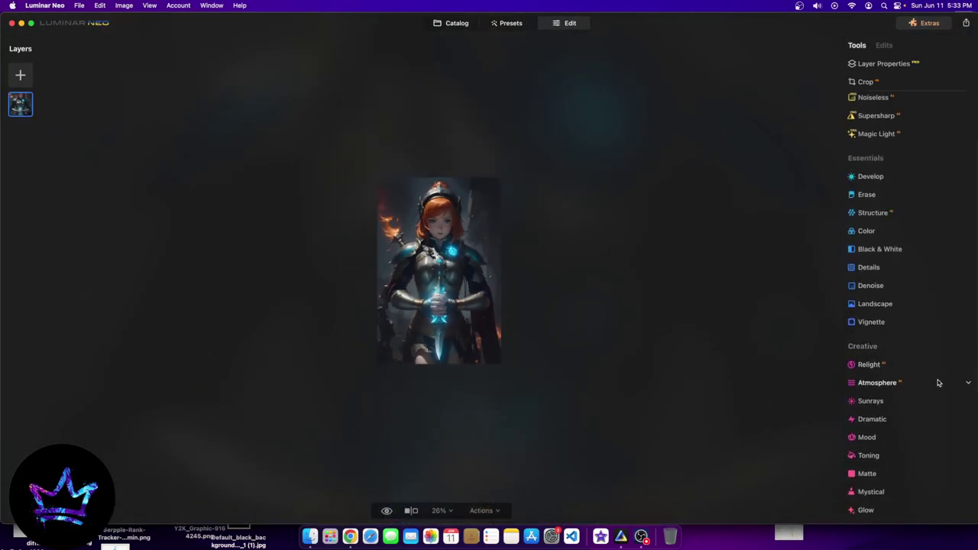
Set Supercontrast's Highlights Contrast and Highlights Balance both to 100 on the knight and inspect the armor up close
scroll(938, 383, down, 5)
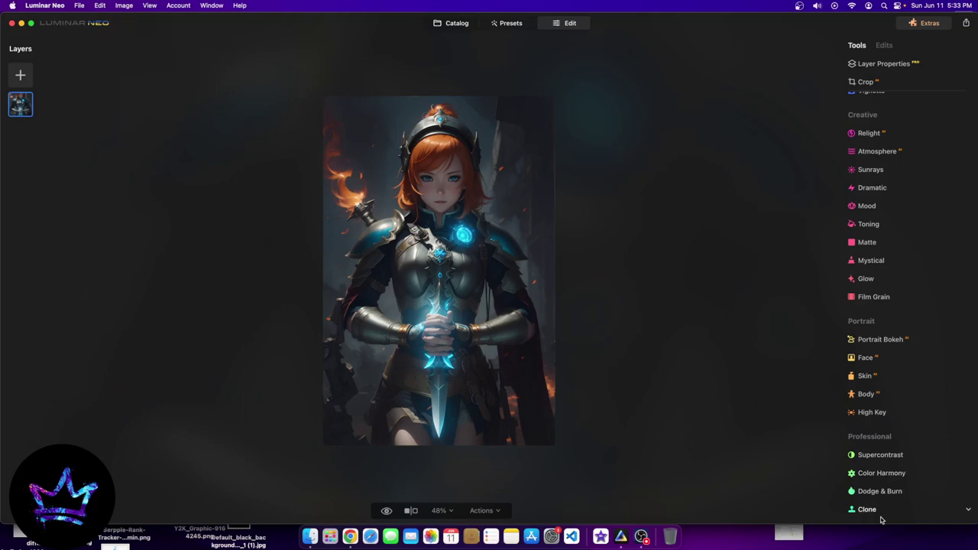
click(879, 455)
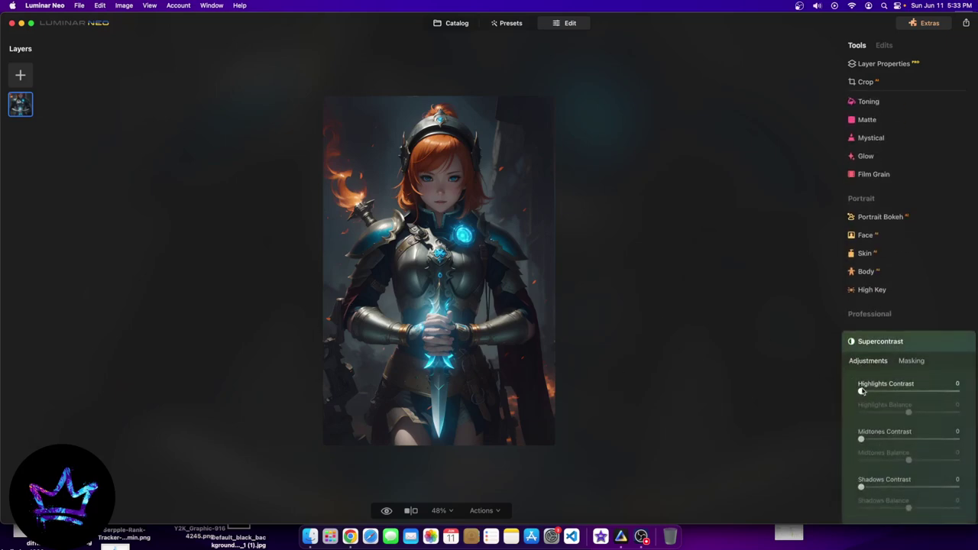
drag(861, 390, 956, 391)
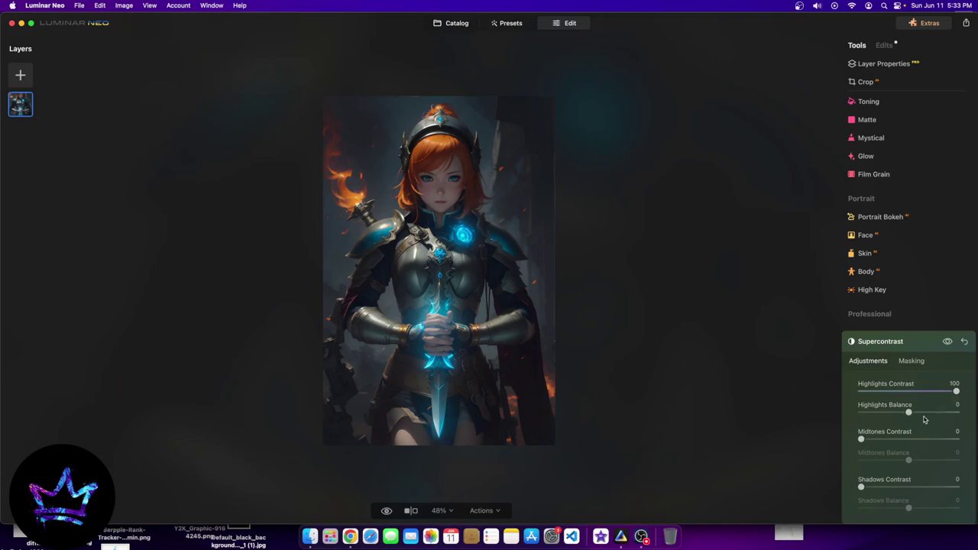
drag(909, 412, 959, 412)
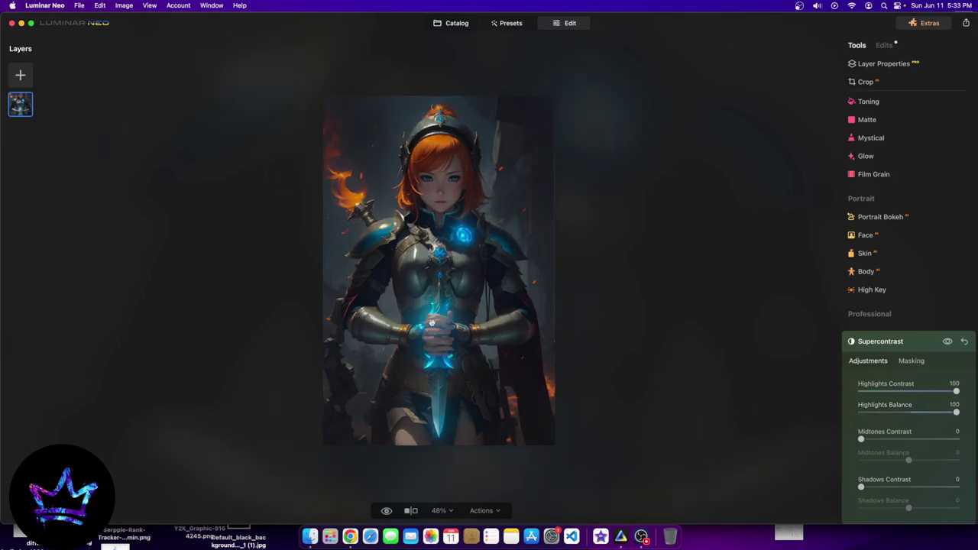
scroll(461, 256, up, 5)
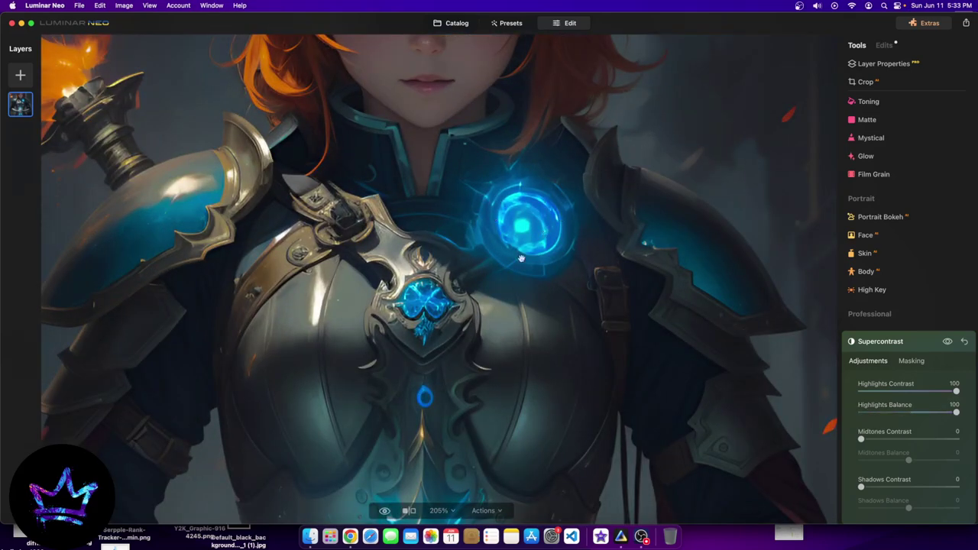
scroll(521, 259, down, 6)
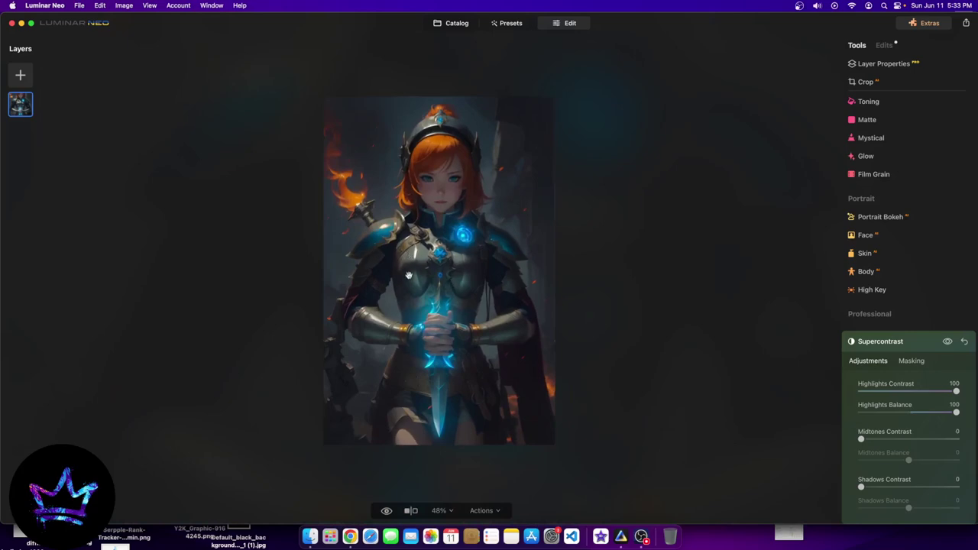
scroll(409, 275, up, 1)
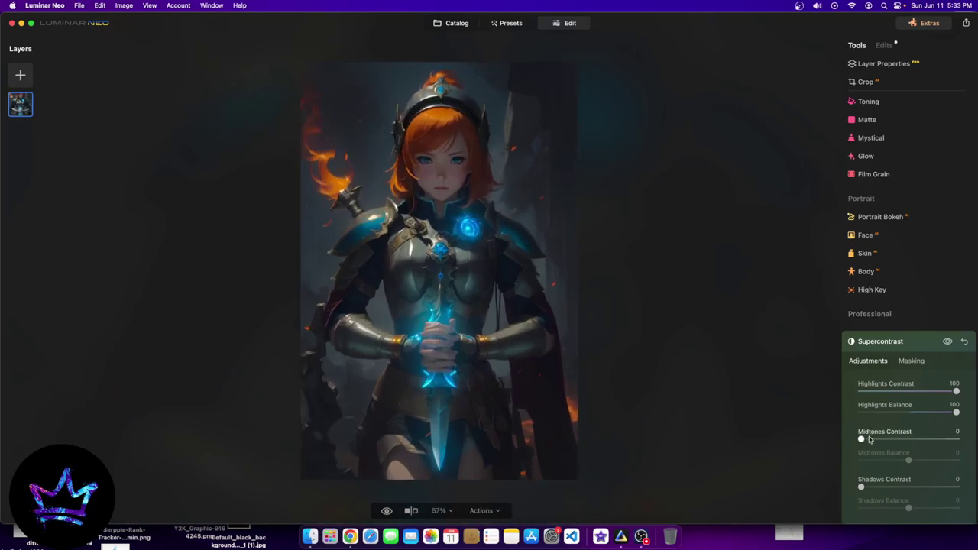
Set Supercontrast's Midtones Contrast to 78 and Midtones Balance to -16, keeping Shadows Contrast at 0
drag(867, 439, 956, 439)
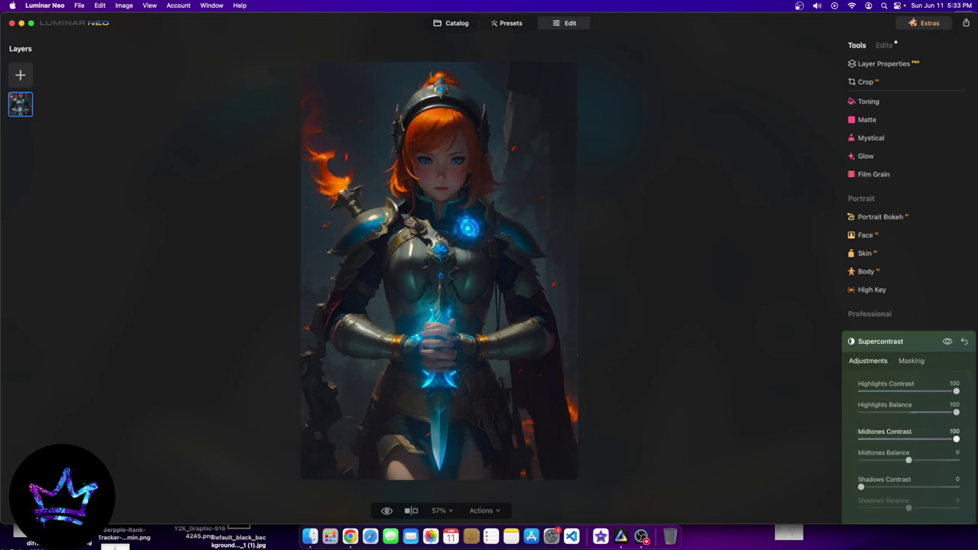
double_click(956, 439)
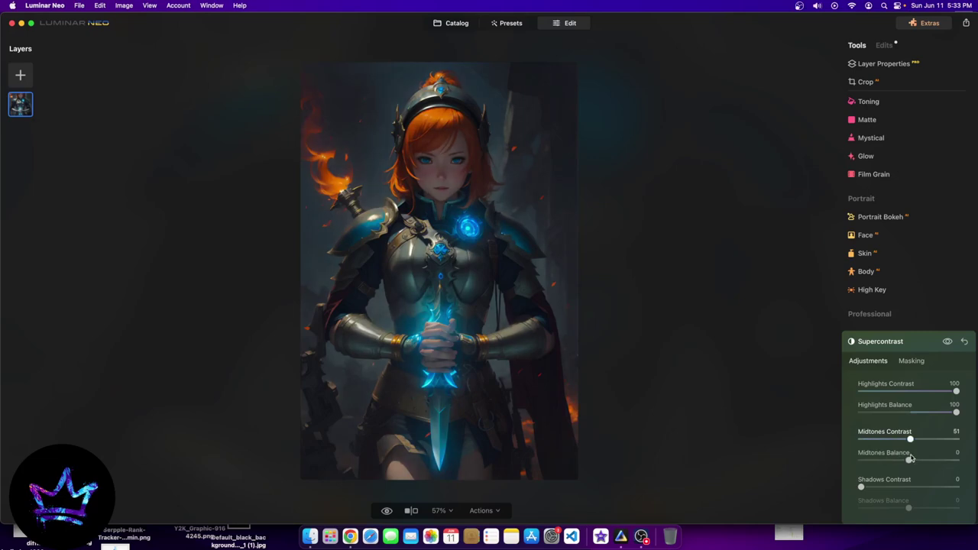
key(super+z)
drag(908, 461, 674, 455)
drag(781, 457, 908, 463)
drag(956, 439, 900, 461)
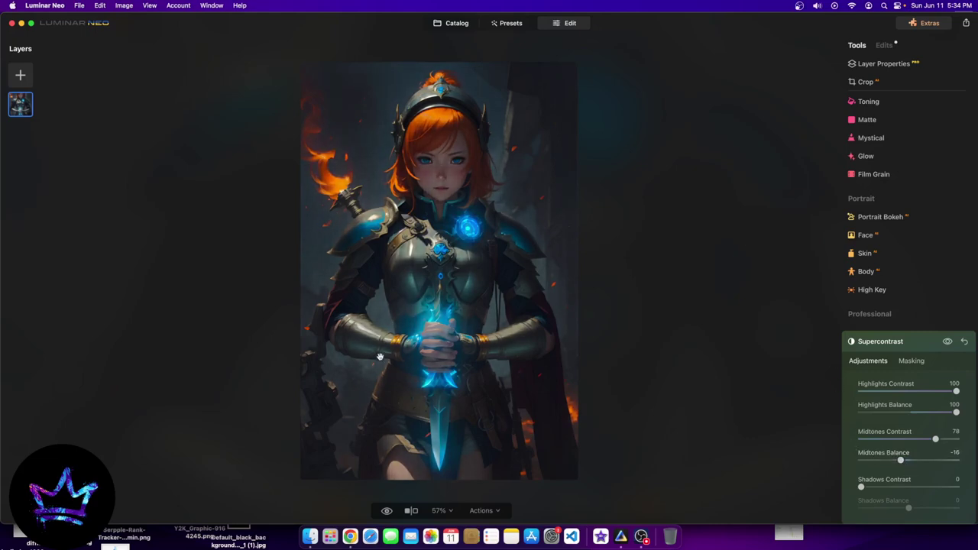
scroll(890, 459, down, 3)
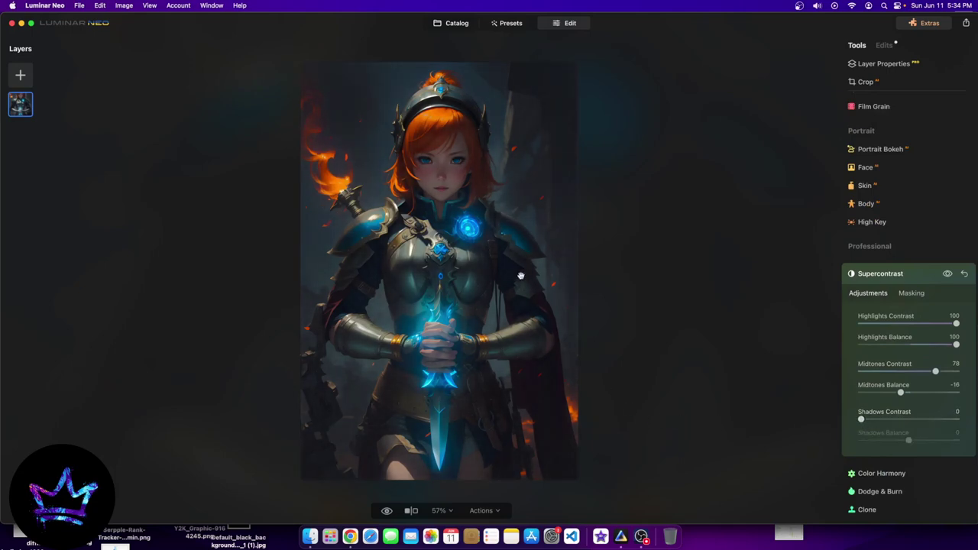
drag(861, 419, 345, 420)
Try Color Harmony's Brilliance, Warmth and Color Contrast Amount on the knight, returning each to 0
click(882, 473)
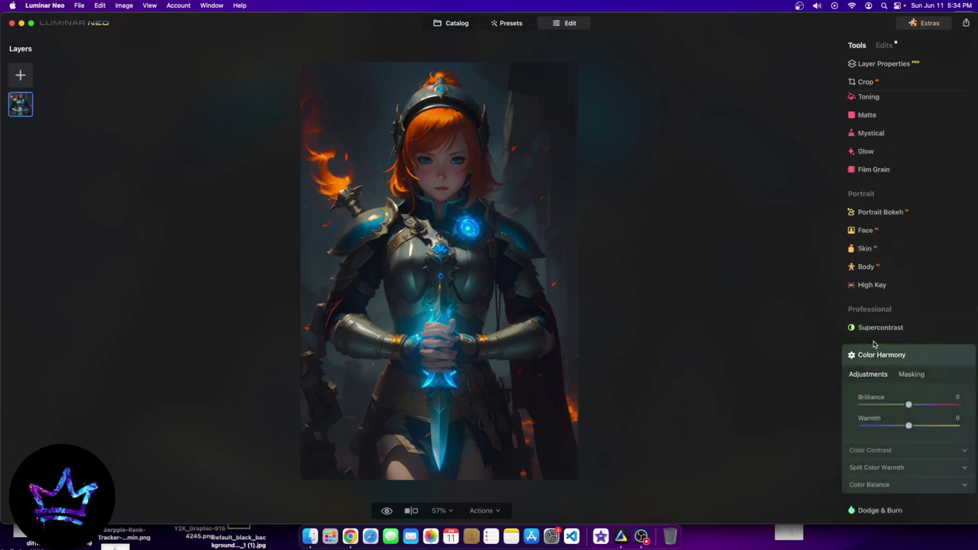
mouse_move(909, 427)
mouse_down()
mouse_move(707, 418)
mouse_move(960, 426)
mouse_move(909, 428)
mouse_up()
mouse_move(909, 404)
mouse_down()
mouse_move(945, 404)
mouse_move(827, 402)
mouse_move(967, 403)
mouse_move(907, 404)
mouse_up()
click(886, 454)
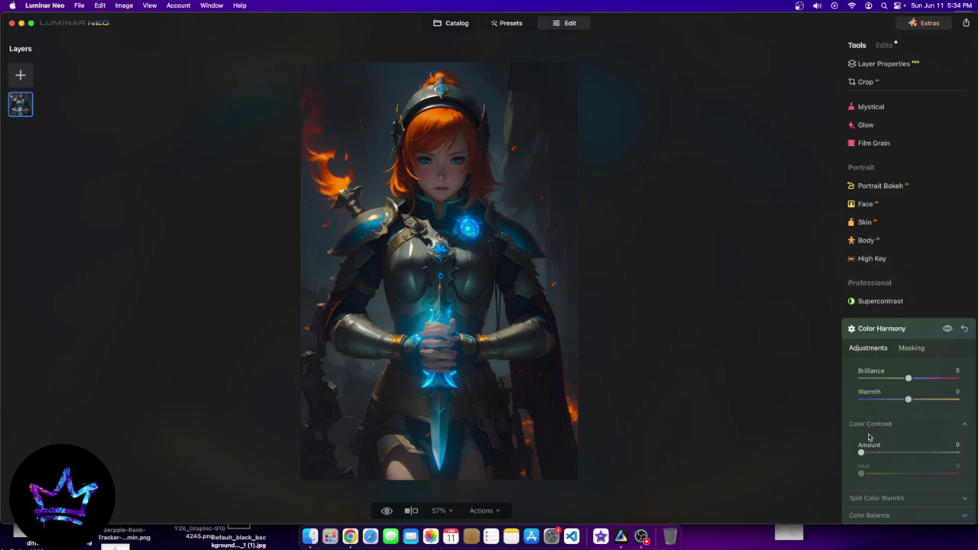
drag(862, 452, 613, 452)
scroll(892, 499, down, 2)
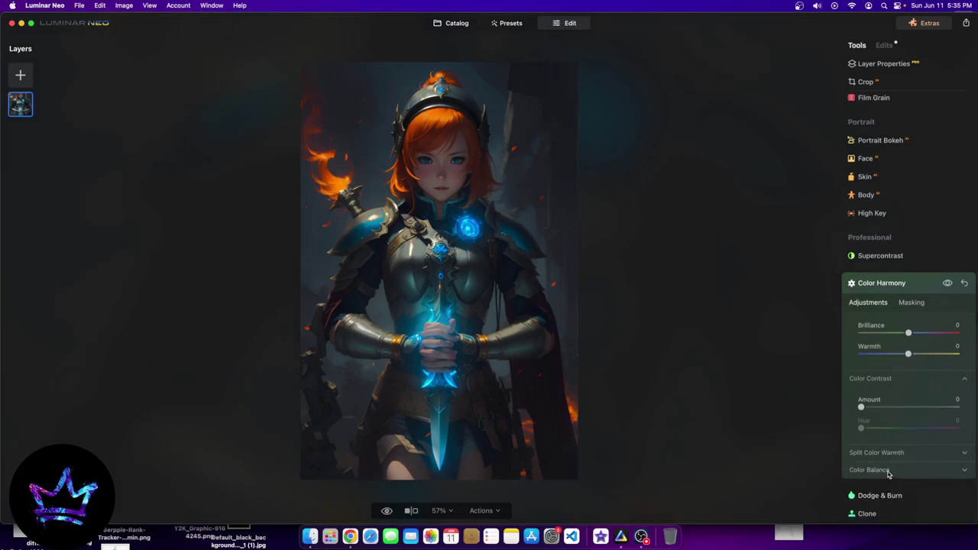
Set Color Harmony's Split Color Warmth to Warm 47 and Cool -100, comparing the knight with the original image
click(885, 453)
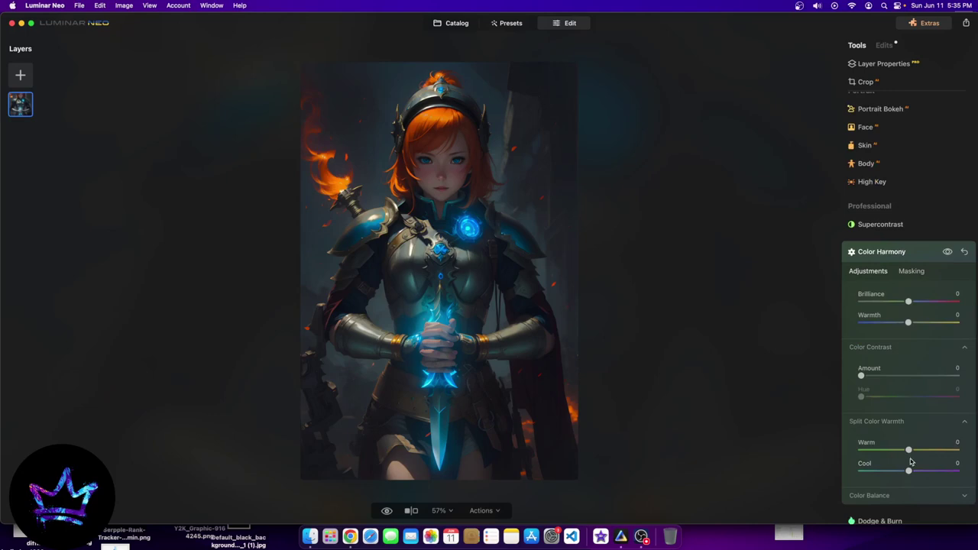
drag(909, 451, 956, 451)
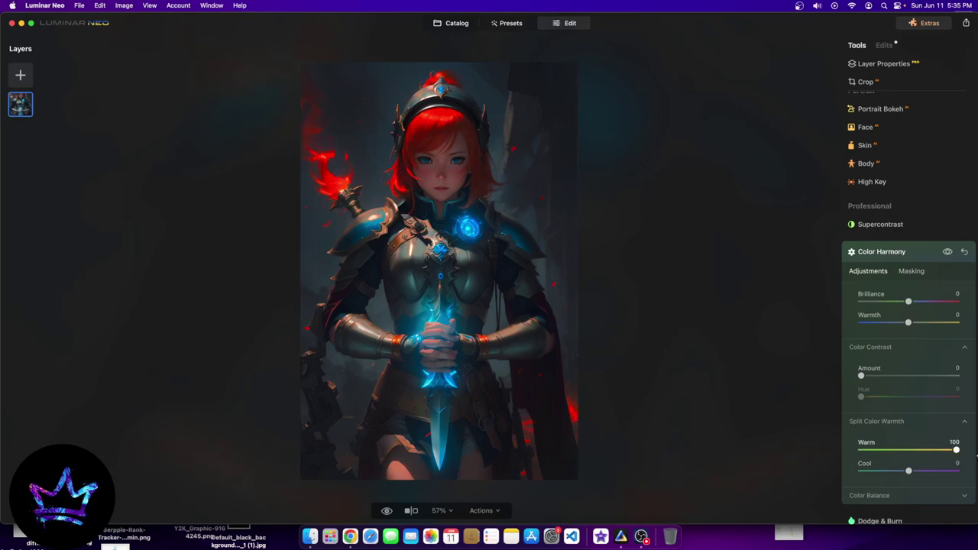
drag(956, 450, 931, 451)
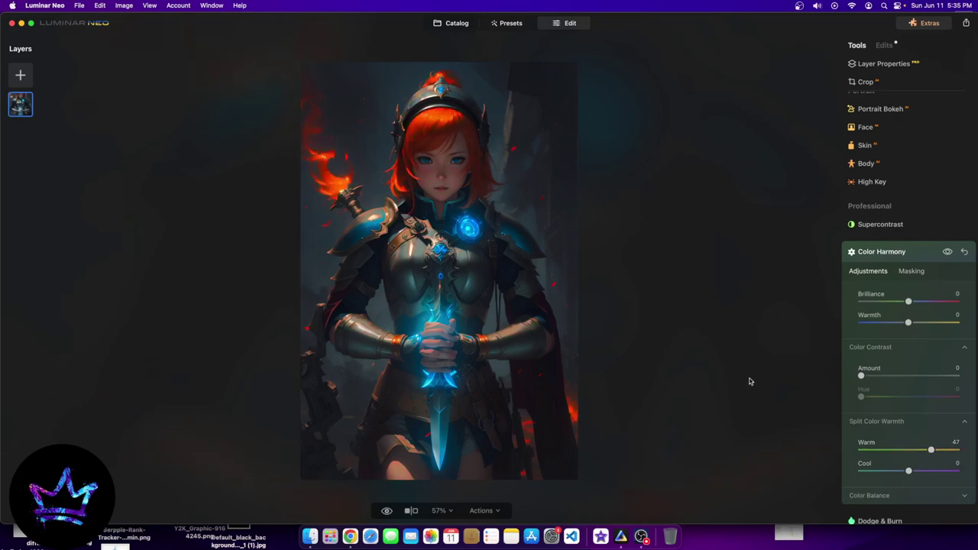
click(392, 512)
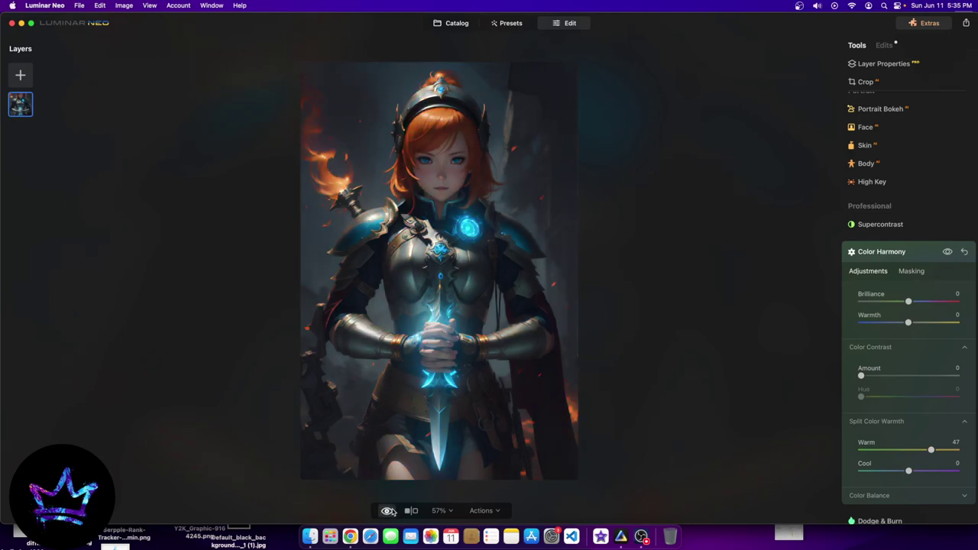
click(391, 511)
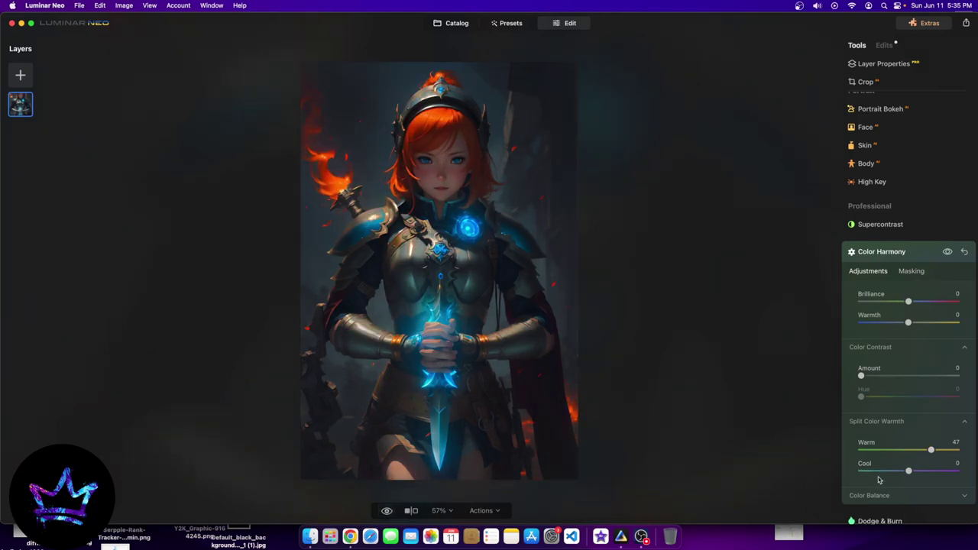
drag(910, 474, 678, 475)
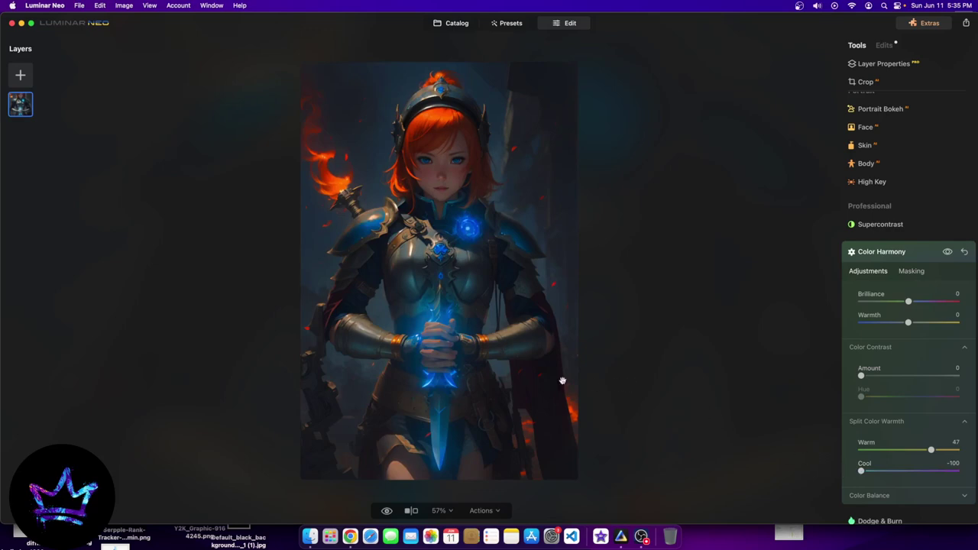
Lighten the flame beside the knight's sword hilt with the Dodge & Burn brush at size 84
scroll(901, 491, down, 1)
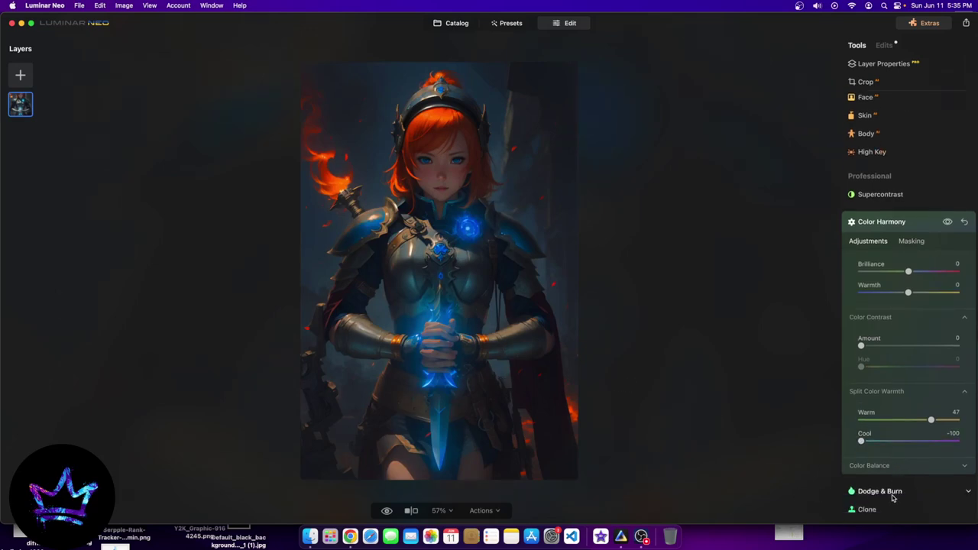
click(891, 493)
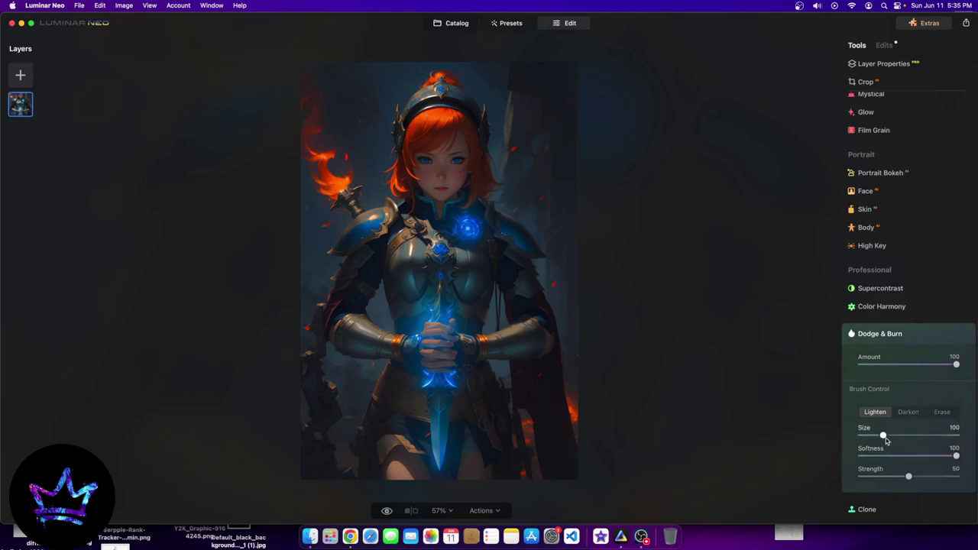
drag(884, 436, 976, 446)
drag(943, 436, 878, 436)
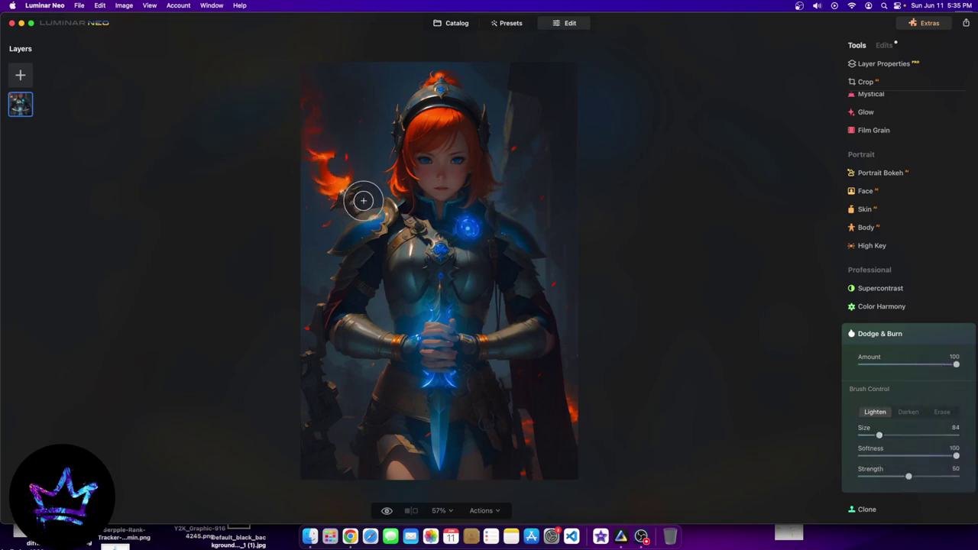
mouse_move(344, 164)
mouse_down()
mouse_move(336, 186)
mouse_move(308, 61)
mouse_move(319, 164)
mouse_up()
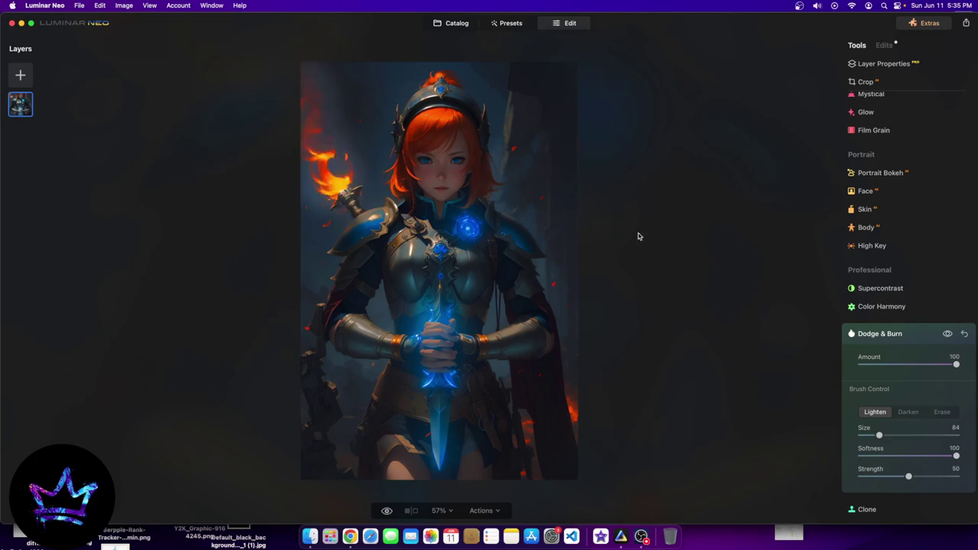
Set the Lighten brush size to 35 and clear the flame brightening by resetting Dodge & Burn
mouse_move(881, 438)
mouse_down()
mouse_move(959, 436)
mouse_move(866, 433)
mouse_up()
mouse_move(955, 365)
mouse_down()
mouse_move(814, 367)
mouse_move(956, 365)
mouse_up()
click(908, 413)
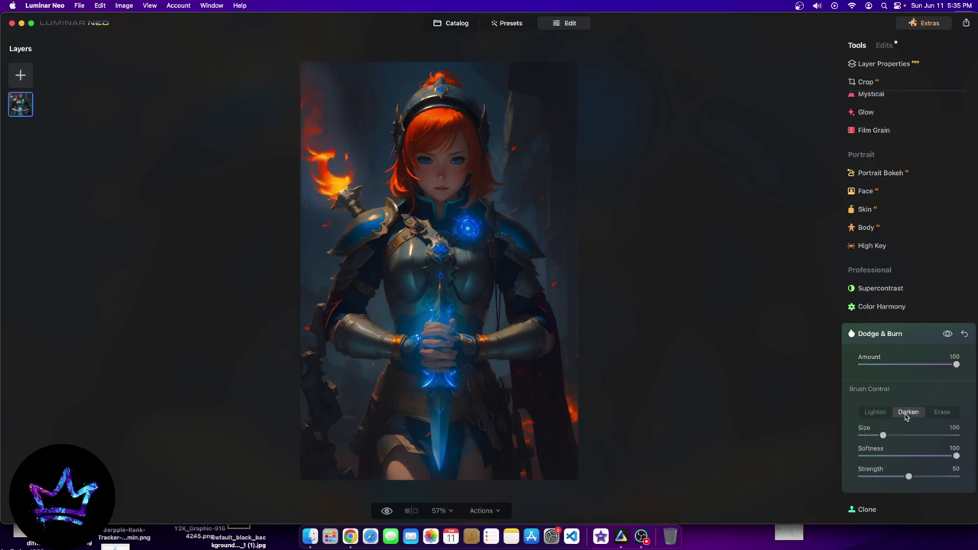
drag(955, 364, 775, 373)
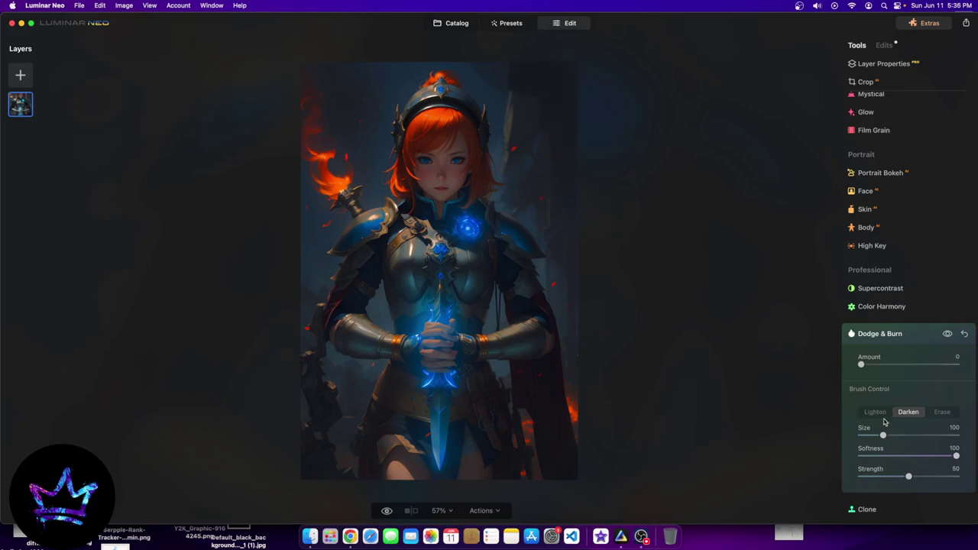
click(964, 336)
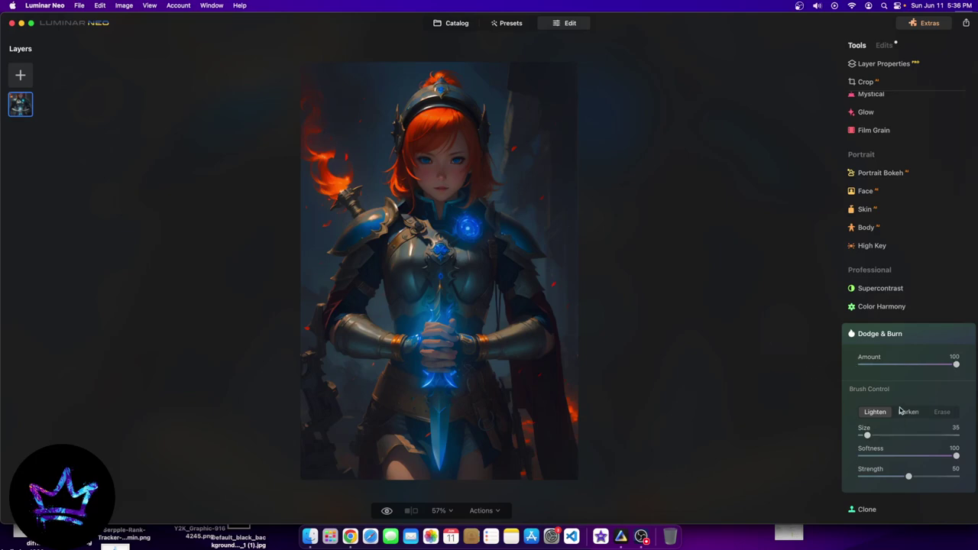
Brush Lighten strokes over the stone background beside the knight's head, and set the Darken Strength and the Dodge & Burn Amount to 0
click(526, 79)
mouse_move(552, 99)
mouse_down()
mouse_move(583, 109)
mouse_move(547, 74)
mouse_move(559, 78)
mouse_move(560, 99)
mouse_move(566, 93)
mouse_move(572, 194)
mouse_up()
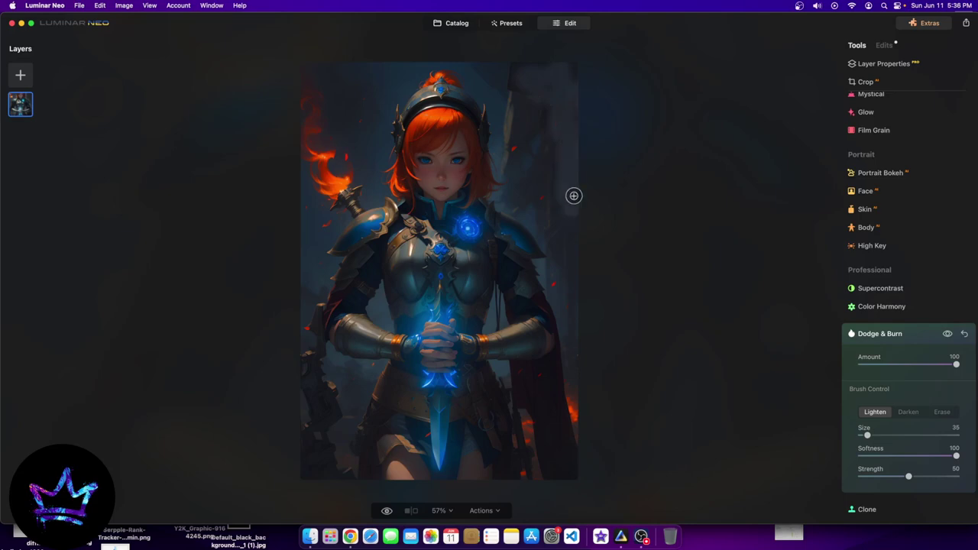
click(908, 413)
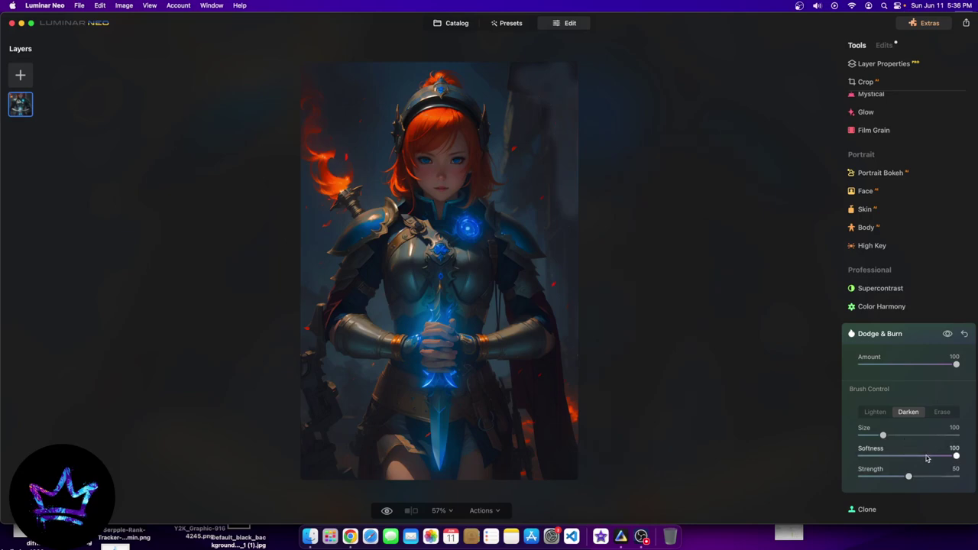
mouse_move(909, 476)
mouse_down()
mouse_move(955, 475)
mouse_move(817, 475)
mouse_up()
drag(900, 365, 710, 364)
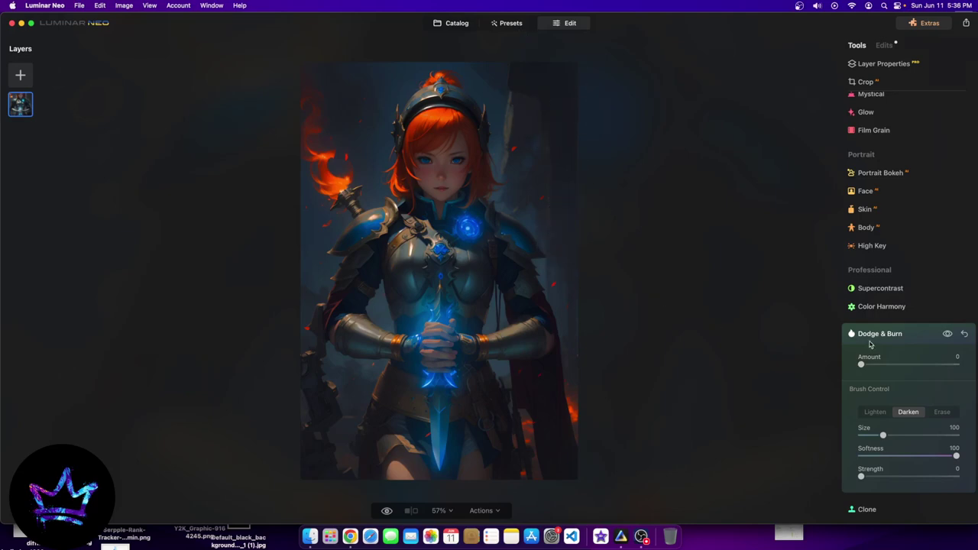
Set the Dodge & Burn Darken brush to size 177 and strength 100
drag(883, 435, 901, 436)
drag(861, 477, 922, 467)
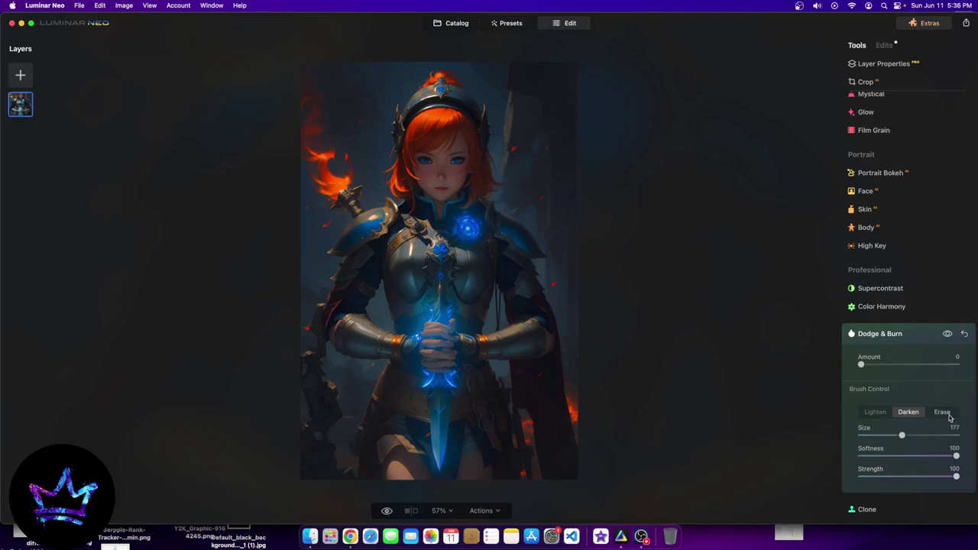
Try the Clone tool on the knight, sampling the glowing blue shoulder orb and painting over the shoulder armour and the sword-hilt flame
click(868, 509)
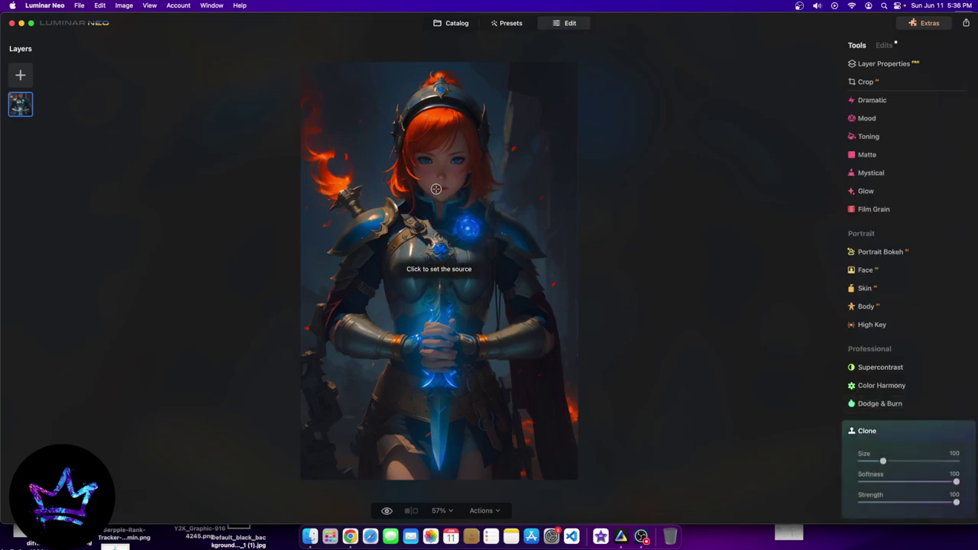
click(476, 237)
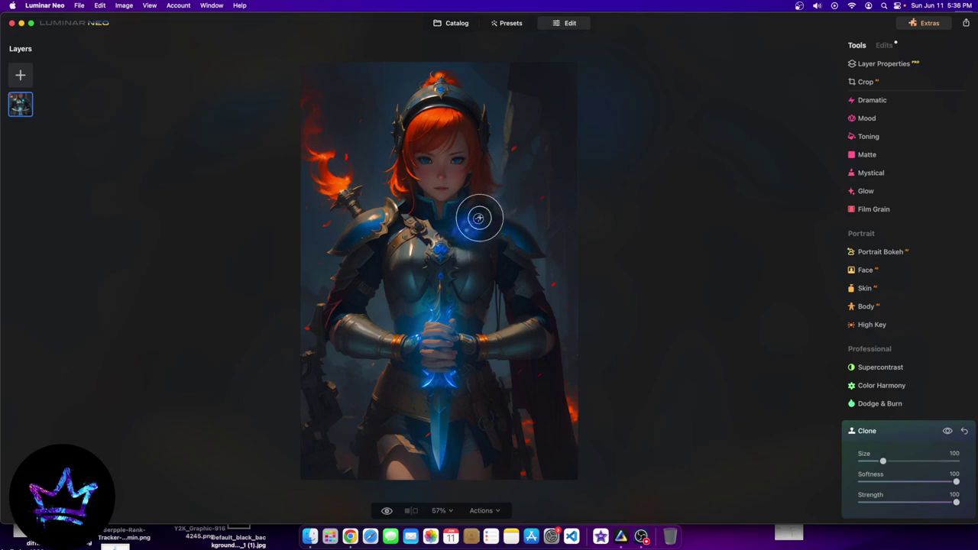
mouse_move(479, 218)
mouse_down()
mouse_move(525, 164)
mouse_move(491, 238)
mouse_move(494, 221)
mouse_move(550, 180)
mouse_move(490, 279)
mouse_up()
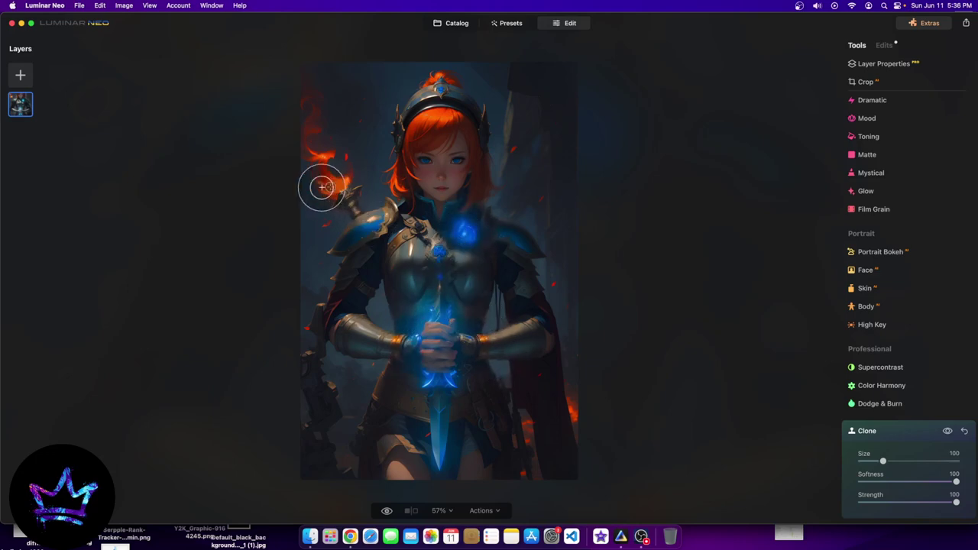
drag(321, 146, 308, 102)
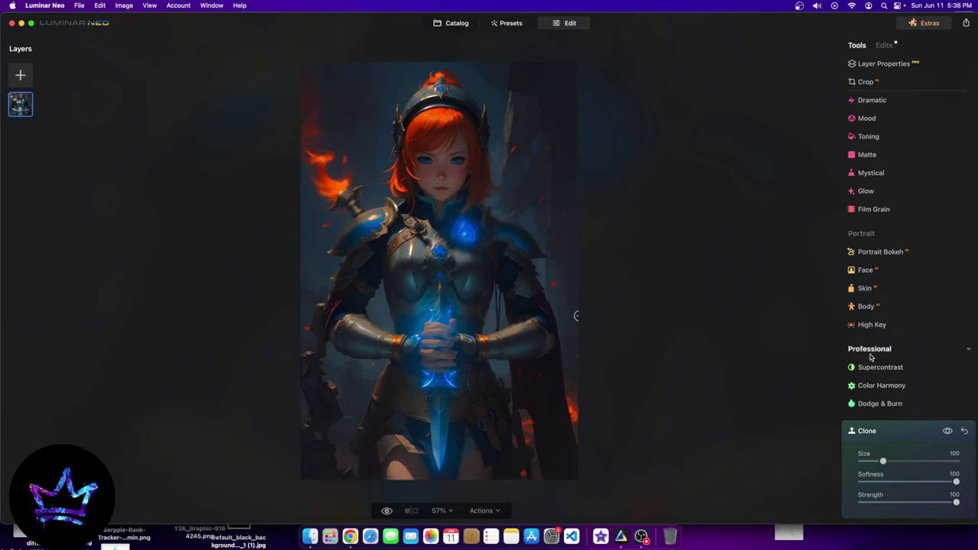
Undo the last two clone strokes, set a new clone source near the arm, and reset the Clone tool
key(super+z)
key(super+z)
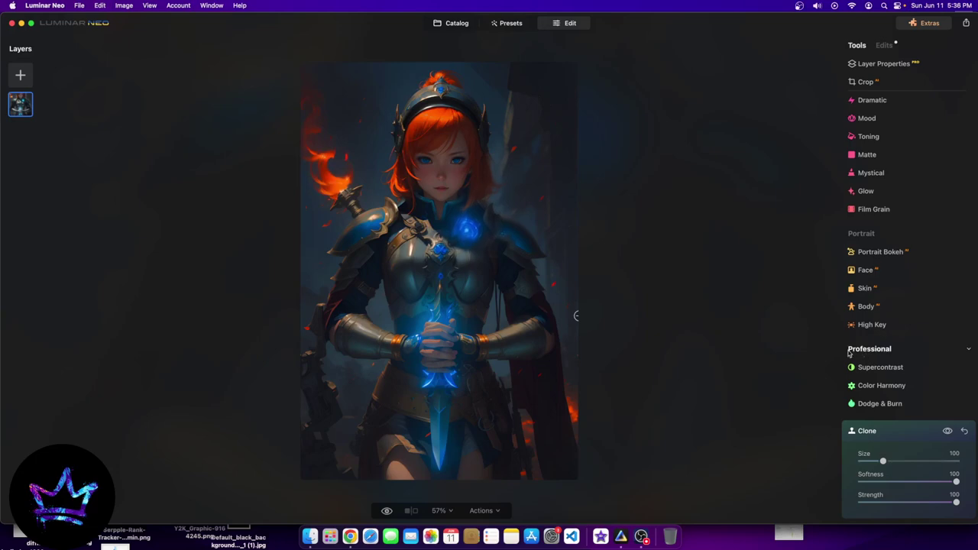
alt+click(567, 288)
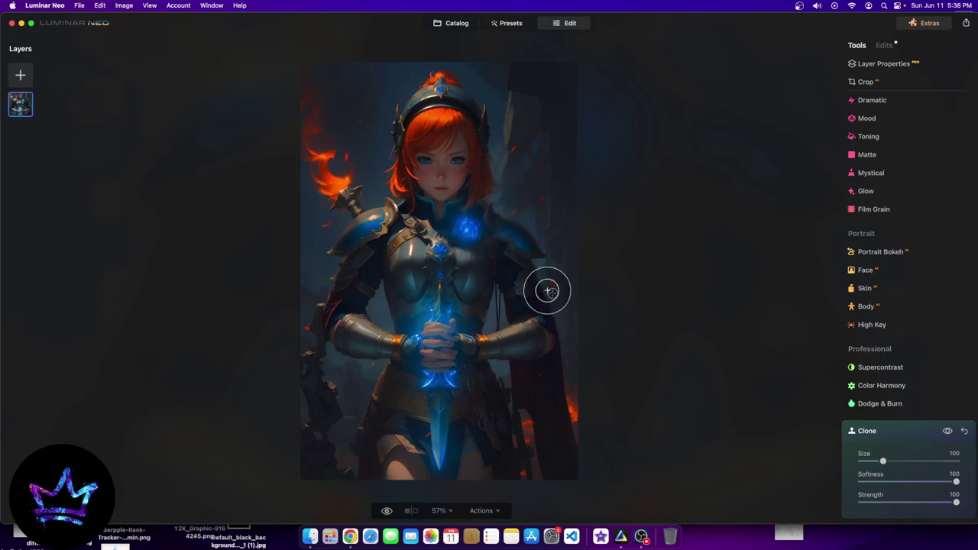
click(963, 432)
Clone the glowing blue shoulder orb onto the knight's eyes with the size 100 brush, and reset the Clone tool
scroll(894, 484, up, 3)
scroll(894, 485, down, 3)
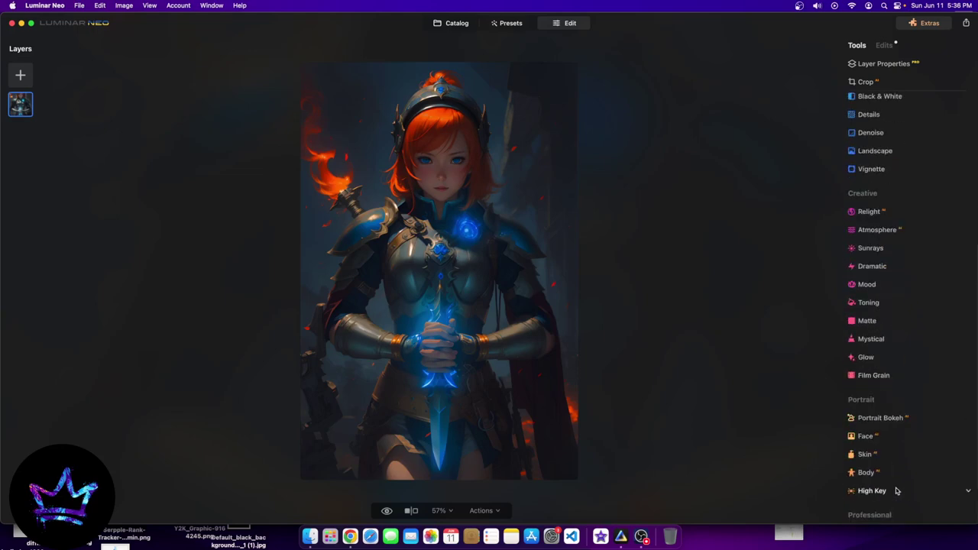
click(872, 515)
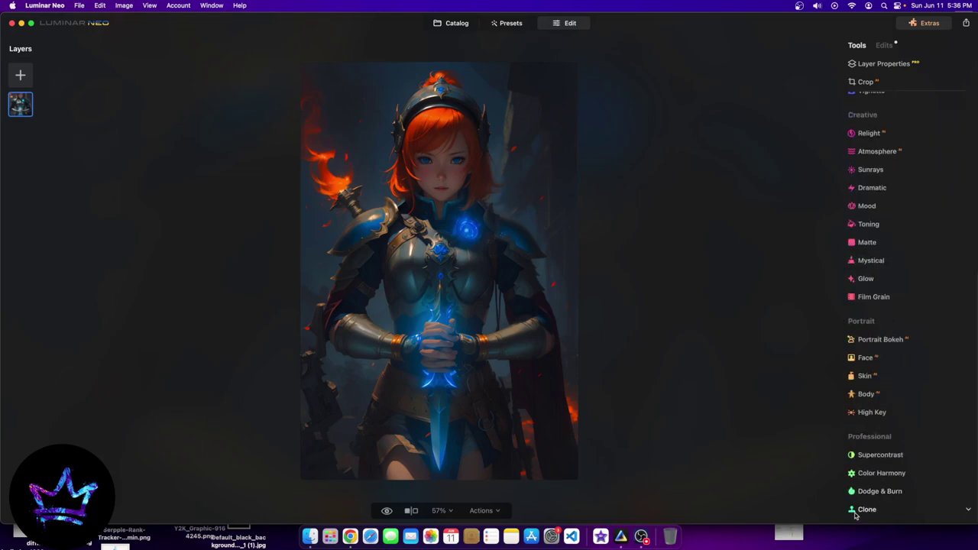
click(868, 500)
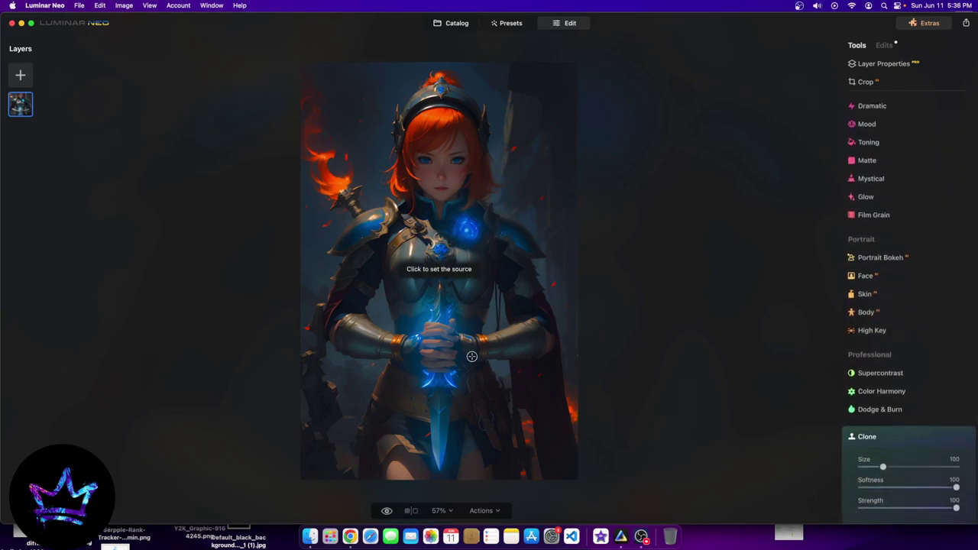
click(475, 230)
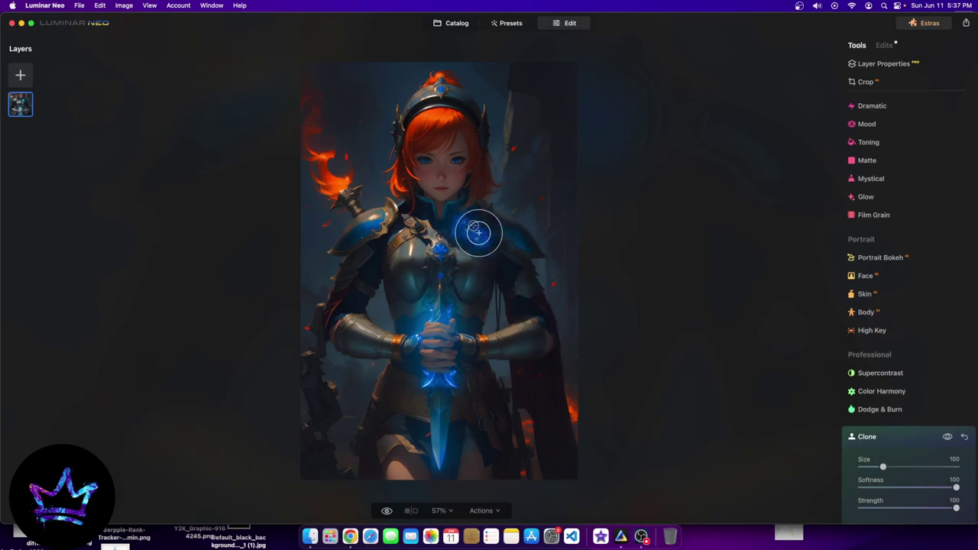
click(390, 160)
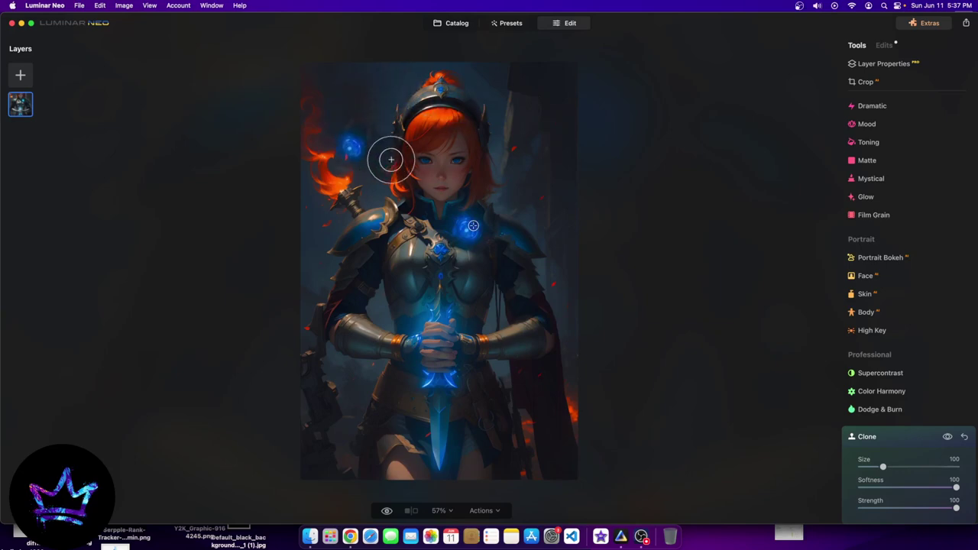
click(428, 156)
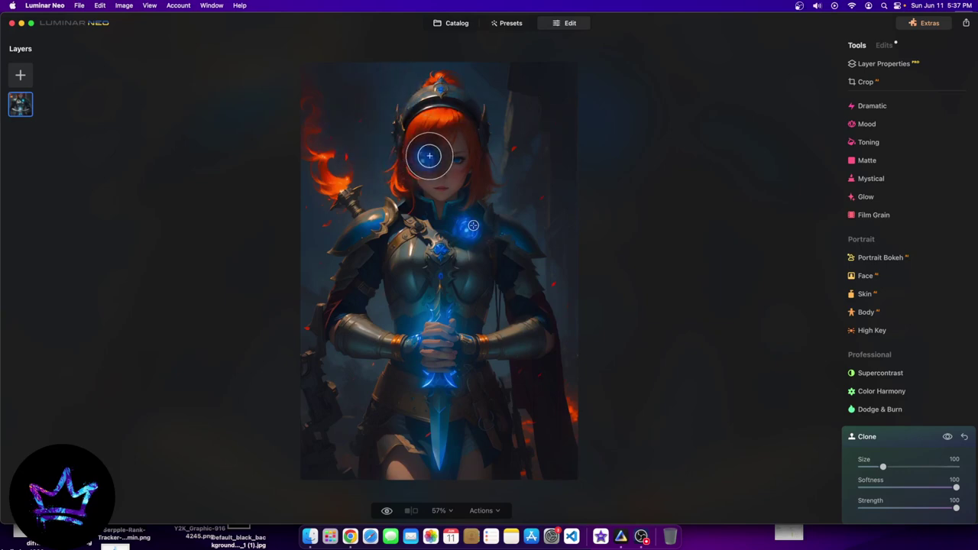
click(454, 158)
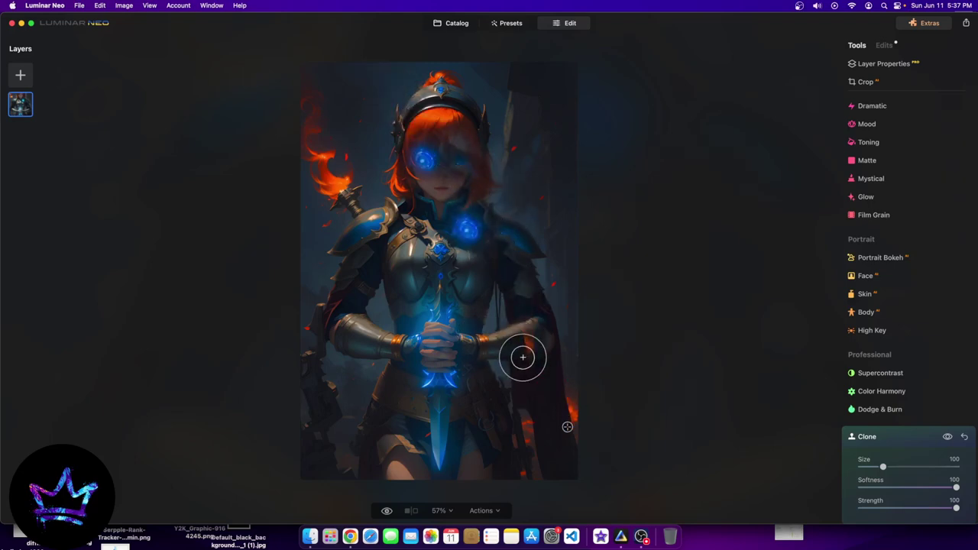
scroll(917, 458, down, 1)
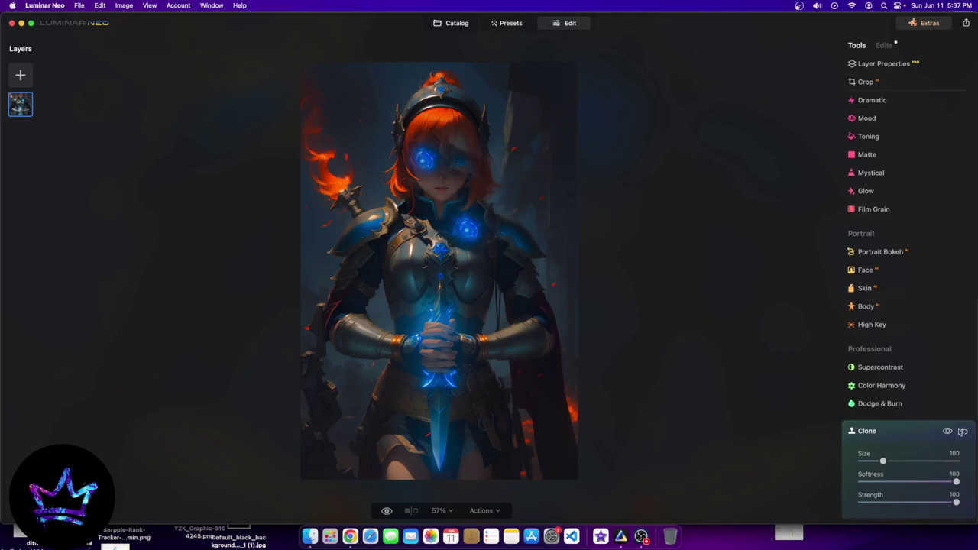
click(965, 432)
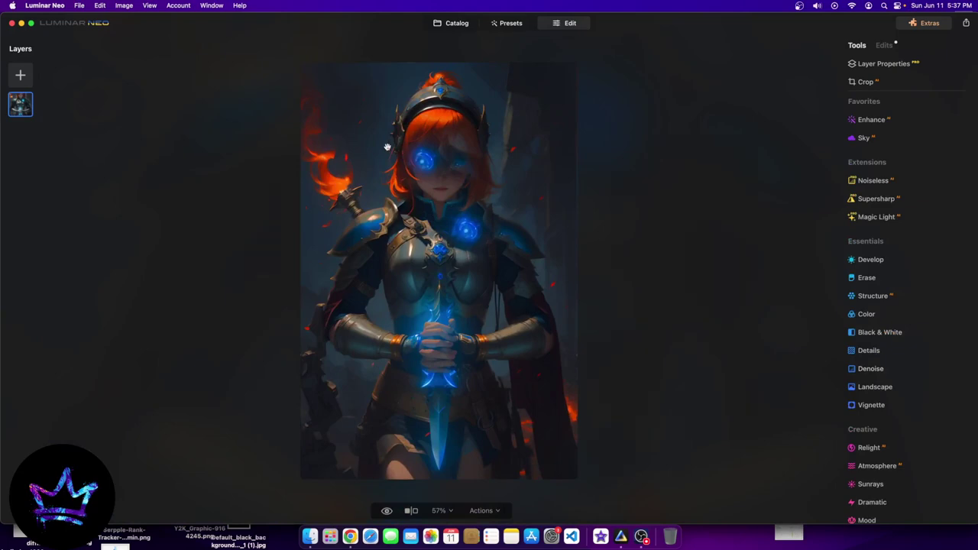
Return to the catalog and open the pine forest rainbow artwork for editing
click(452, 23)
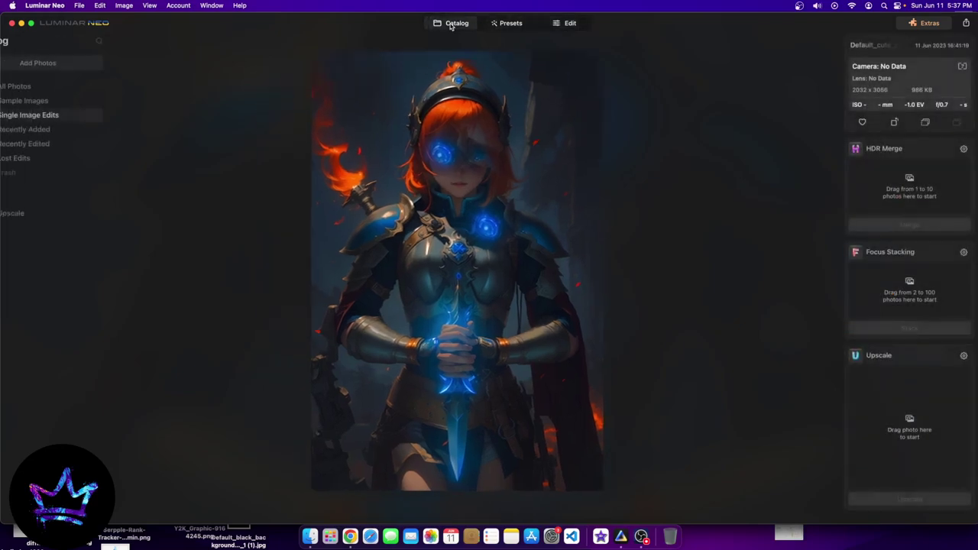
scroll(468, 340, up, 2)
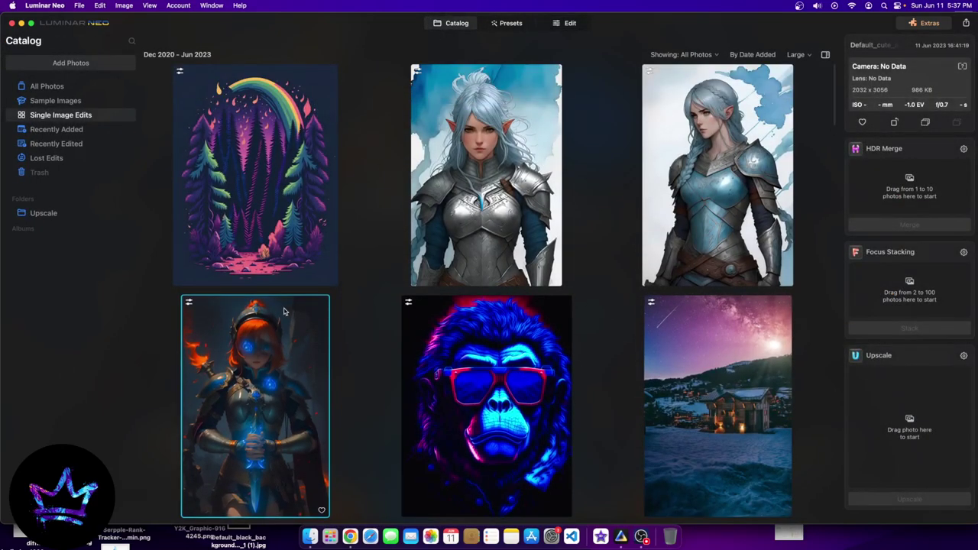
double_click(247, 206)
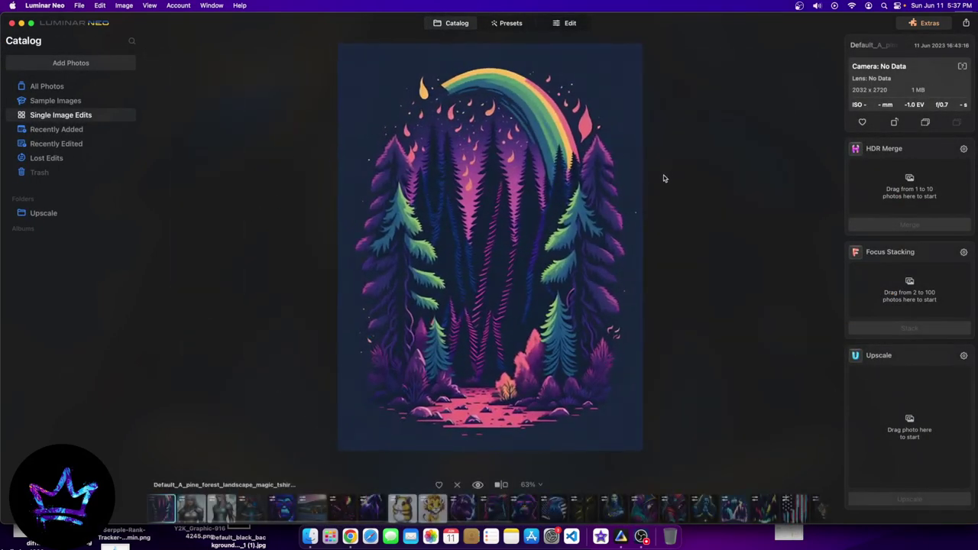
click(566, 23)
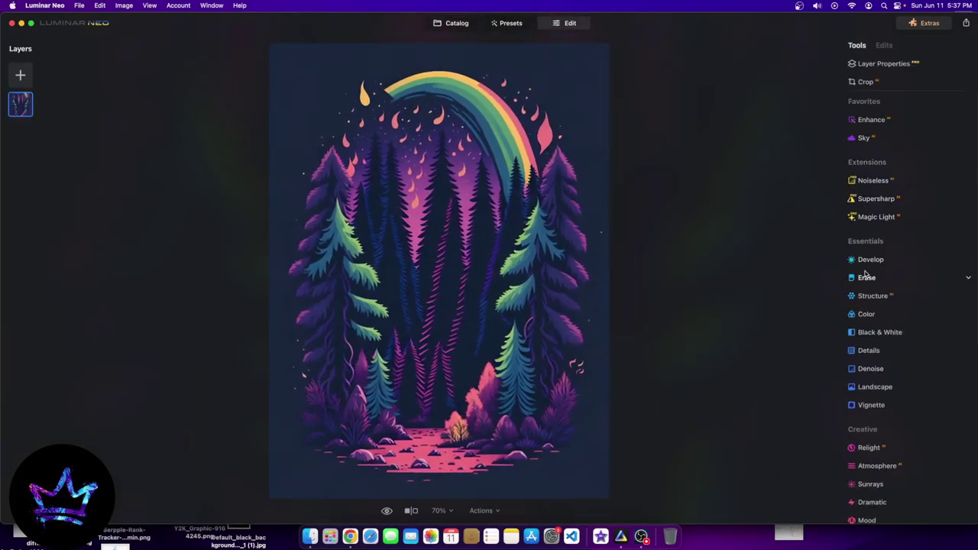
Apply a Soft Focus Glow to the forest artwork with the Amount at 100
scroll(871, 382, down, 3)
scroll(879, 403, down, 3)
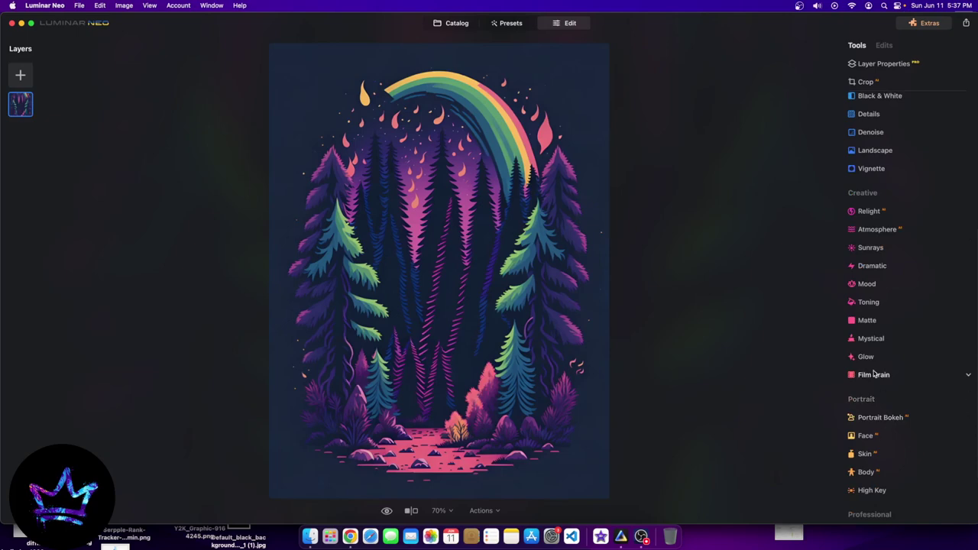
click(865, 357)
drag(862, 432, 956, 432)
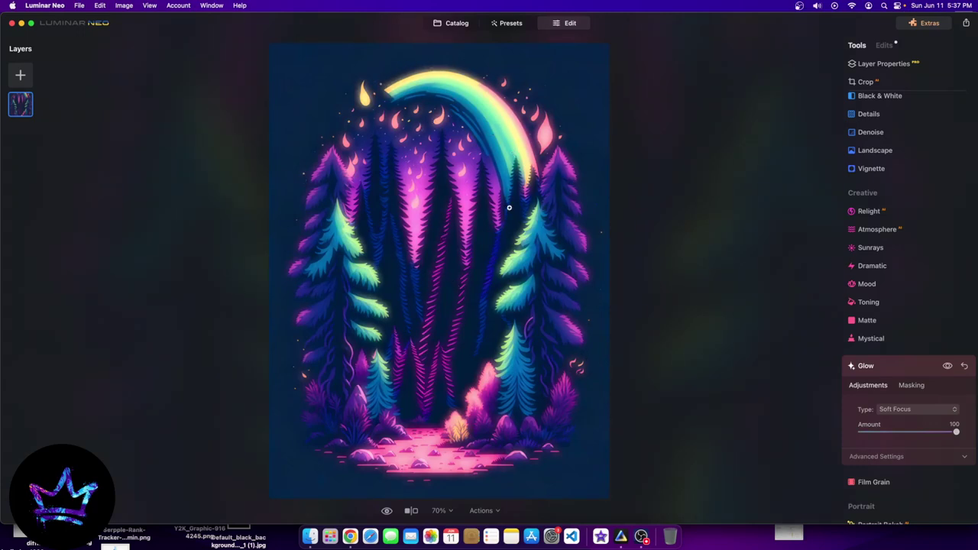
Darken the edges of the forest artwork with a Vignette Amount of -100
scroll(867, 302, up, 1)
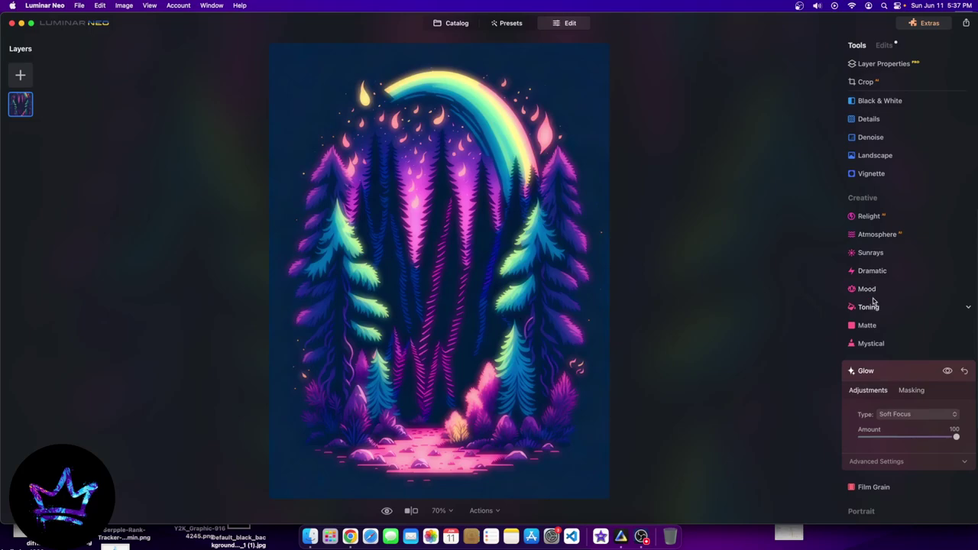
scroll(871, 279, up, 5)
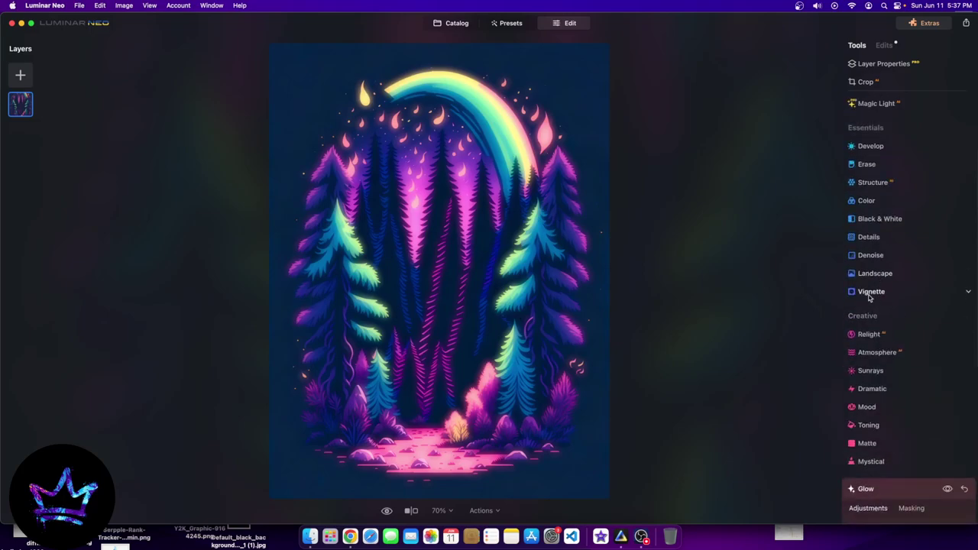
click(875, 299)
drag(908, 348, 753, 335)
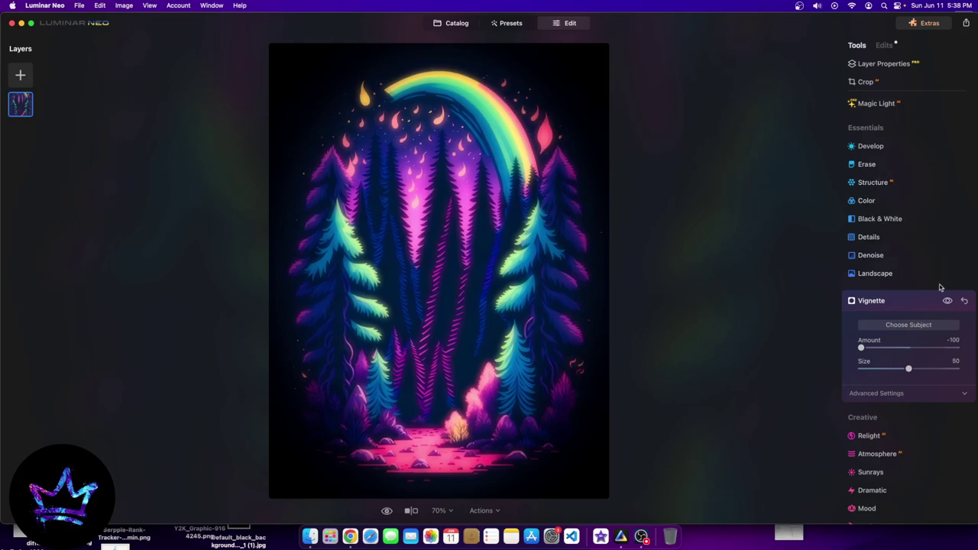
Set Supercontrast's Highlights Contrast to 100 and Highlights Balance to 23 on the forest artwork
scroll(895, 382, down, 5)
scroll(890, 407, down, 2)
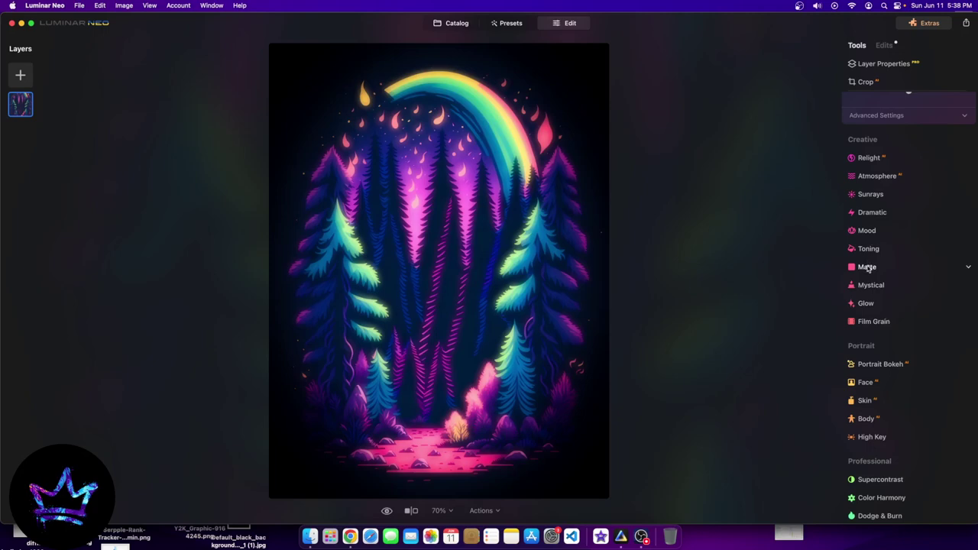
scroll(902, 371, down, 1)
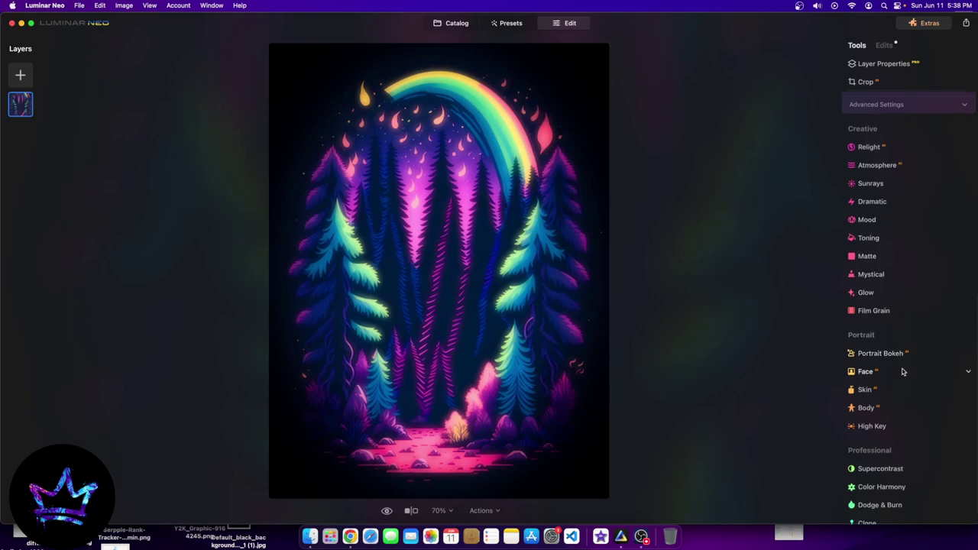
scroll(902, 380, down, 1)
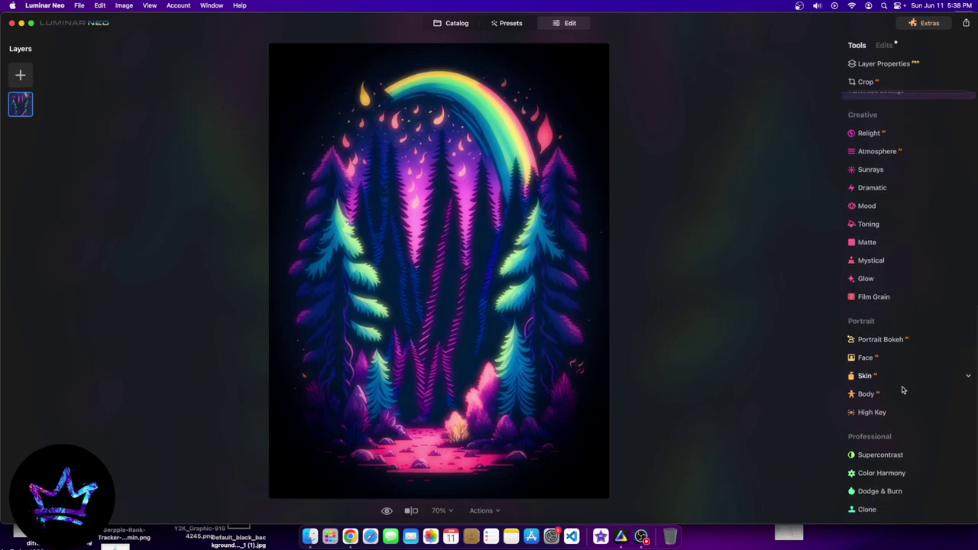
click(887, 455)
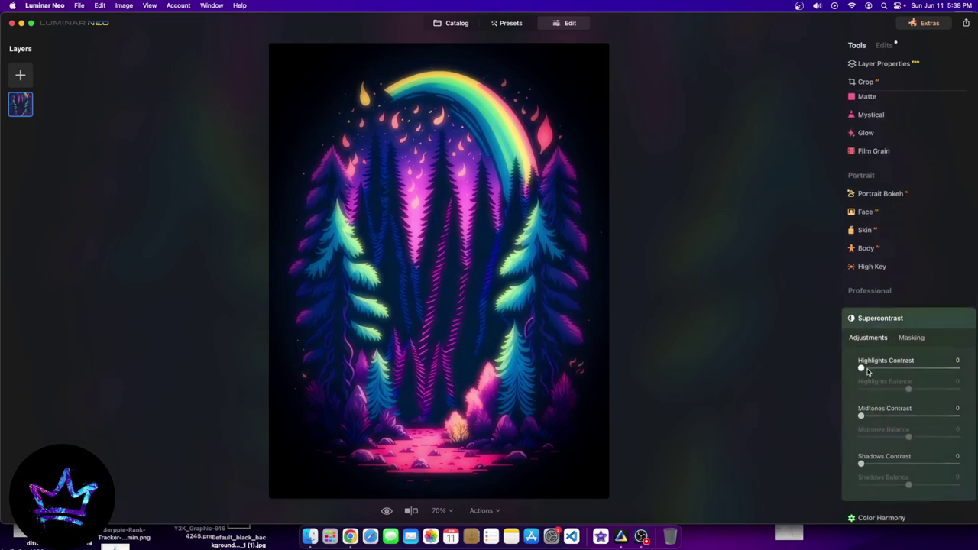
drag(867, 371, 956, 370)
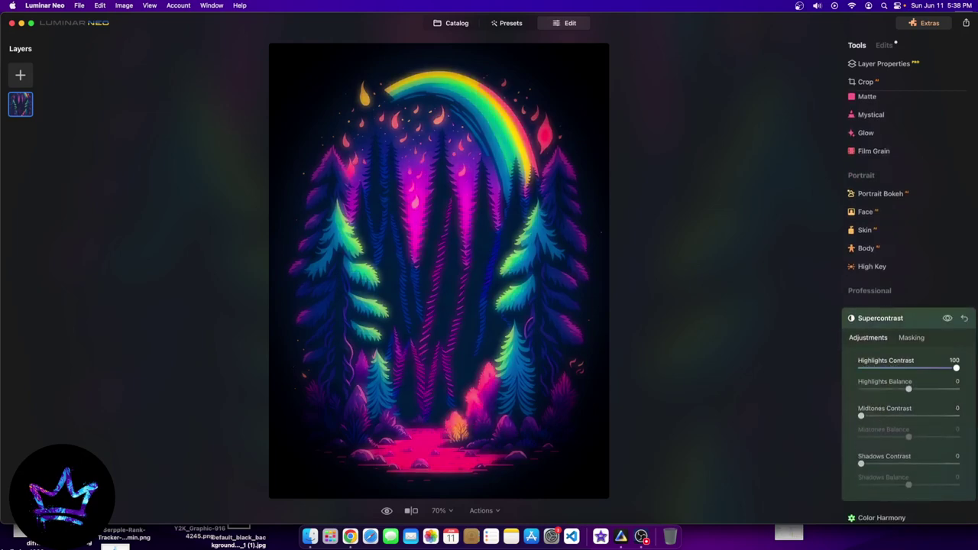
mouse_move(909, 390)
mouse_down()
mouse_move(896, 390)
mouse_move(941, 390)
mouse_move(924, 394)
mouse_up()
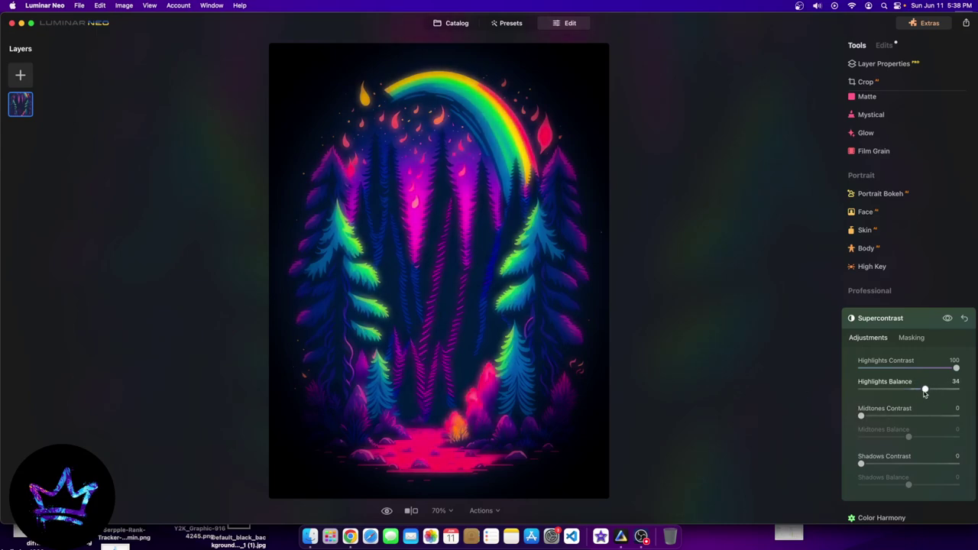
Add the Mystical effect to the forest artwork with an Amount of 16
scroll(867, 263, up, 3)
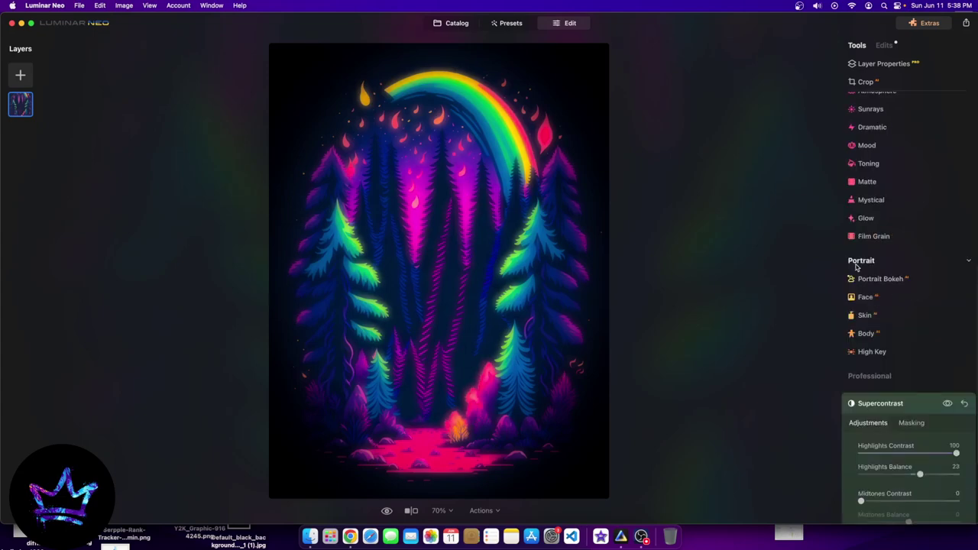
click(867, 203)
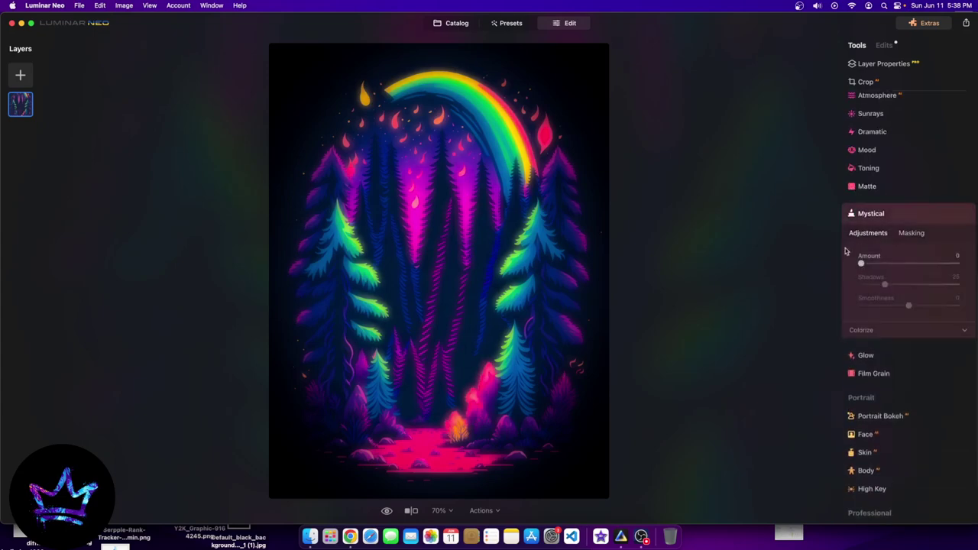
drag(859, 263, 919, 264)
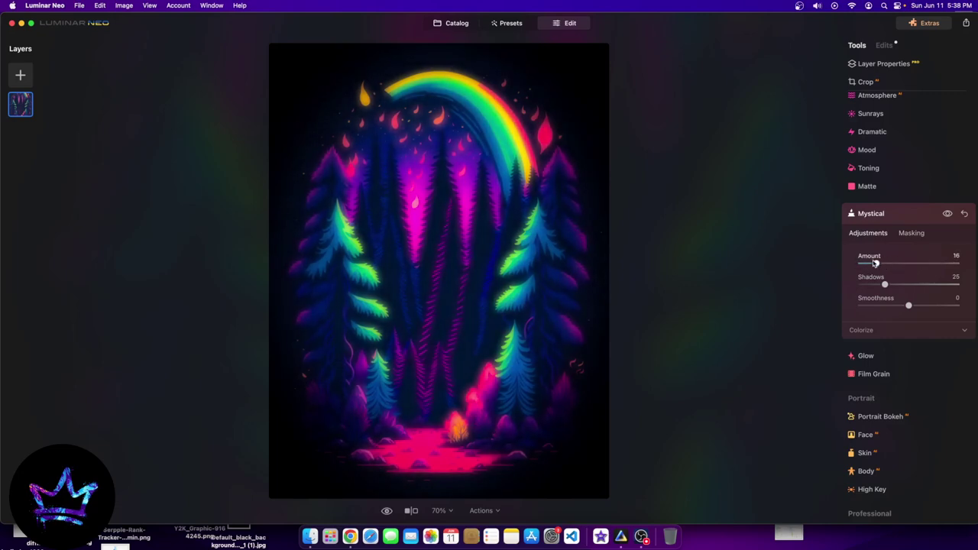
Add a Soft Focus Glow with an Amount of 18 to the forest artwork and compare it with the original
click(865, 354)
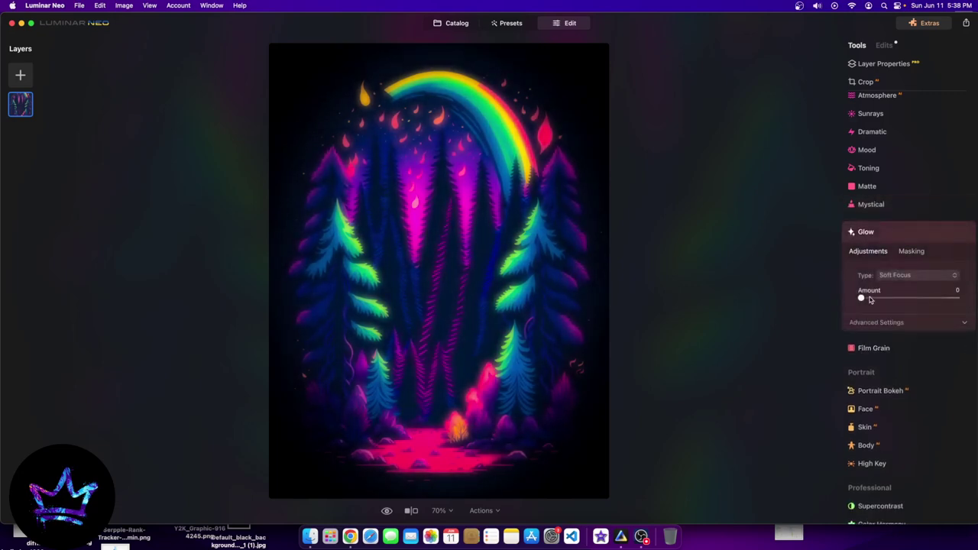
click(876, 298)
drag(877, 298, 879, 298)
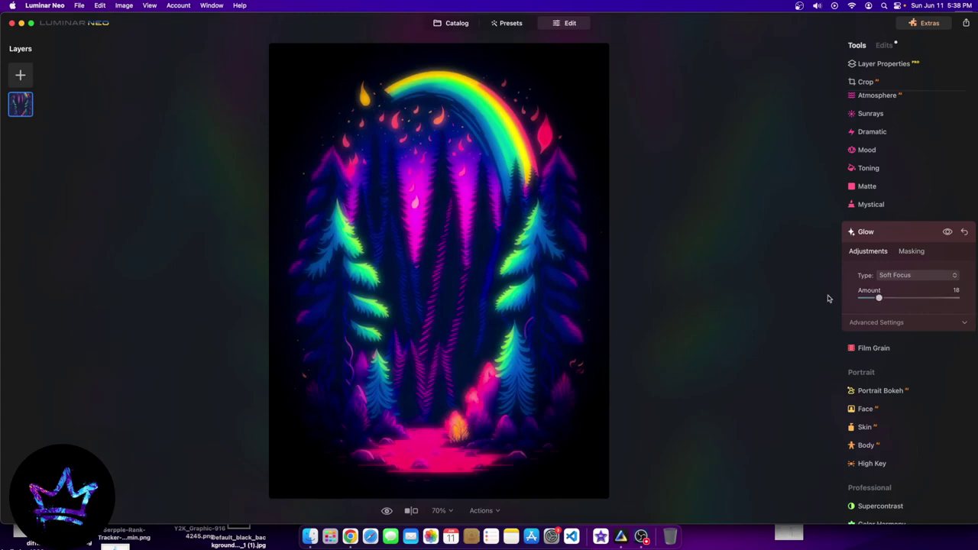
click(388, 511)
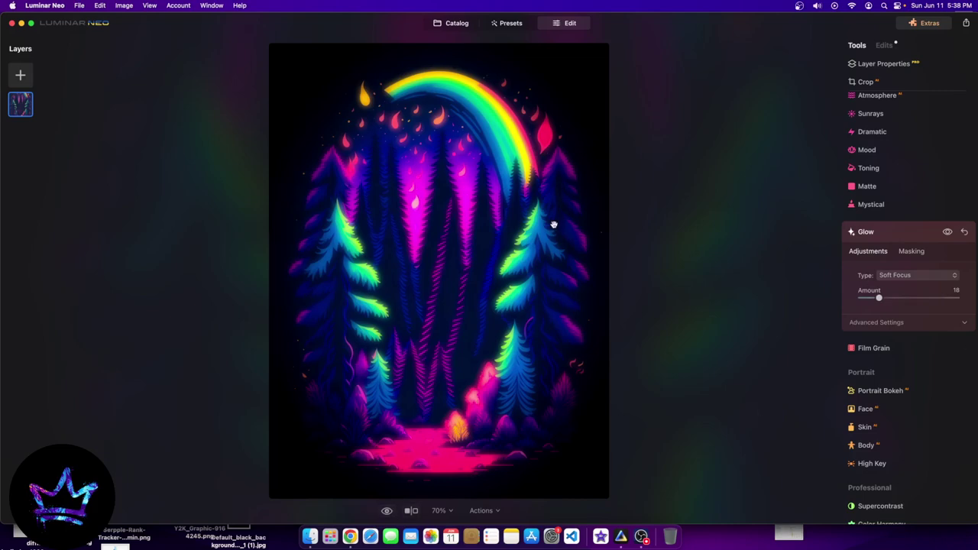
Set Develop's Smart Contrast to 62 and Shadows to -27 on the forest artwork, and compare it with the original
scroll(454, 260, down, 3)
scroll(900, 454, down, 2)
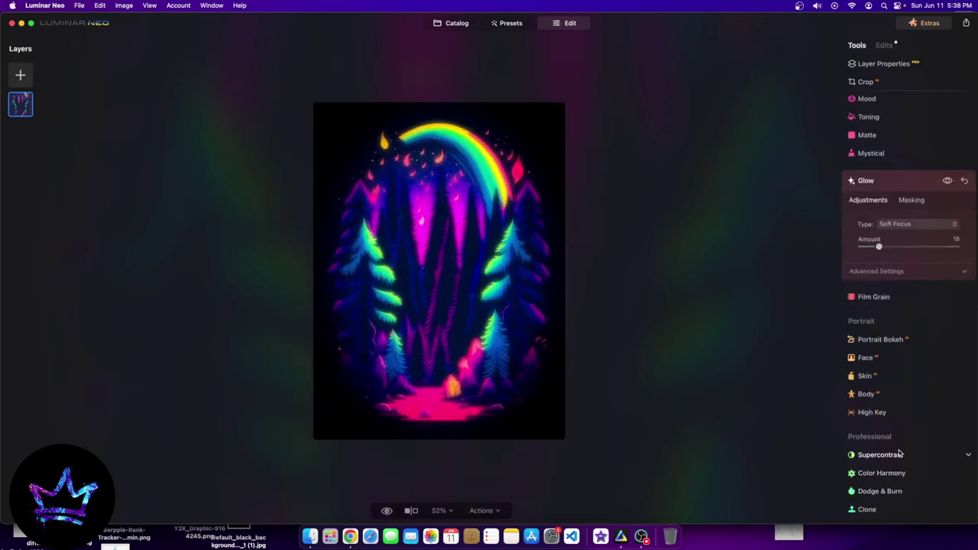
scroll(885, 509, up, 3)
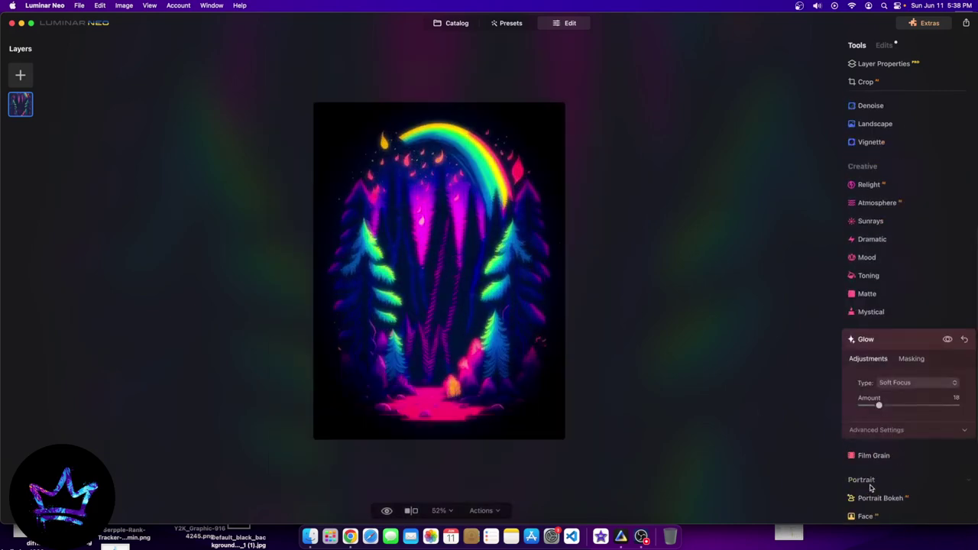
scroll(871, 483, down, 2)
scroll(871, 484, up, 10)
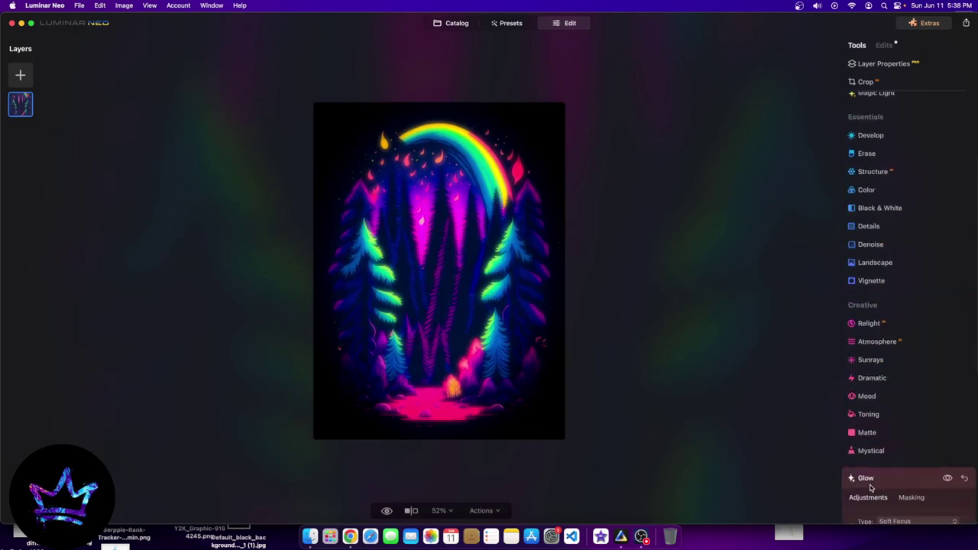
click(880, 235)
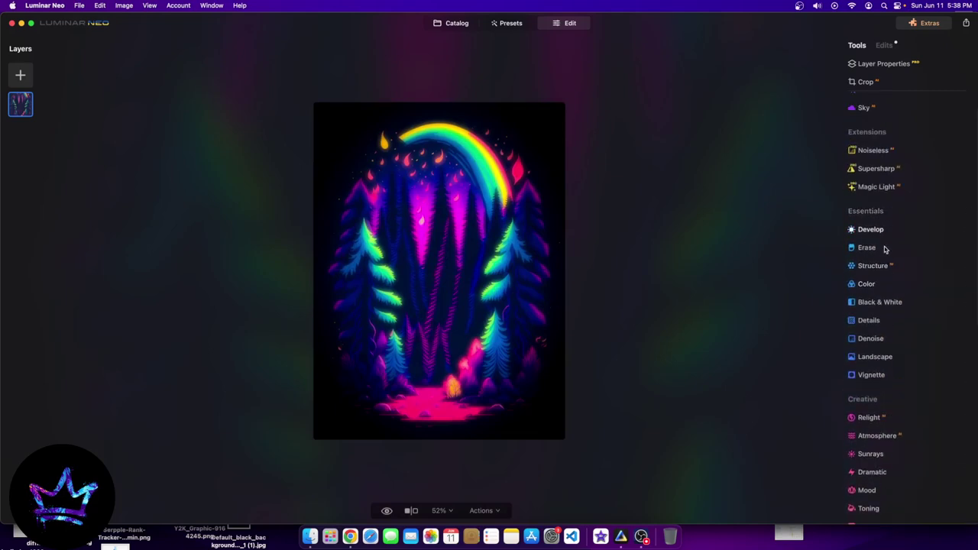
drag(909, 190, 938, 191)
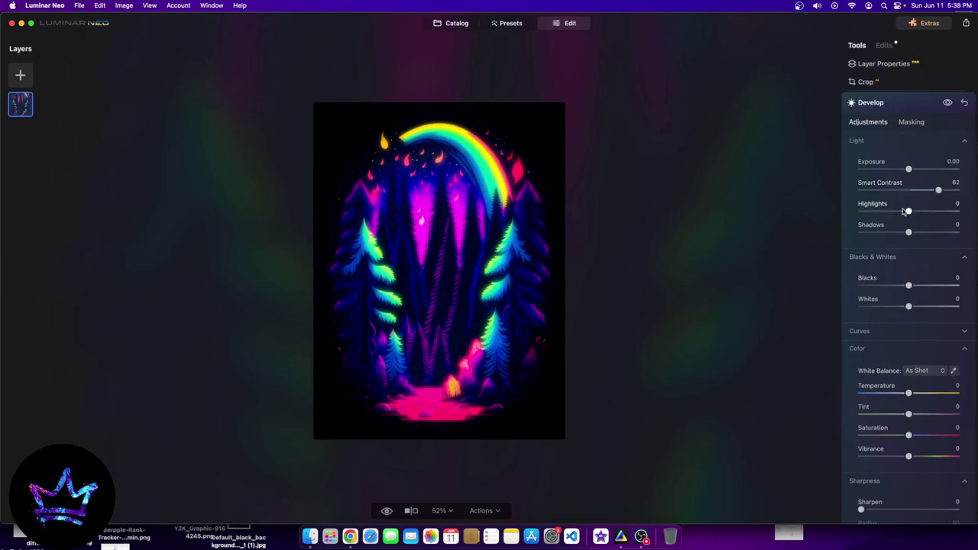
mouse_move(904, 237)
mouse_down()
mouse_move(882, 233)
mouse_move(896, 234)
mouse_up()
click(387, 511)
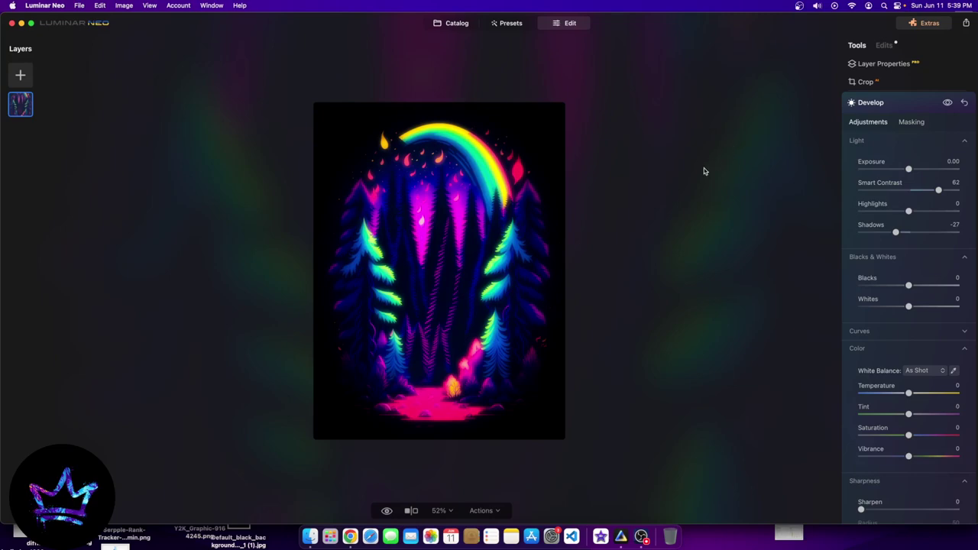
click(641, 537)
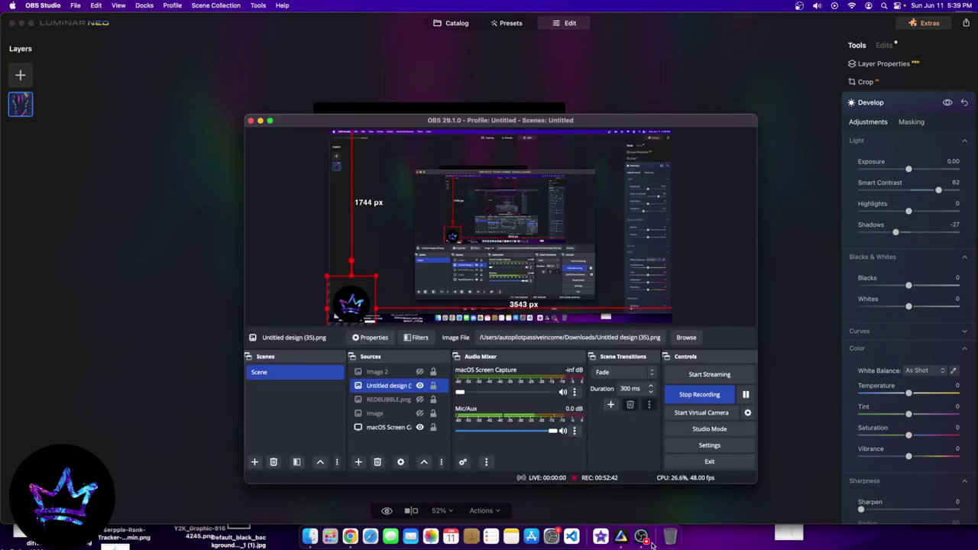